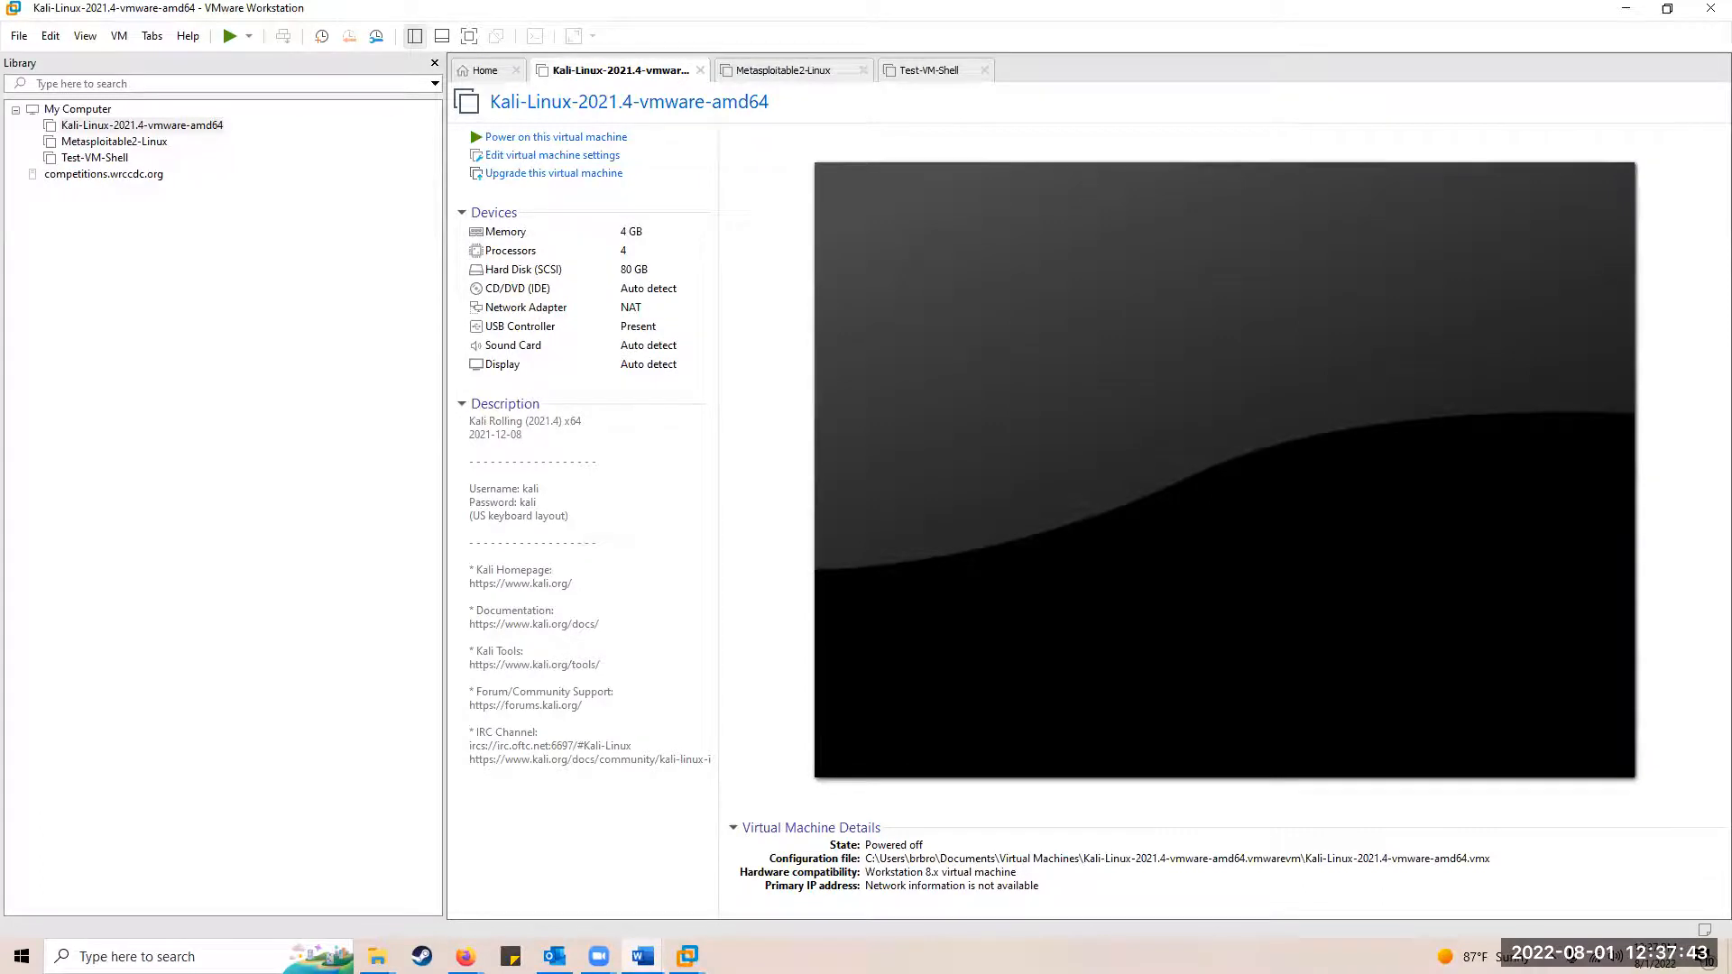
Step: Switch from VMware Workstation's Kali VM summary to the ServerPlus-Lab2-3.0 Word document
{"action": "key", "text": "alt+Tab"}
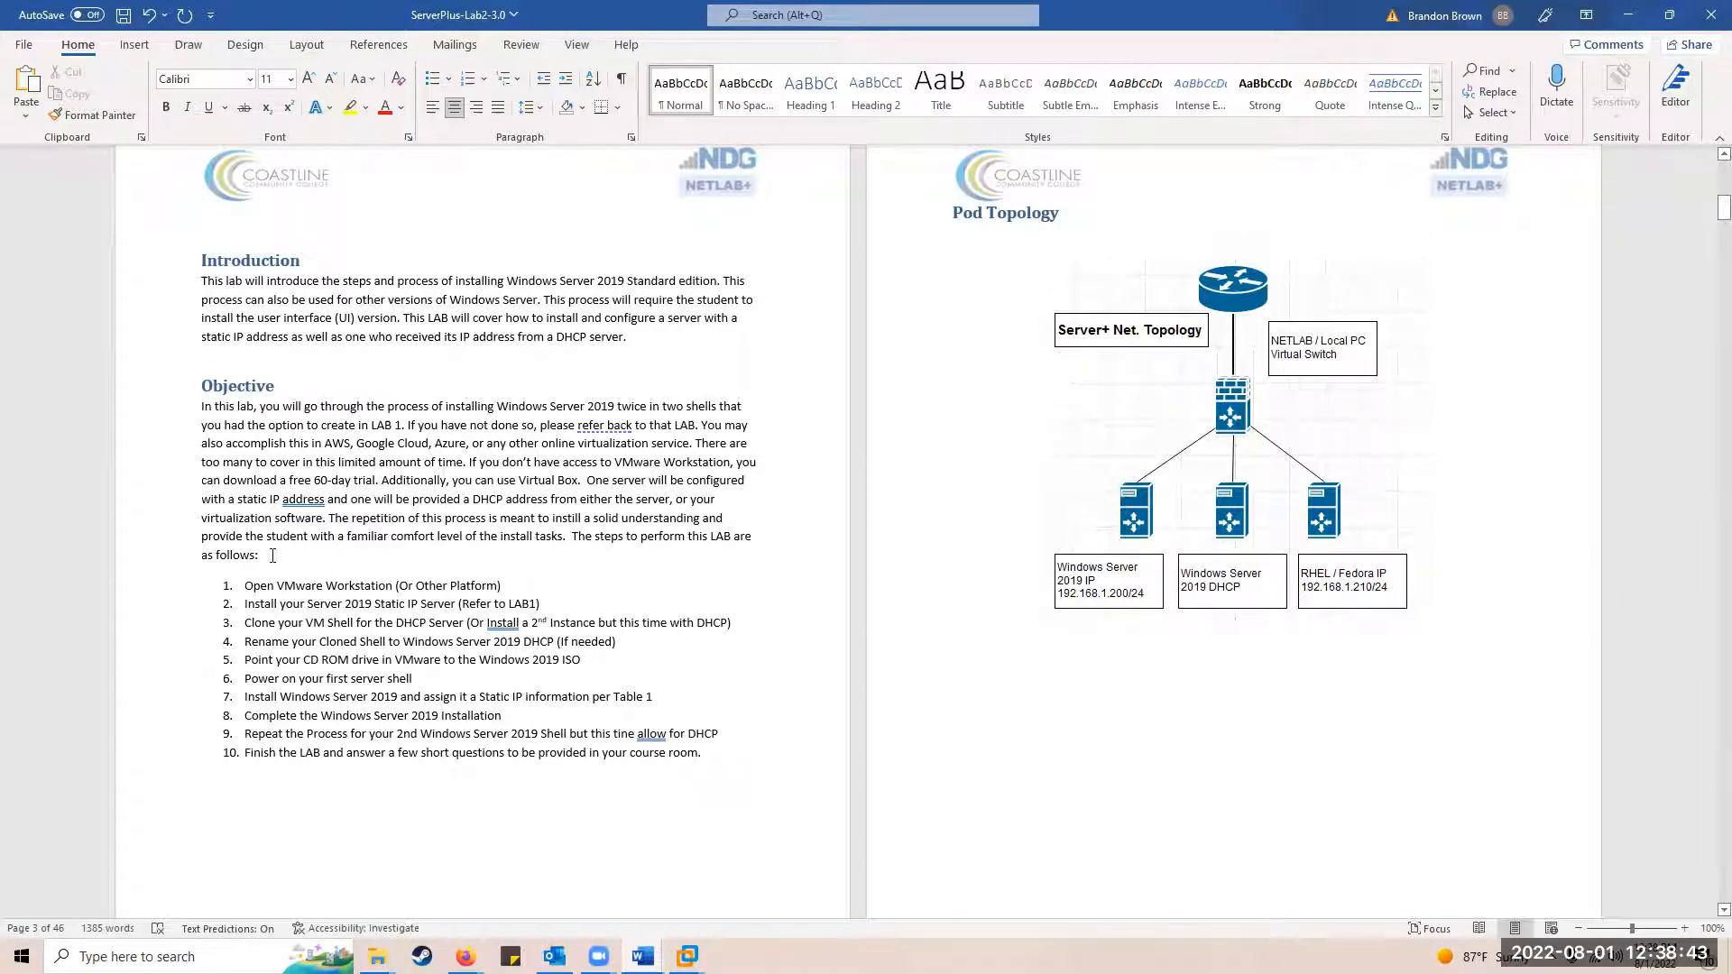
Step: Scroll down to page 3, showing the LAB Settings server IP table and Prerequisites
{"action": "scroll", "coordinate": [527, 463], "scroll_direction": "down", "scroll_amount": 2}
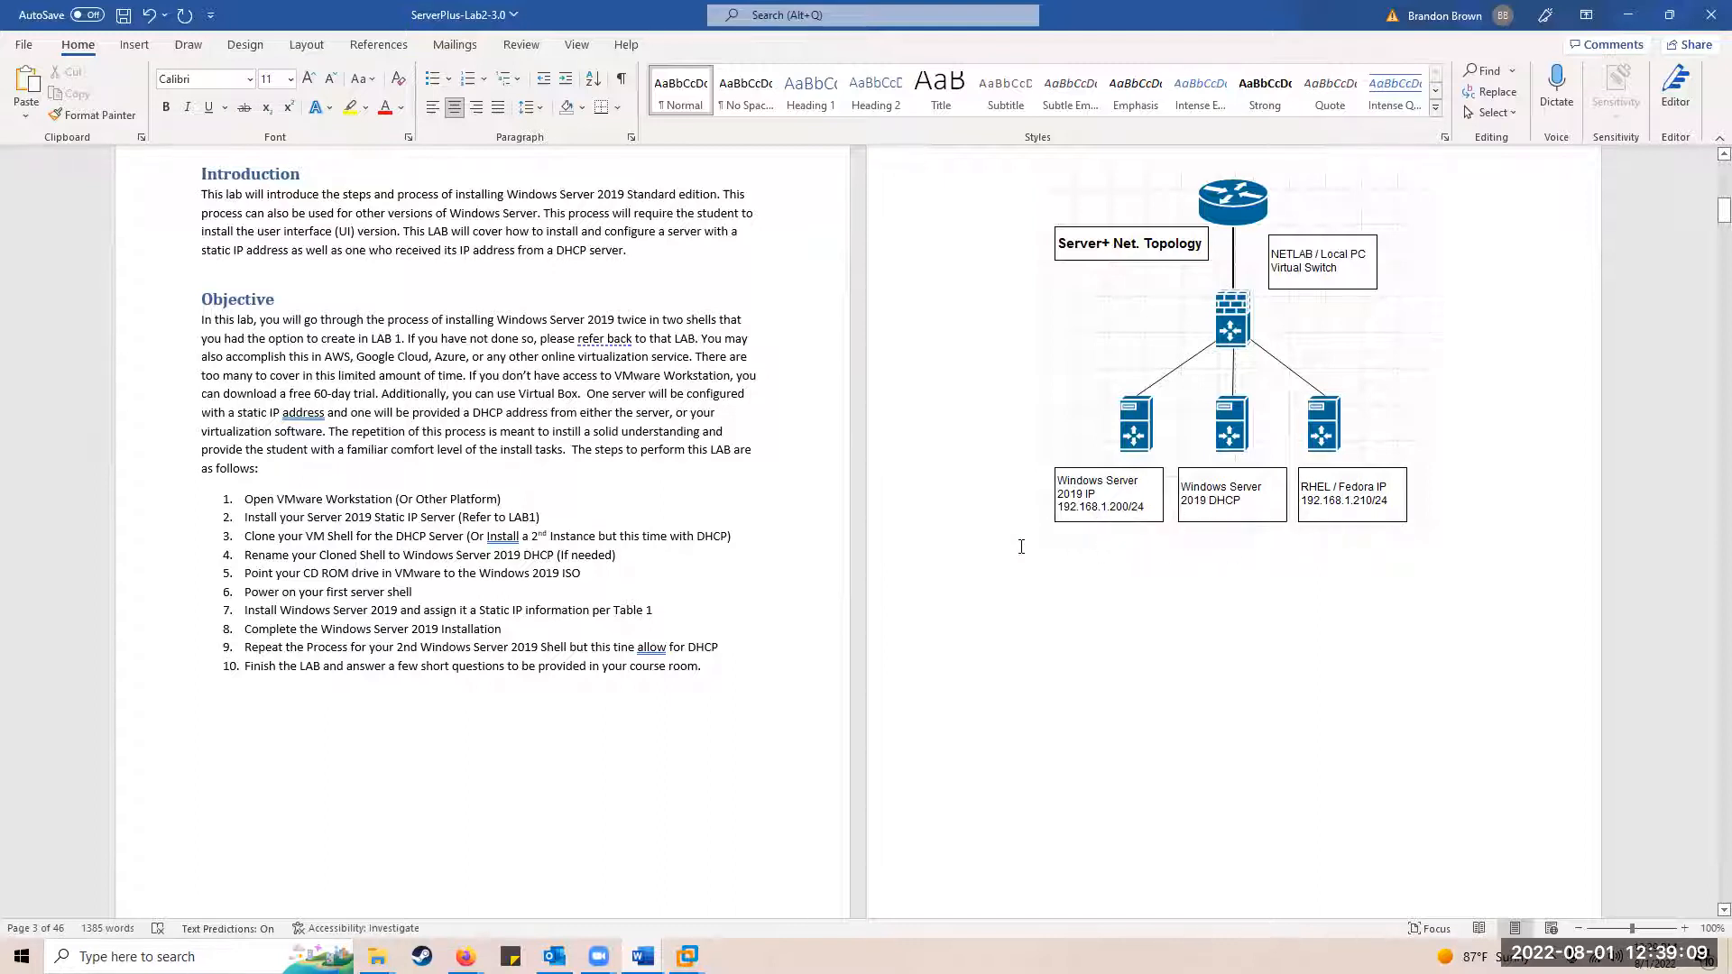
{"action": "scroll", "coordinate": [775, 559], "scroll_direction": "down", "scroll_amount": 5}
{"action": "scroll", "coordinate": [651, 597], "scroll_direction": "down", "scroll_amount": 4}
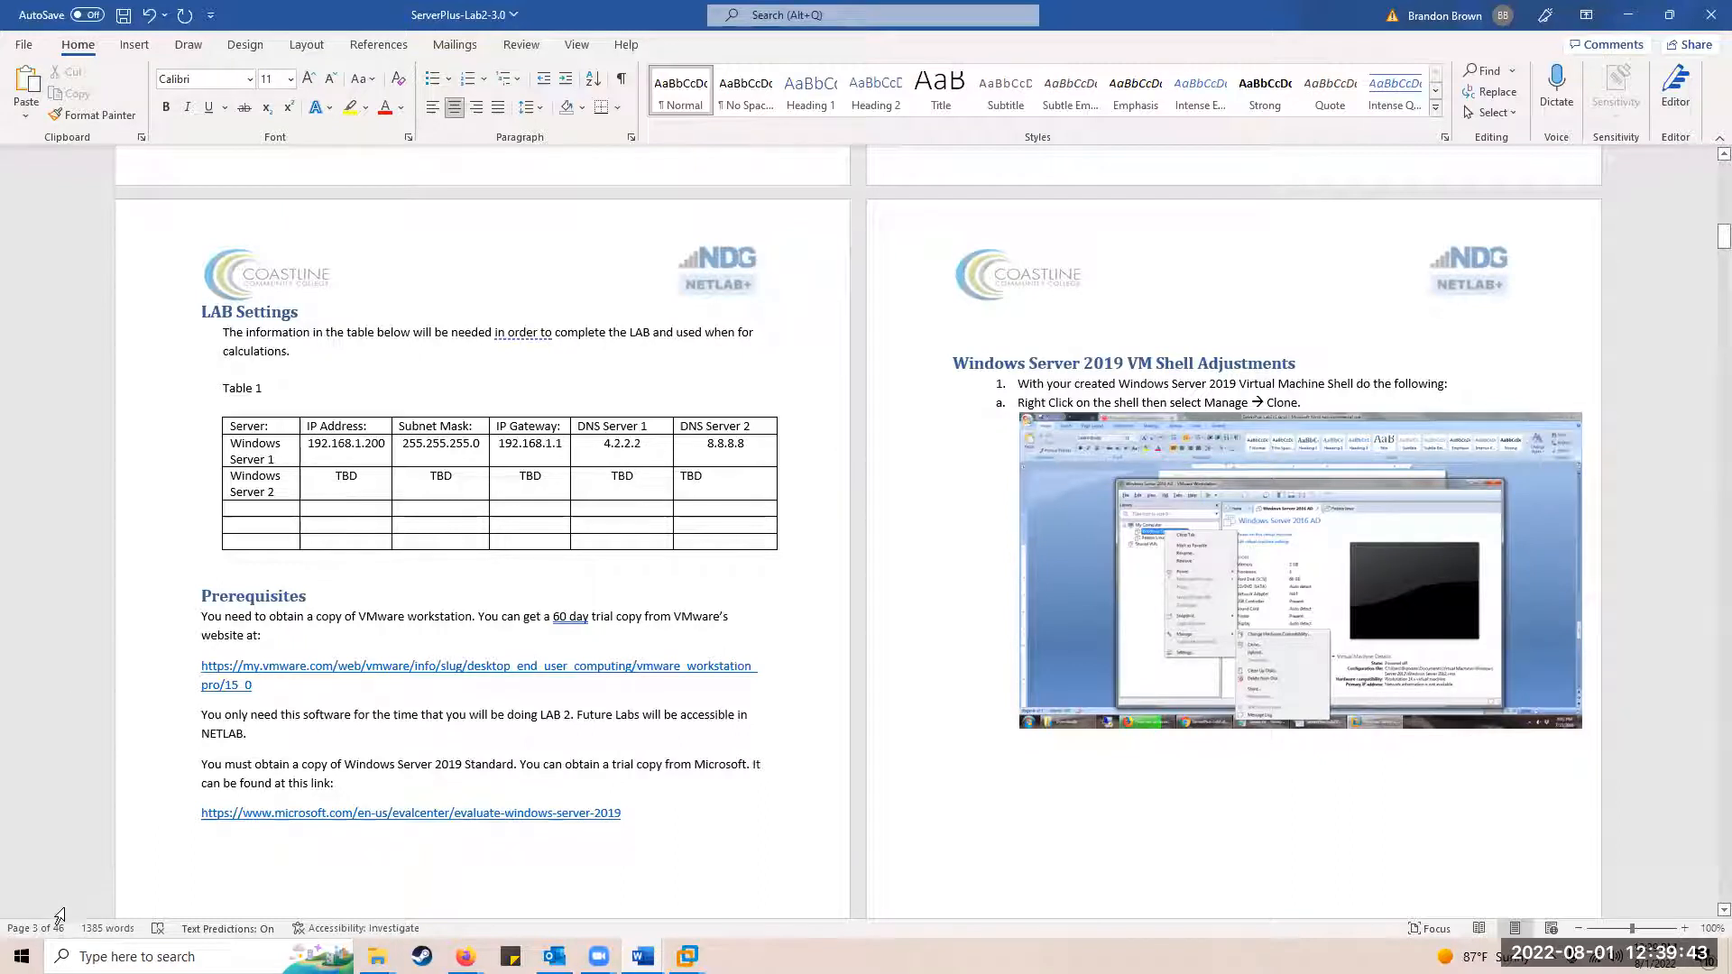
Step: Search Start for vmnet and launch the Virtual Network Editor
{"action": "left_click", "coordinate": [37, 946]}
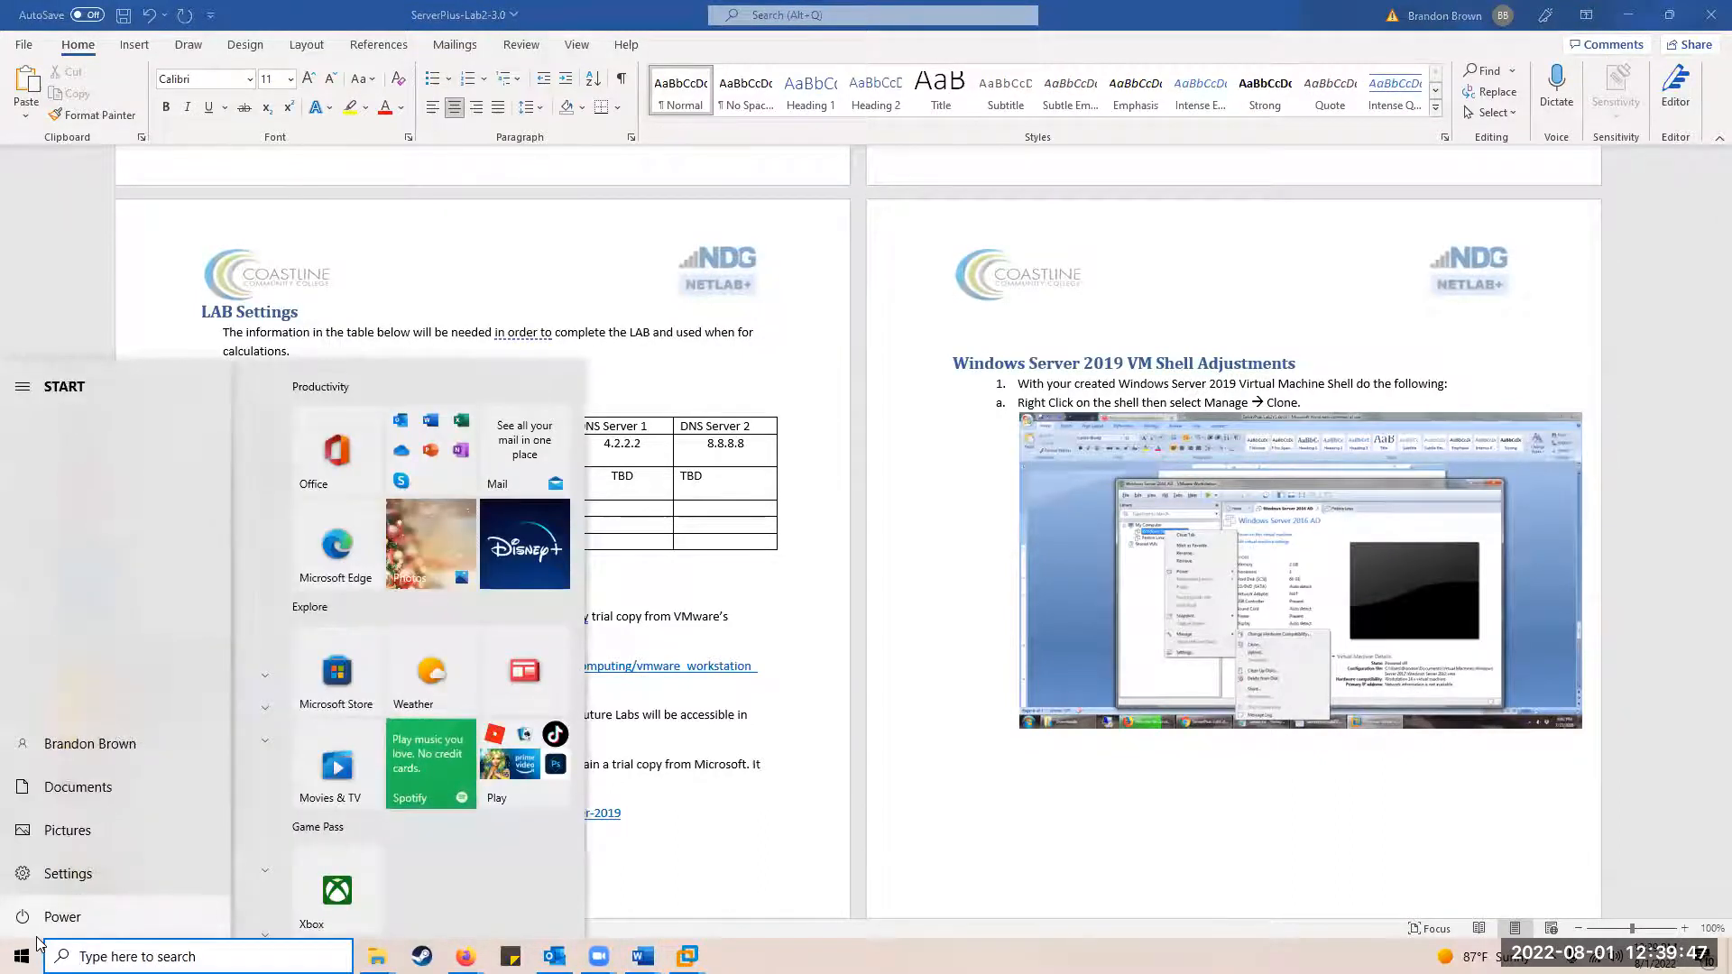
{"action": "type", "text": "vmnet"}
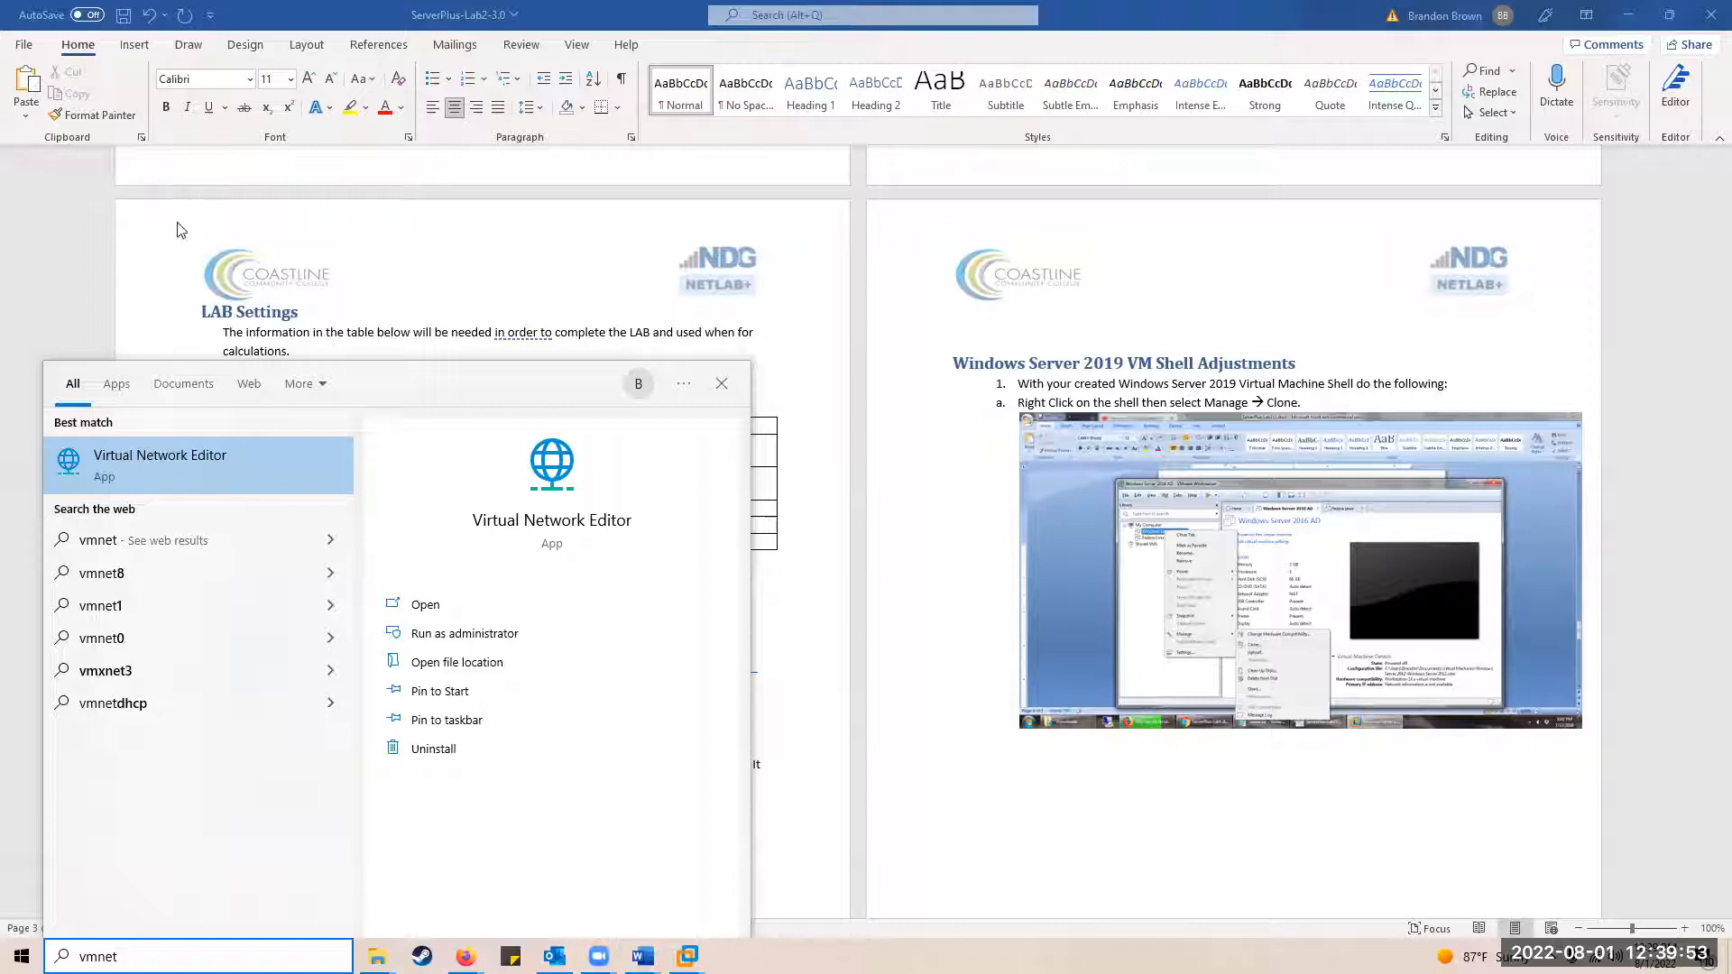
{"action": "left_click", "coordinate": [179, 455]}
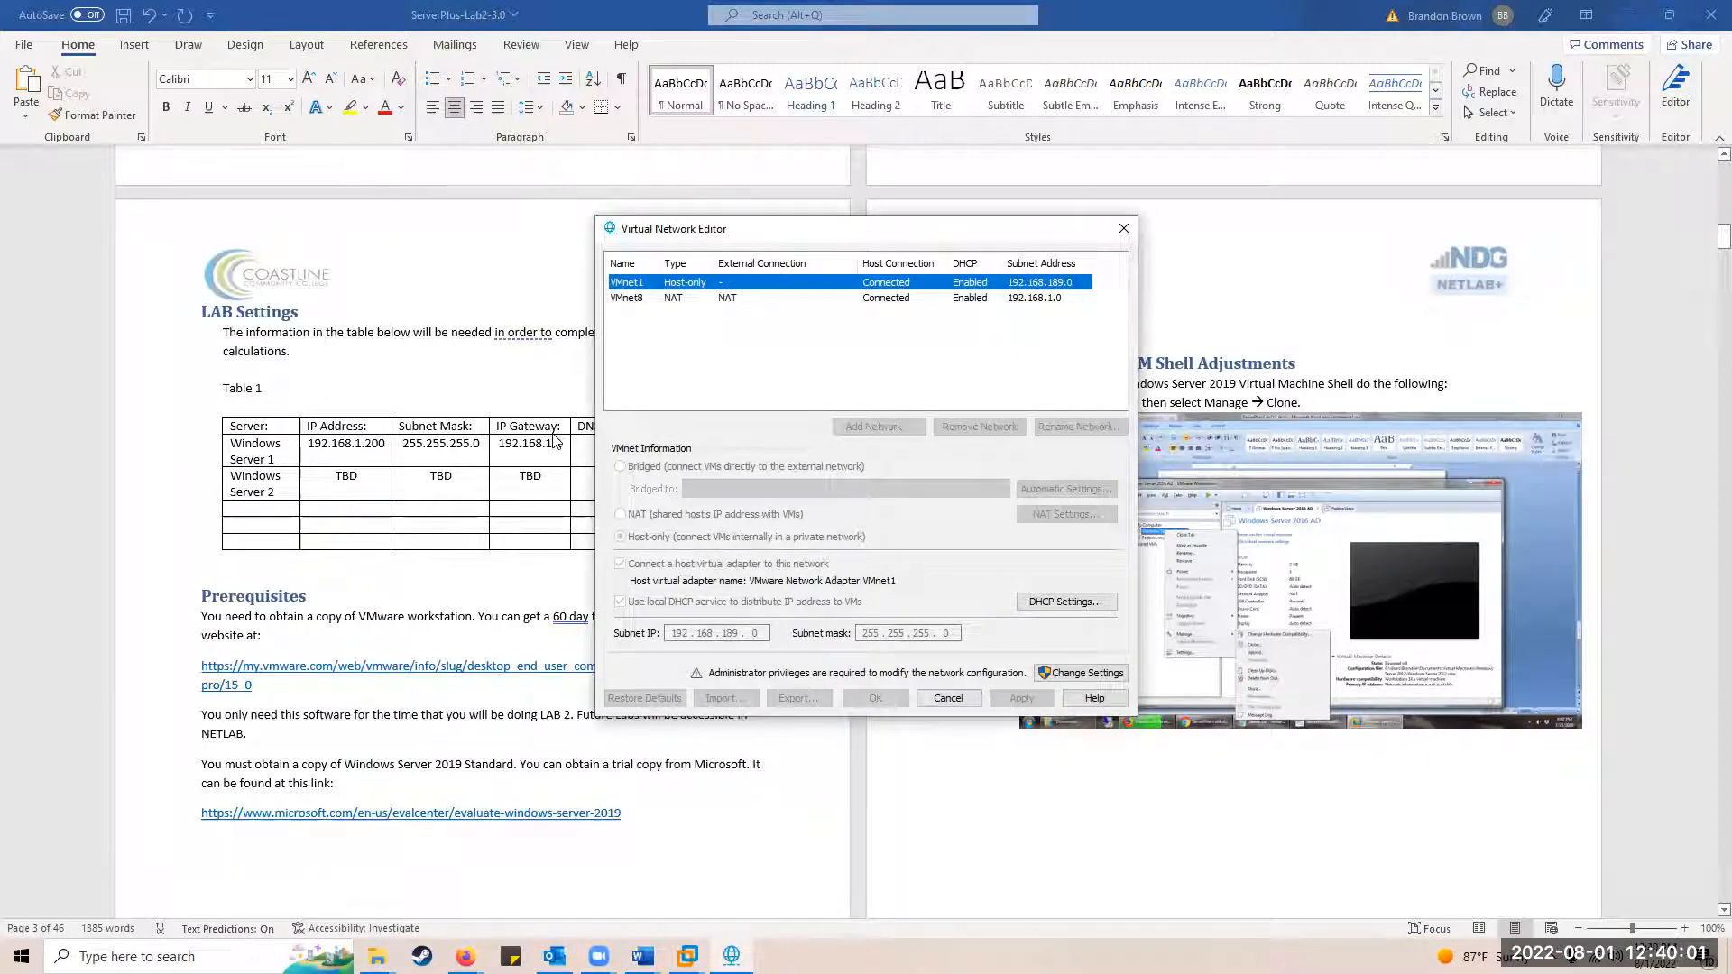
Step: Unlock the editor with administrator rights and open VMnet8's NAT DHCP settings
{"action": "left_click", "coordinate": [640, 299]}
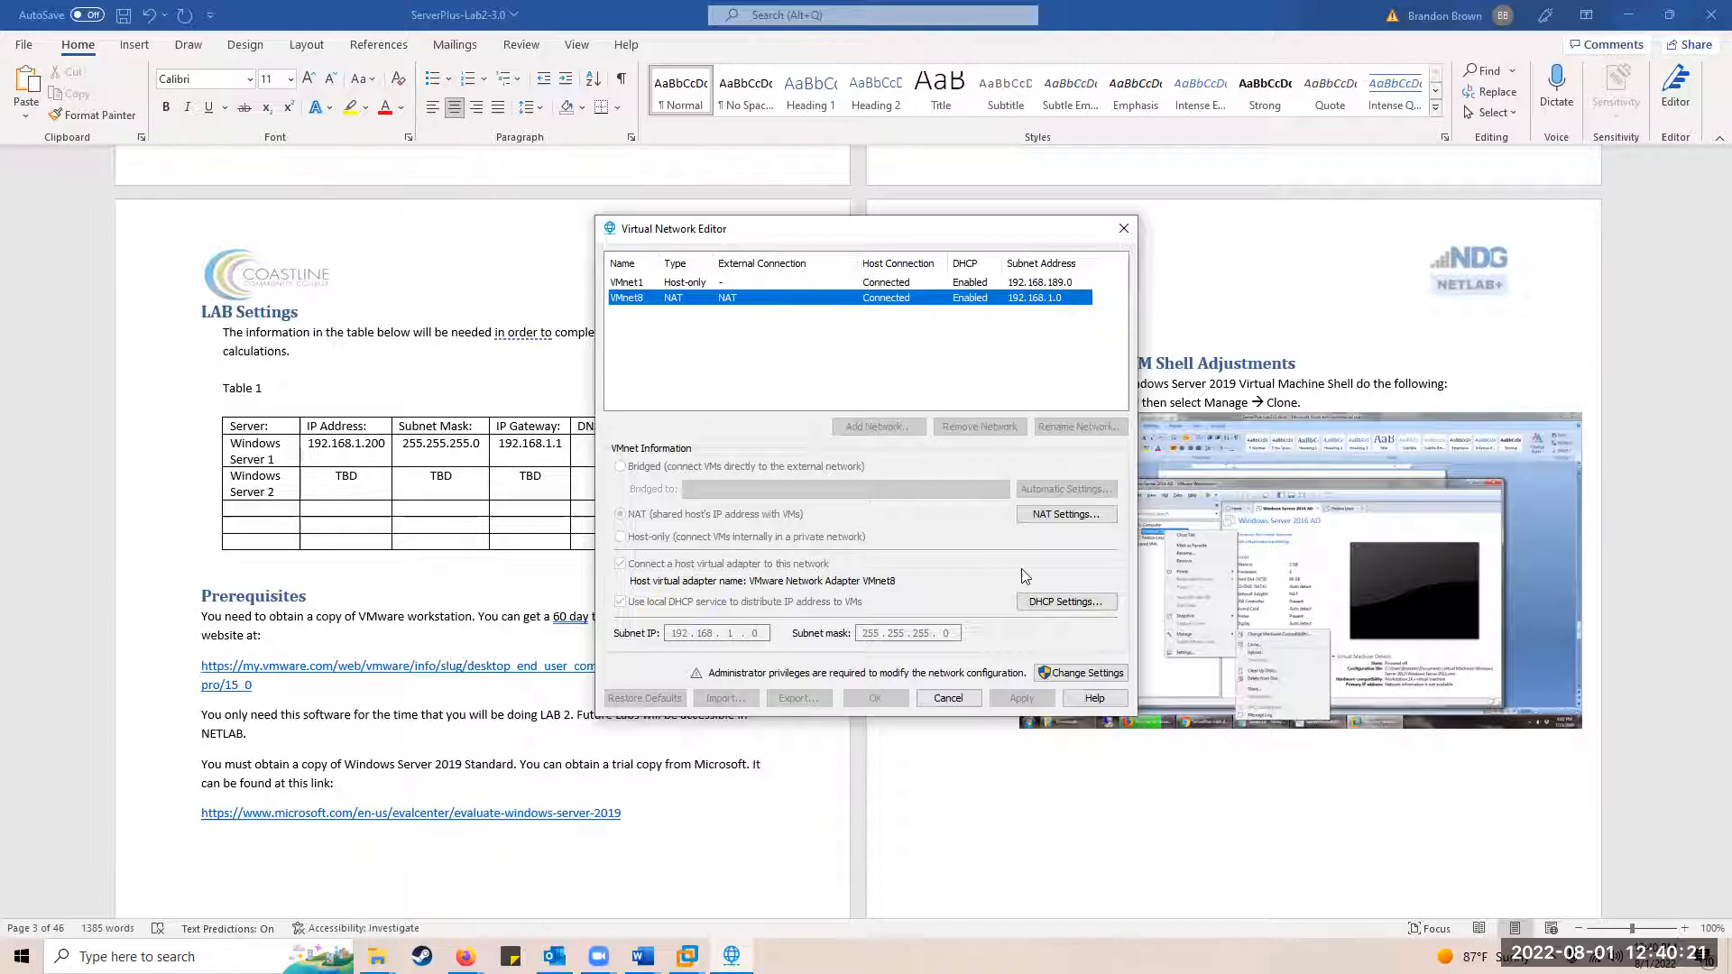
{"action": "left_click", "coordinate": [1092, 679]}
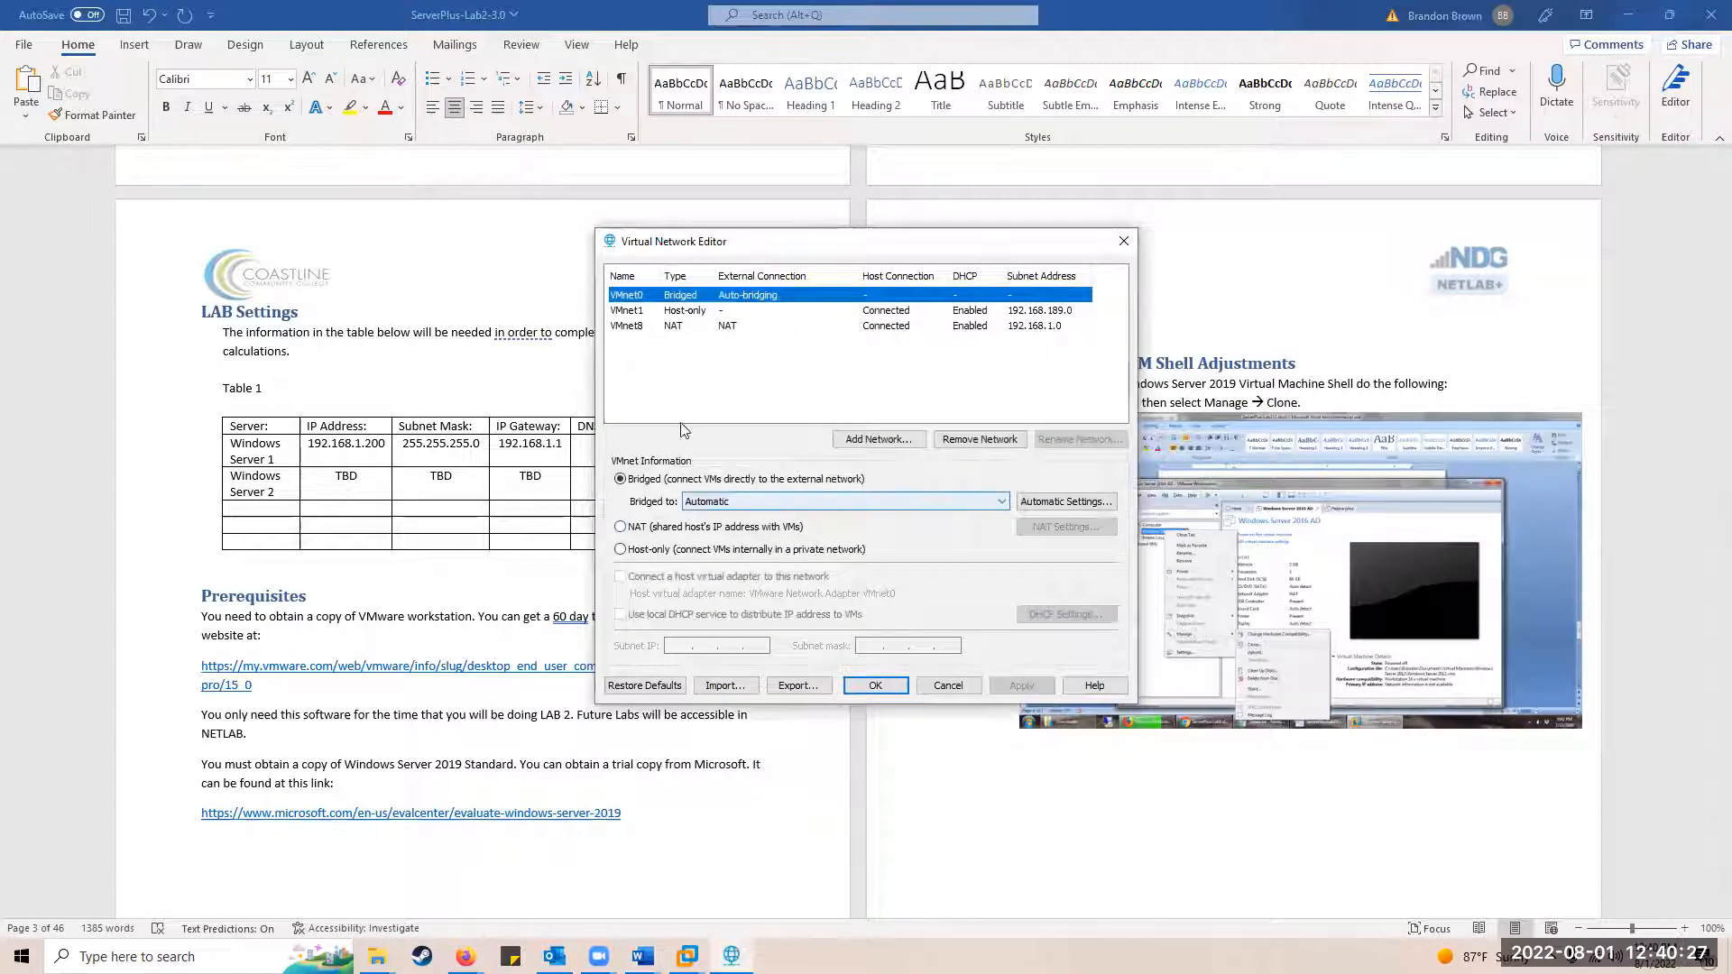
{"action": "left_click", "coordinate": [618, 327]}
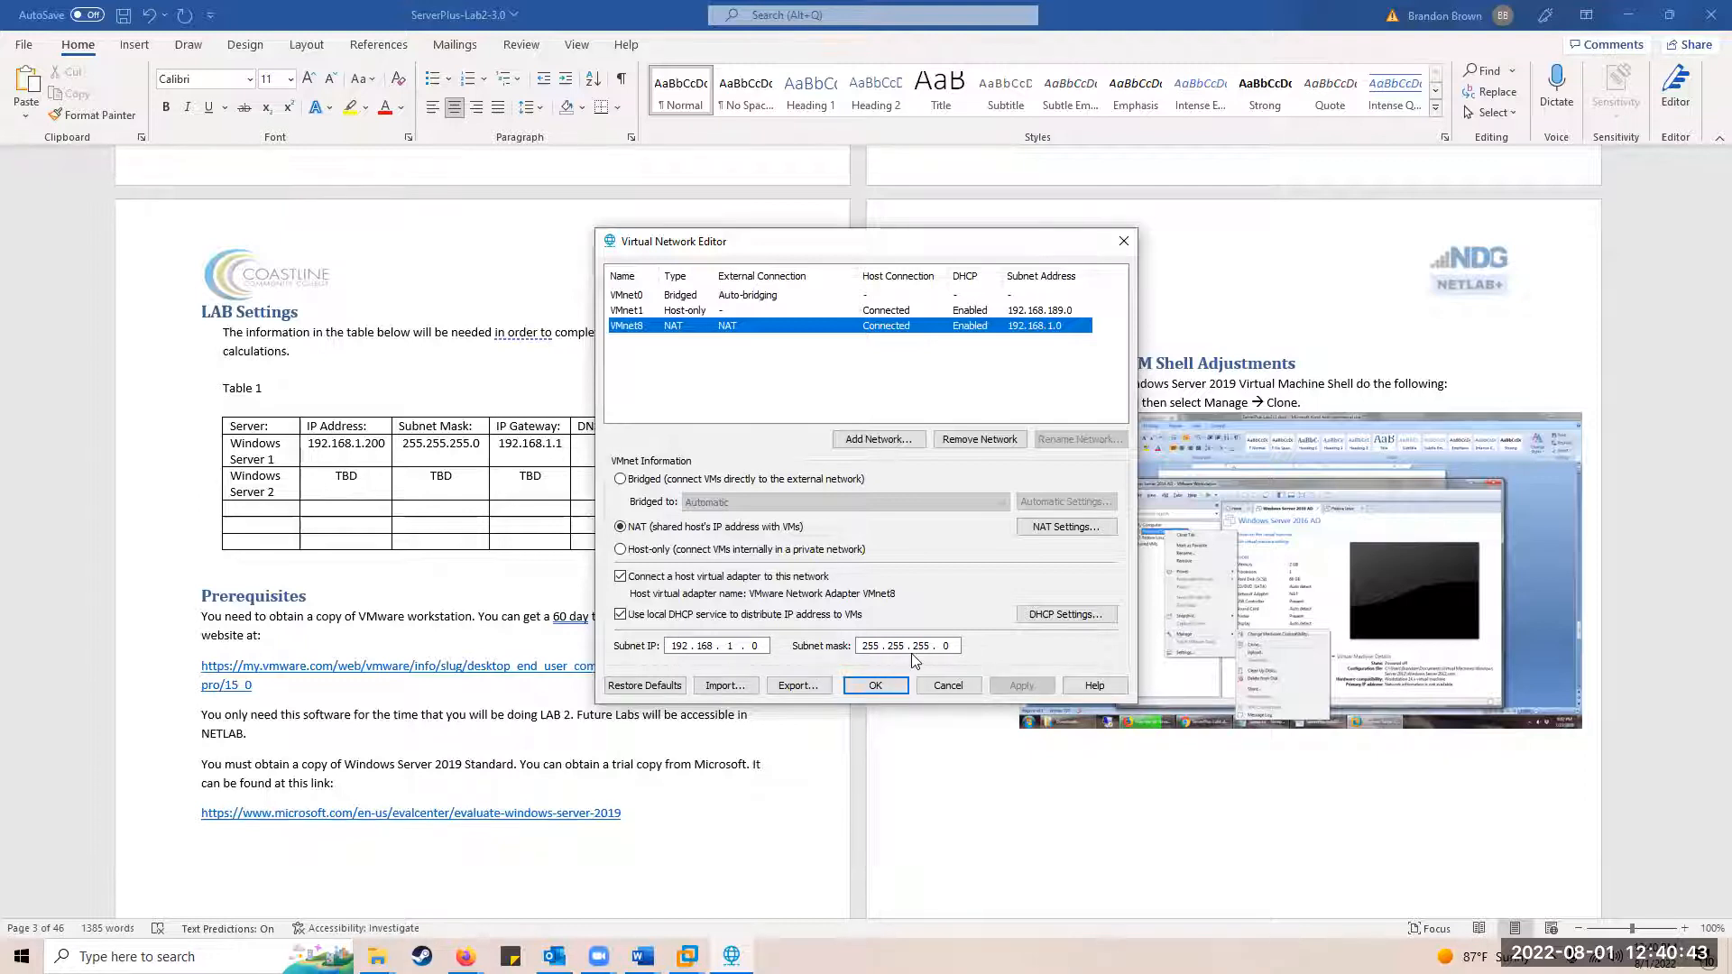
{"action": "left_click", "coordinate": [1063, 618]}
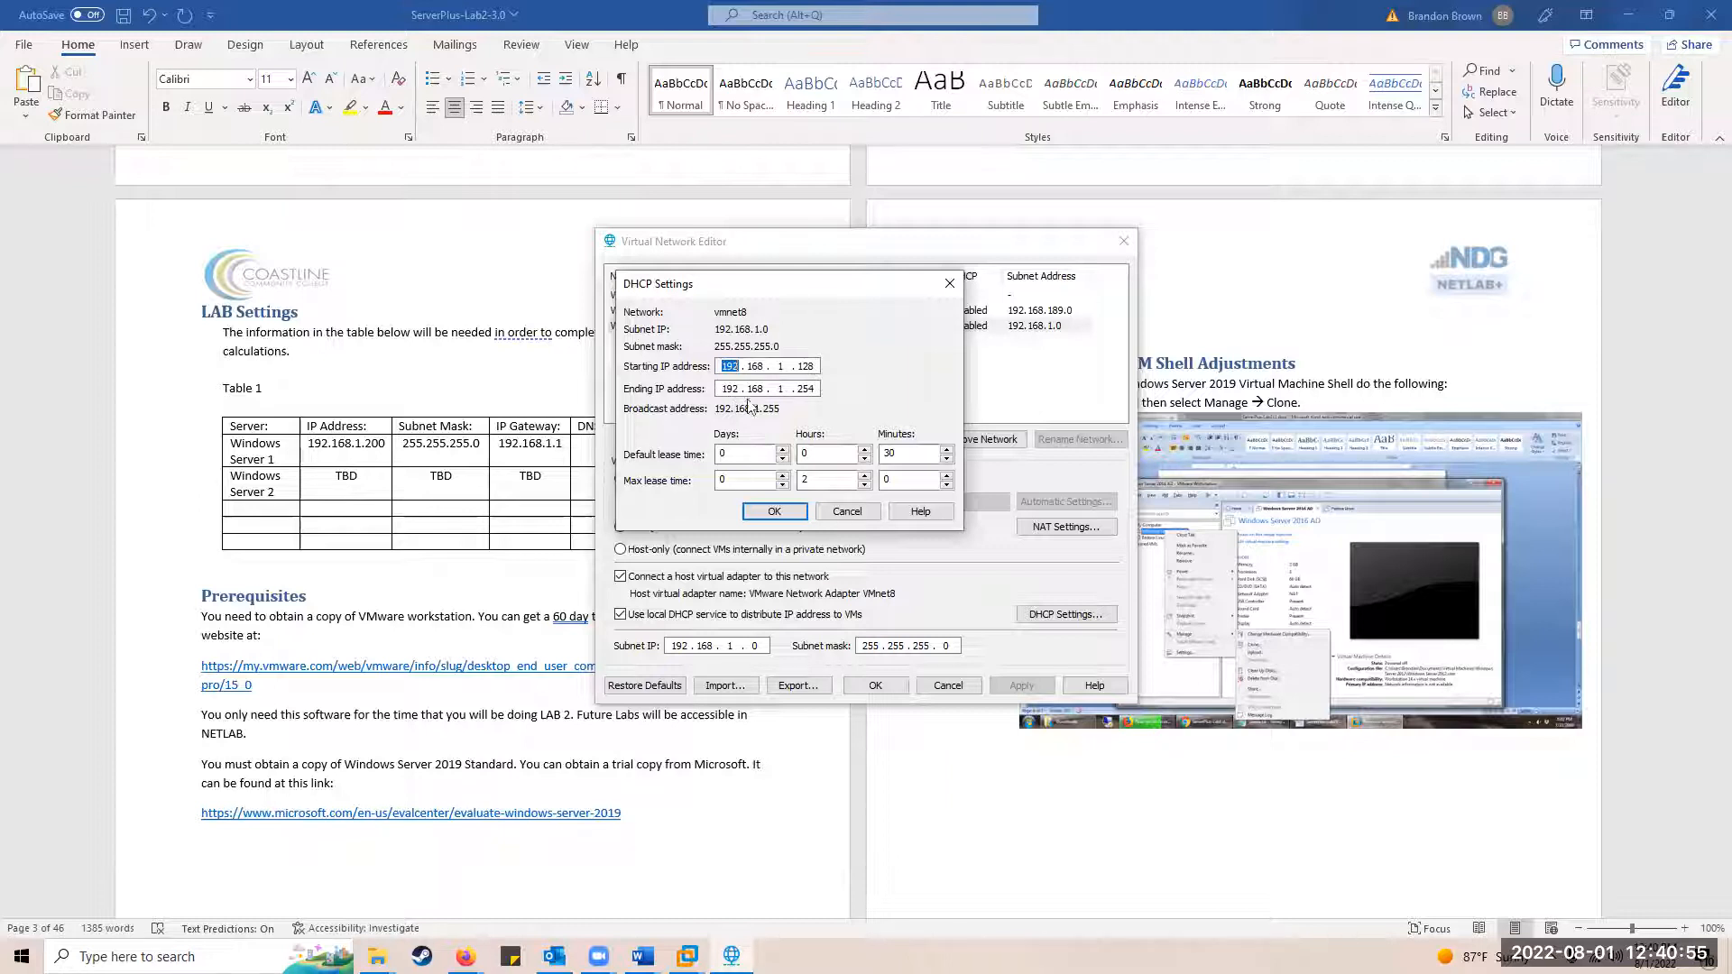
Step: Change VMnet8's DHCP ending address to 192.168.1.199 and apply the configuration
{"action": "left_click", "coordinate": [805, 390]}
{"action": "key", "text": "Right"}
{"action": "key", "text": "Right"}
{"action": "type", "text": "199"}
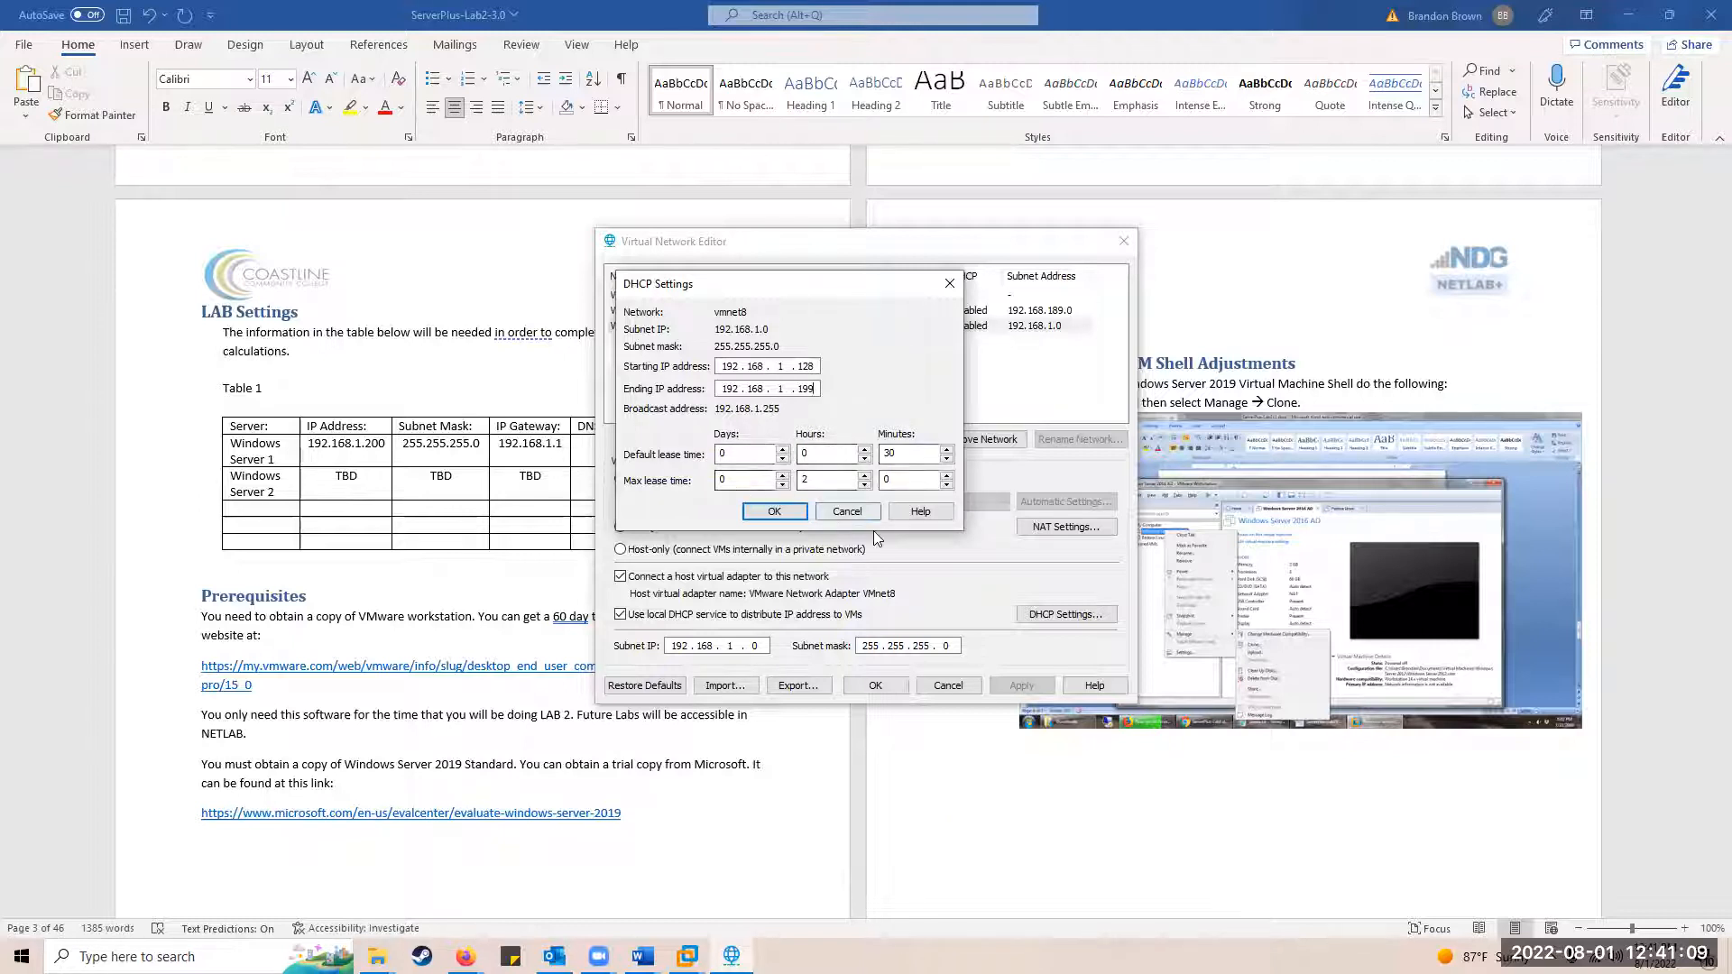
{"action": "left_click", "coordinate": [792, 514]}
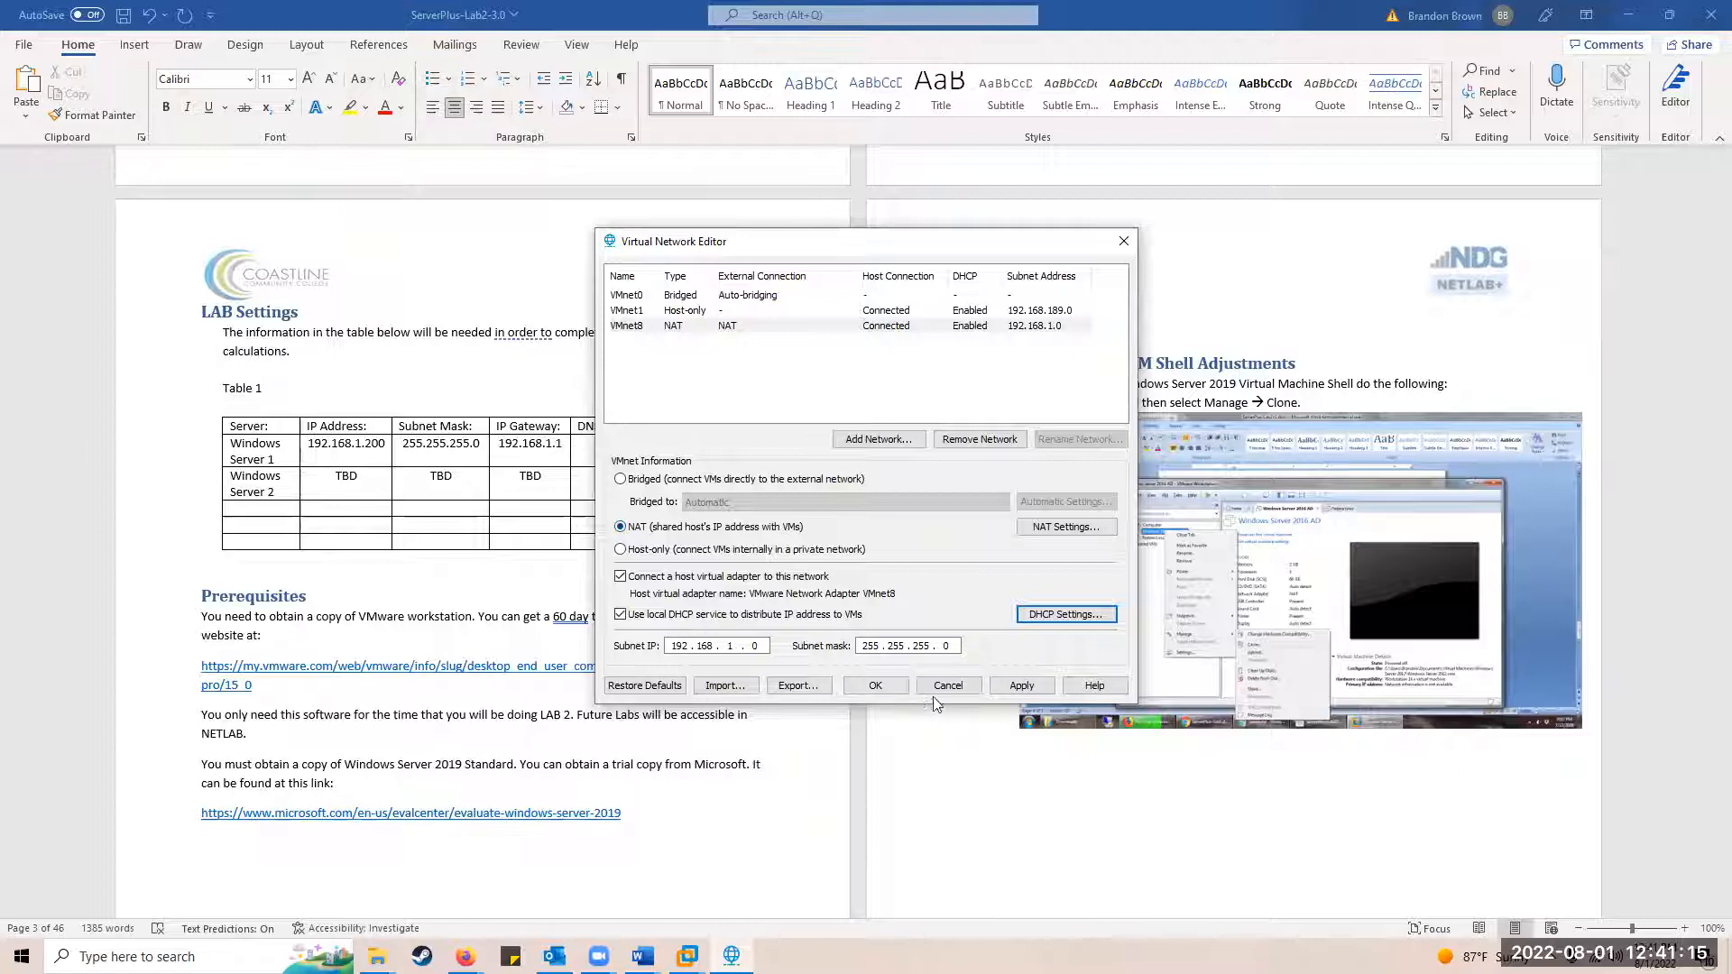
{"action": "left_click", "coordinate": [1012, 693]}
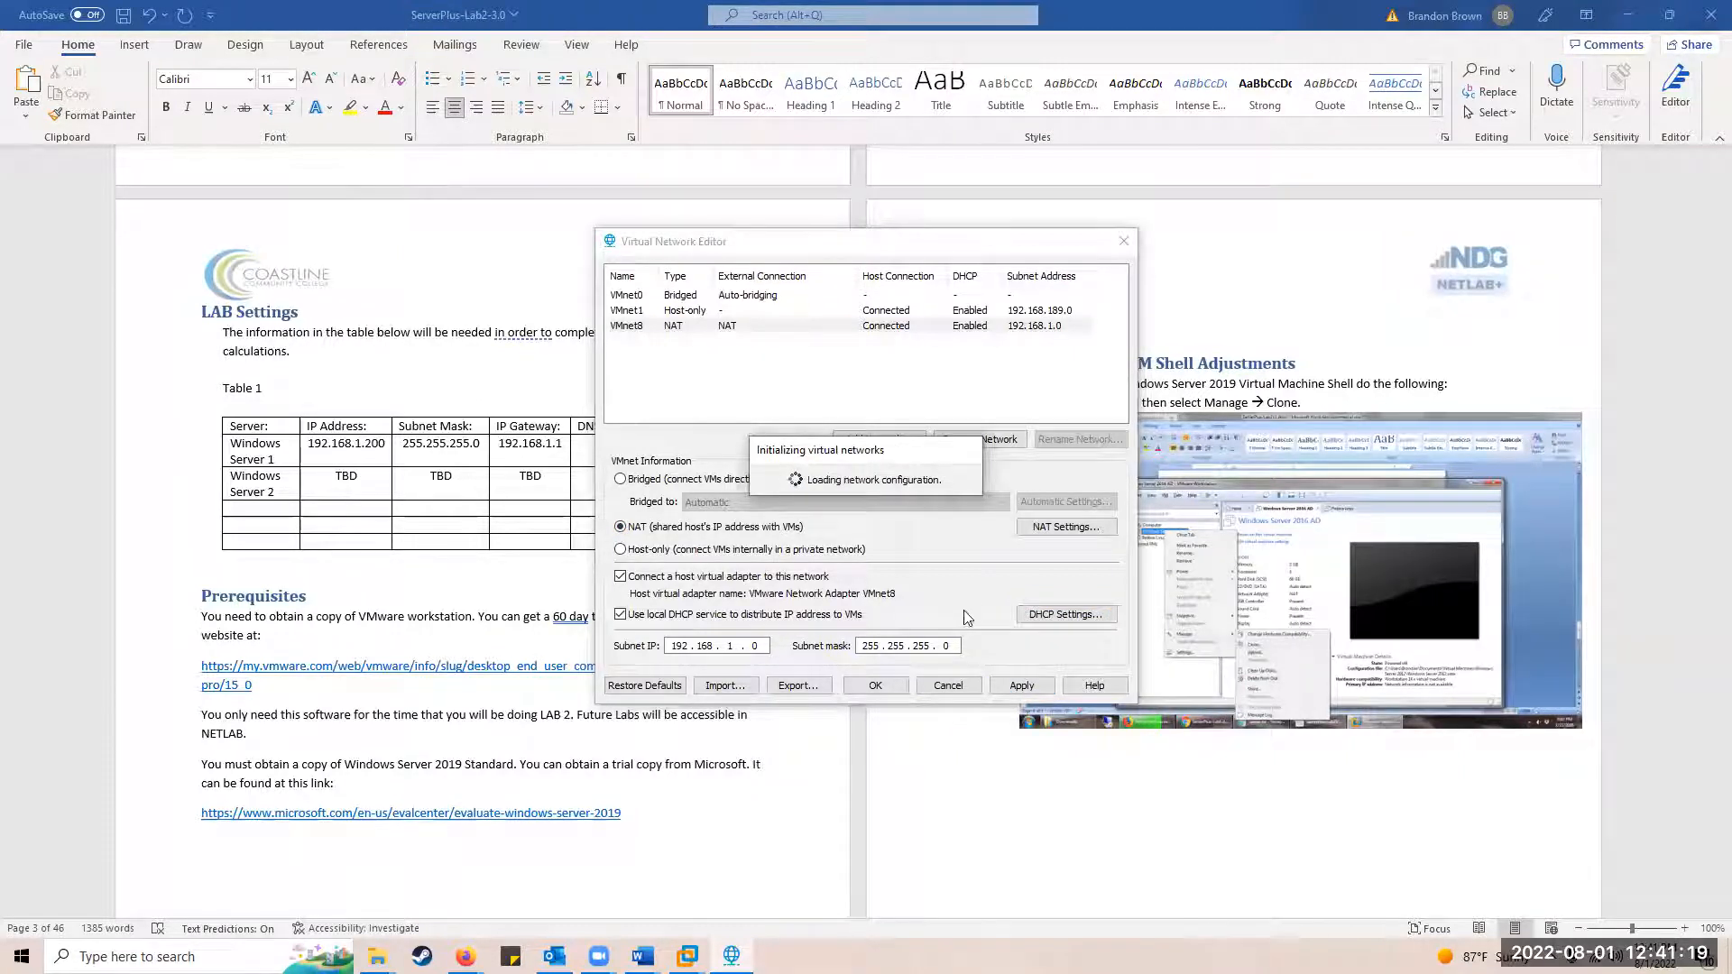
{"action": "left_click", "coordinate": [871, 686]}
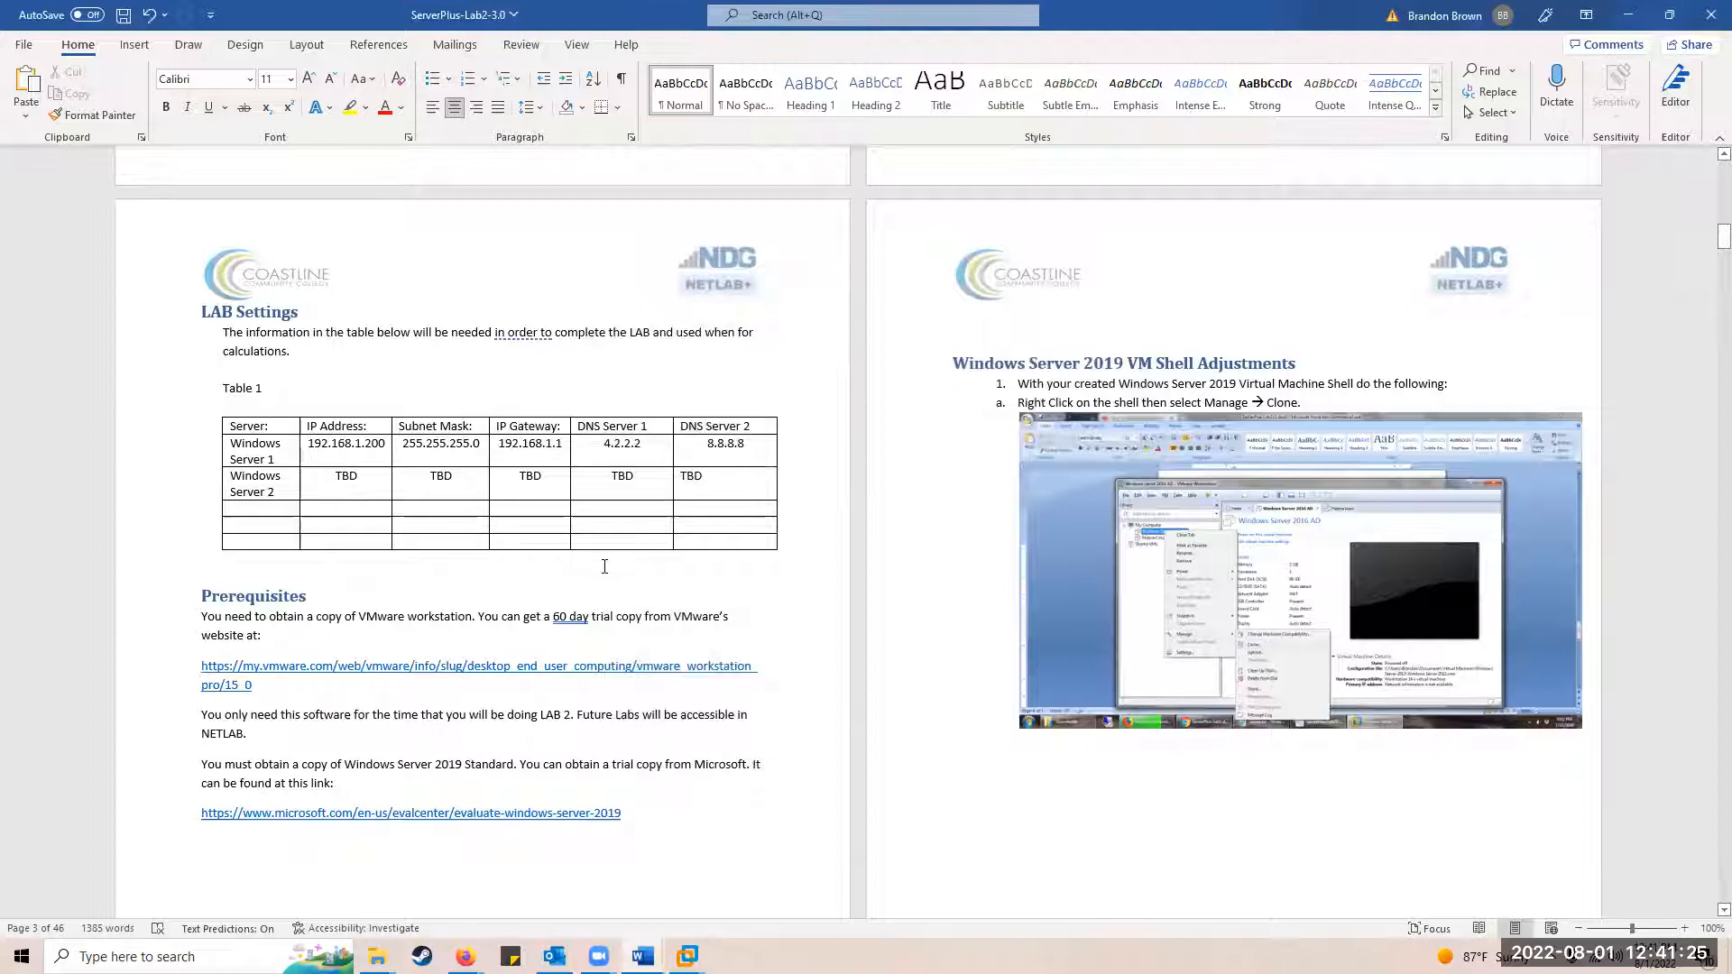
Step: Follow and copy the Prerequisites' Windows Server 2019 evaluation link, viewing it in a maximized browser
{"action": "scroll", "coordinate": [610, 574], "scroll_direction": "down", "scroll_amount": 1}
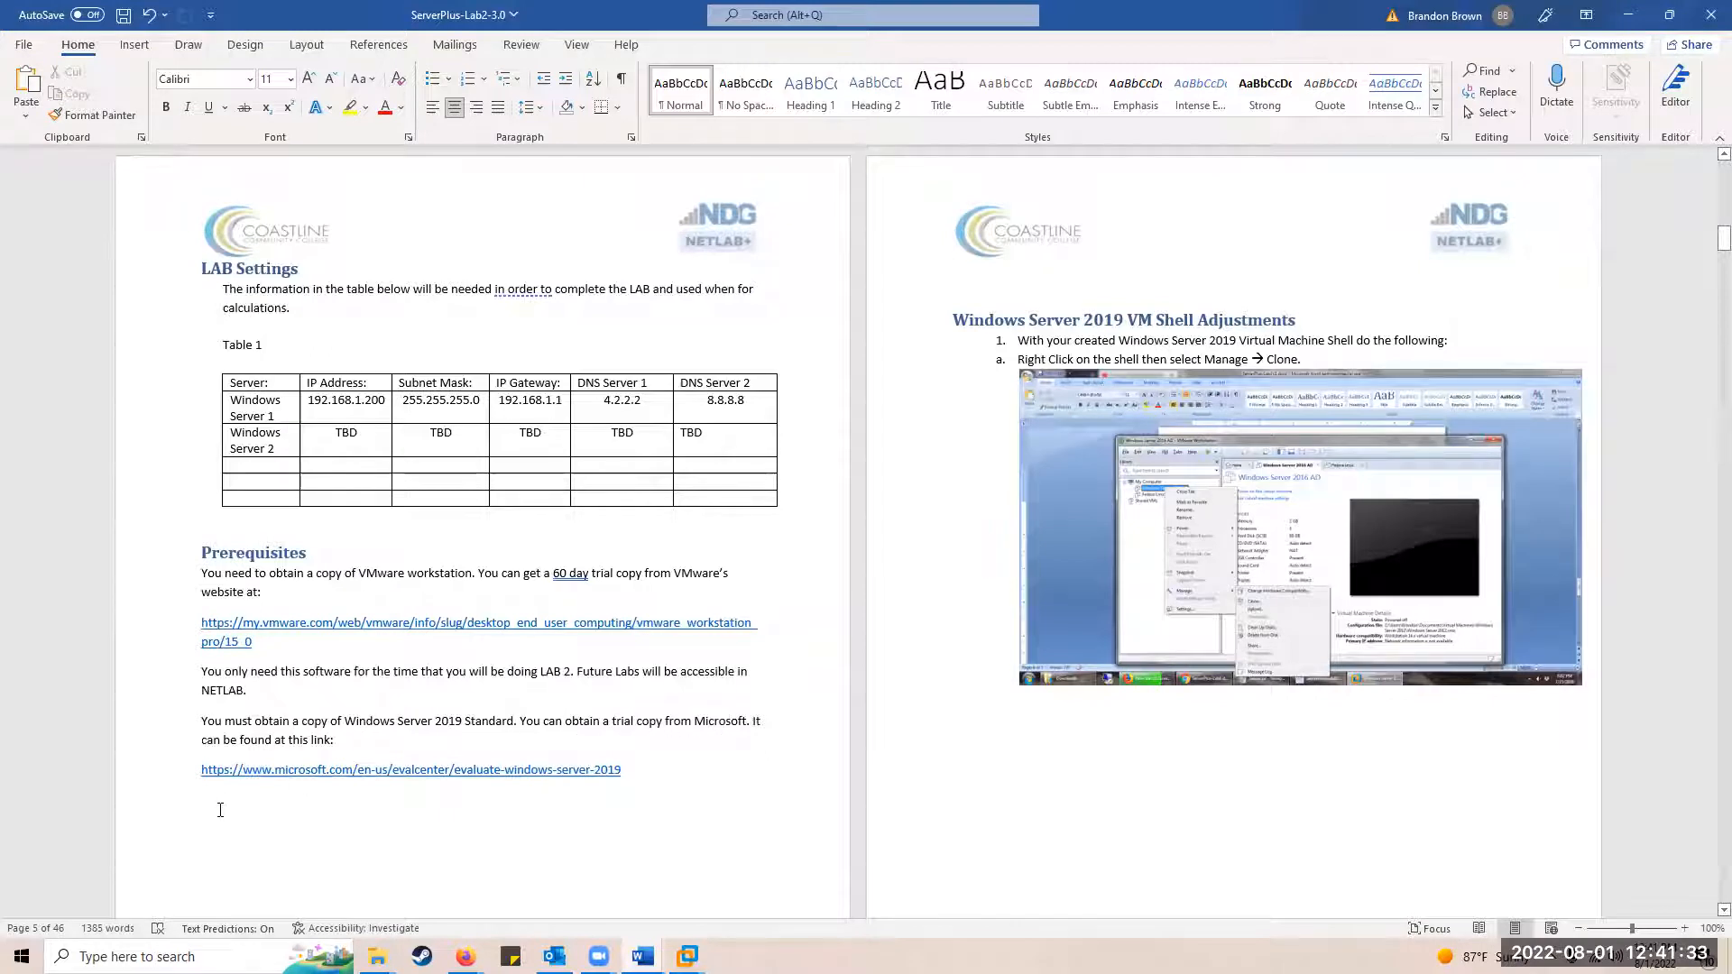
{"action": "left_click", "coordinate": [420, 773], "text": "ctrl"}
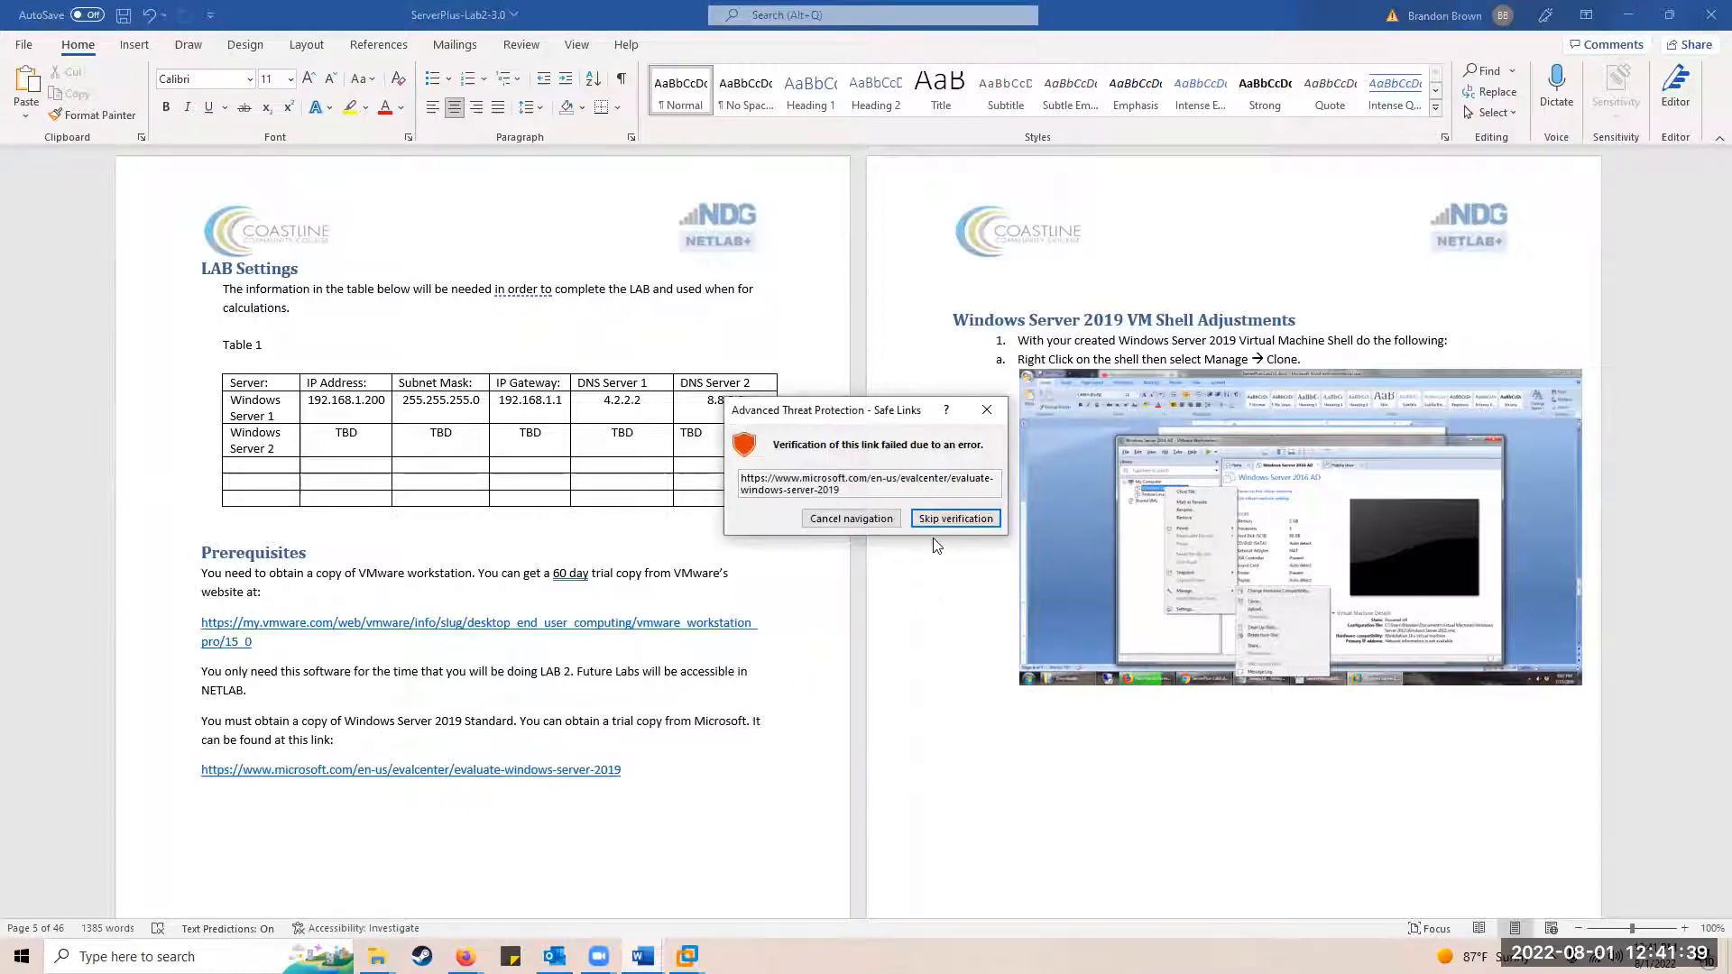
{"action": "left_click", "coordinate": [986, 411]}
{"action": "left_click_drag", "start_coordinate": [625, 770], "coordinate": [186, 786]}
{"action": "key", "text": "ctrl+c"}
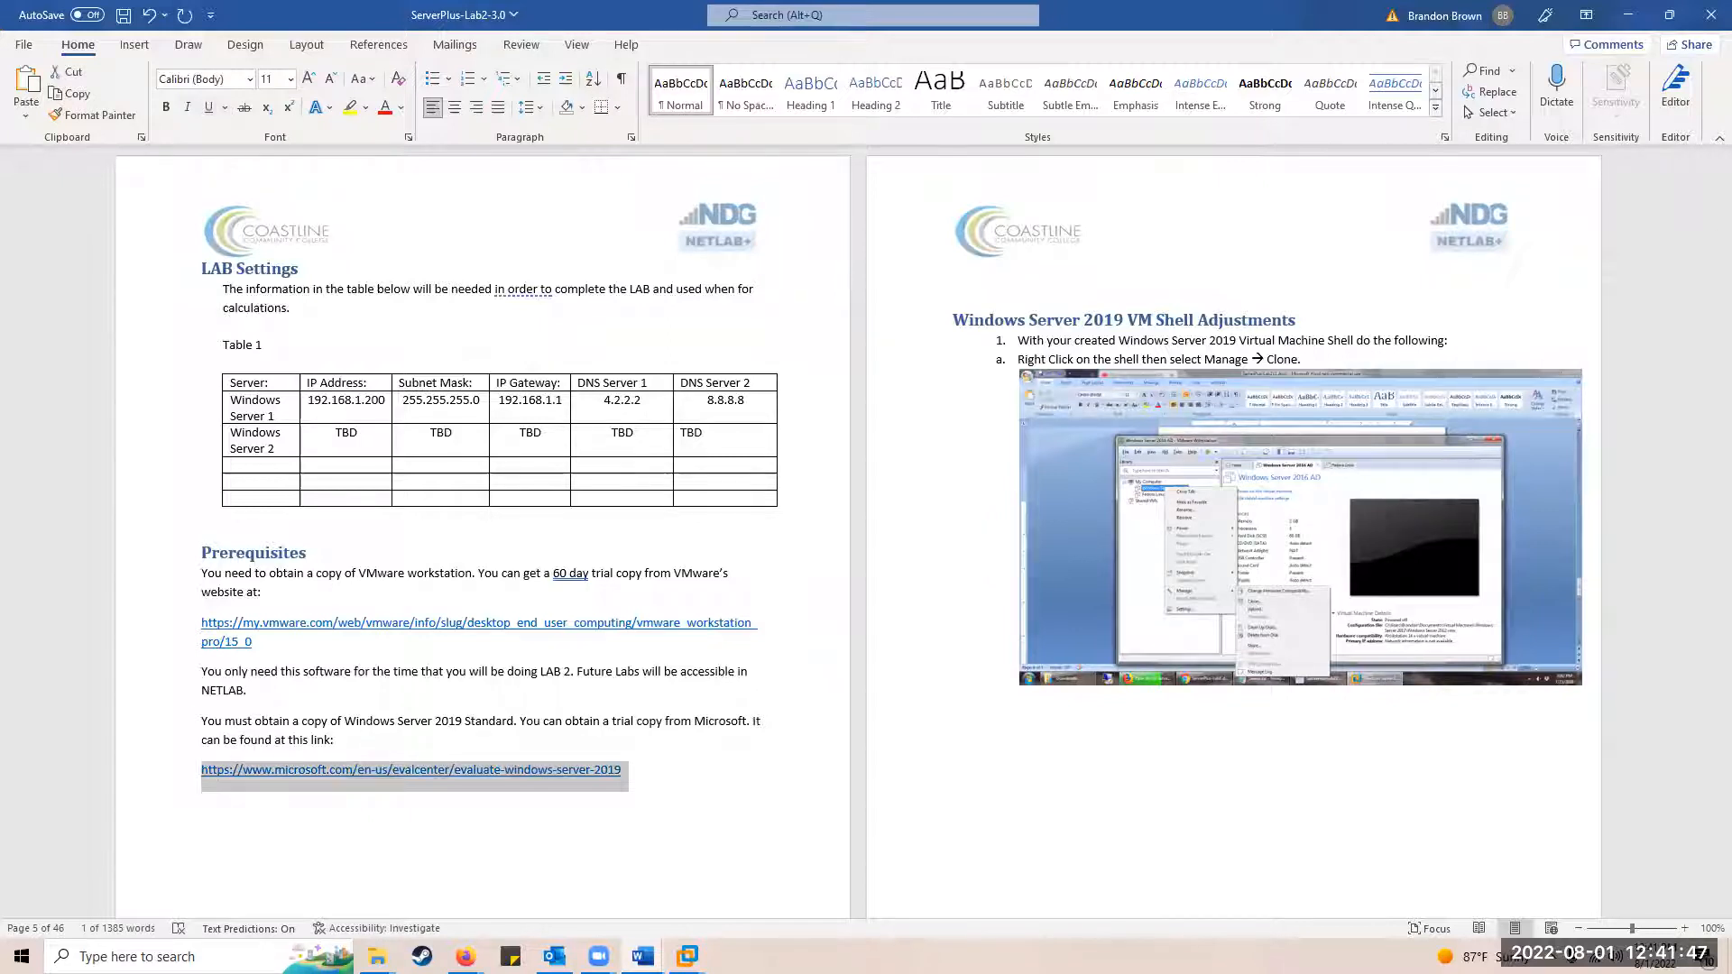
{"action": "key", "text": "alt+Tab"}
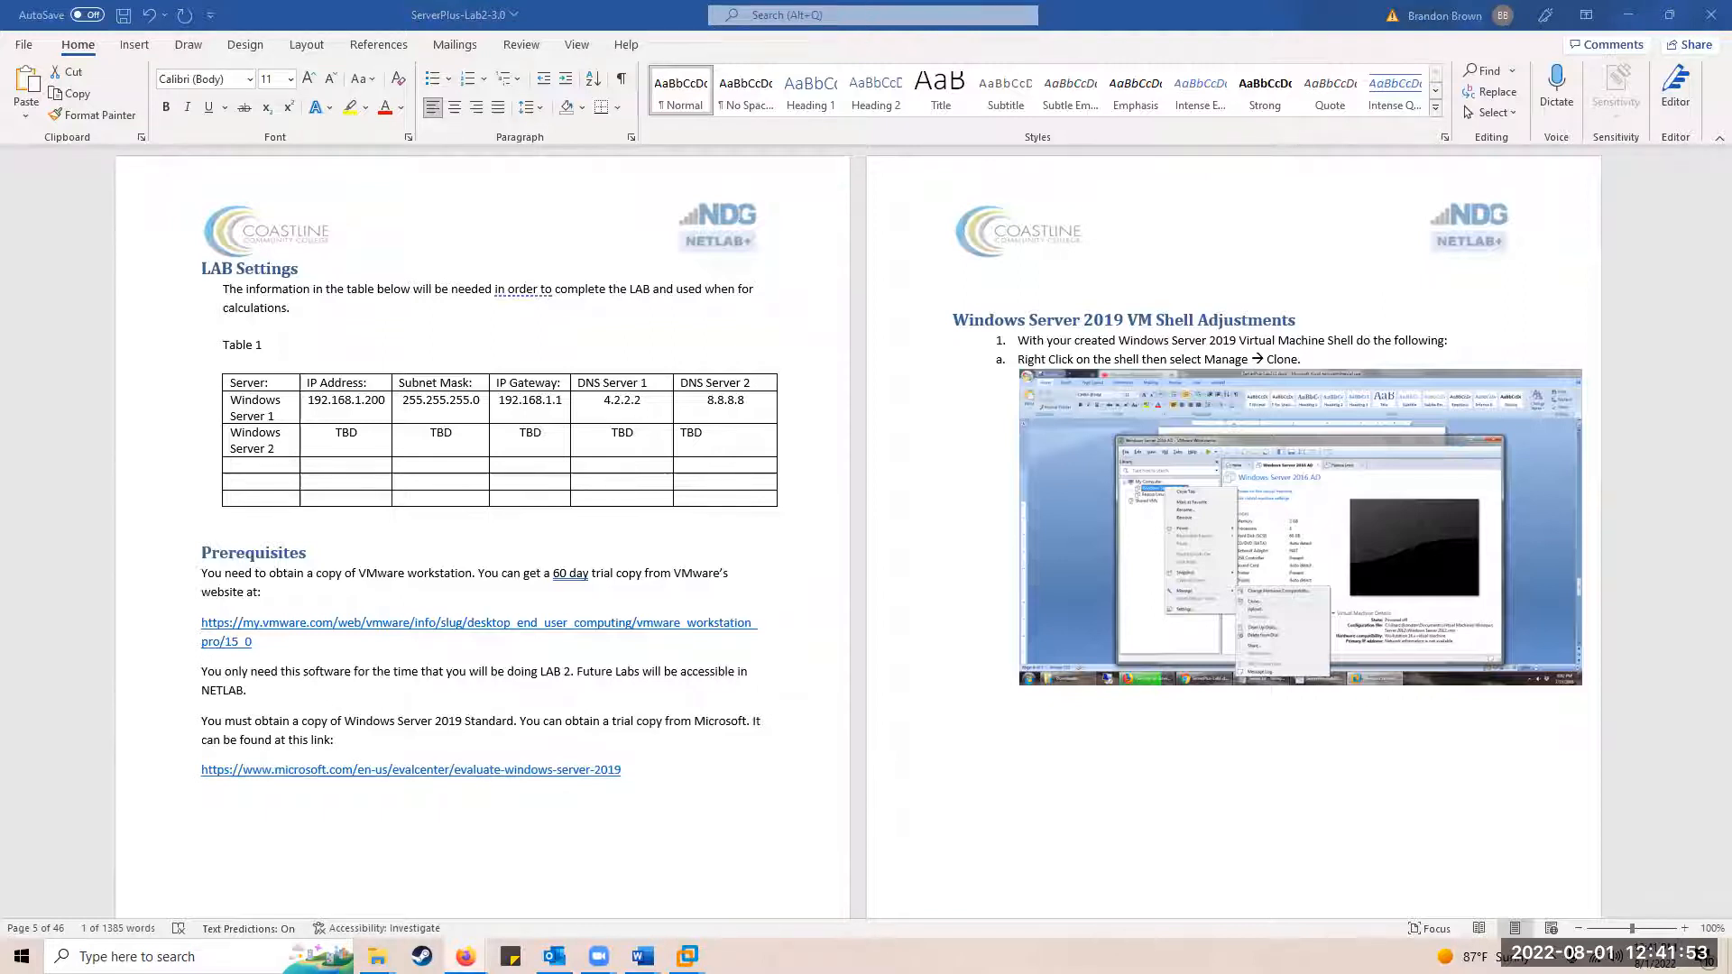
{"action": "left_click_drag", "start_coordinate": [956, 55], "coordinate": [937, 3]}
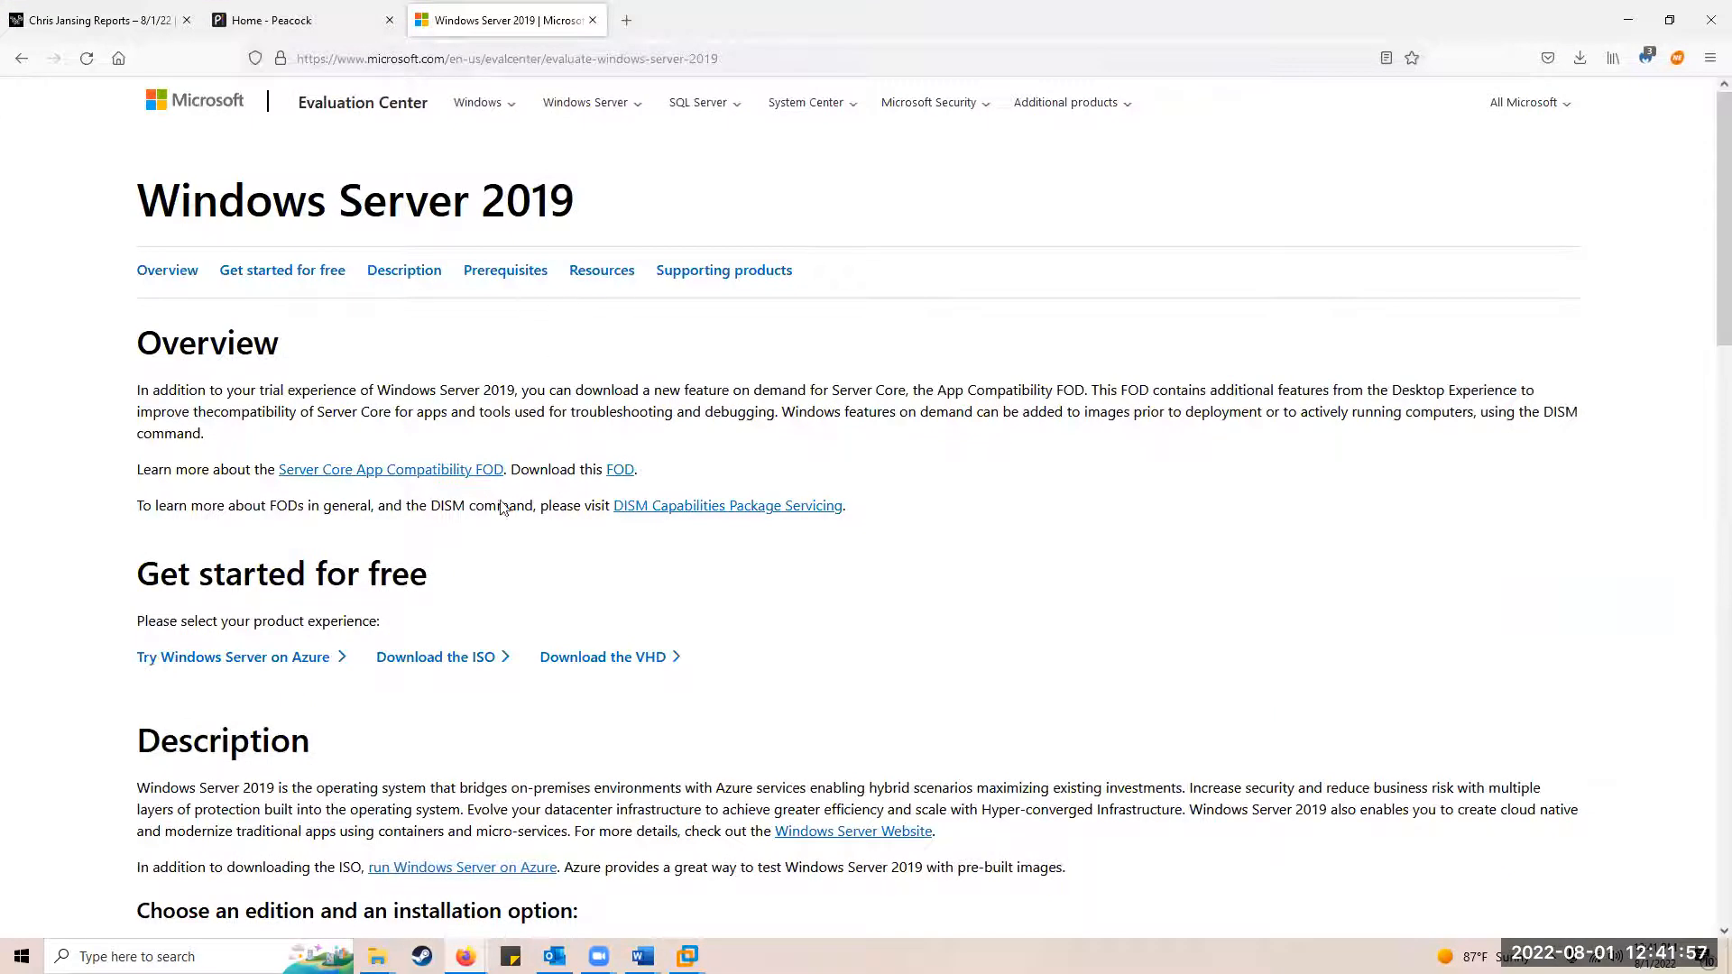
Step: Start the Windows Server 2019 ISO download and enter the contact's first name, last name and e-mail
{"action": "left_click", "coordinate": [439, 665]}
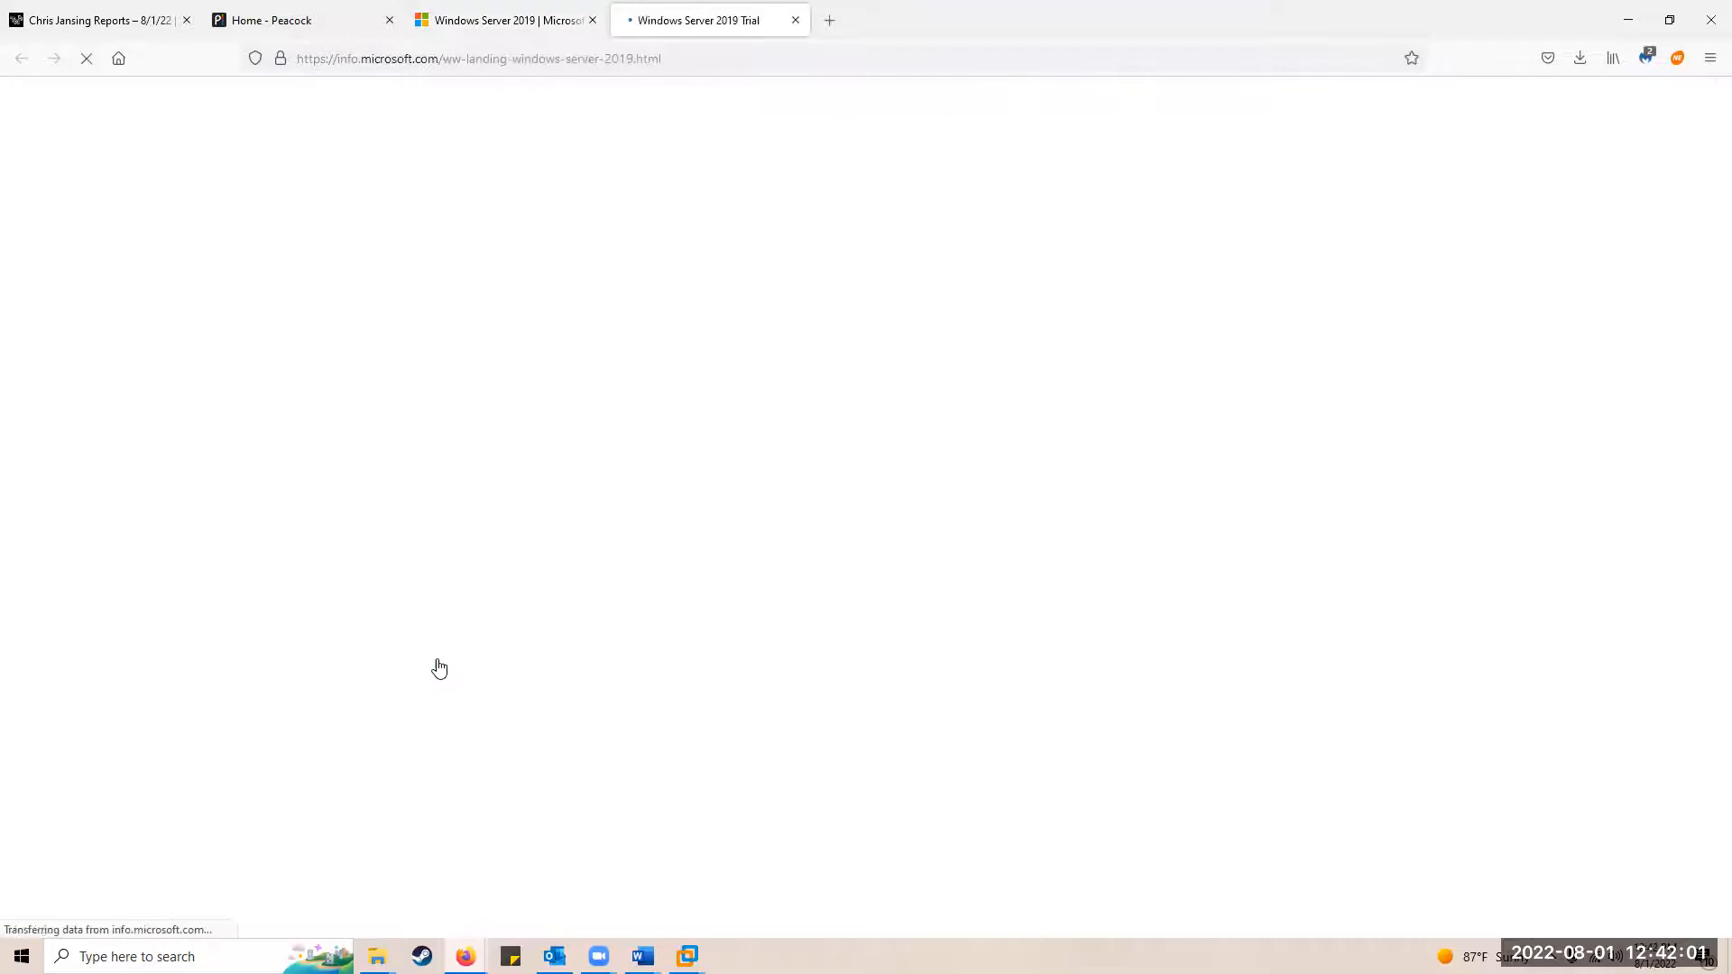
{"action": "scroll", "coordinate": [1236, 446], "scroll_direction": "down", "scroll_amount": 6}
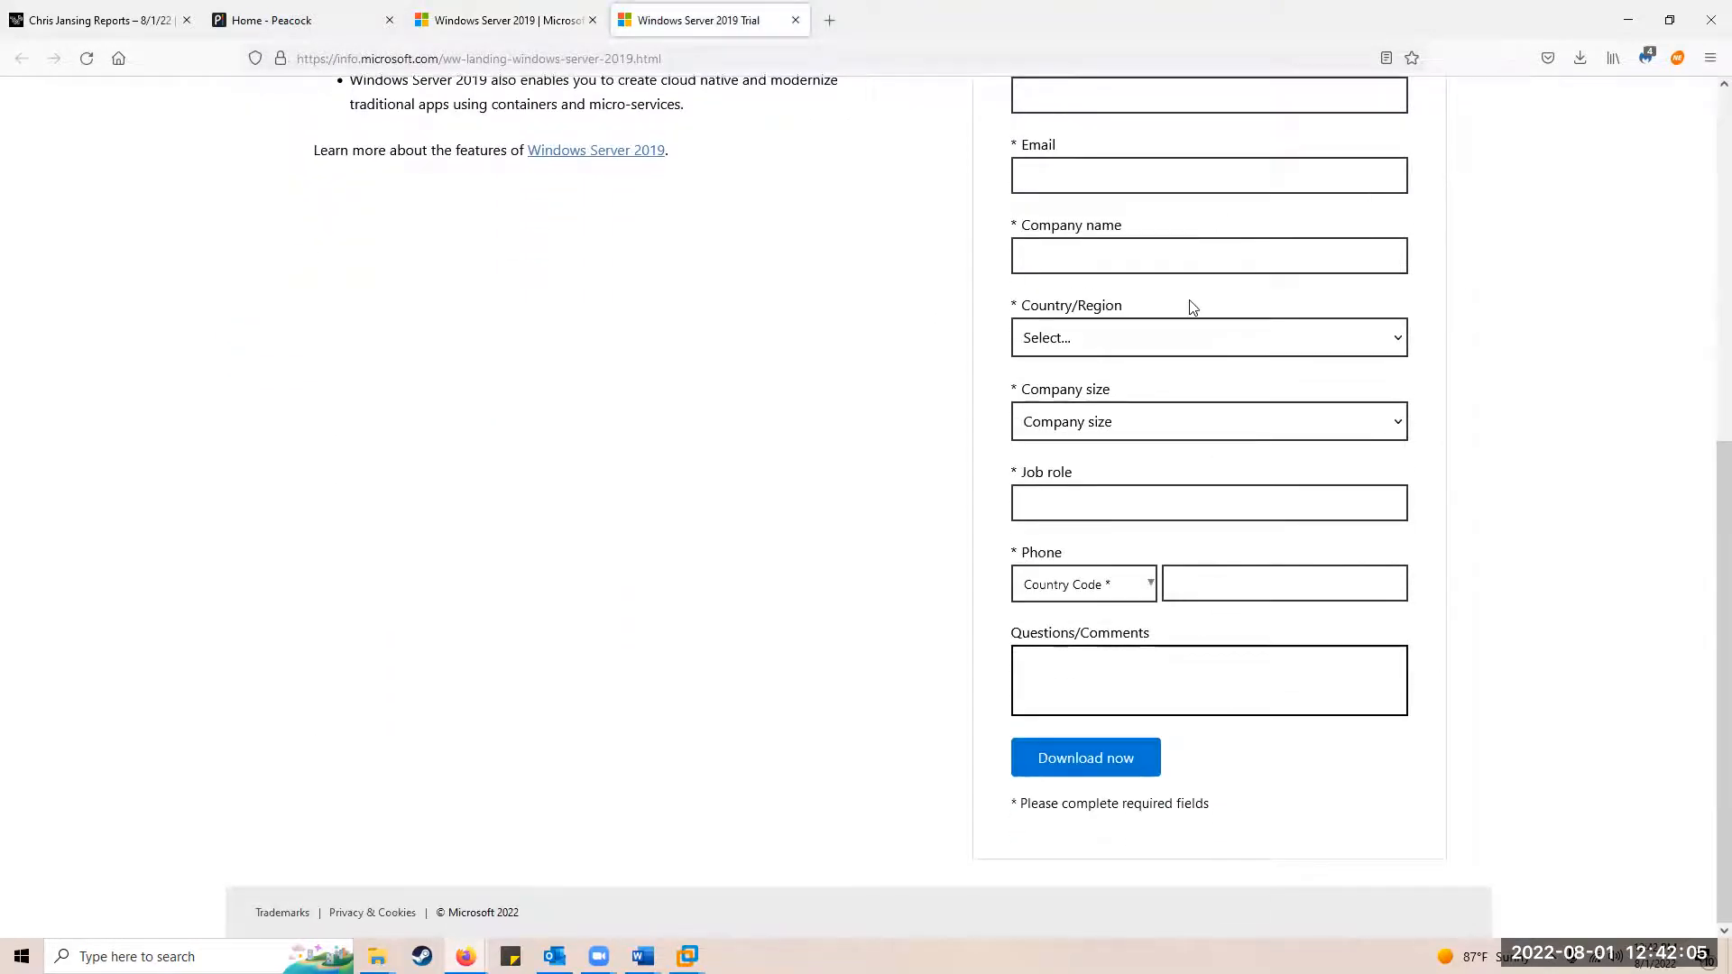
{"action": "scroll", "coordinate": [1177, 262], "scroll_direction": "up", "scroll_amount": 3}
{"action": "scroll", "coordinate": [1148, 545], "scroll_direction": "down", "scroll_amount": 3}
{"action": "scroll", "coordinate": [1065, 515], "scroll_direction": "up", "scroll_amount": 3}
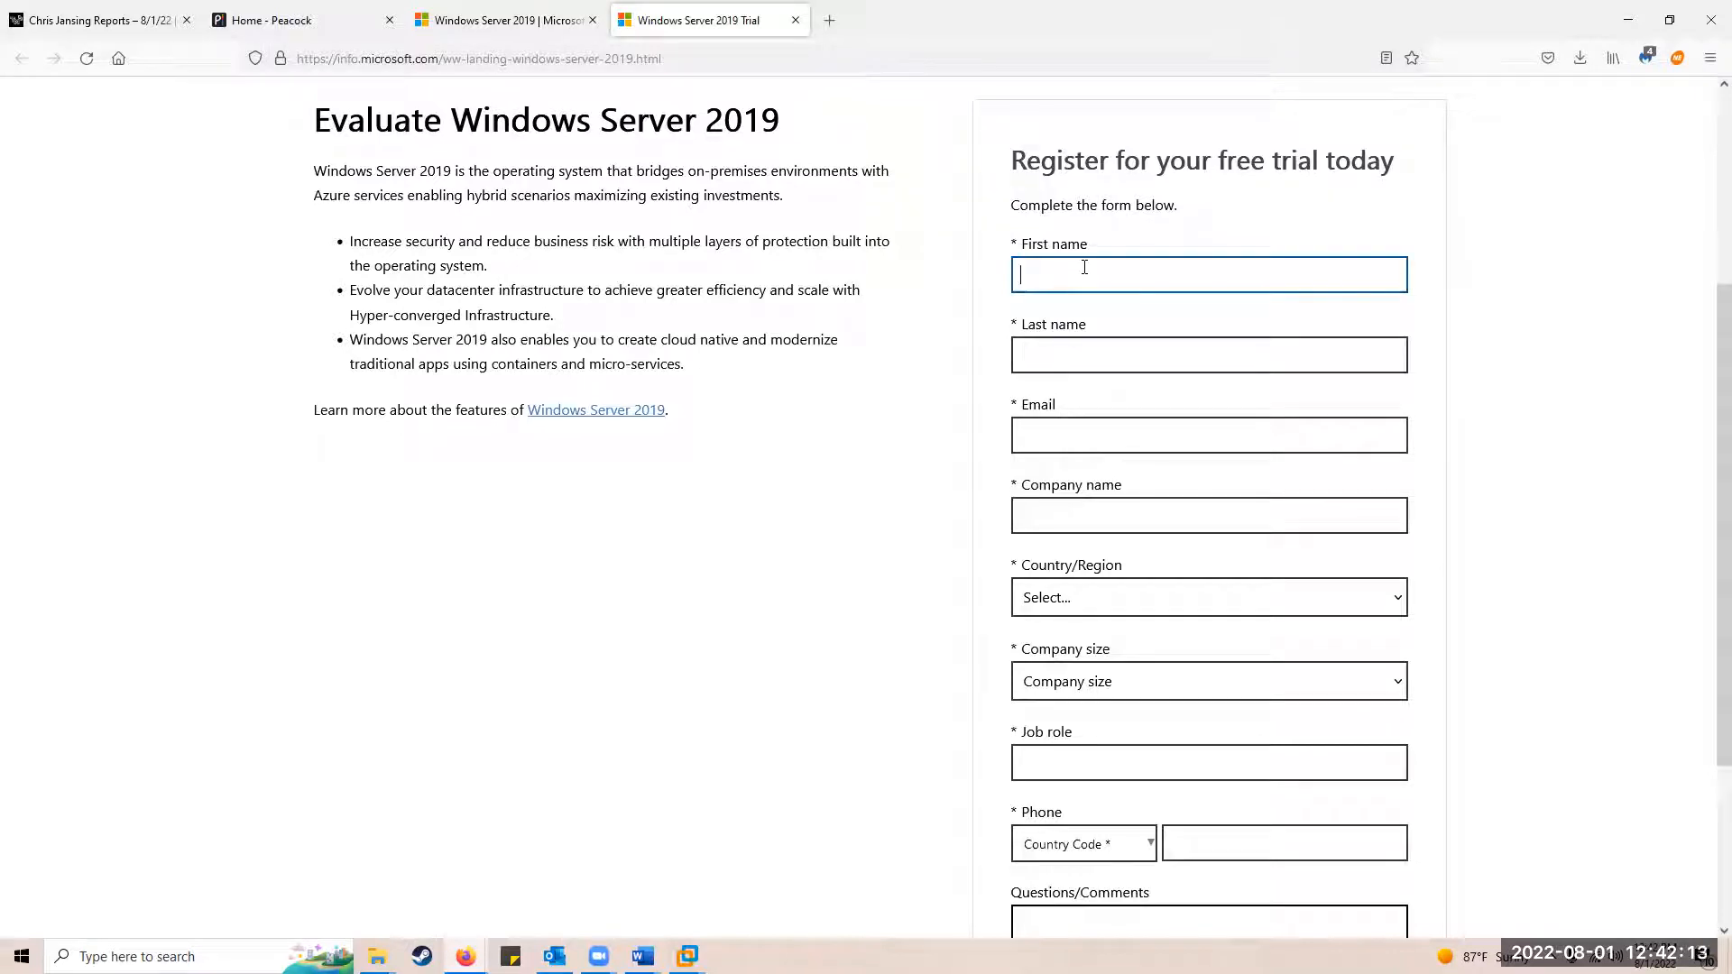
{"action": "type", "text": "Brandon"}
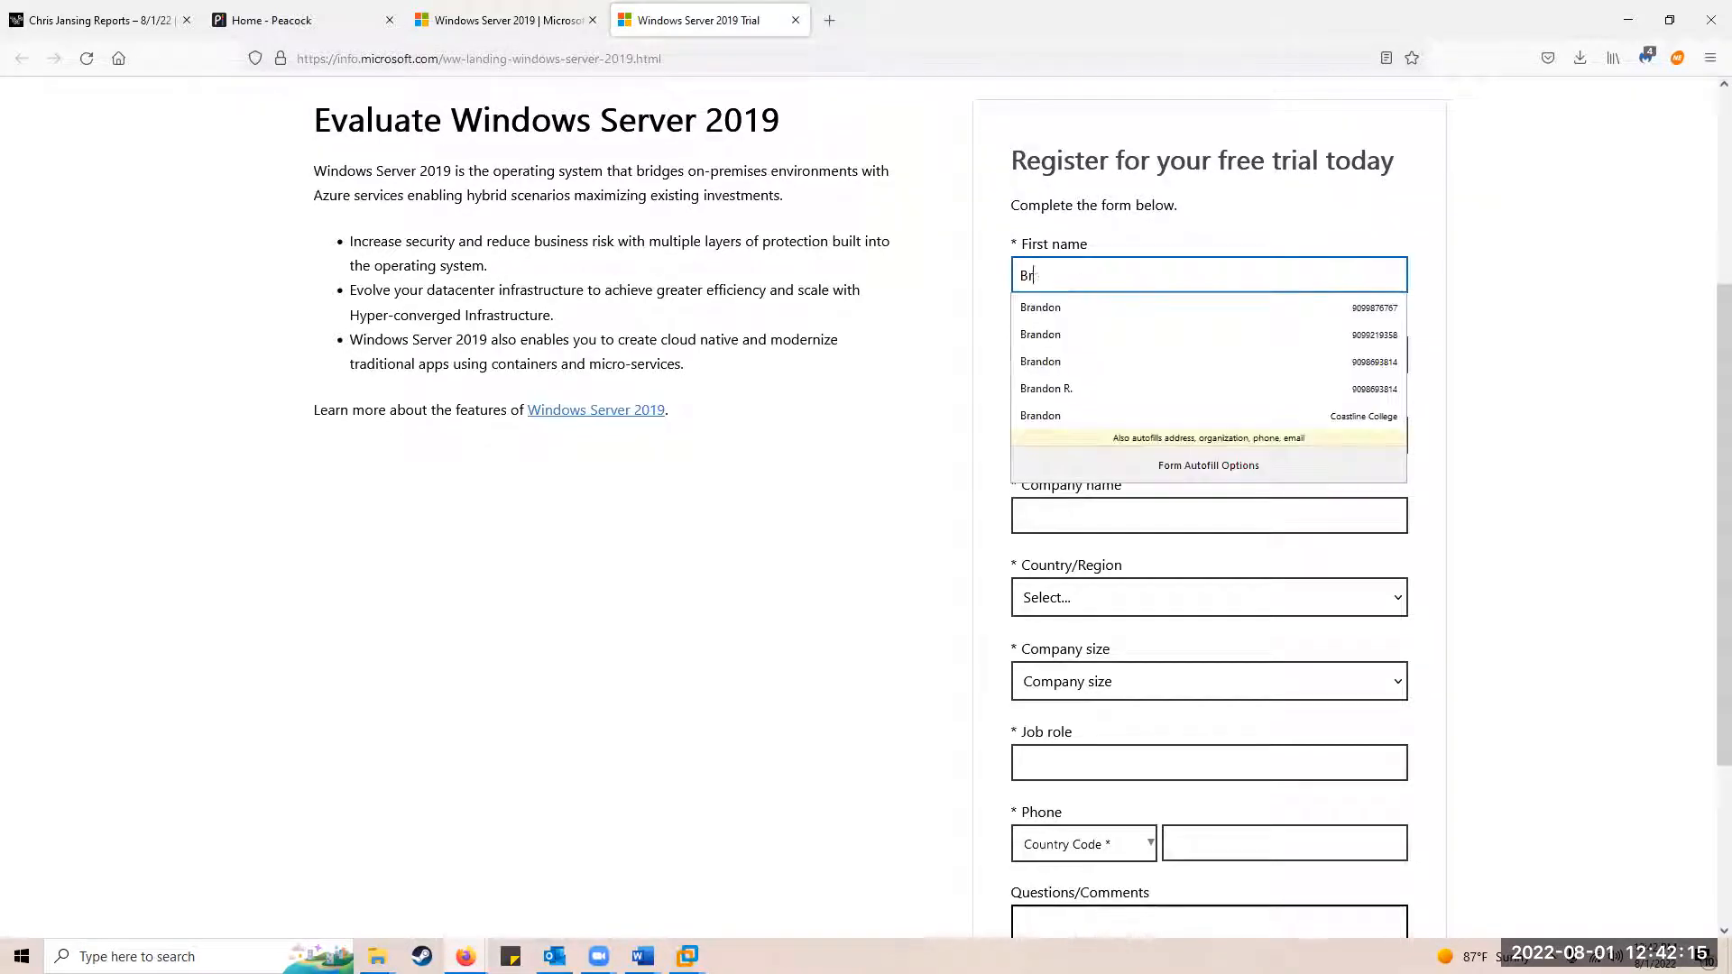
{"action": "key", "text": "Tab"}
{"action": "type", "text": "B"}
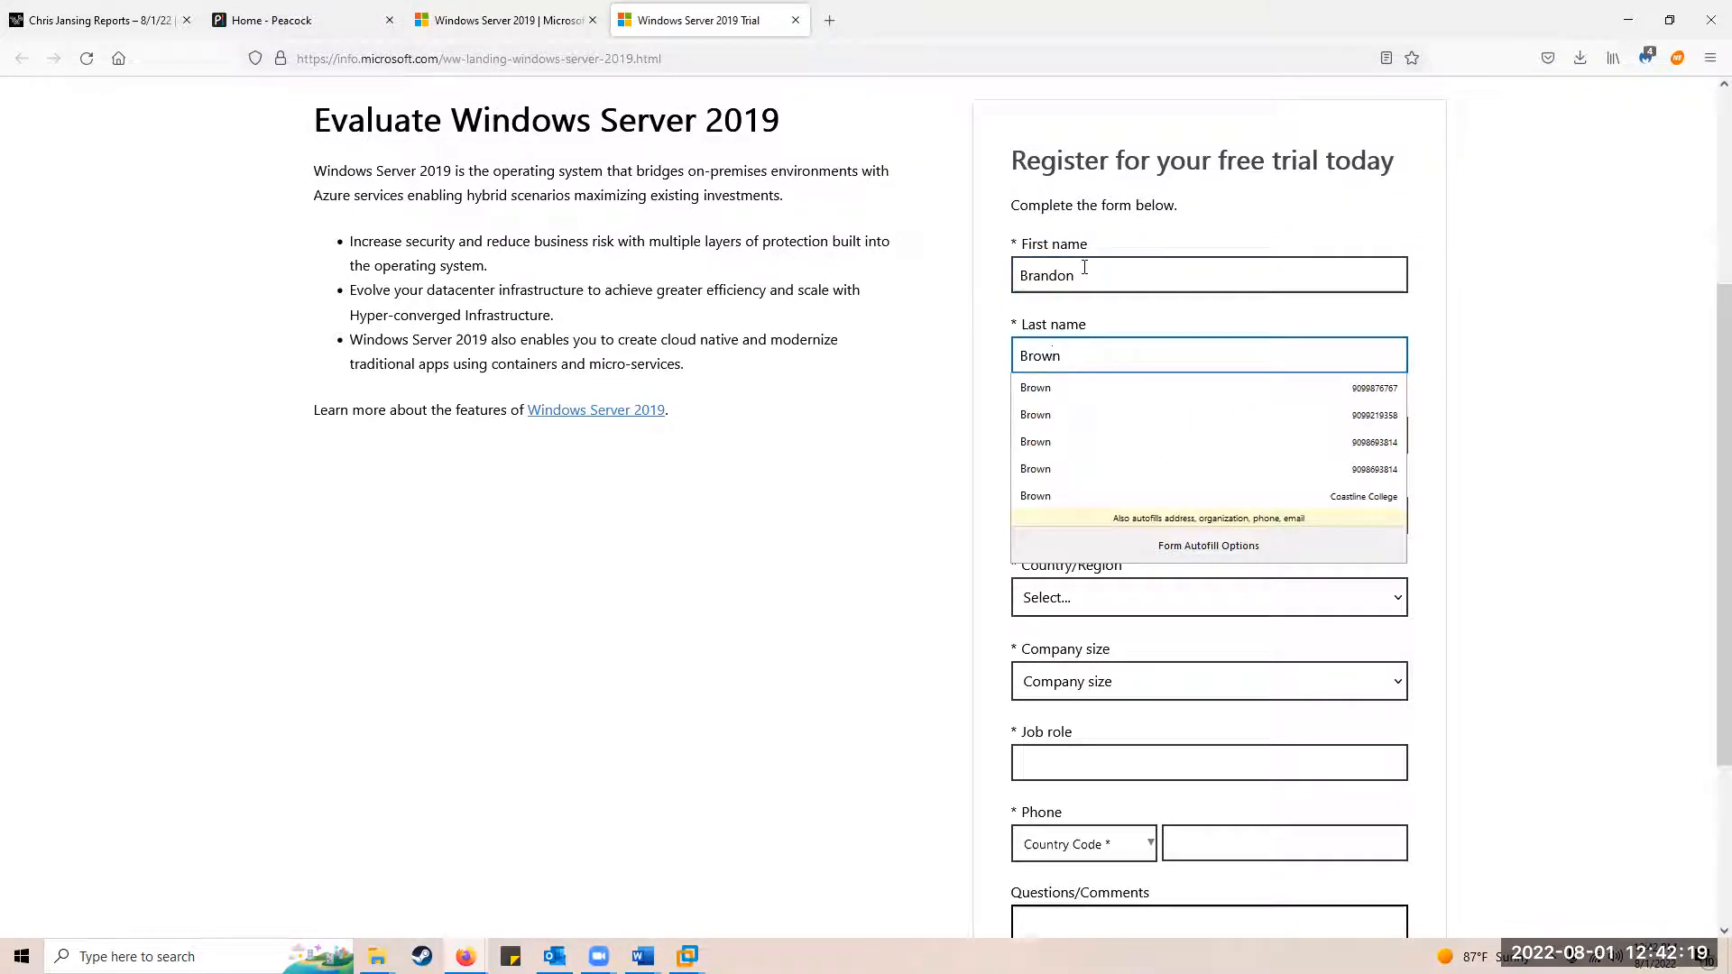
{"action": "key", "text": "Tab"}
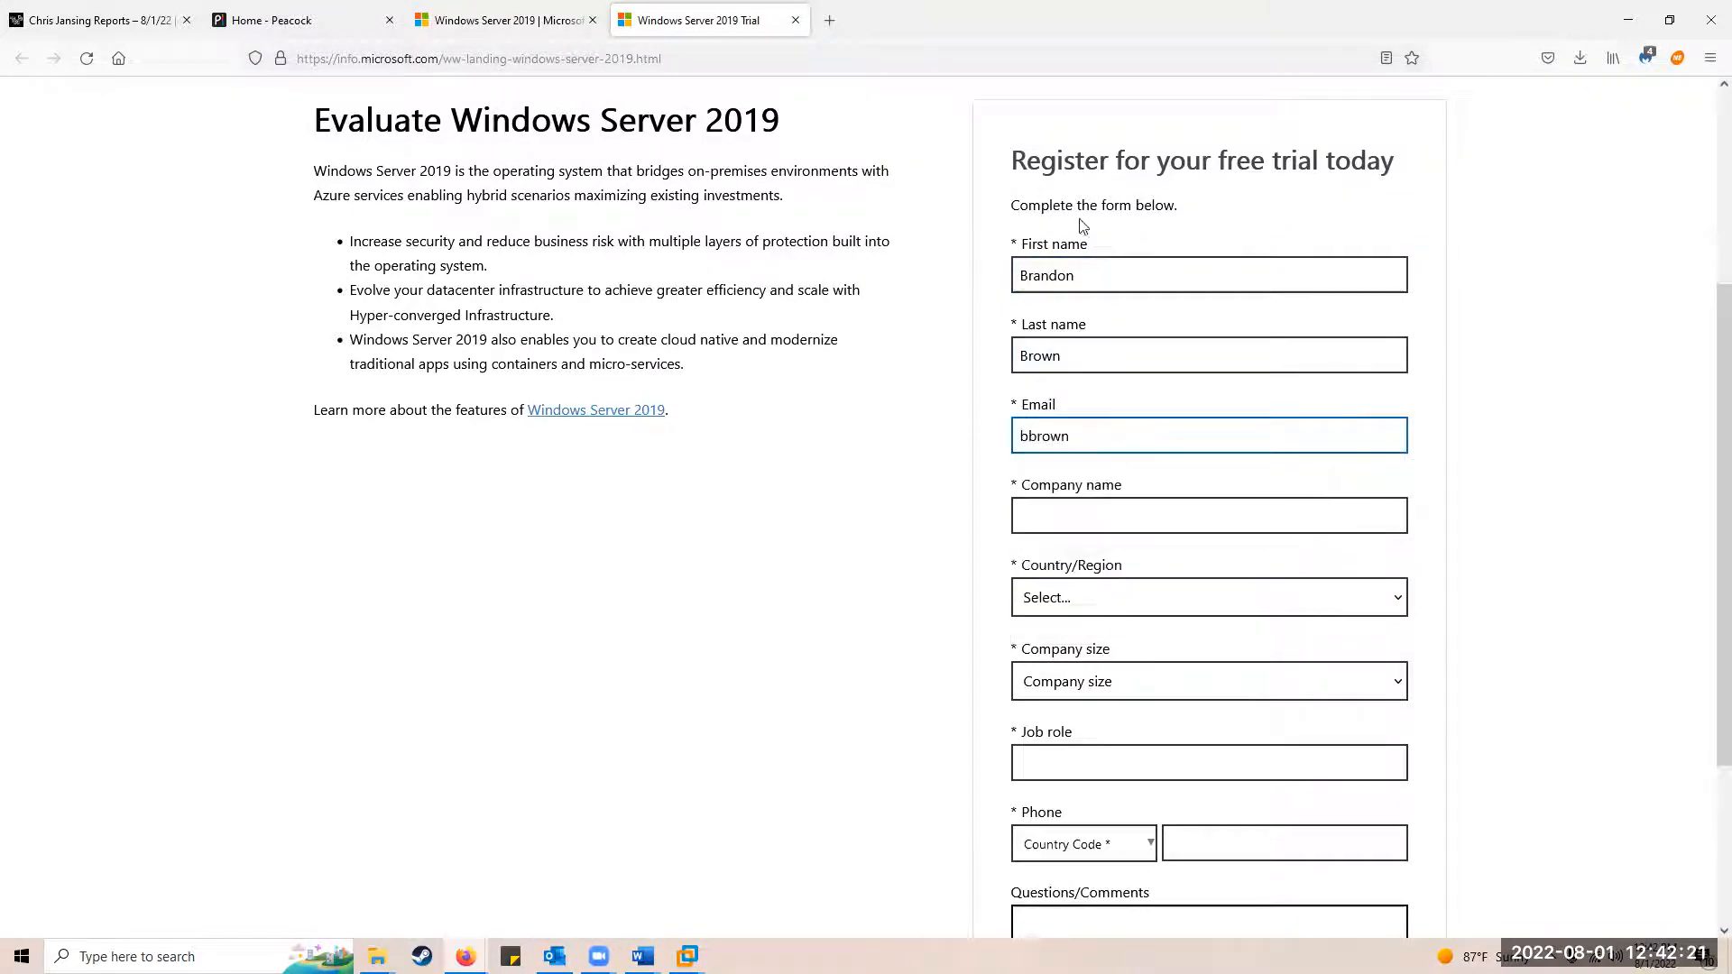
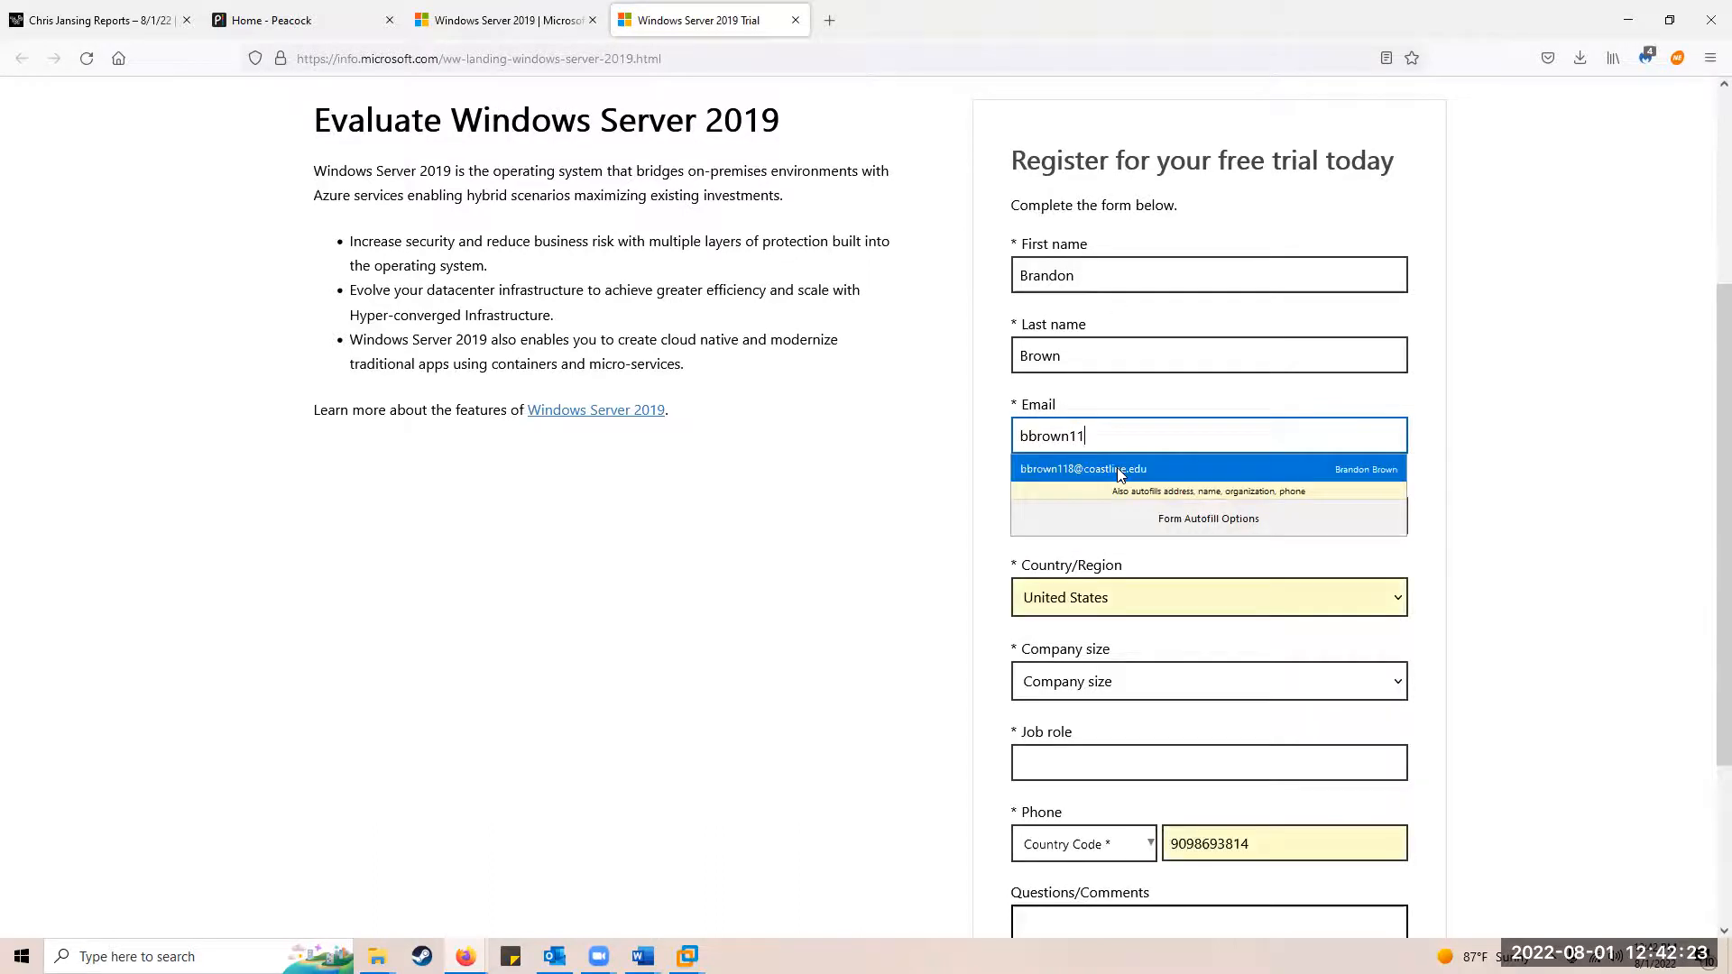
{"action": "left_click", "coordinate": [1117, 467]}
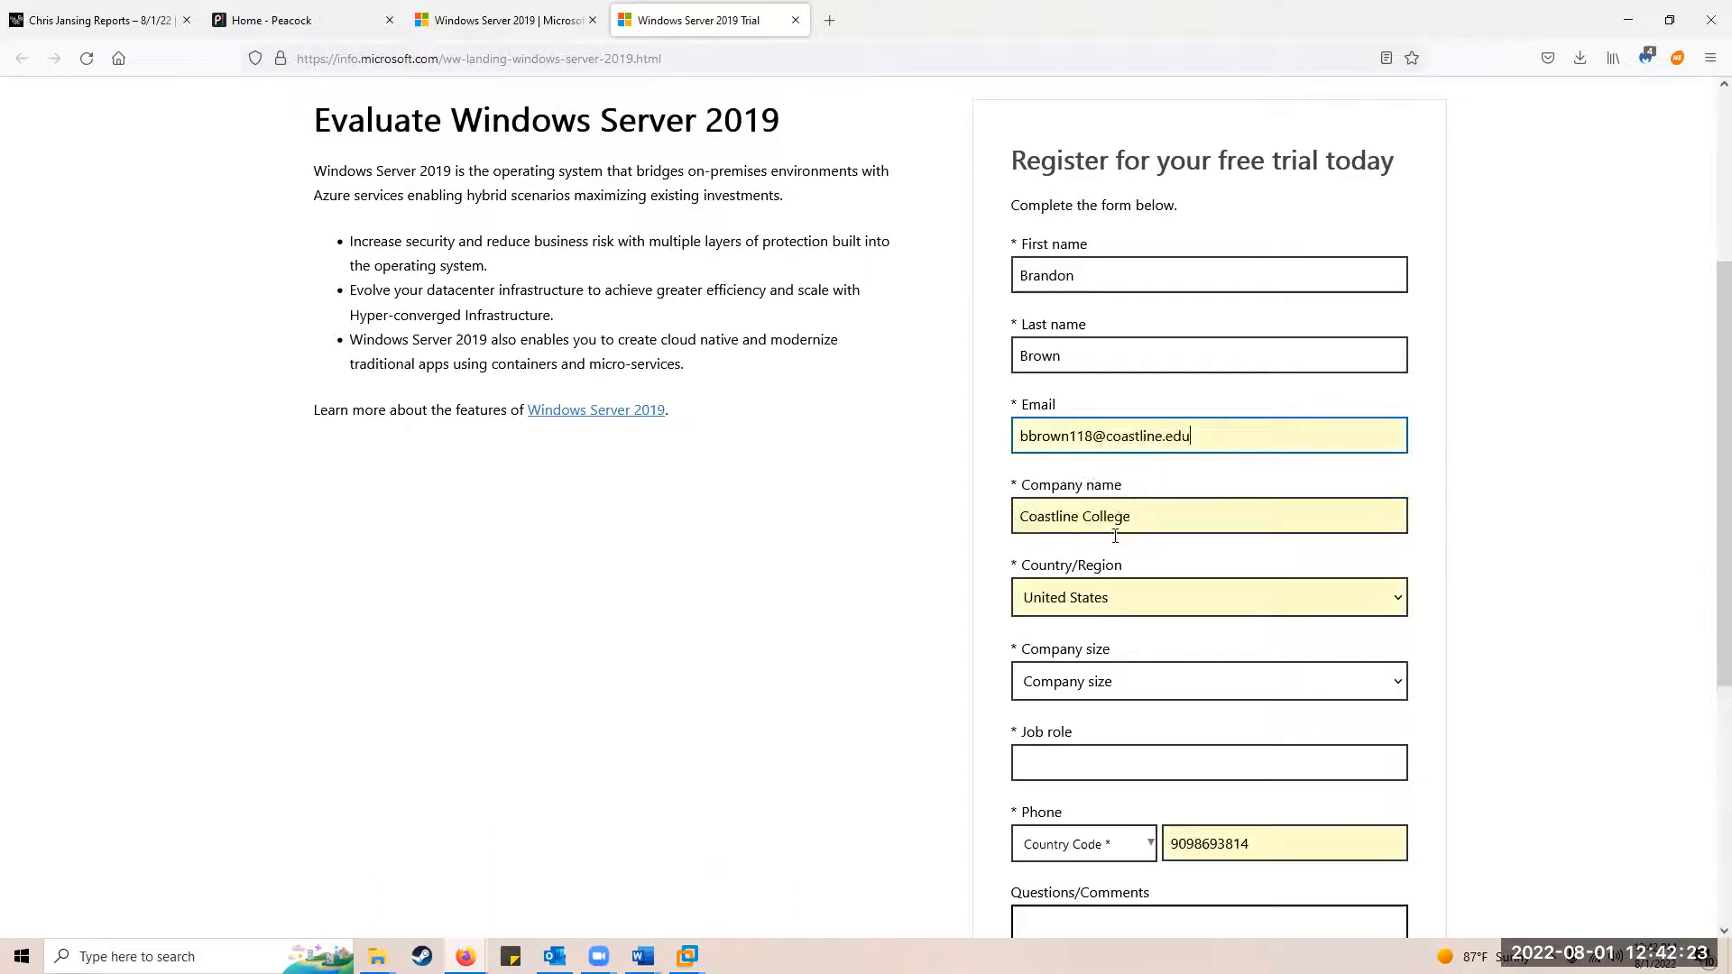
Step: Set company size 250-999, job role, phone code United States (+1), and submit the registration
{"action": "left_click", "coordinate": [1073, 684]}
{"action": "left_click", "coordinate": [1070, 613]}
{"action": "scroll", "coordinate": [866, 577], "scroll_direction": "down", "scroll_amount": 5}
{"action": "left_click", "coordinate": [1071, 318]}
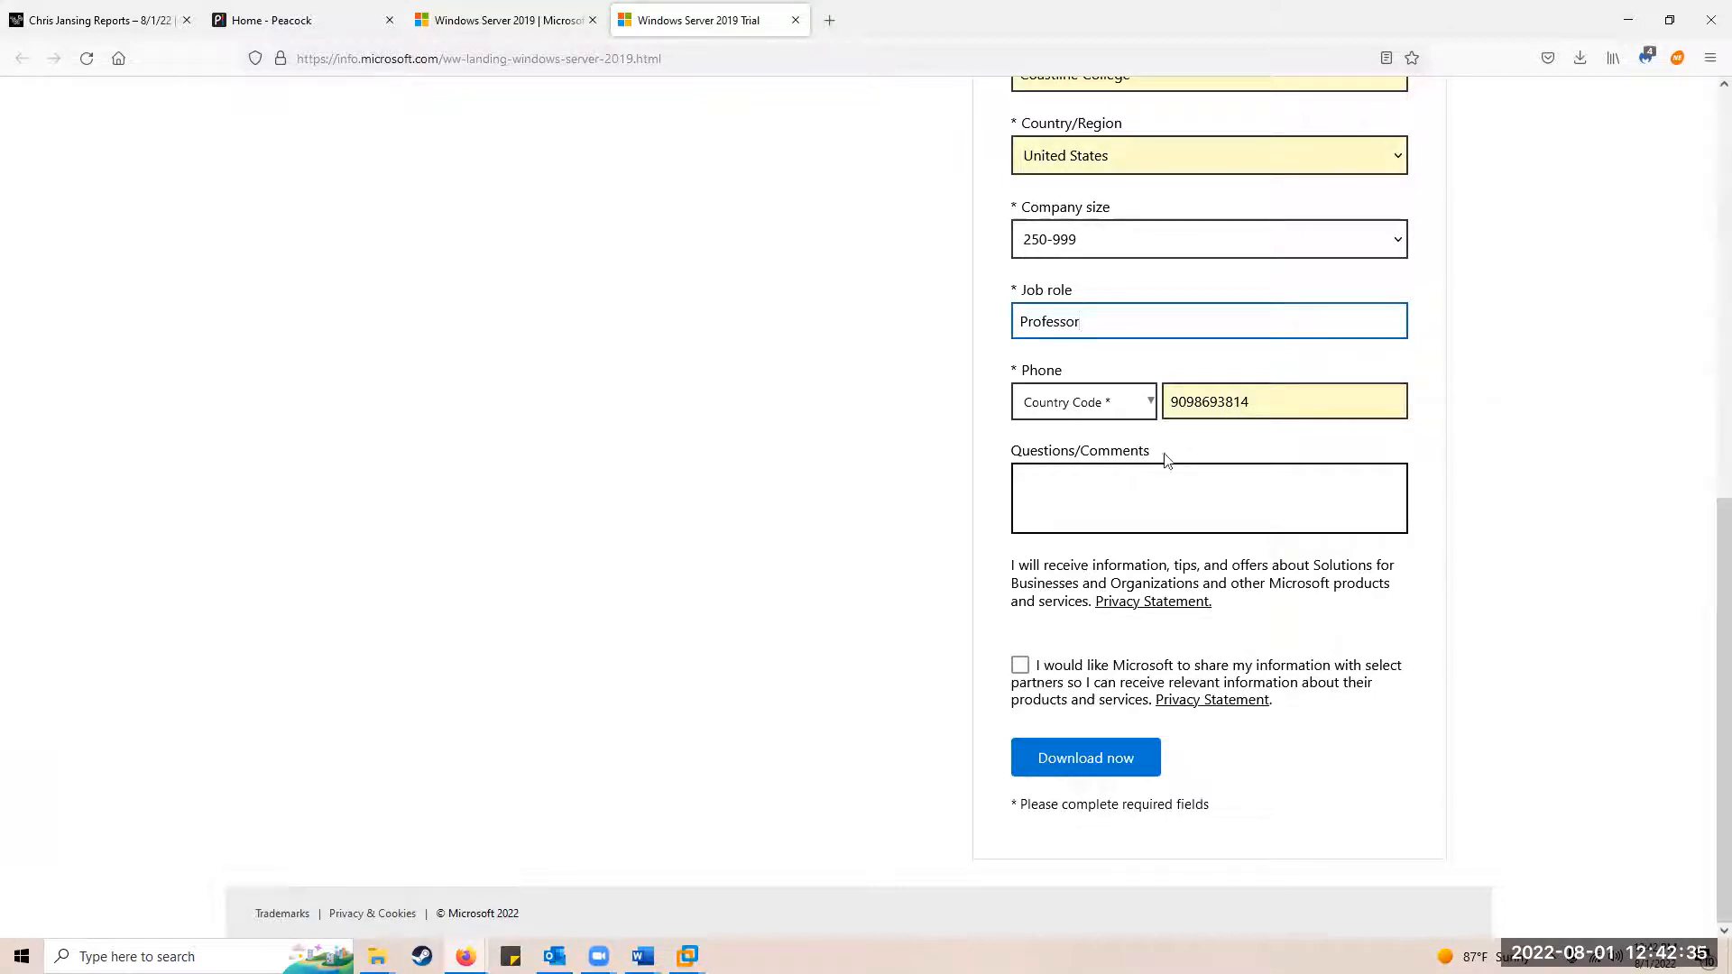
{"action": "left_click", "coordinate": [1096, 517]}
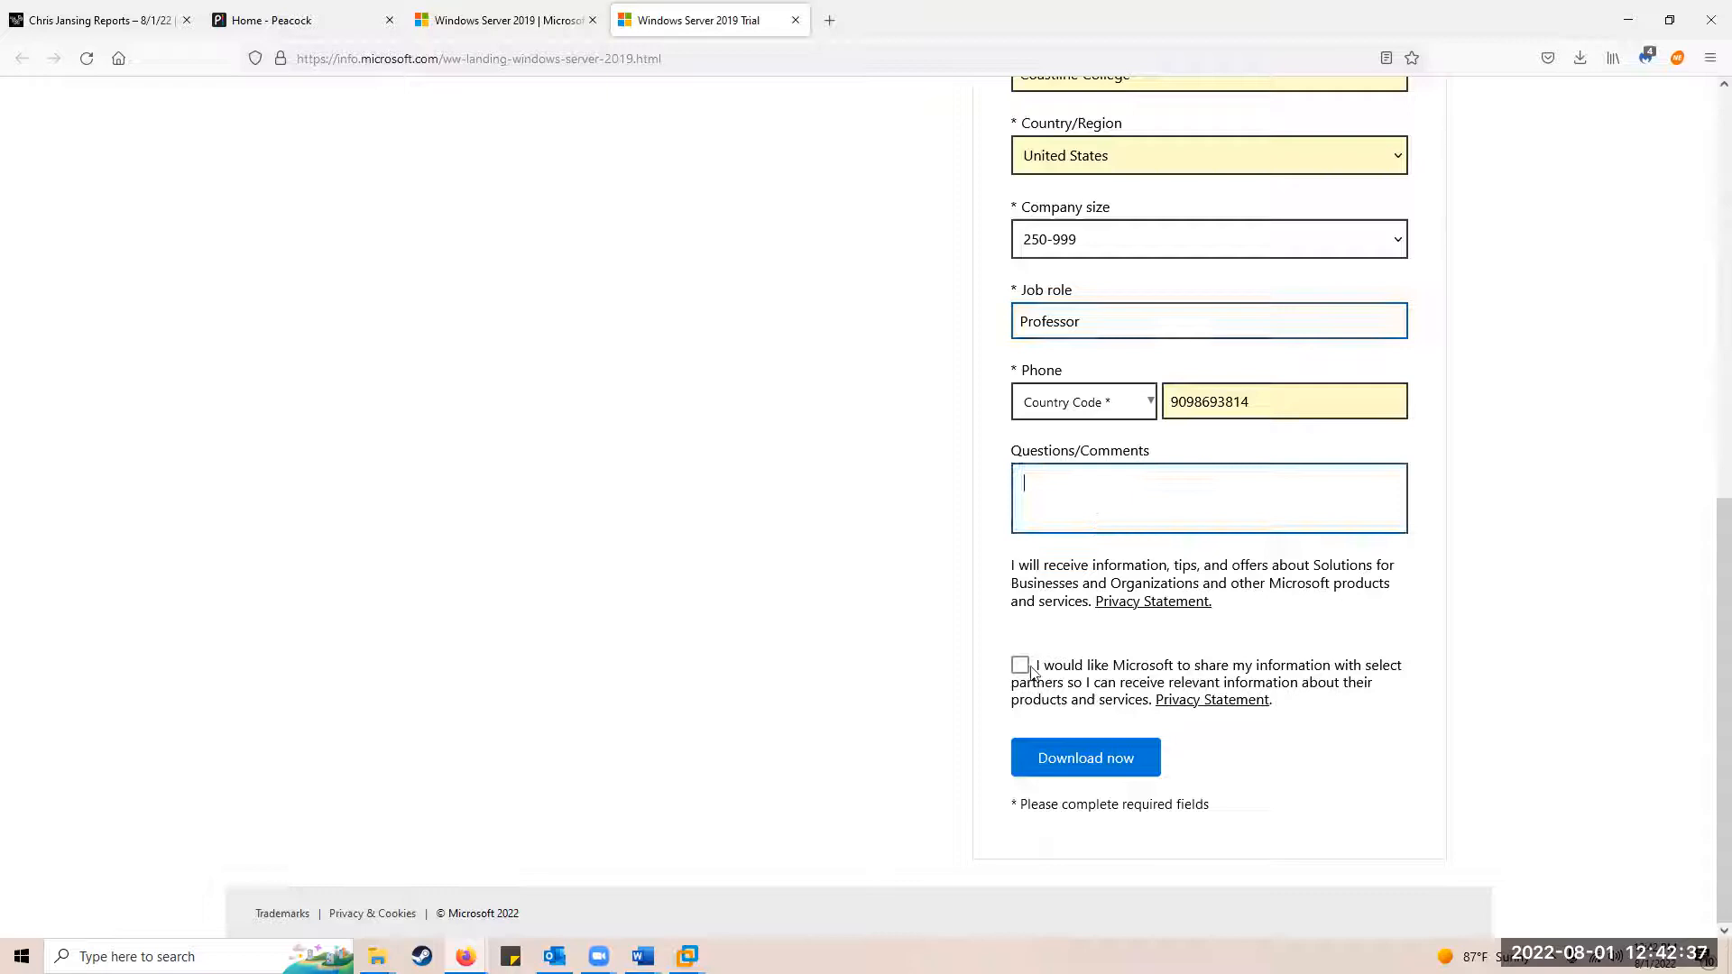
{"action": "left_click", "coordinate": [1139, 759]}
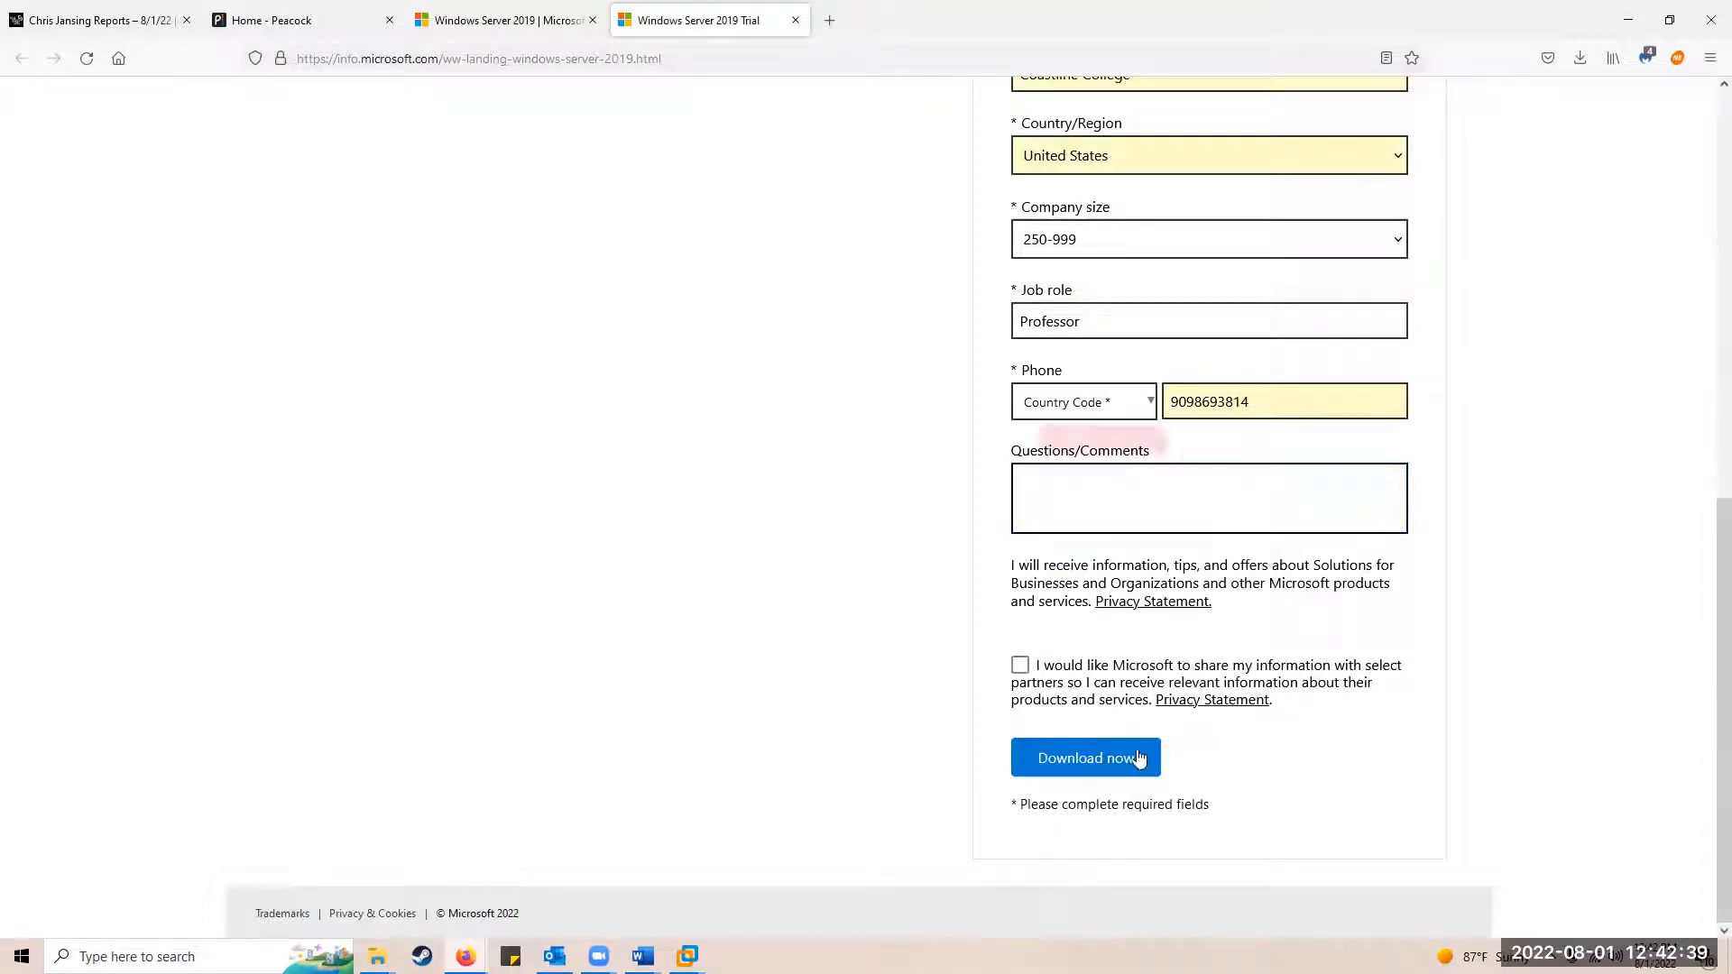
{"action": "left_click", "coordinate": [1103, 408]}
{"action": "left_click", "coordinate": [1096, 439]}
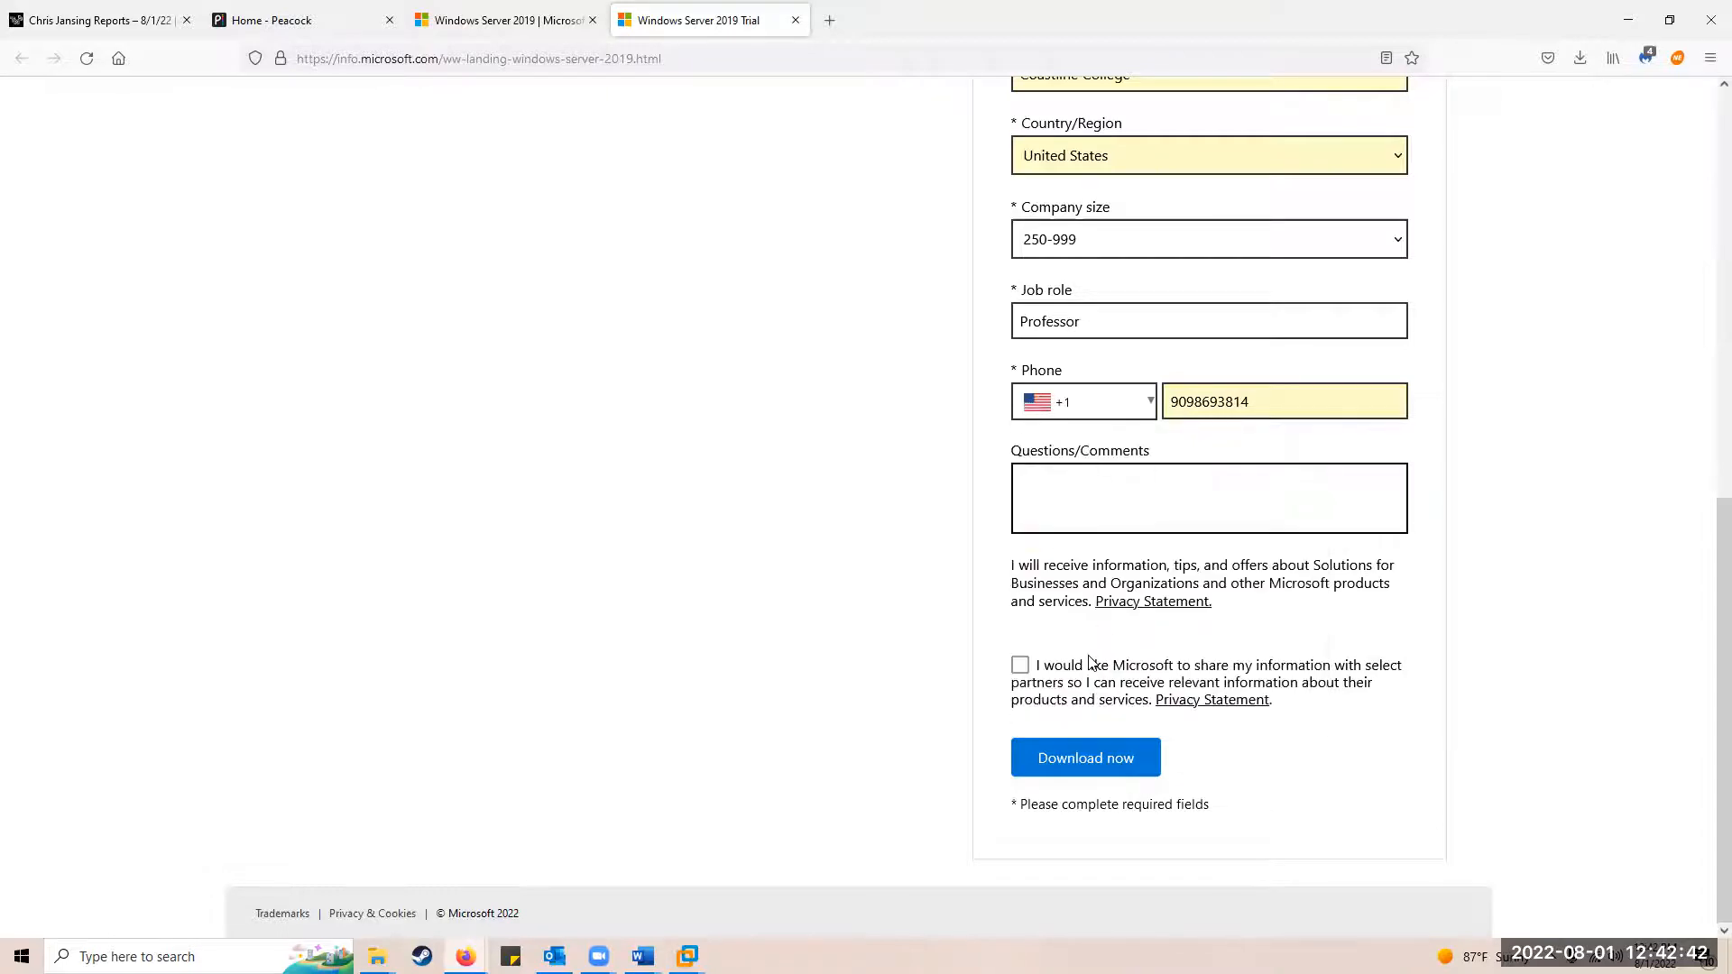
{"action": "left_click", "coordinate": [1074, 763]}
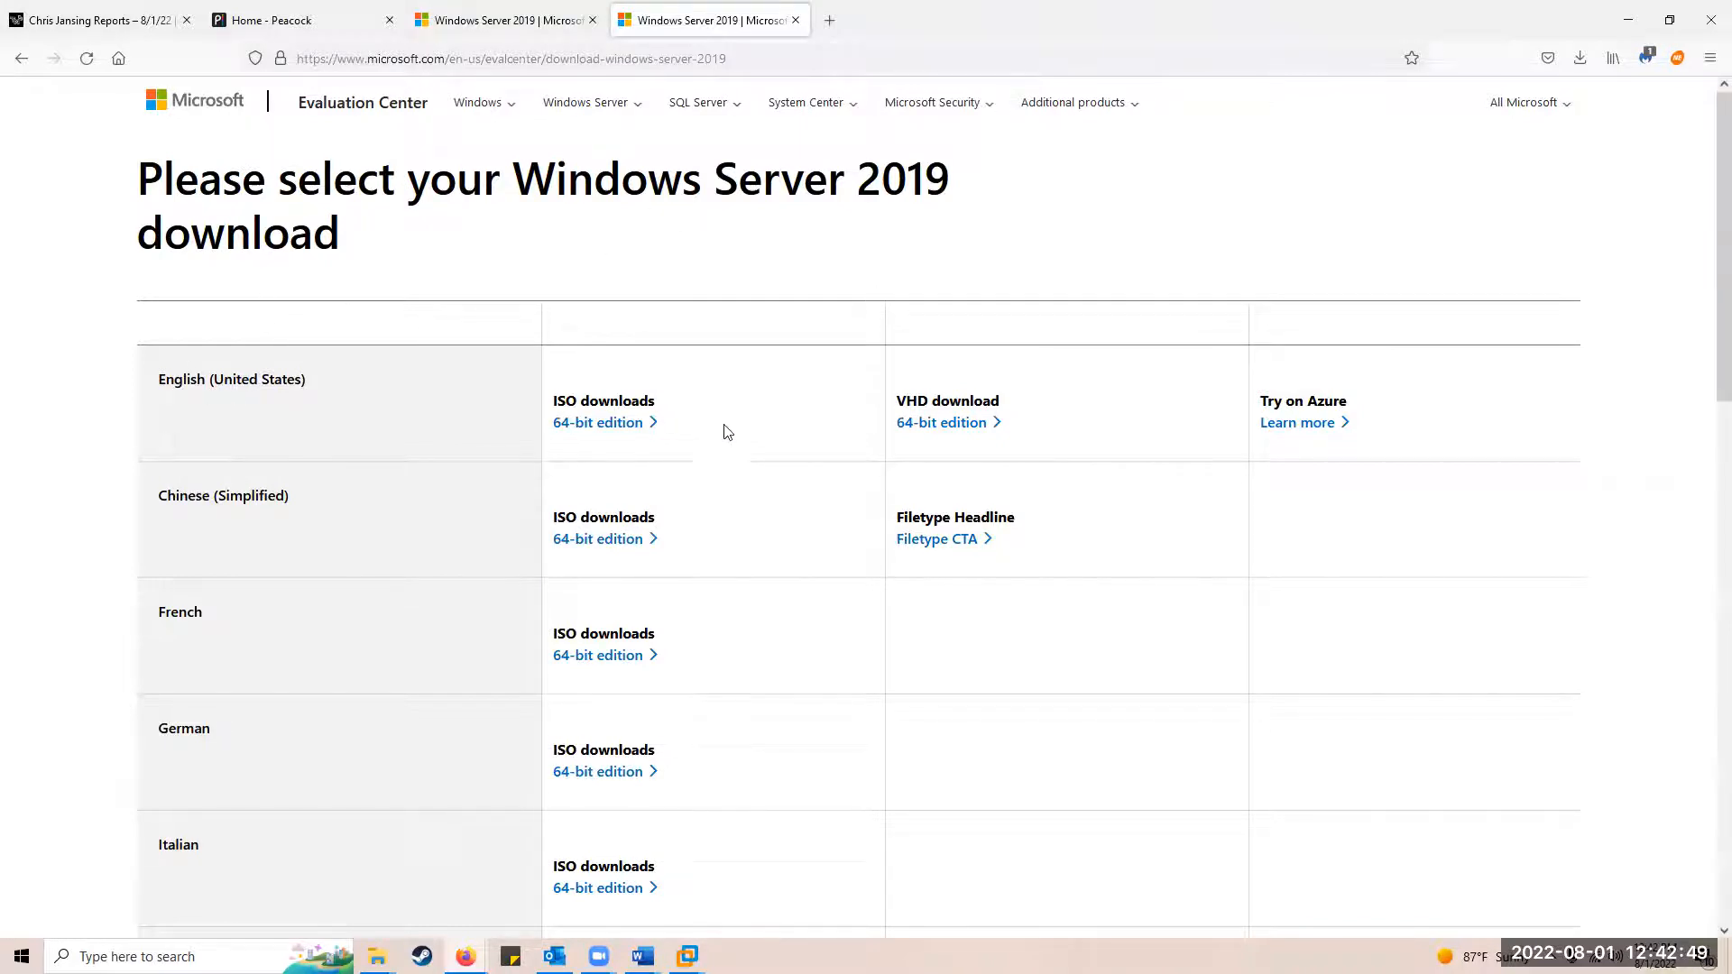
Step: Choose the 64-bit edition ISO under English (United States) to begin the download
{"action": "left_click", "coordinate": [584, 431]}
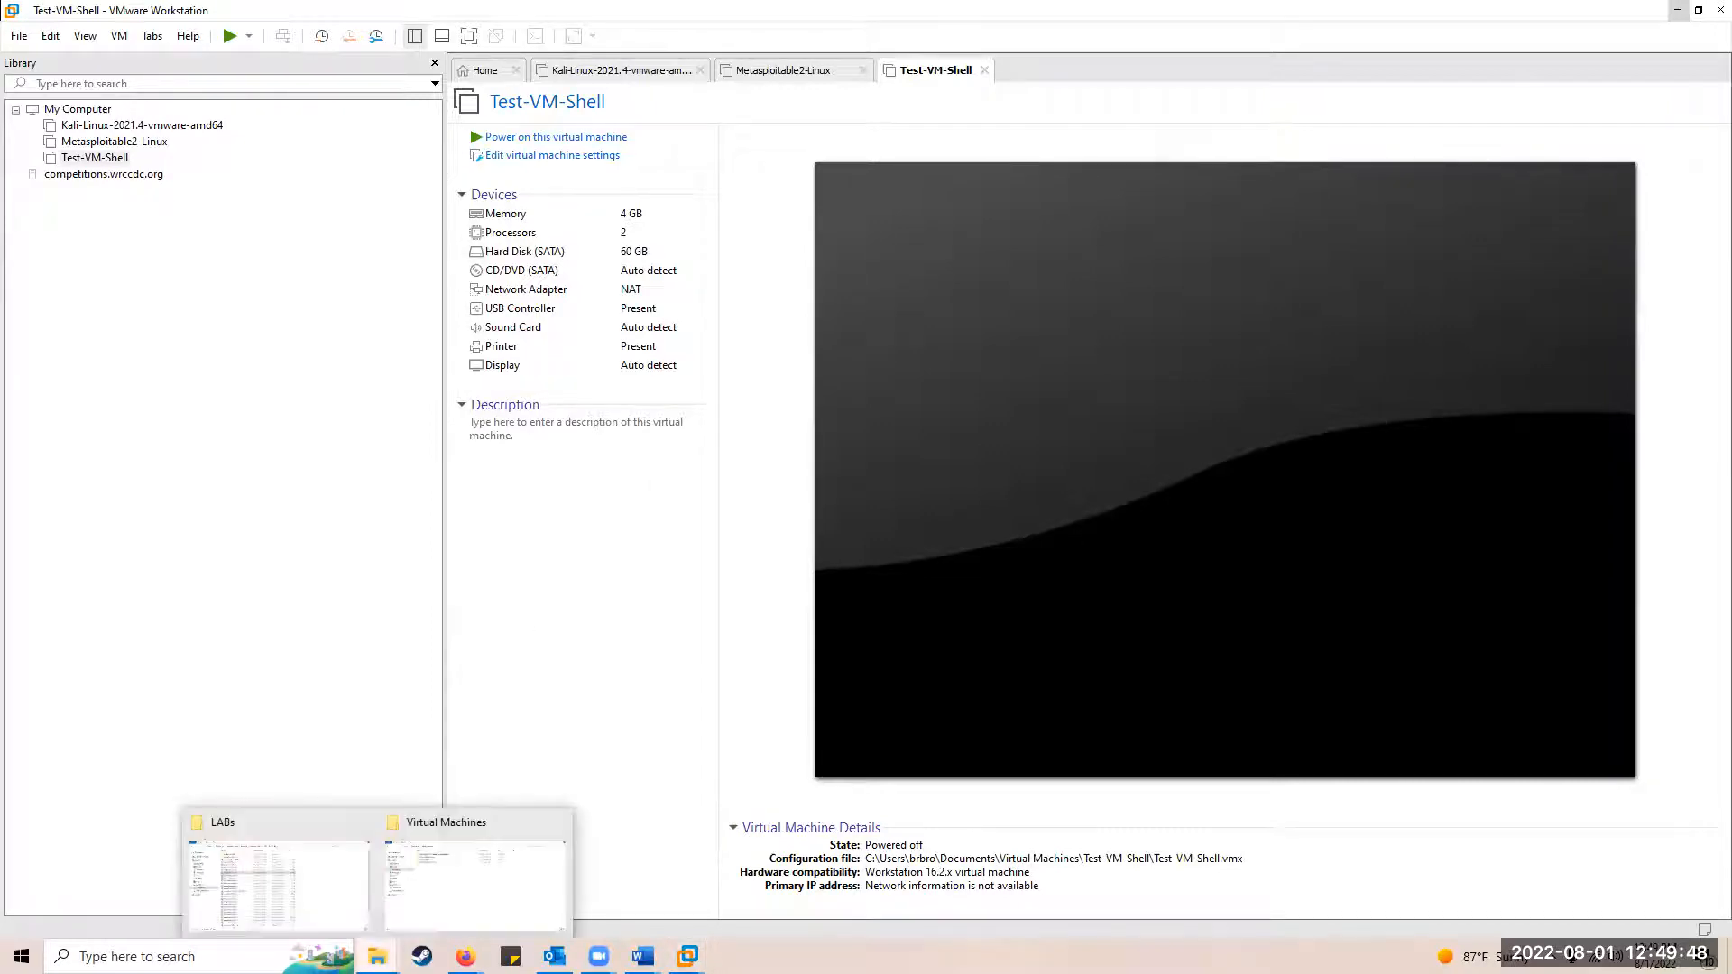
Step: Open File Explorer and cut the Windows Server 2019 ISO from Downloads
{"action": "right_click", "coordinate": [377, 957]}
{"action": "left_click", "coordinate": [325, 862]}
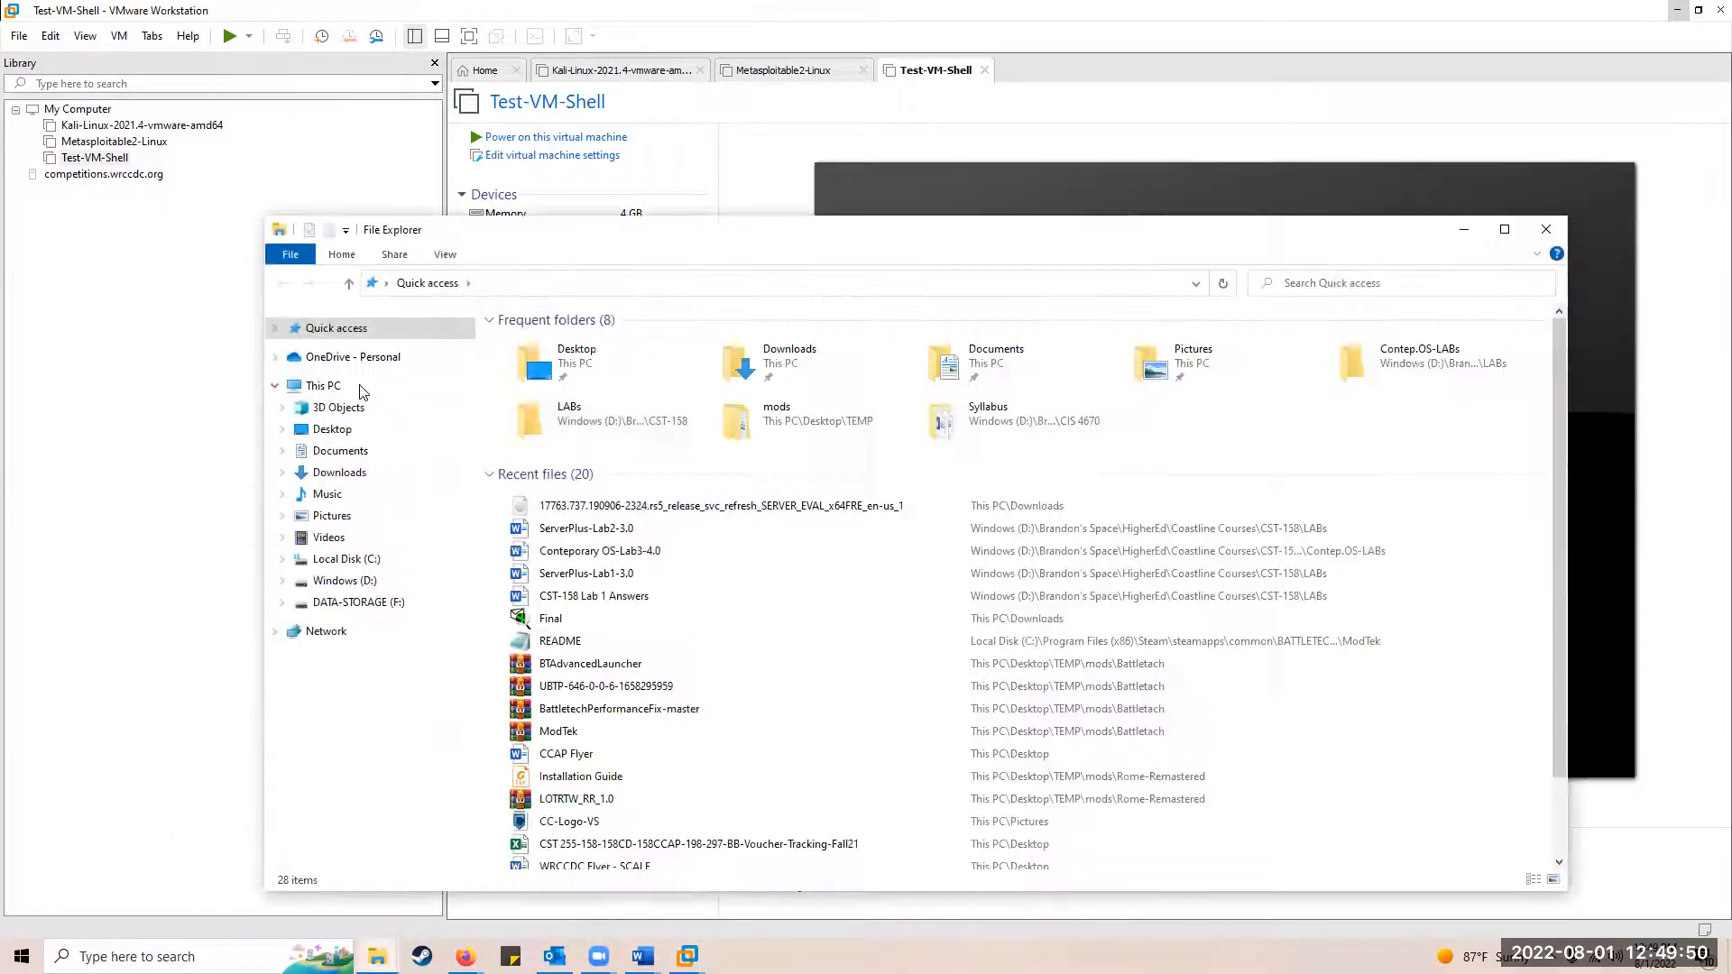
{"action": "left_click", "coordinate": [339, 472]}
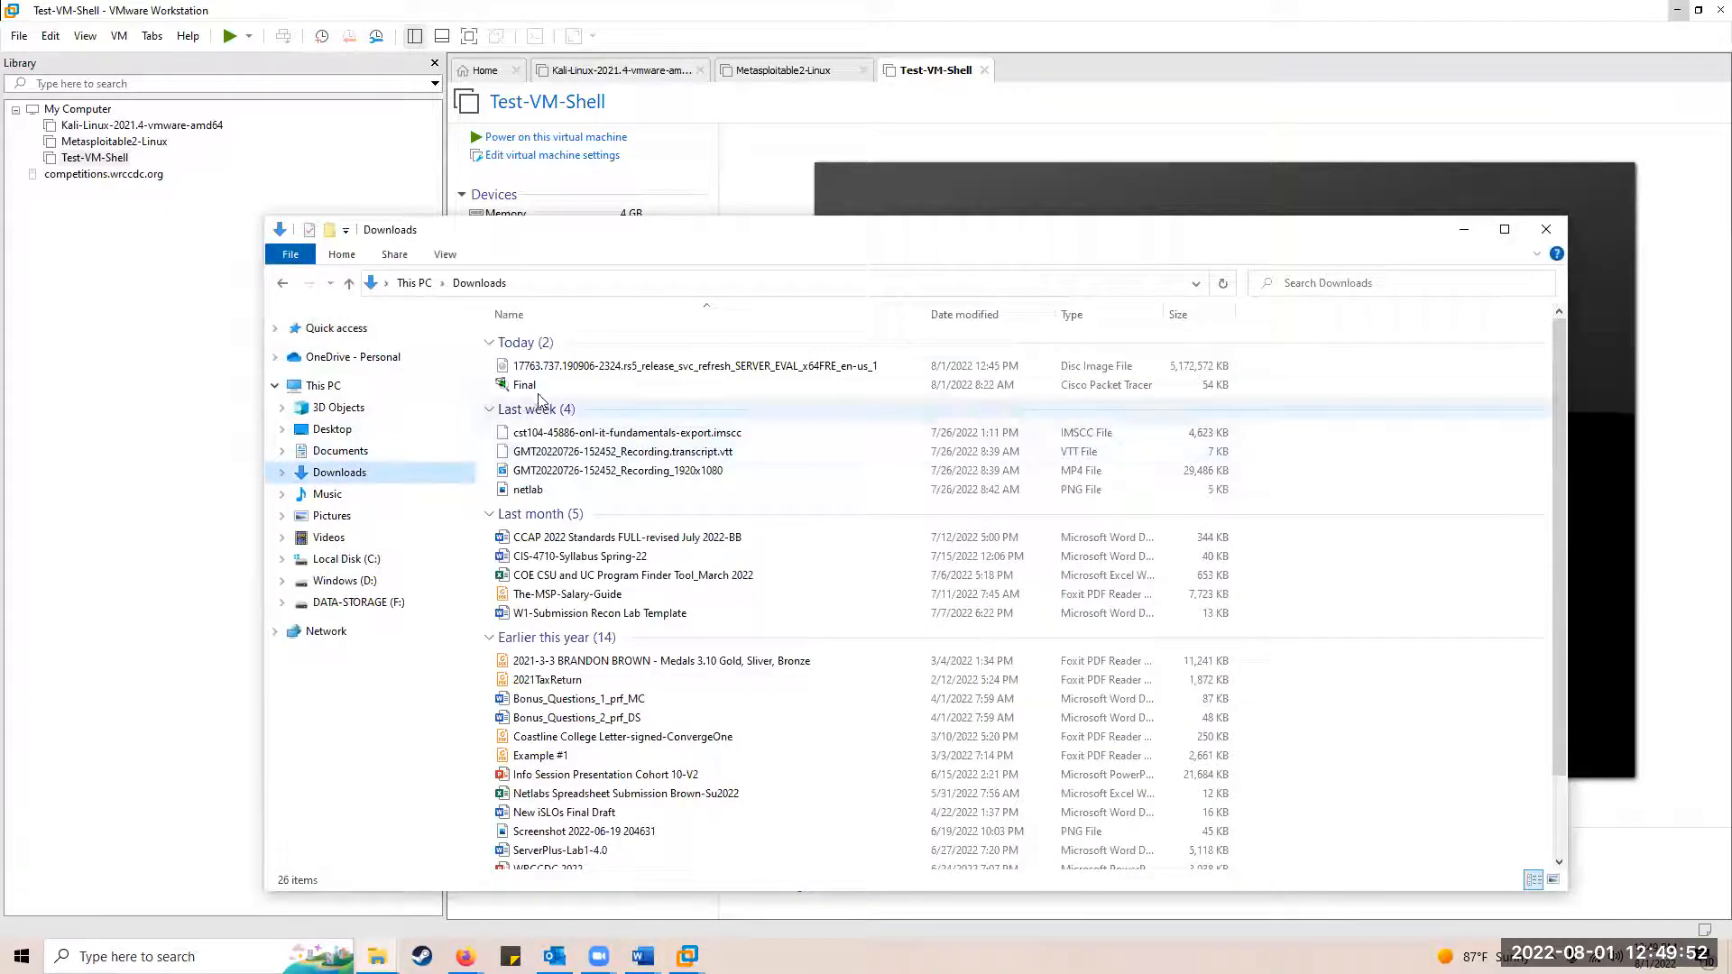
{"action": "left_click", "coordinate": [550, 366]}
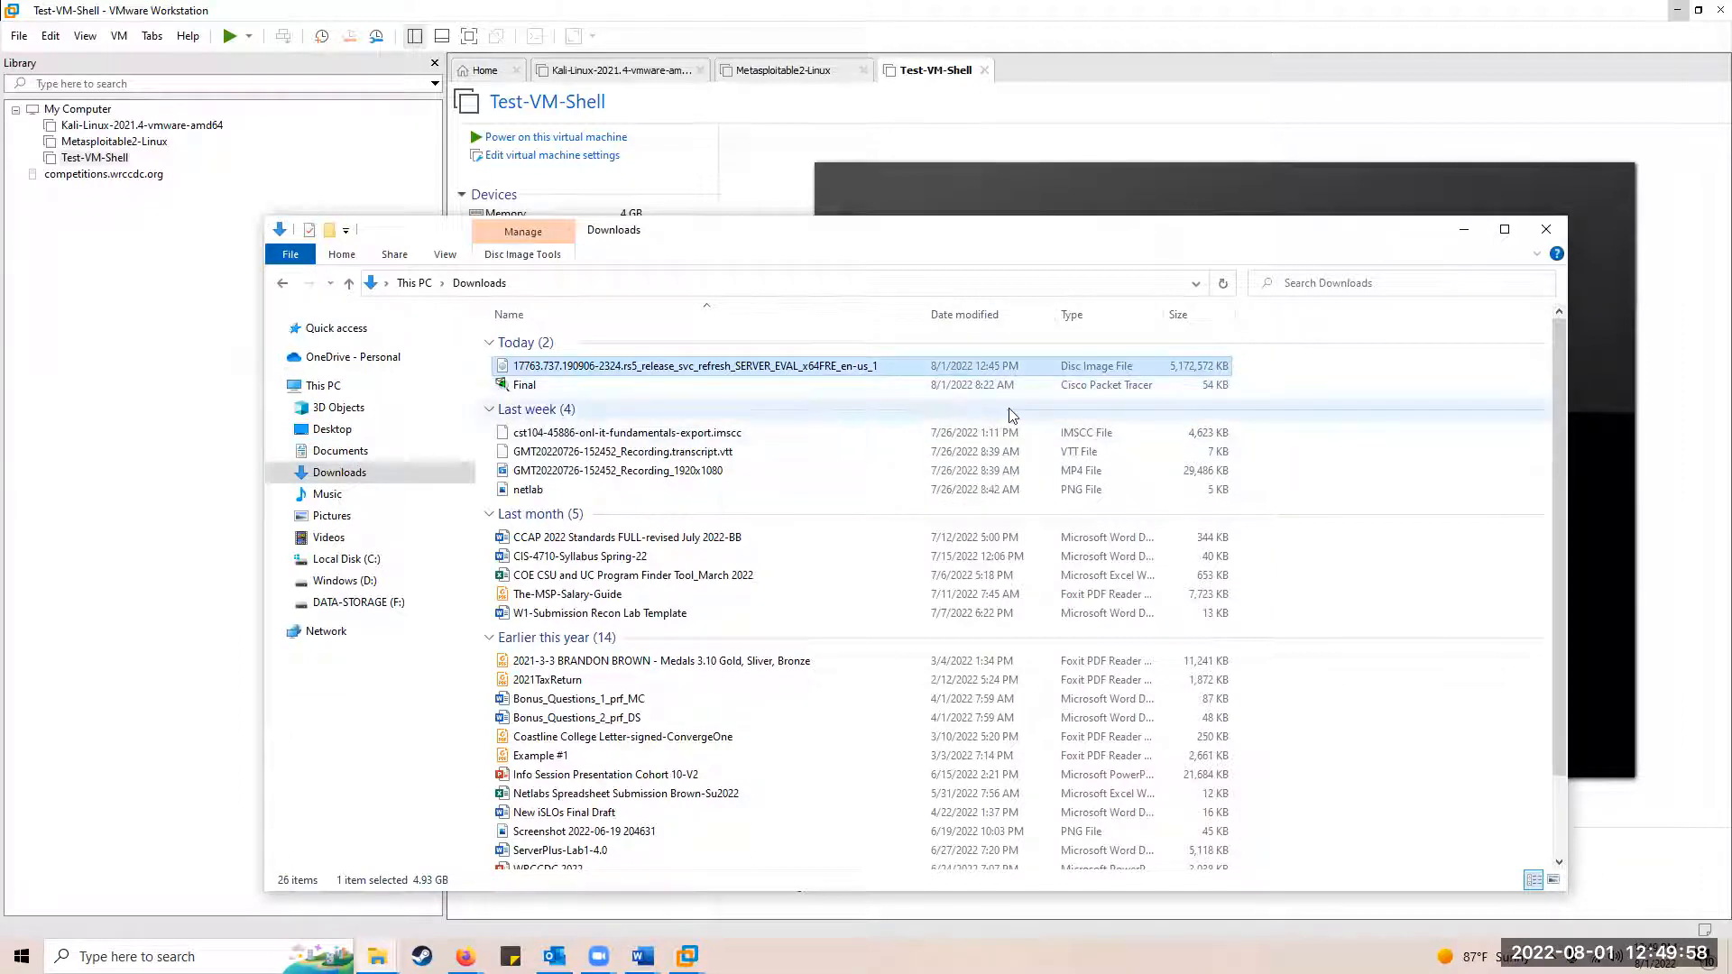
{"action": "right_click", "coordinate": [730, 361]}
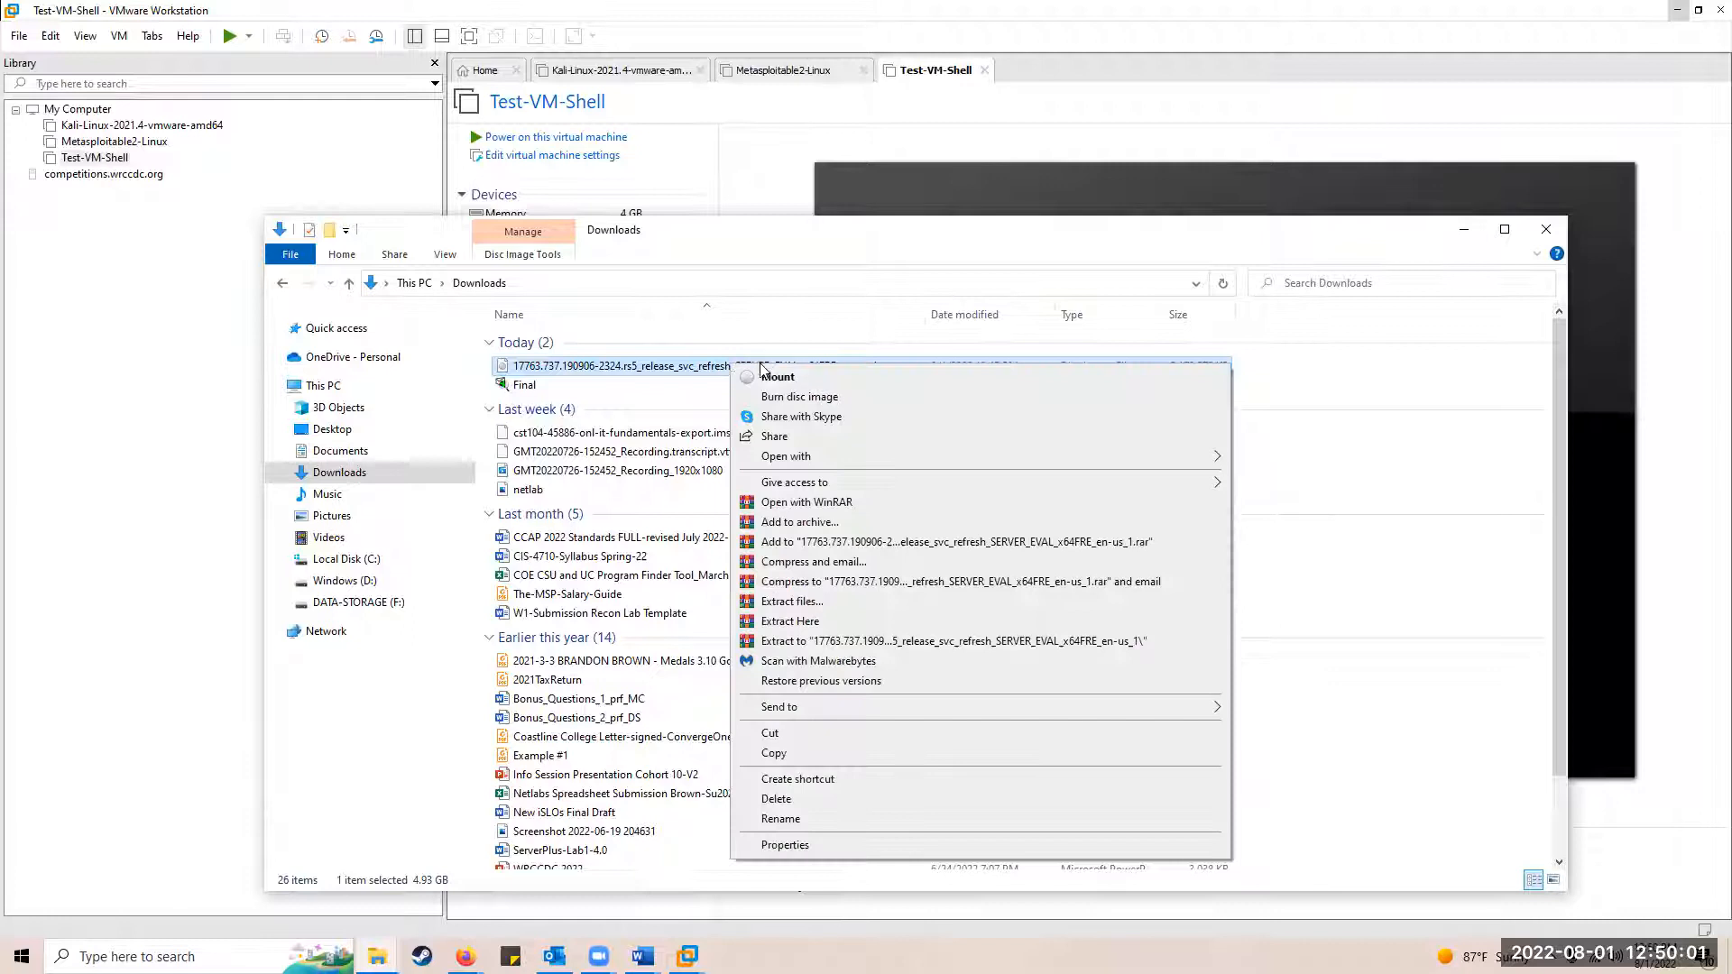
{"action": "left_click", "coordinate": [760, 733]}
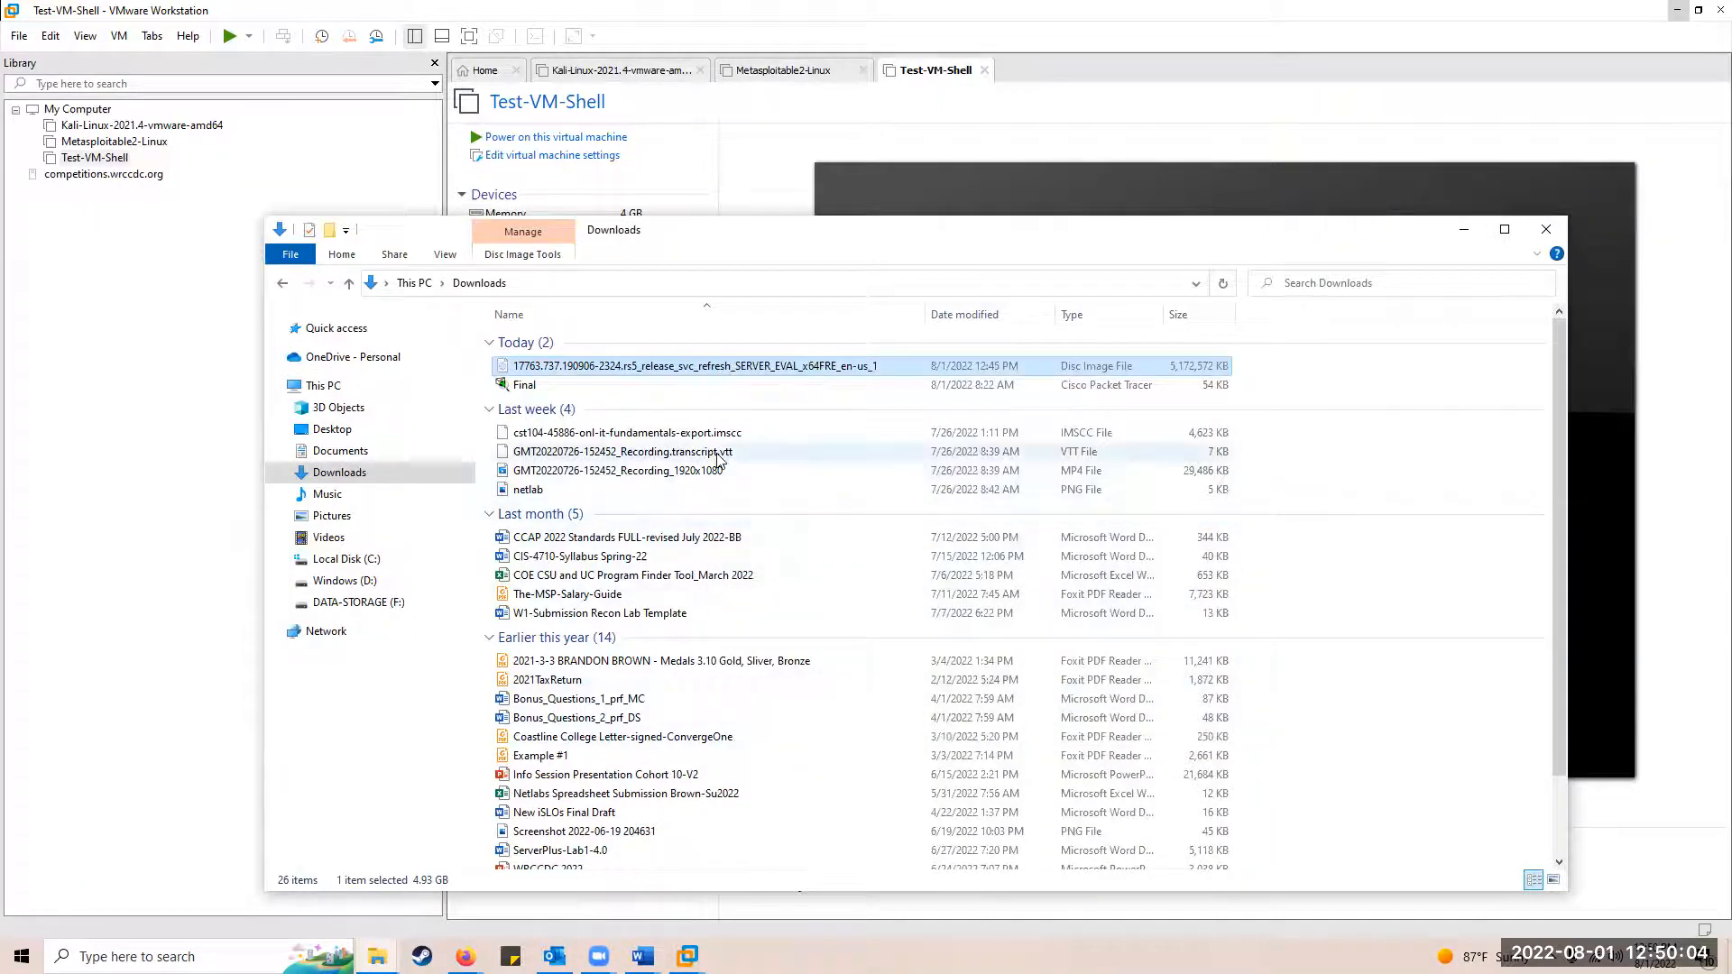
Step: Paste the ISO into the Documents\Virtual Machines folder
{"action": "left_click", "coordinate": [351, 453]}
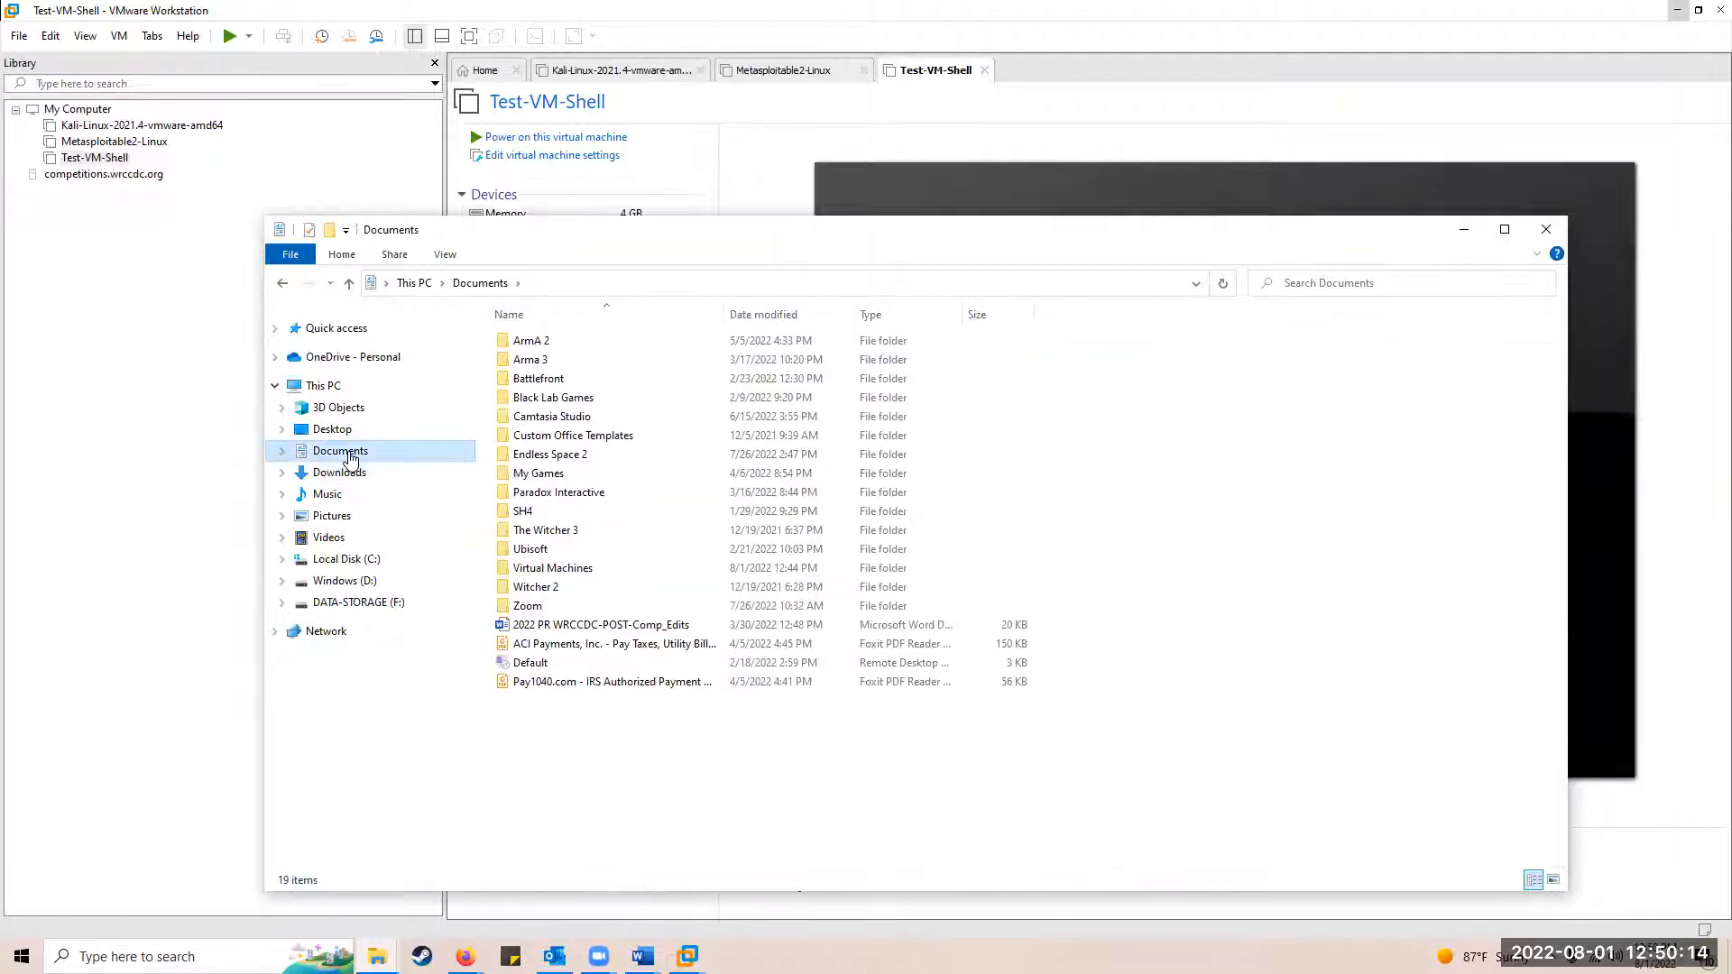
{"action": "left_click", "coordinate": [533, 572]}
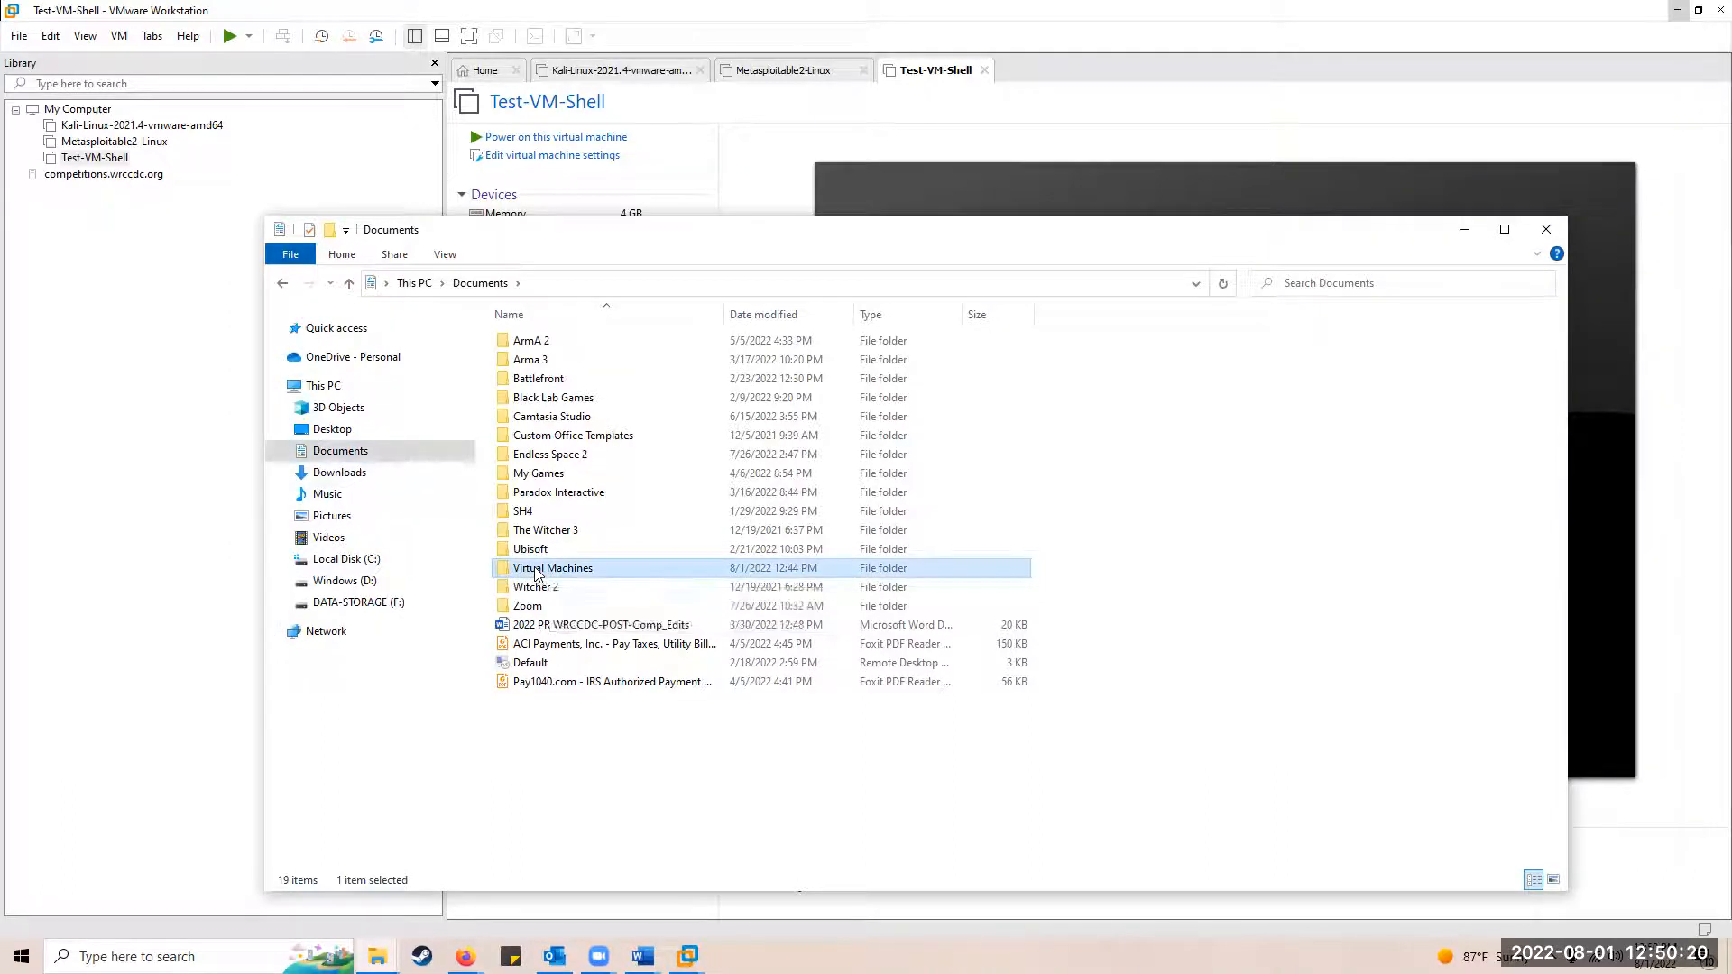
{"action": "double_click", "coordinate": [536, 574]}
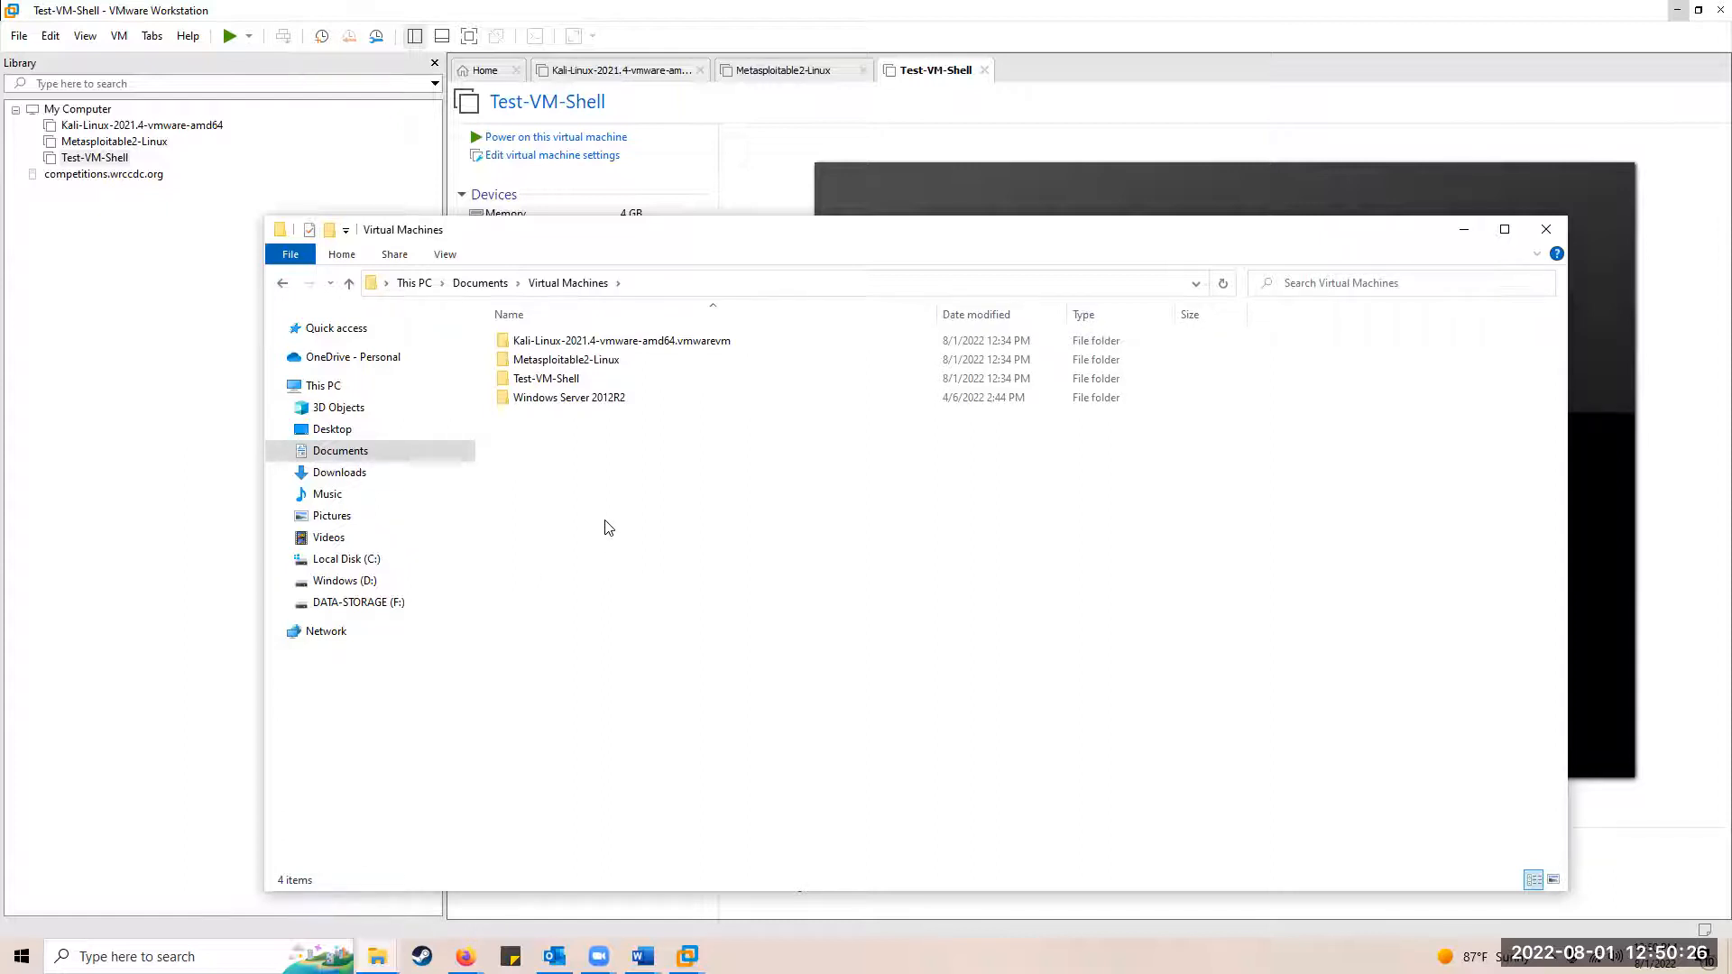
{"action": "right_click", "coordinate": [606, 522]}
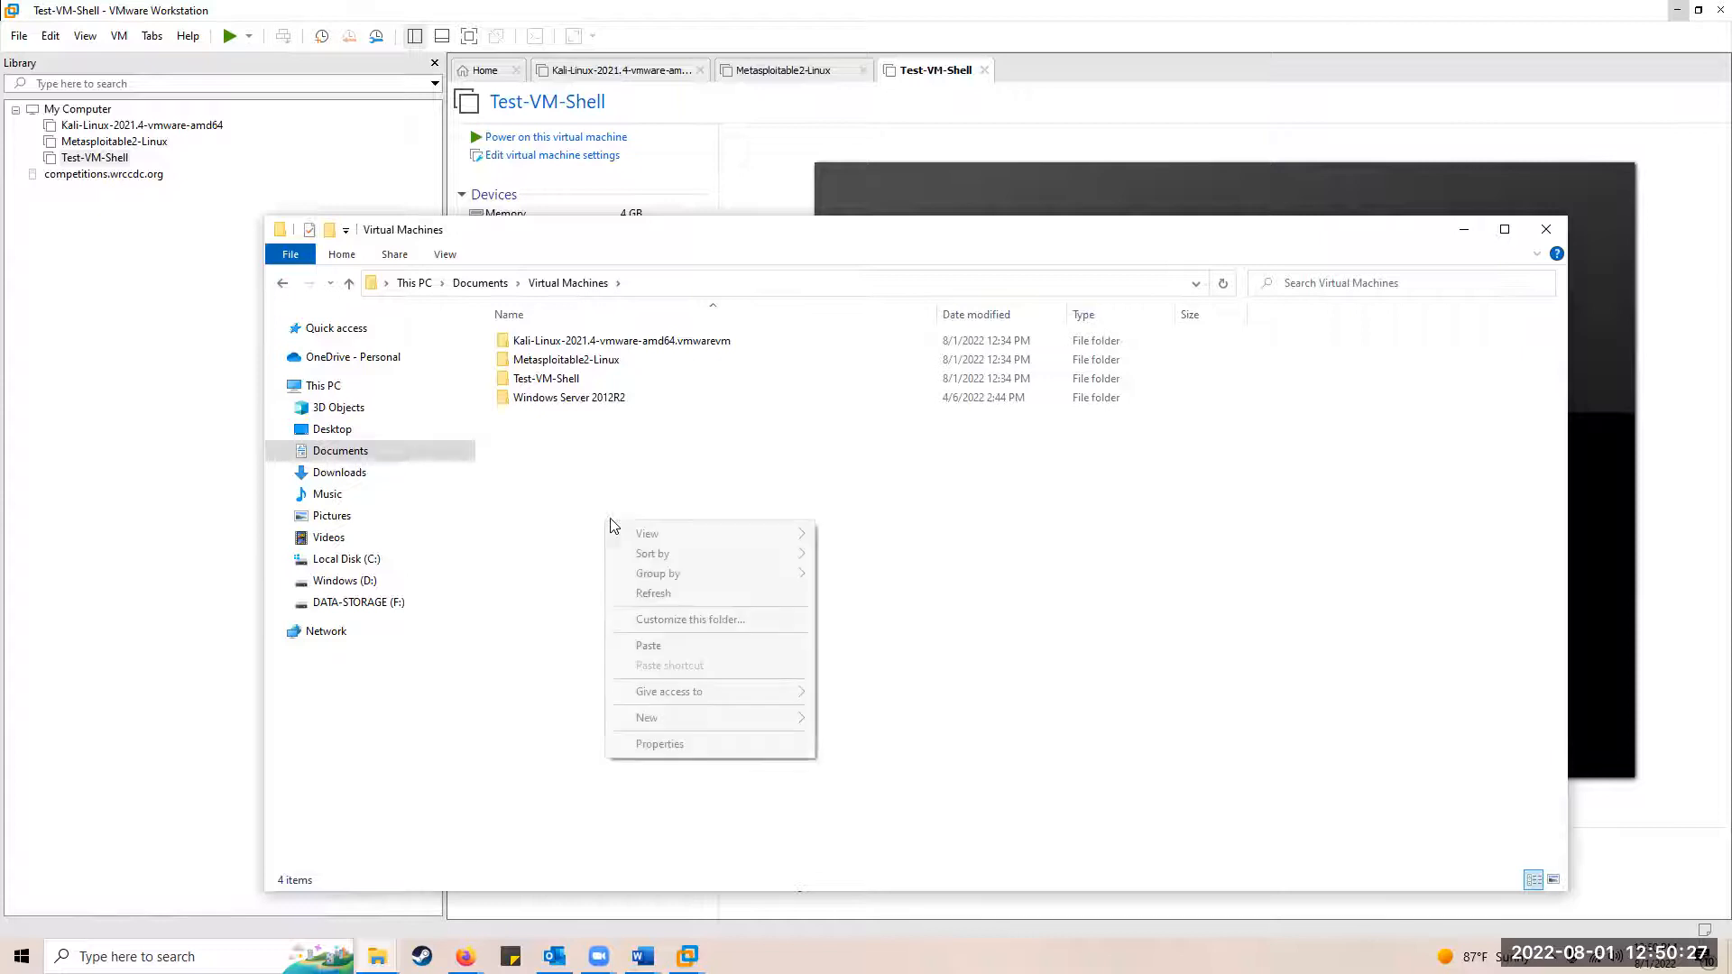
{"action": "left_click", "coordinate": [646, 647]}
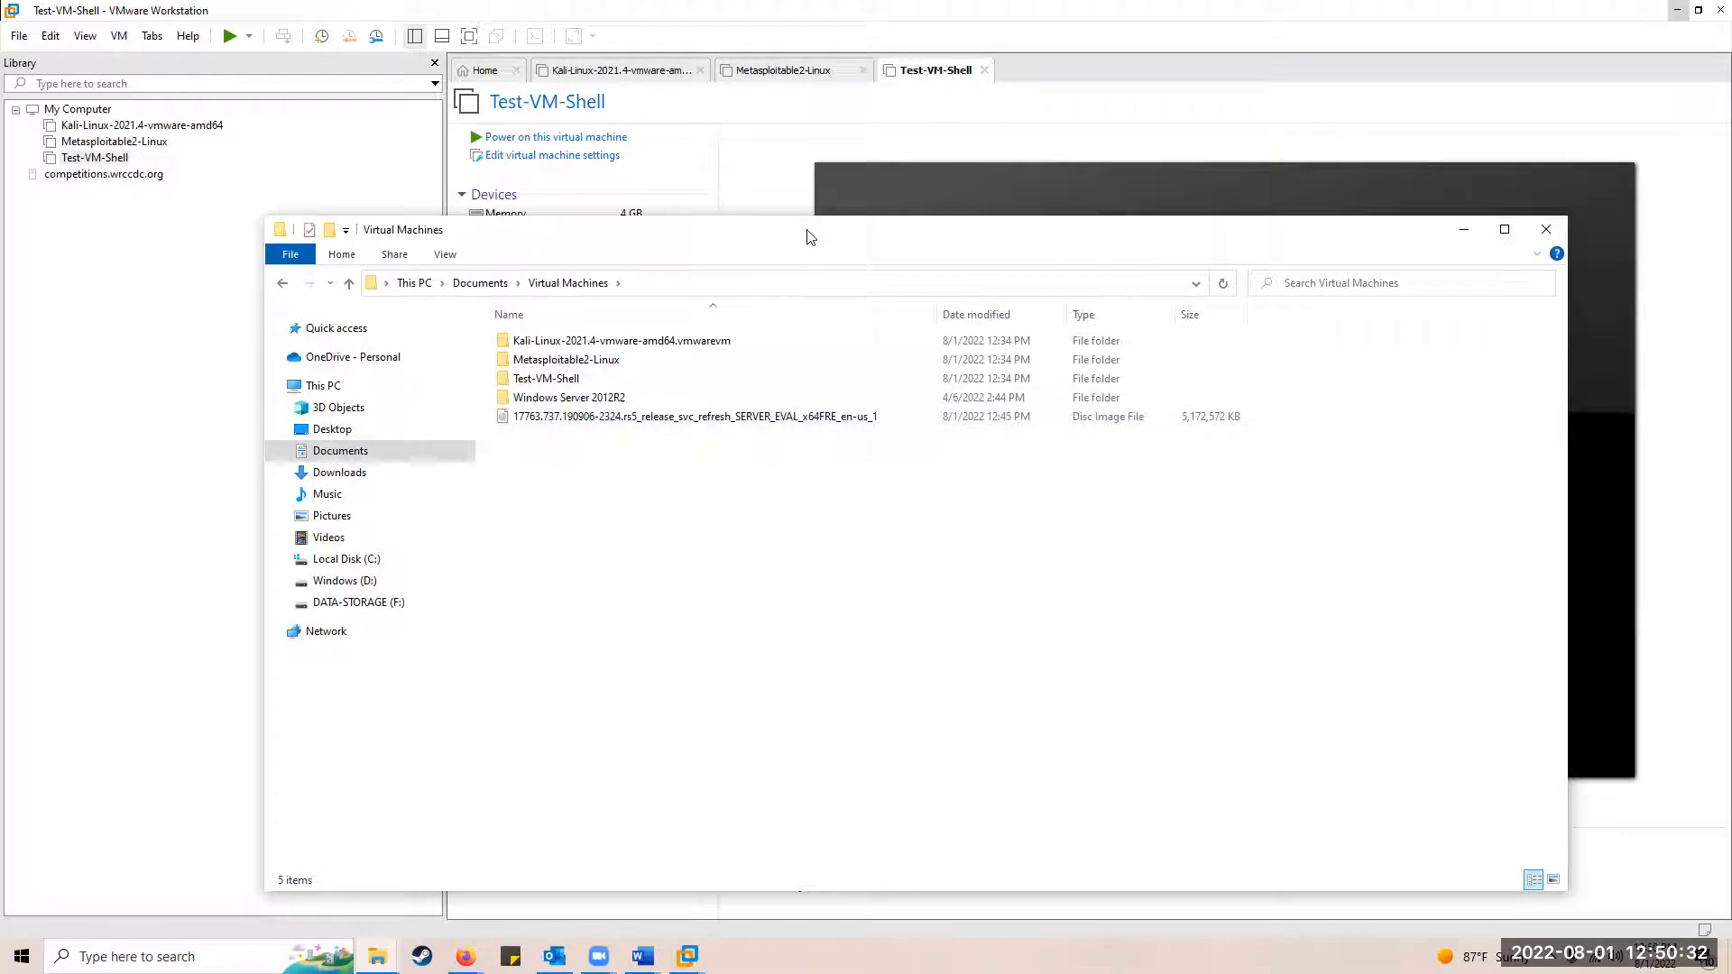
{"action": "left_click_drag", "start_coordinate": [808, 236], "coordinate": [879, 199]}
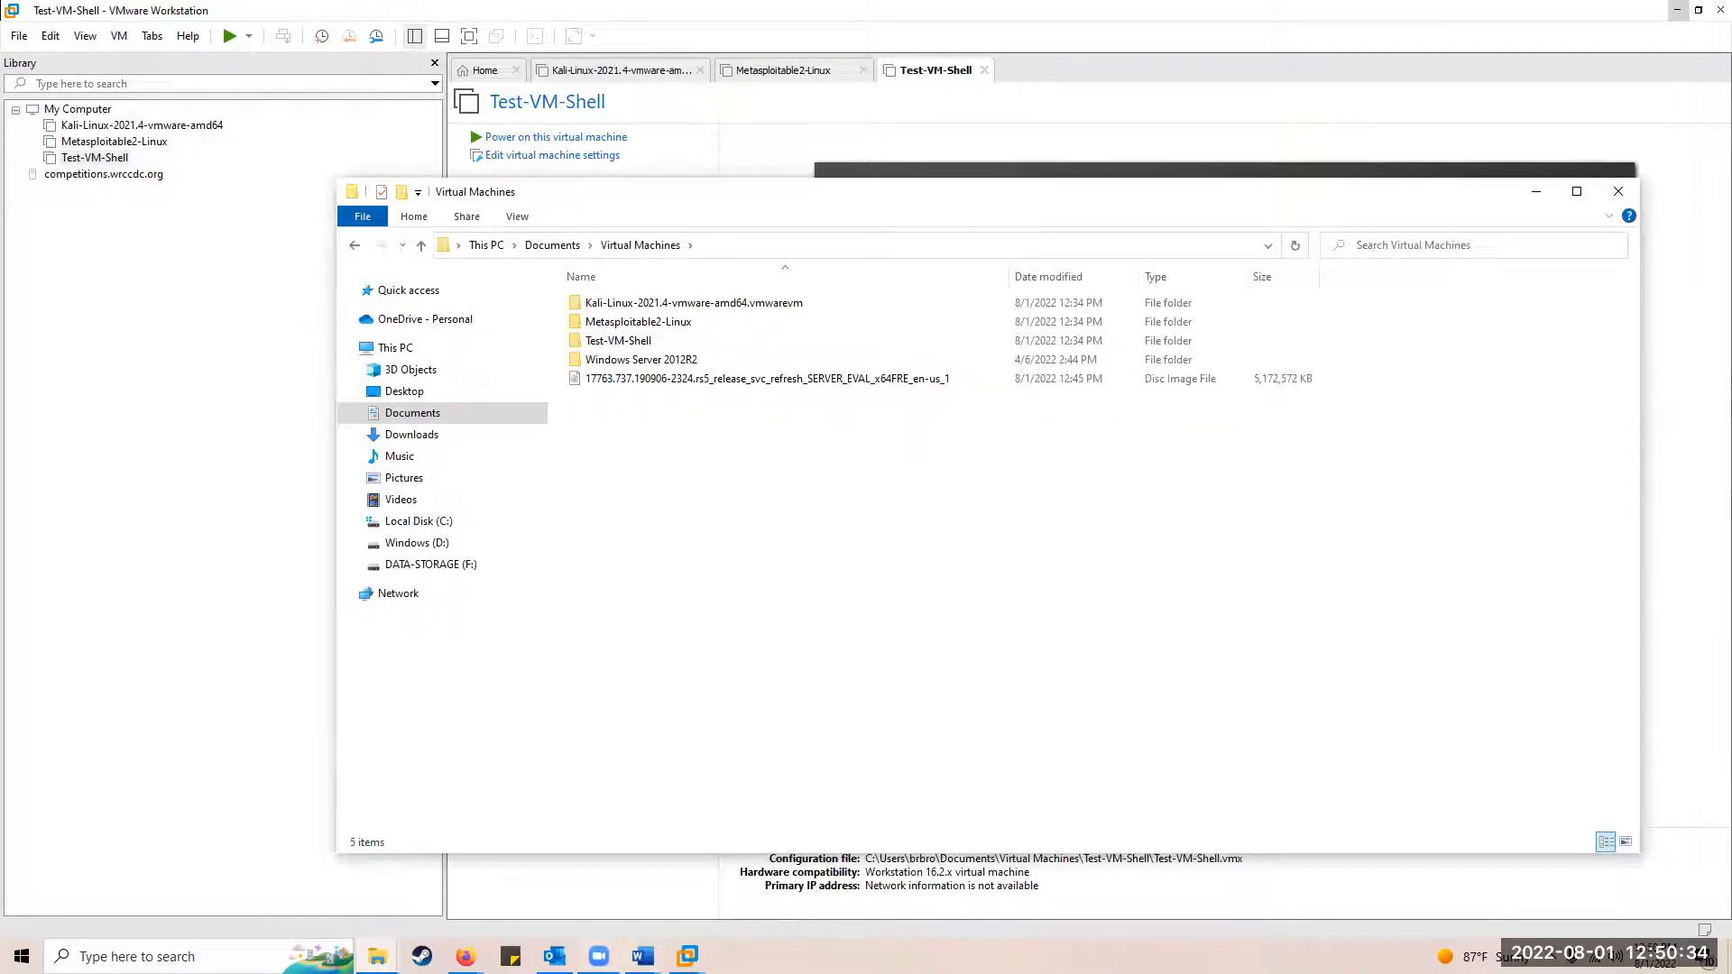
{"action": "left_click", "coordinate": [642, 956]}
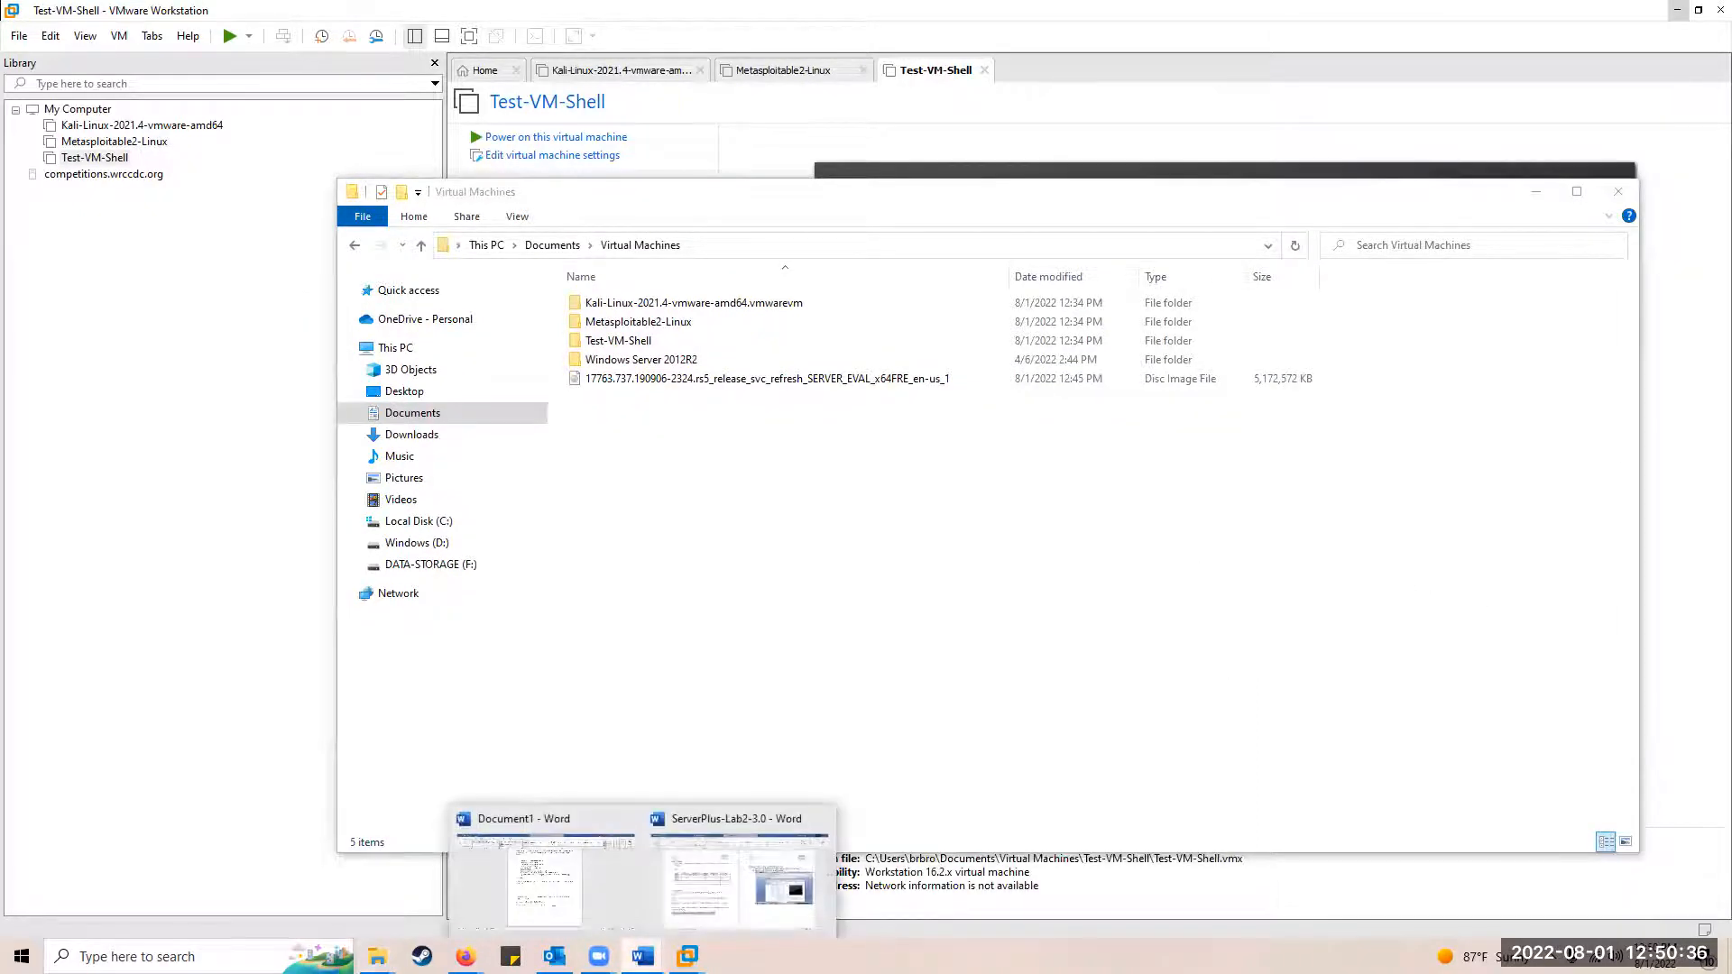
Step: Bring the ServerPlus-Lab2-3.0 document forward and scroll through the VM shell adjustment steps
{"action": "left_click", "coordinate": [719, 889]}
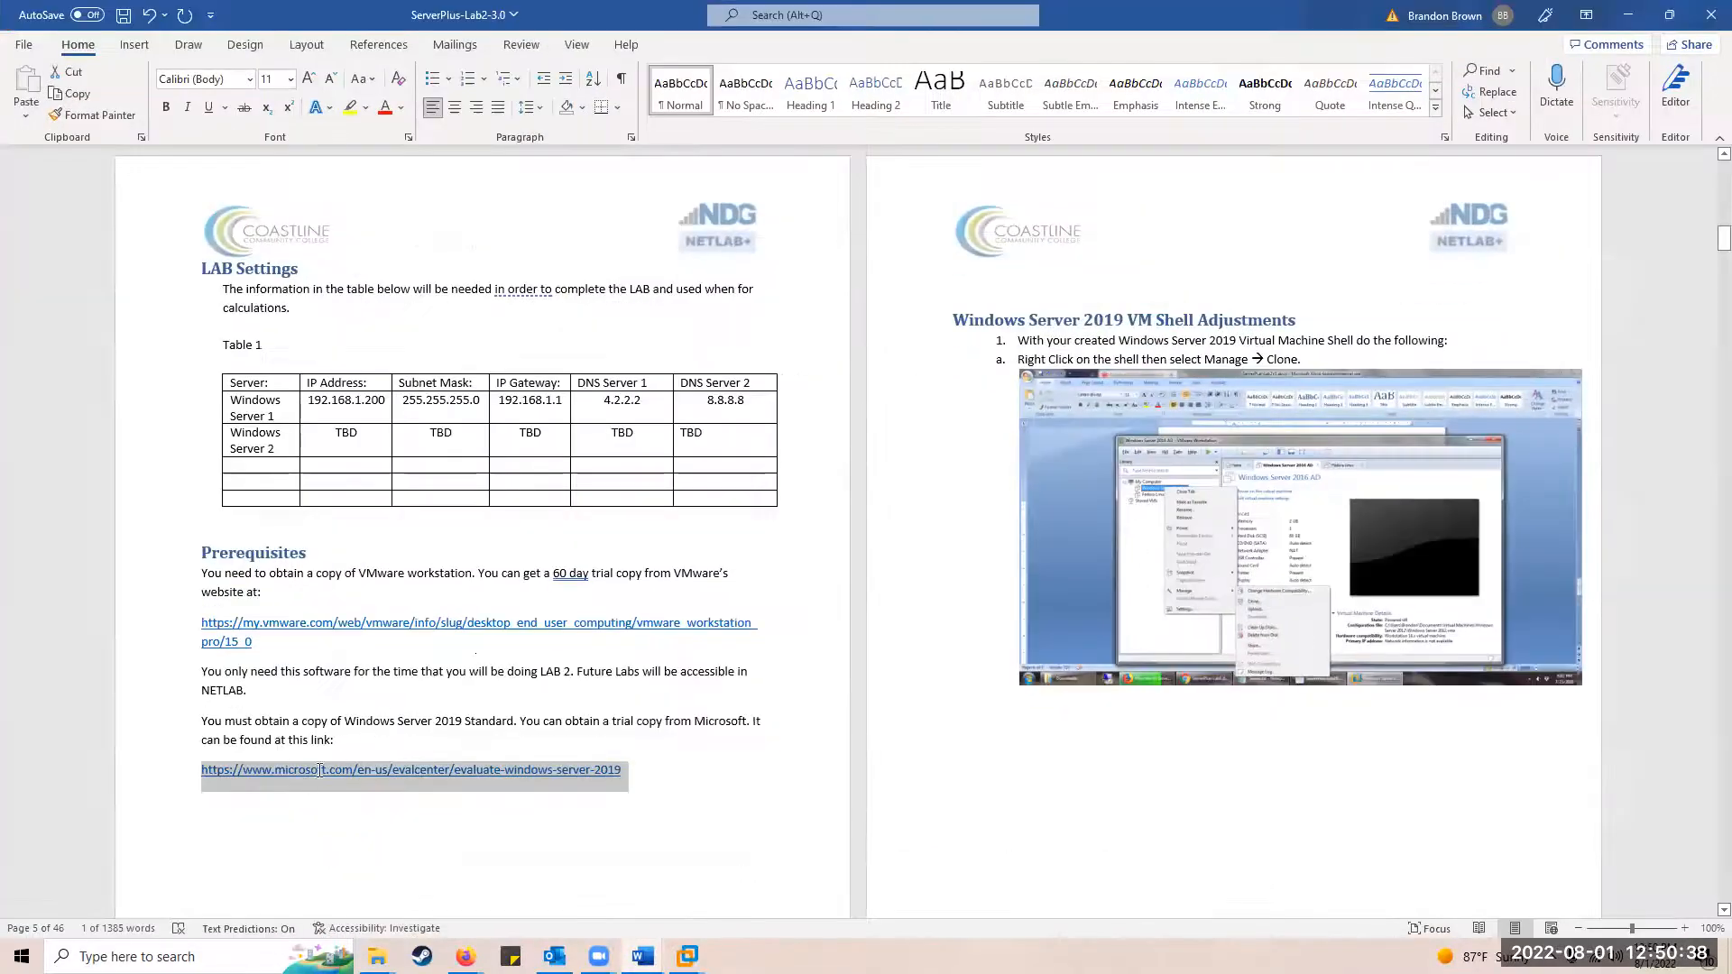
{"action": "left_click", "coordinate": [975, 349]}
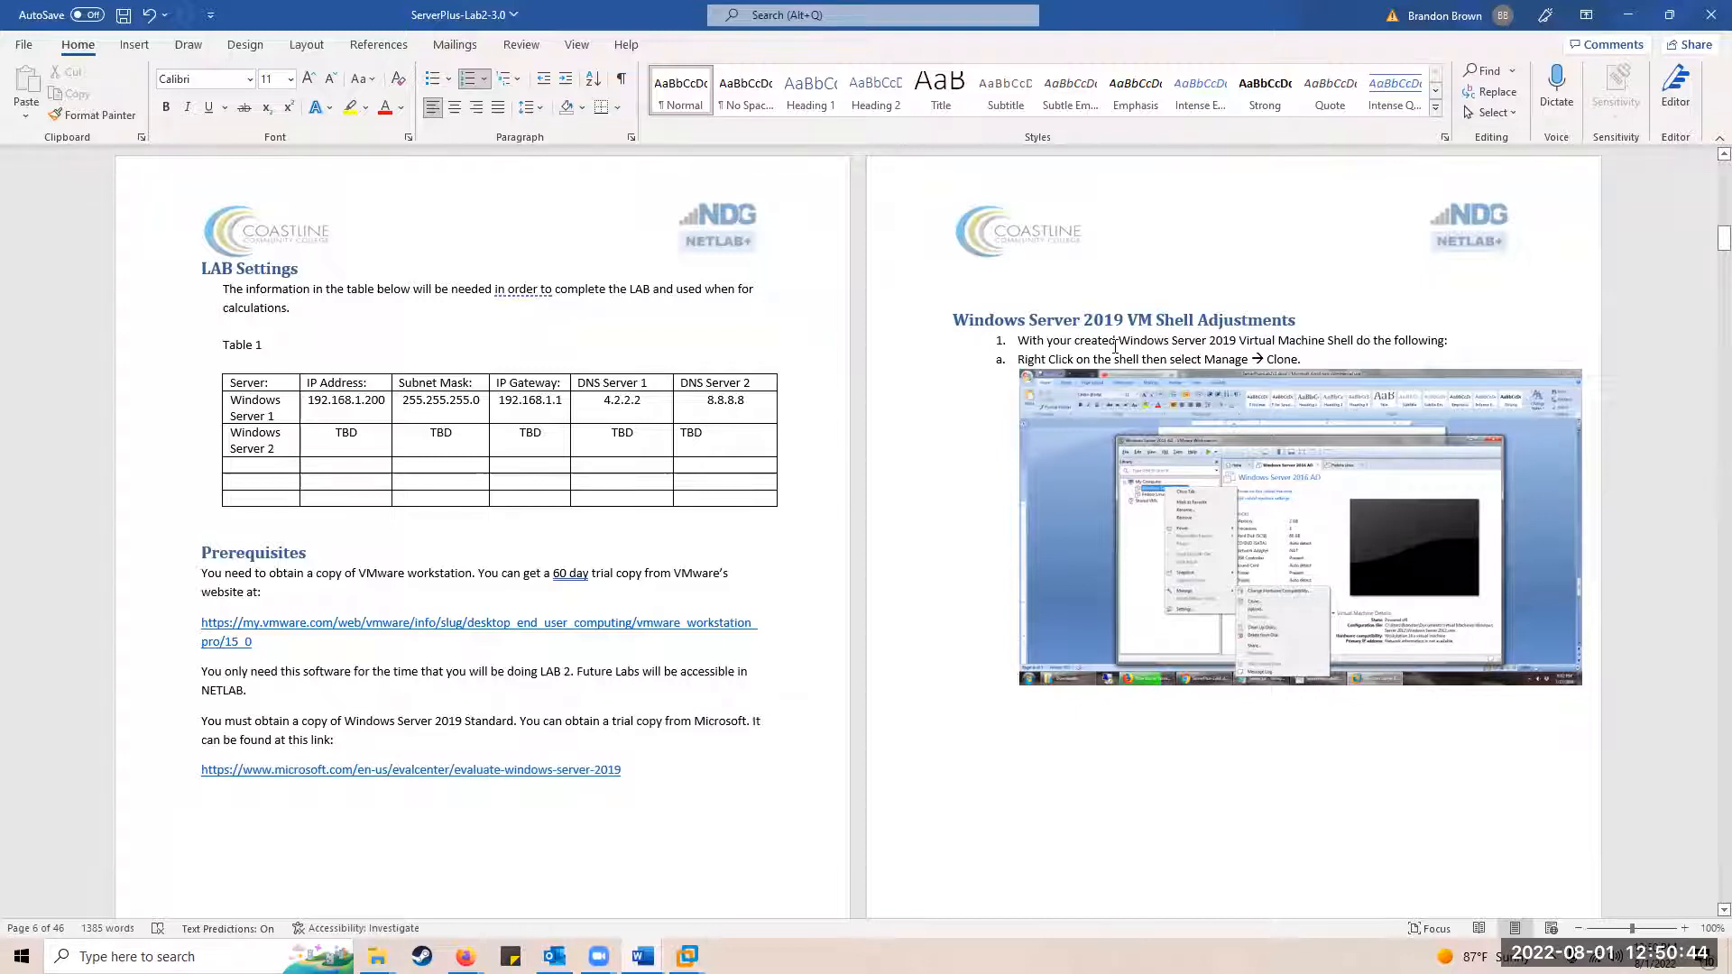
{"action": "scroll", "coordinate": [1329, 548], "scroll_direction": "down", "scroll_amount": 1}
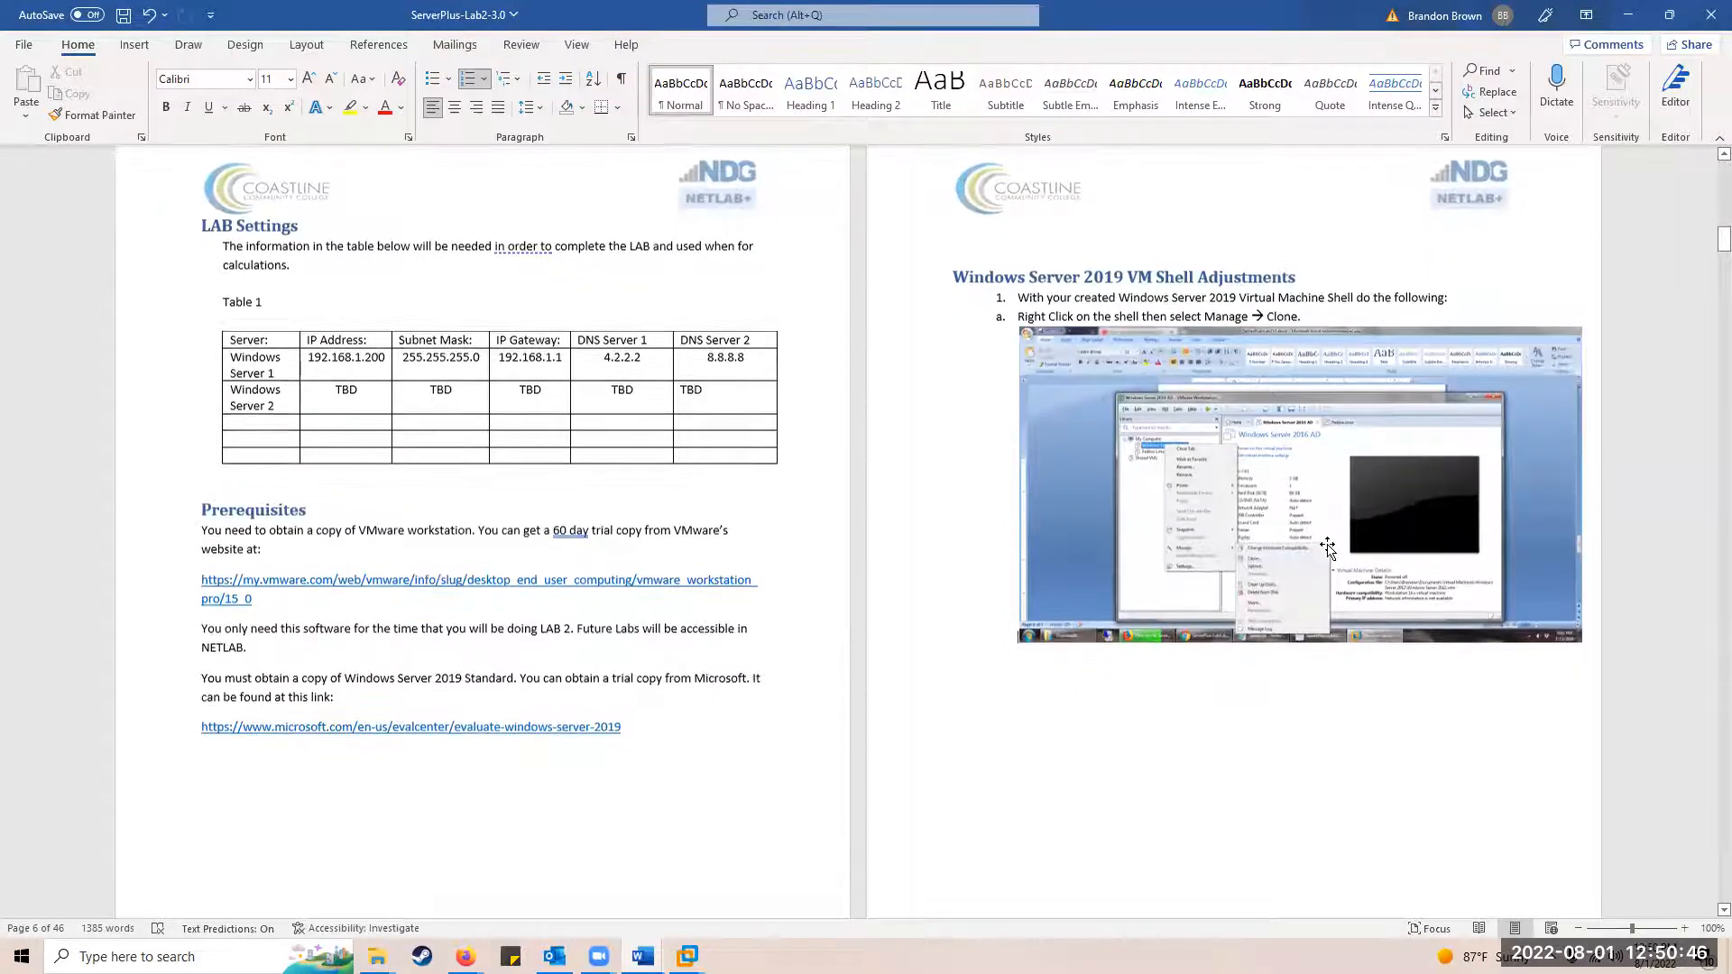
{"action": "scroll", "coordinate": [1328, 548], "scroll_direction": "down", "scroll_amount": 3}
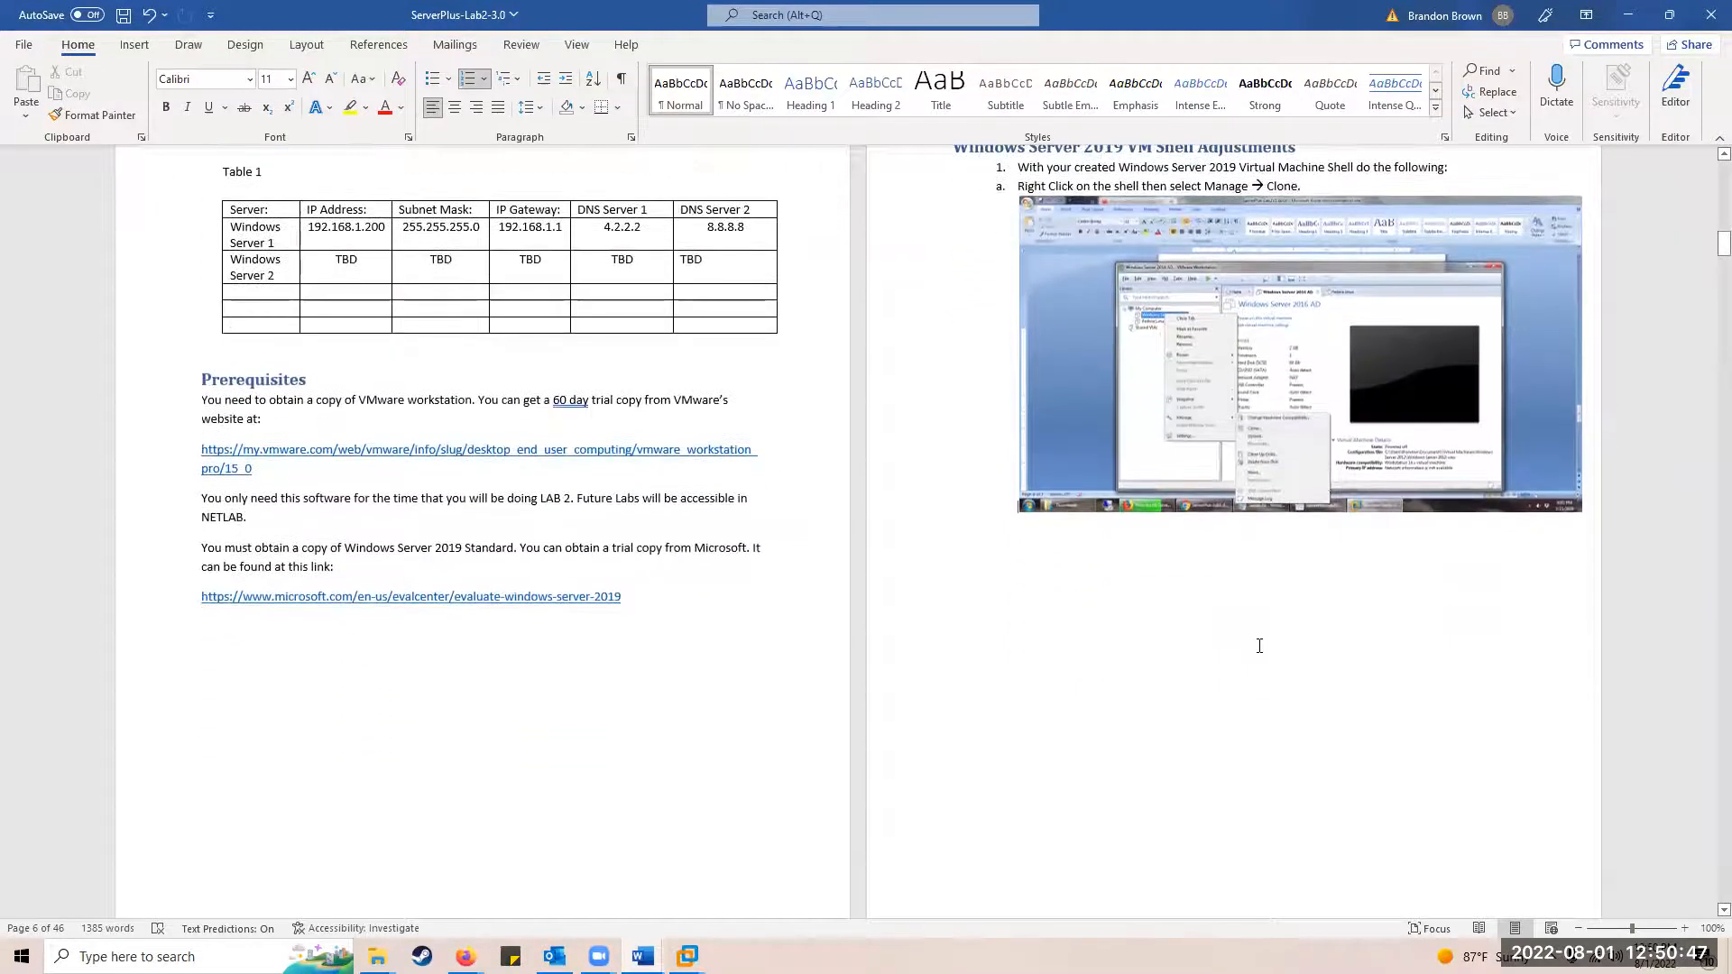
Step: Minimize Word and Explorer, then move the lab document onto the other monitor
{"action": "left_click", "coordinate": [1629, 15]}
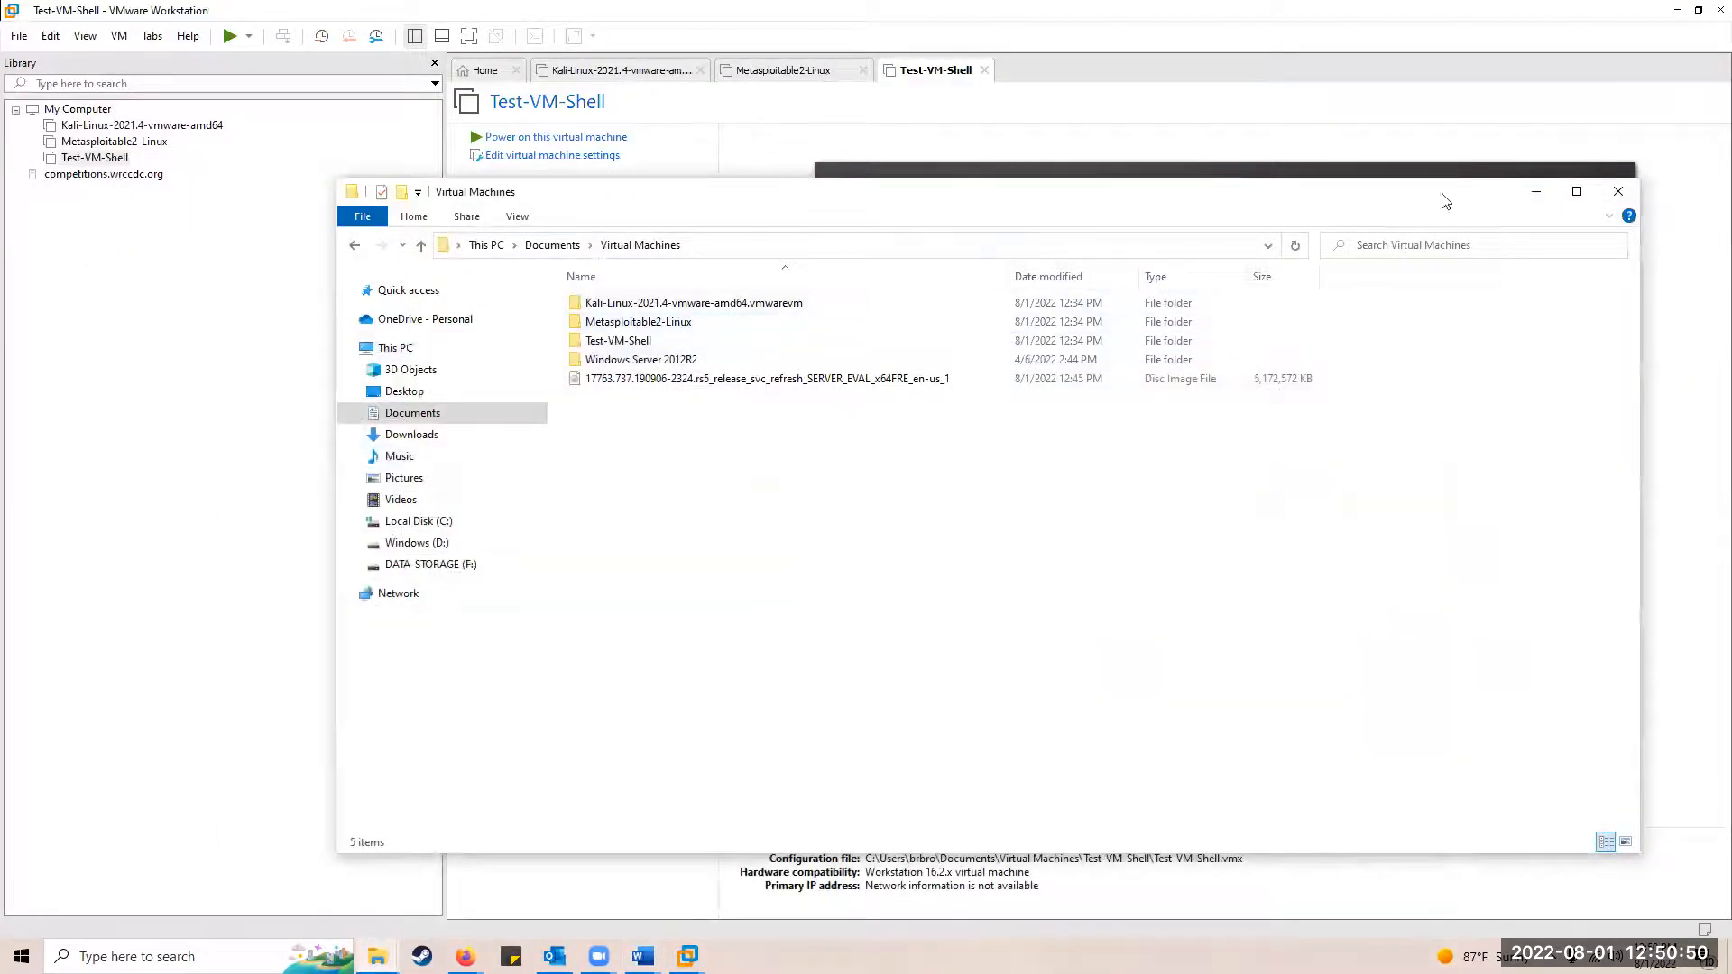
{"action": "left_click", "coordinate": [1536, 192]}
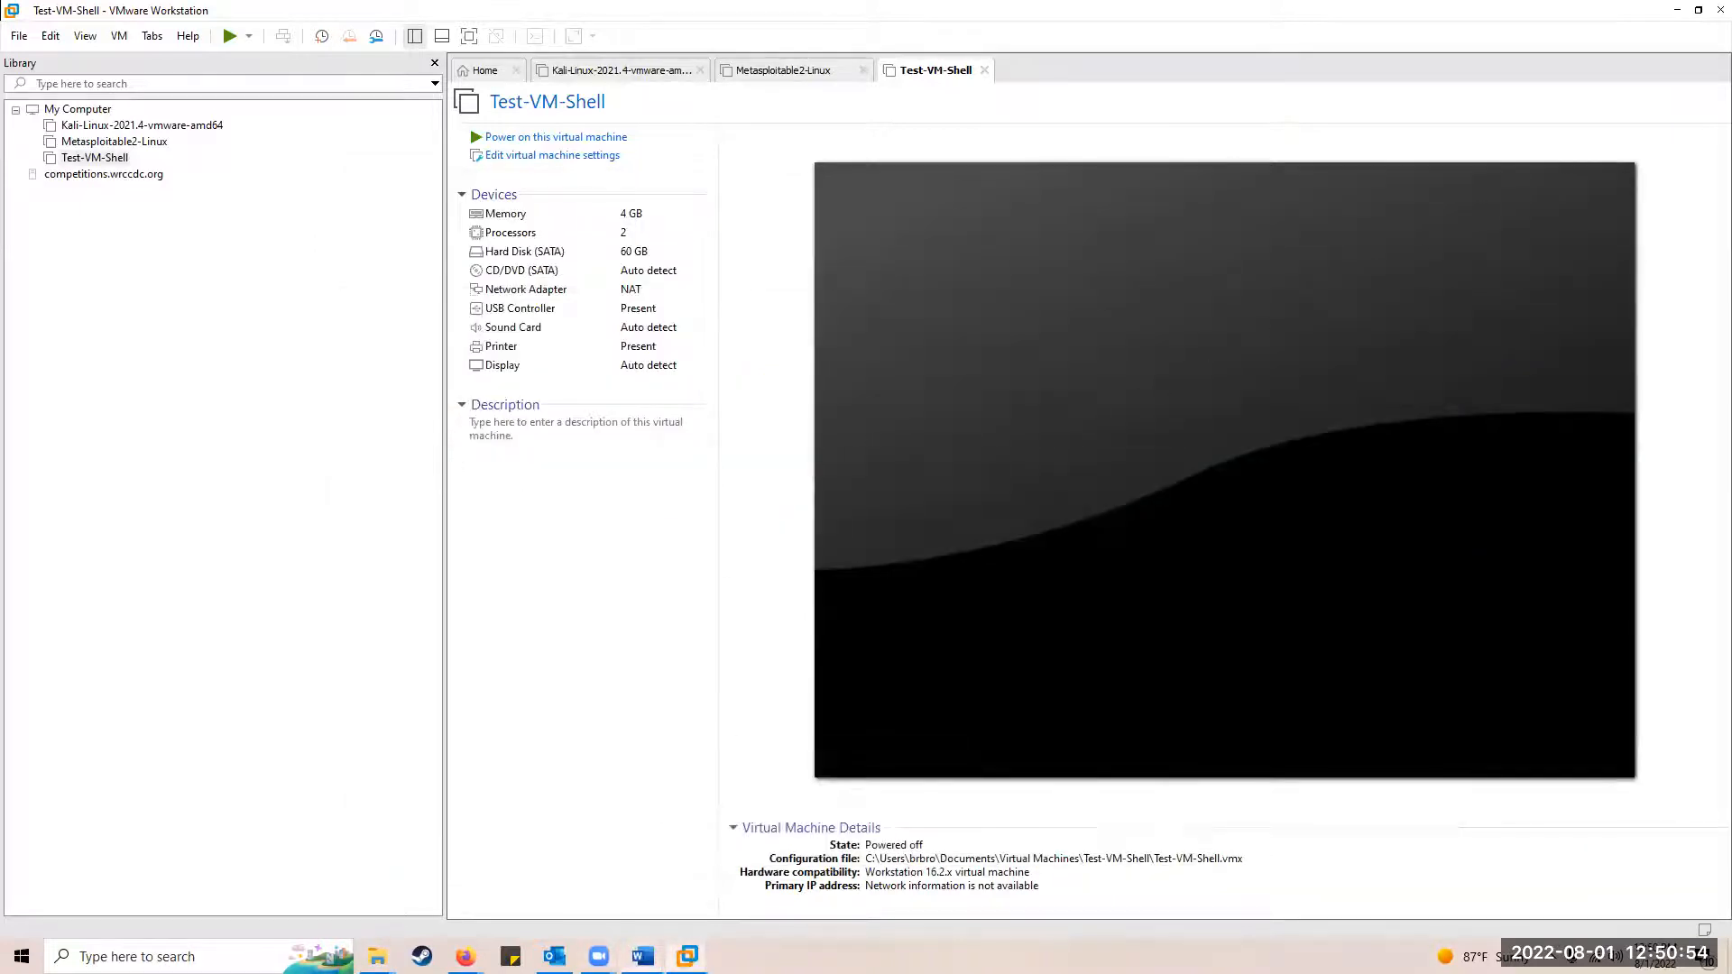
{"action": "left_click", "coordinate": [704, 839]}
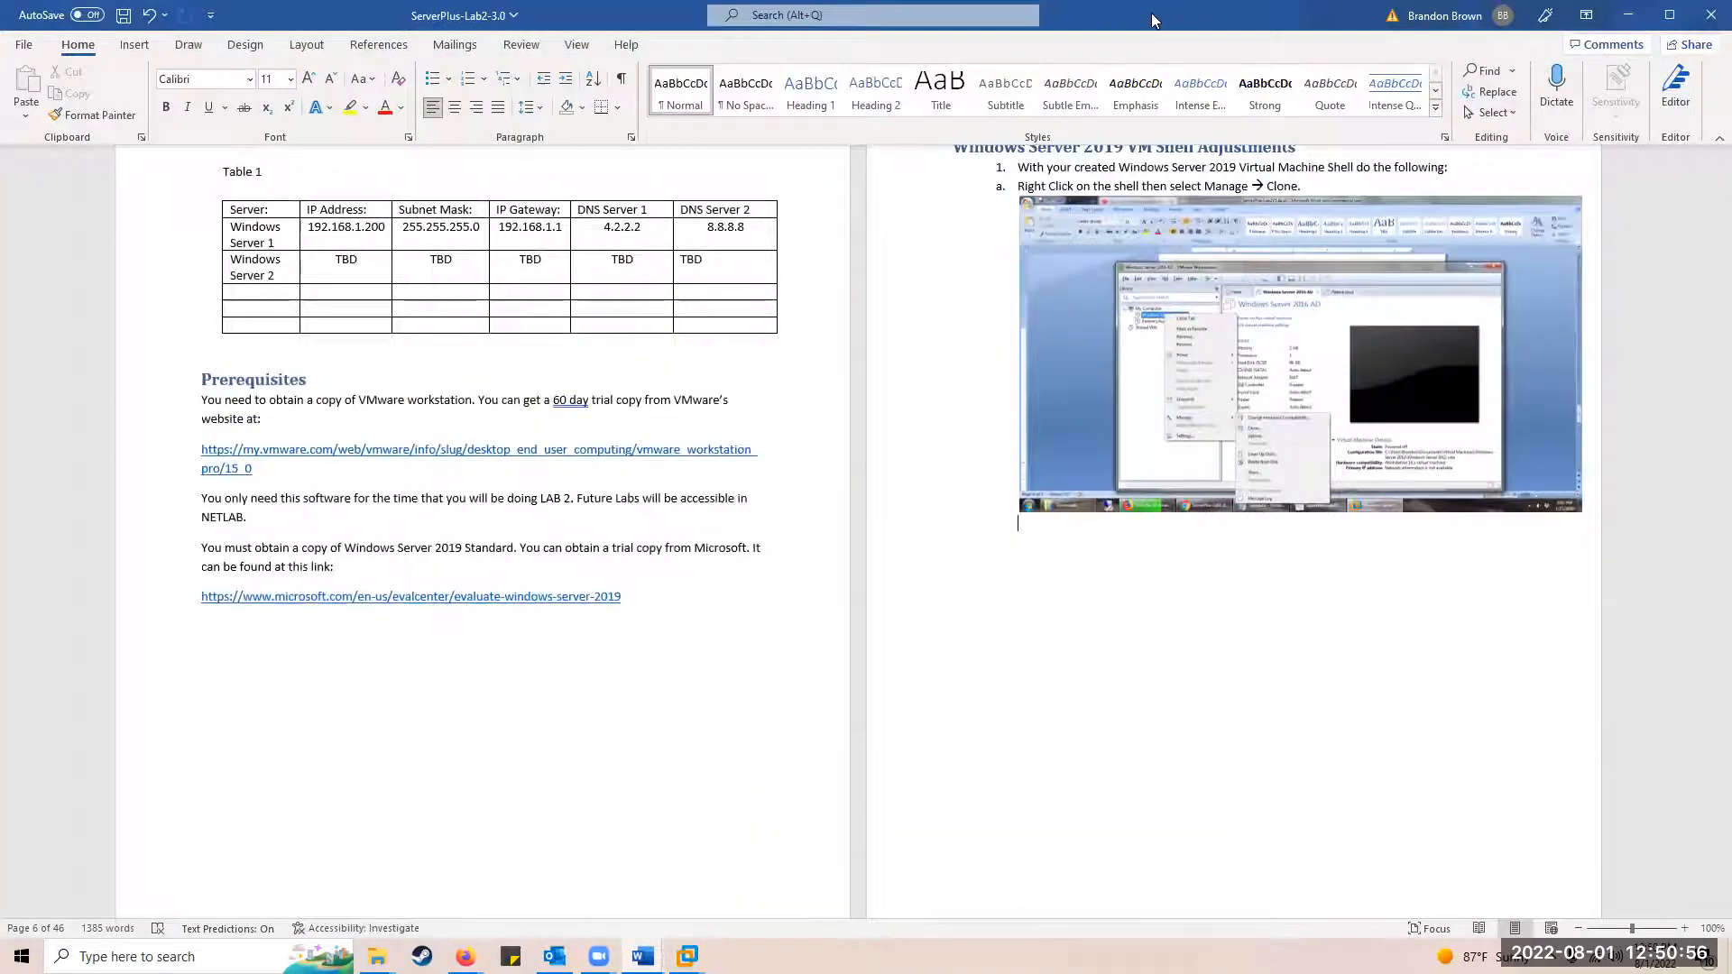
{"action": "left_click_drag", "start_coordinate": [1151, 13], "coordinate": [1731, 14]}
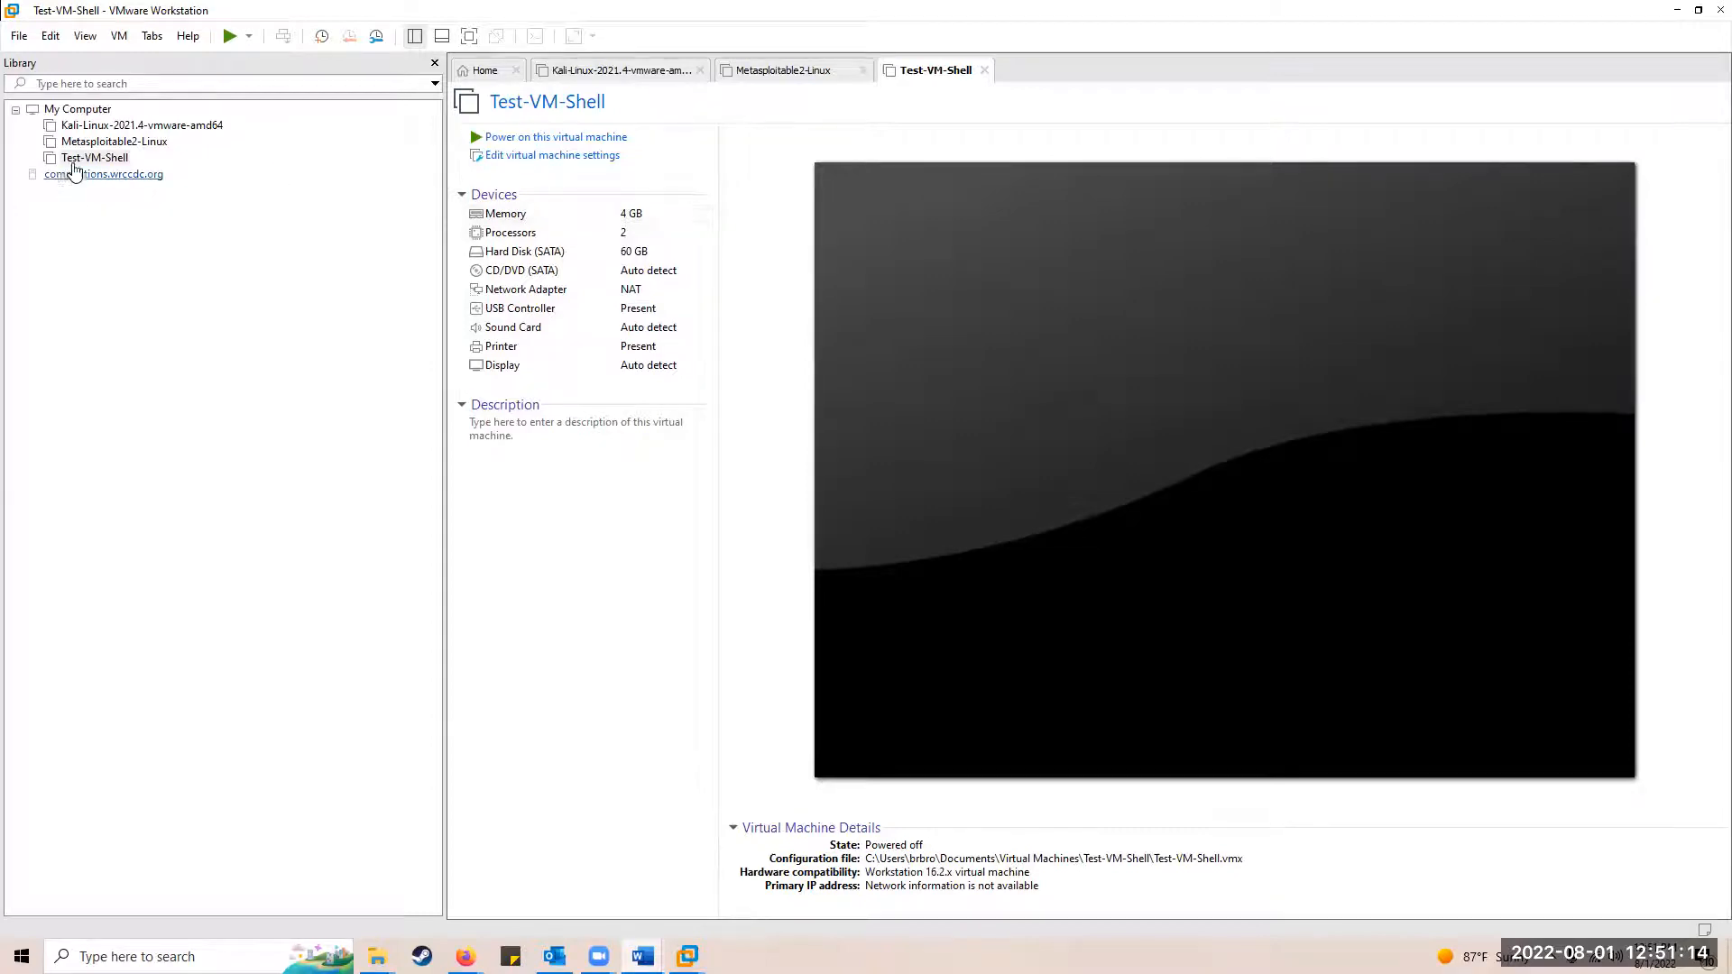
Step: Start a Custom new VM with Workstation 16.2.x compatibility, OS installed later, Windows Server 2019
{"action": "left_click", "coordinate": [18, 36]}
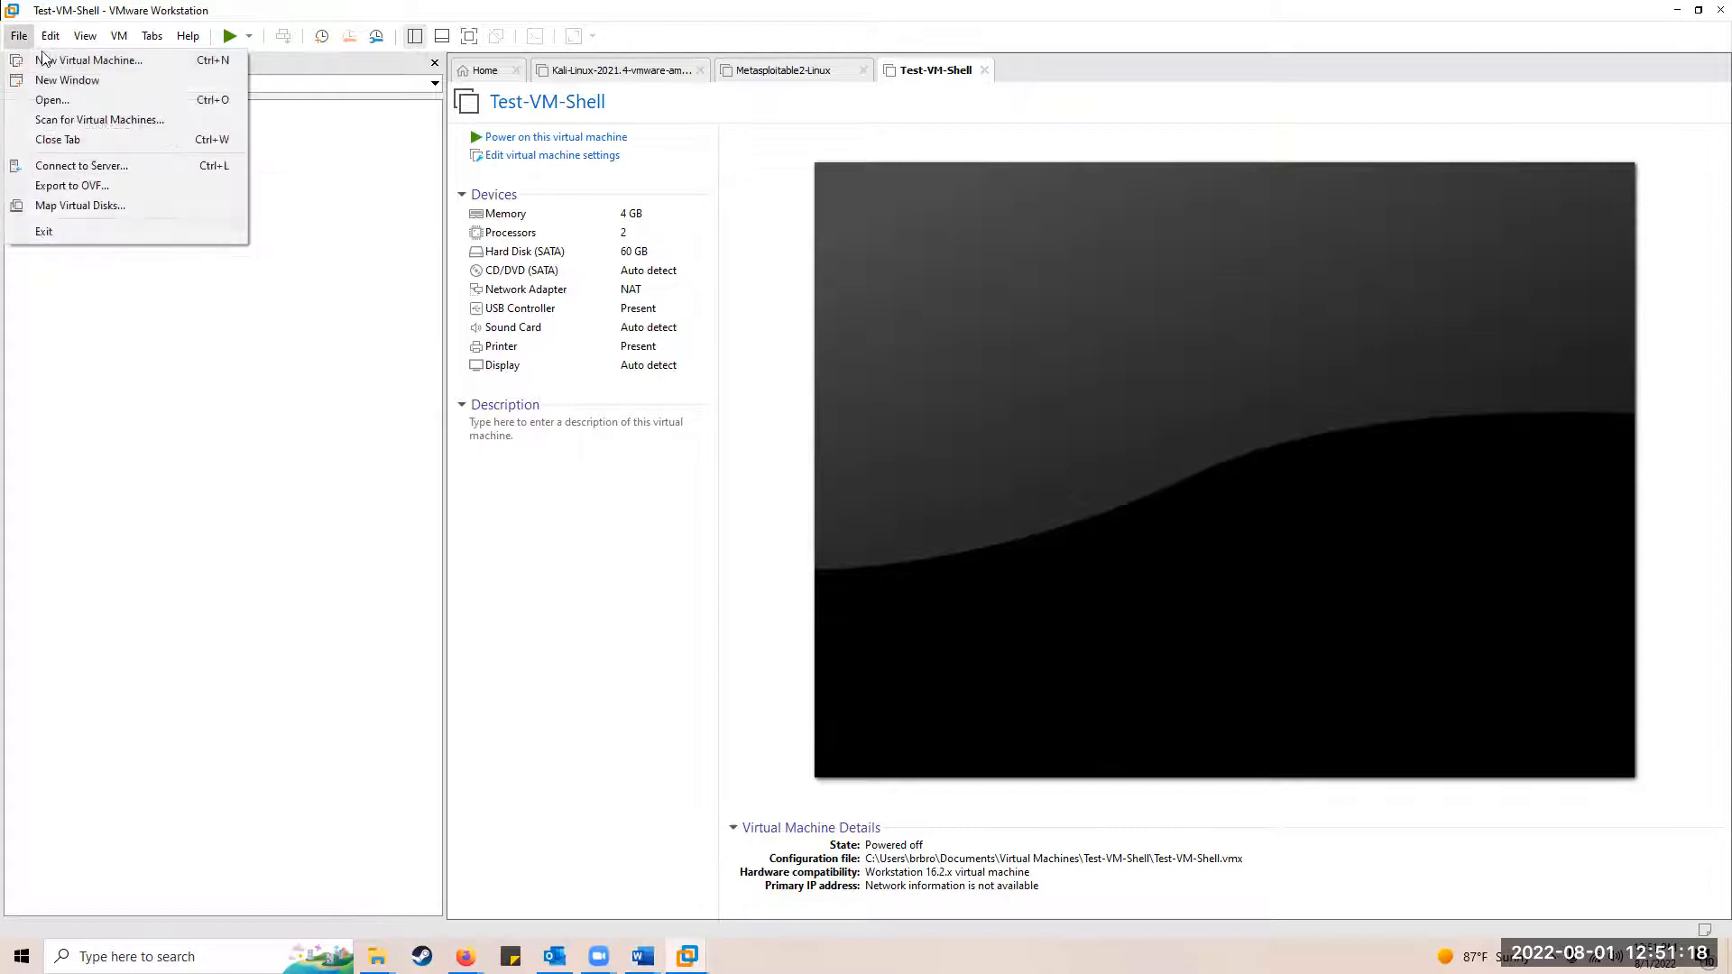
{"action": "left_click", "coordinate": [37, 61]}
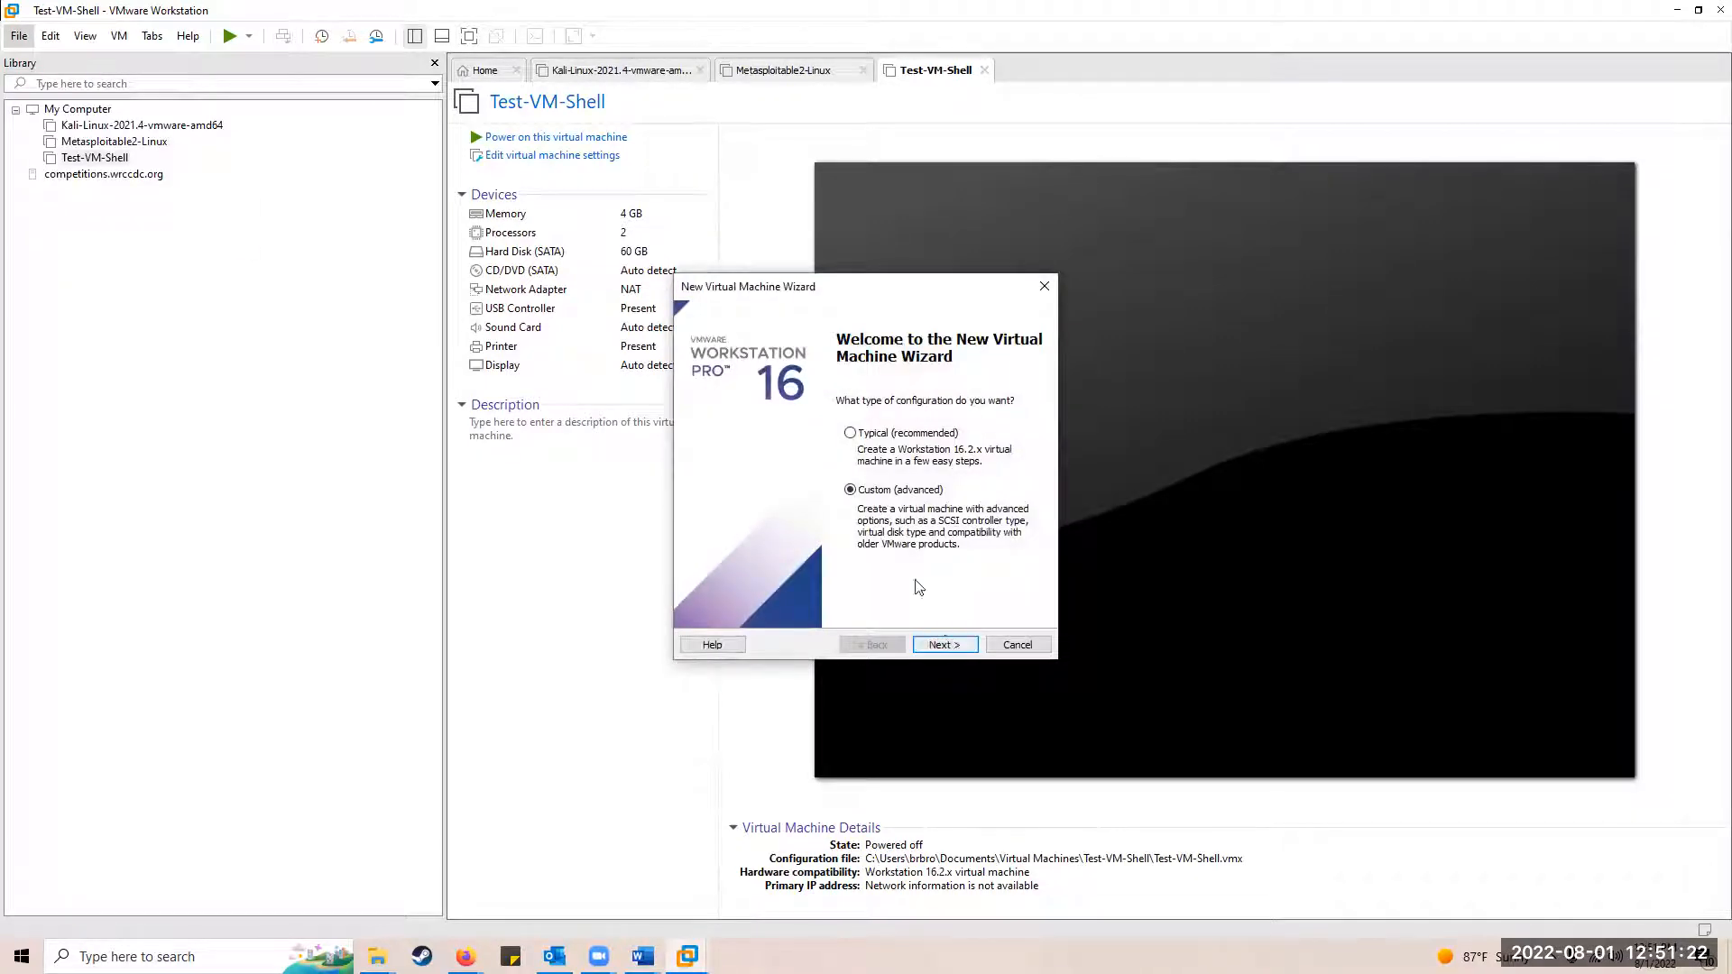
{"action": "left_click", "coordinate": [945, 650]}
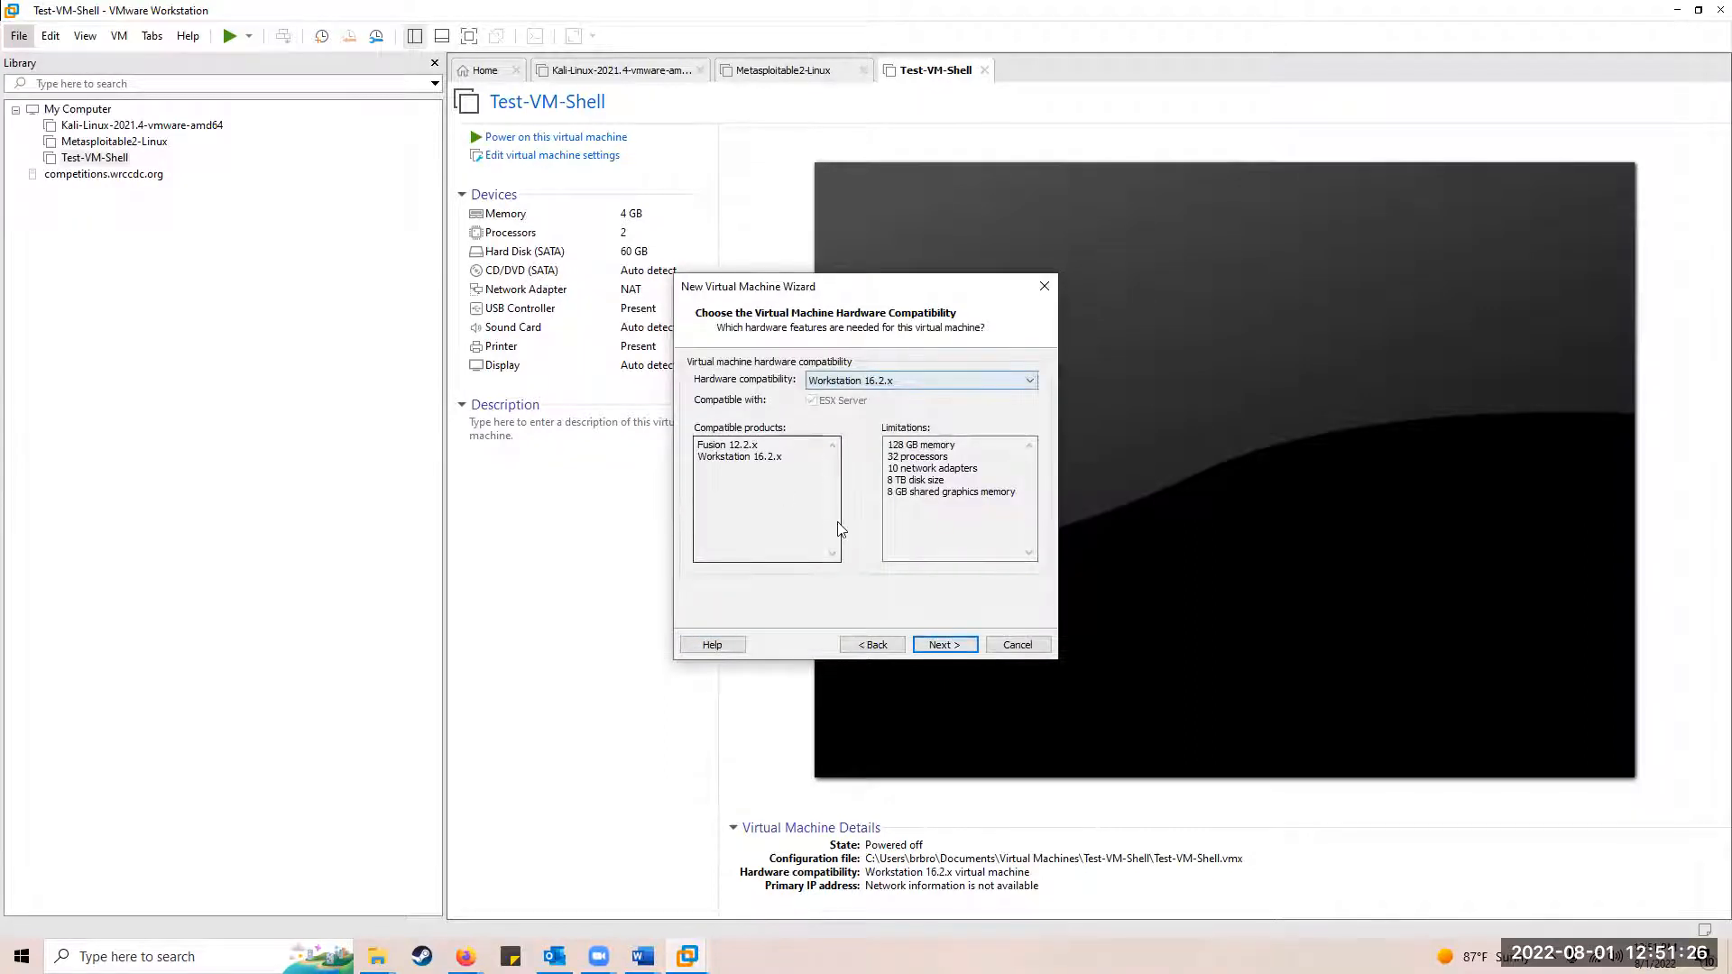
{"action": "left_click", "coordinate": [940, 648]}
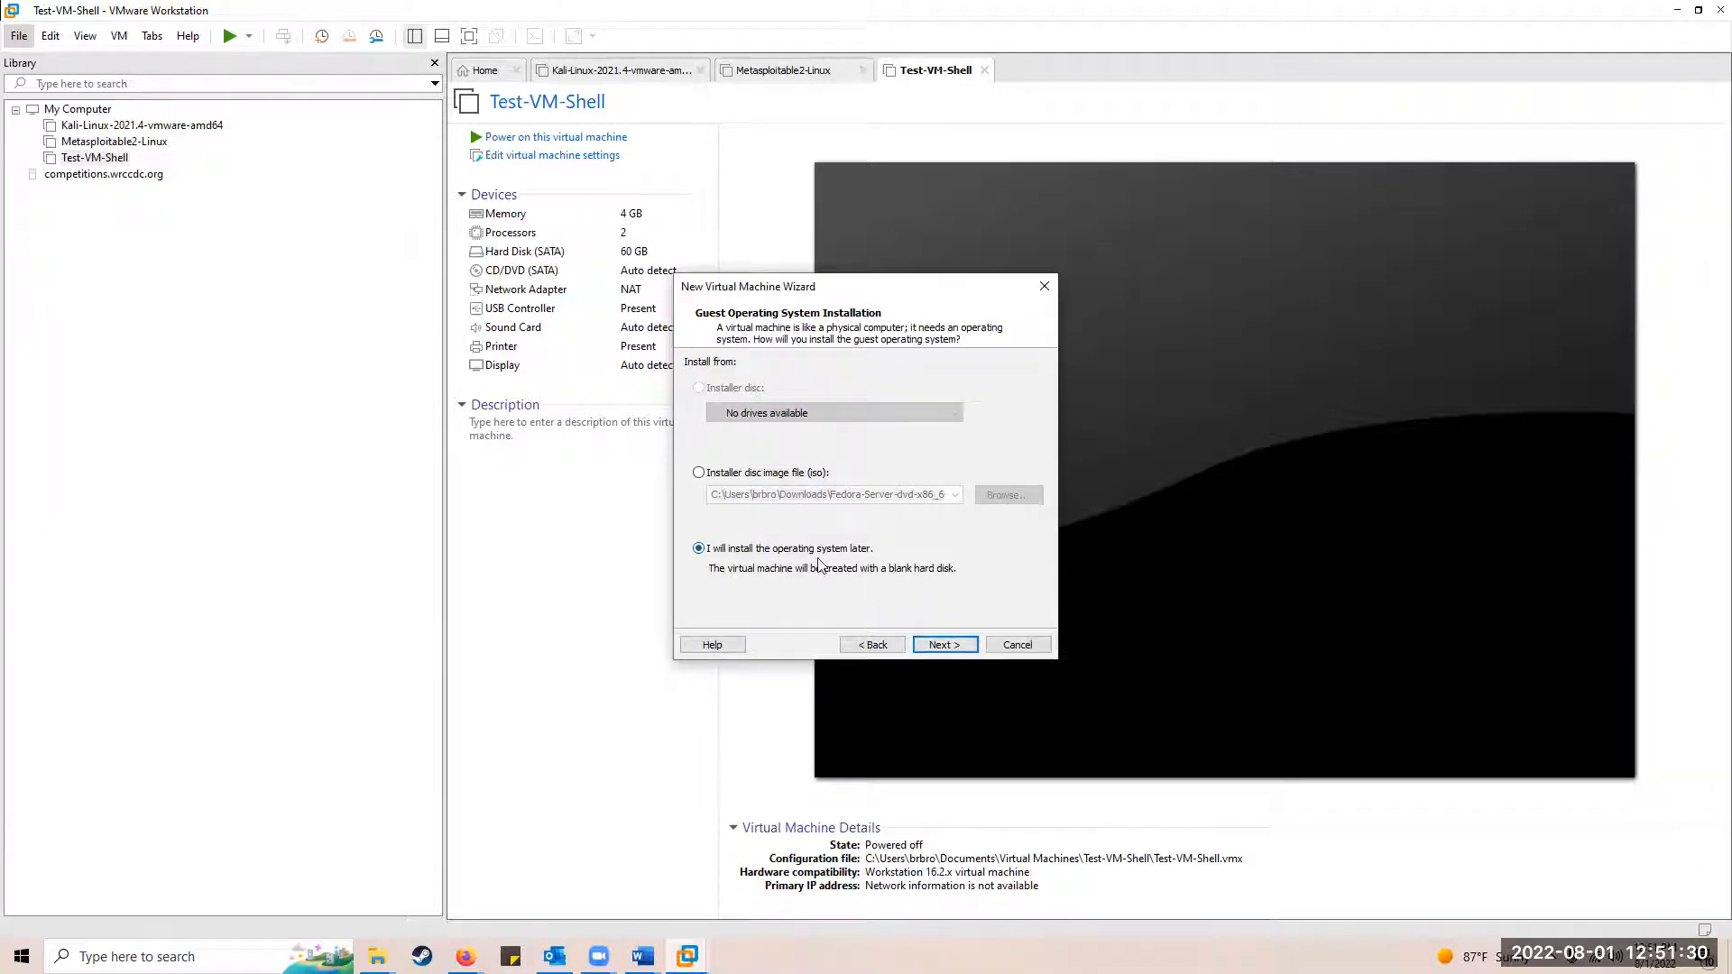
{"action": "left_click", "coordinate": [941, 646]}
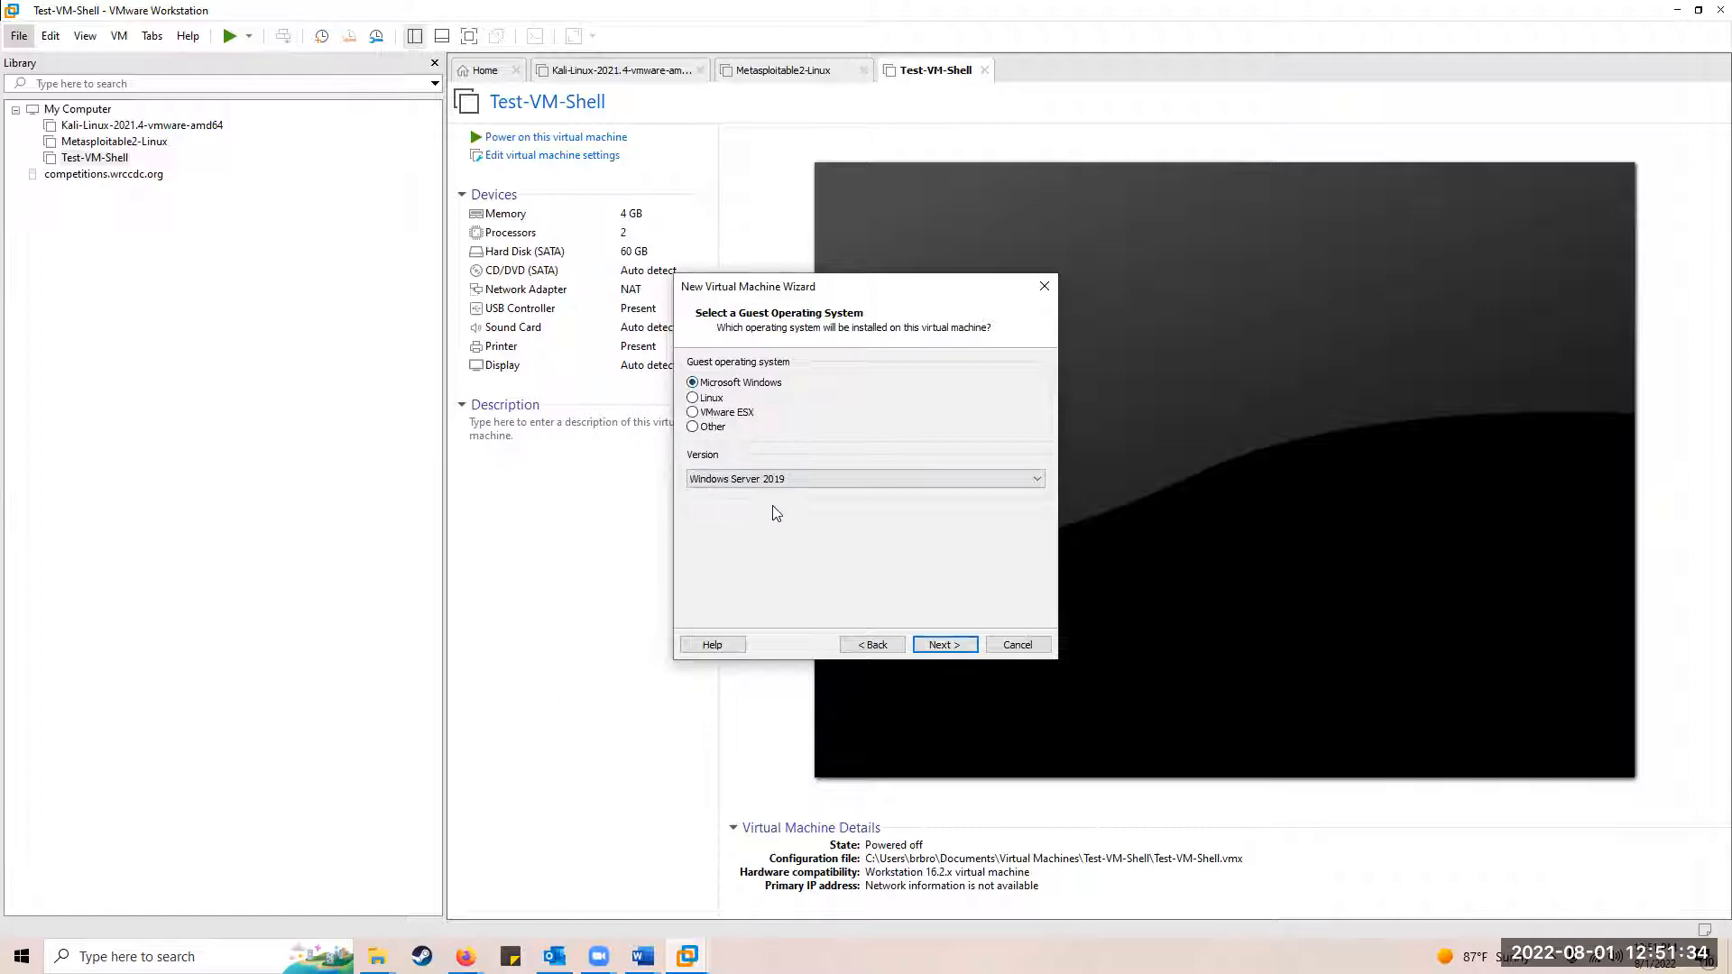
{"action": "left_click", "coordinate": [944, 645]}
Step: Append 'St' to the virtual machine name and confirm its name and location
{"action": "left_click", "coordinate": [817, 386]}
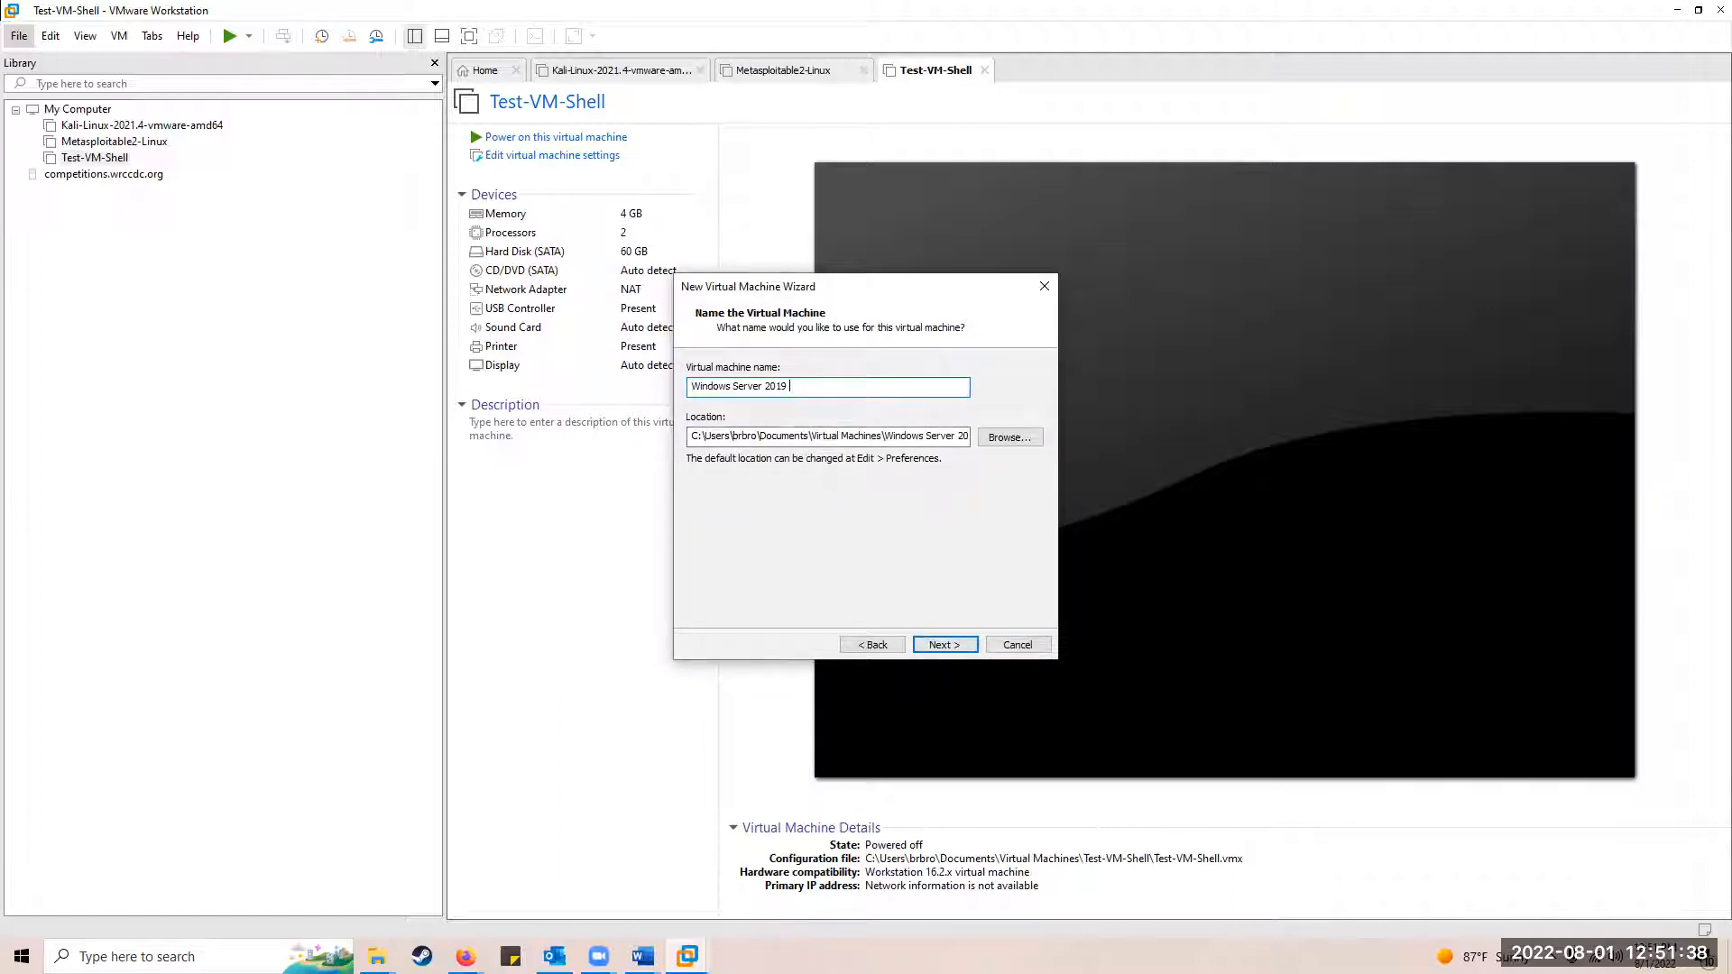
{"action": "type", "text": "Static"}
{"action": "left_click", "coordinate": [939, 646]}
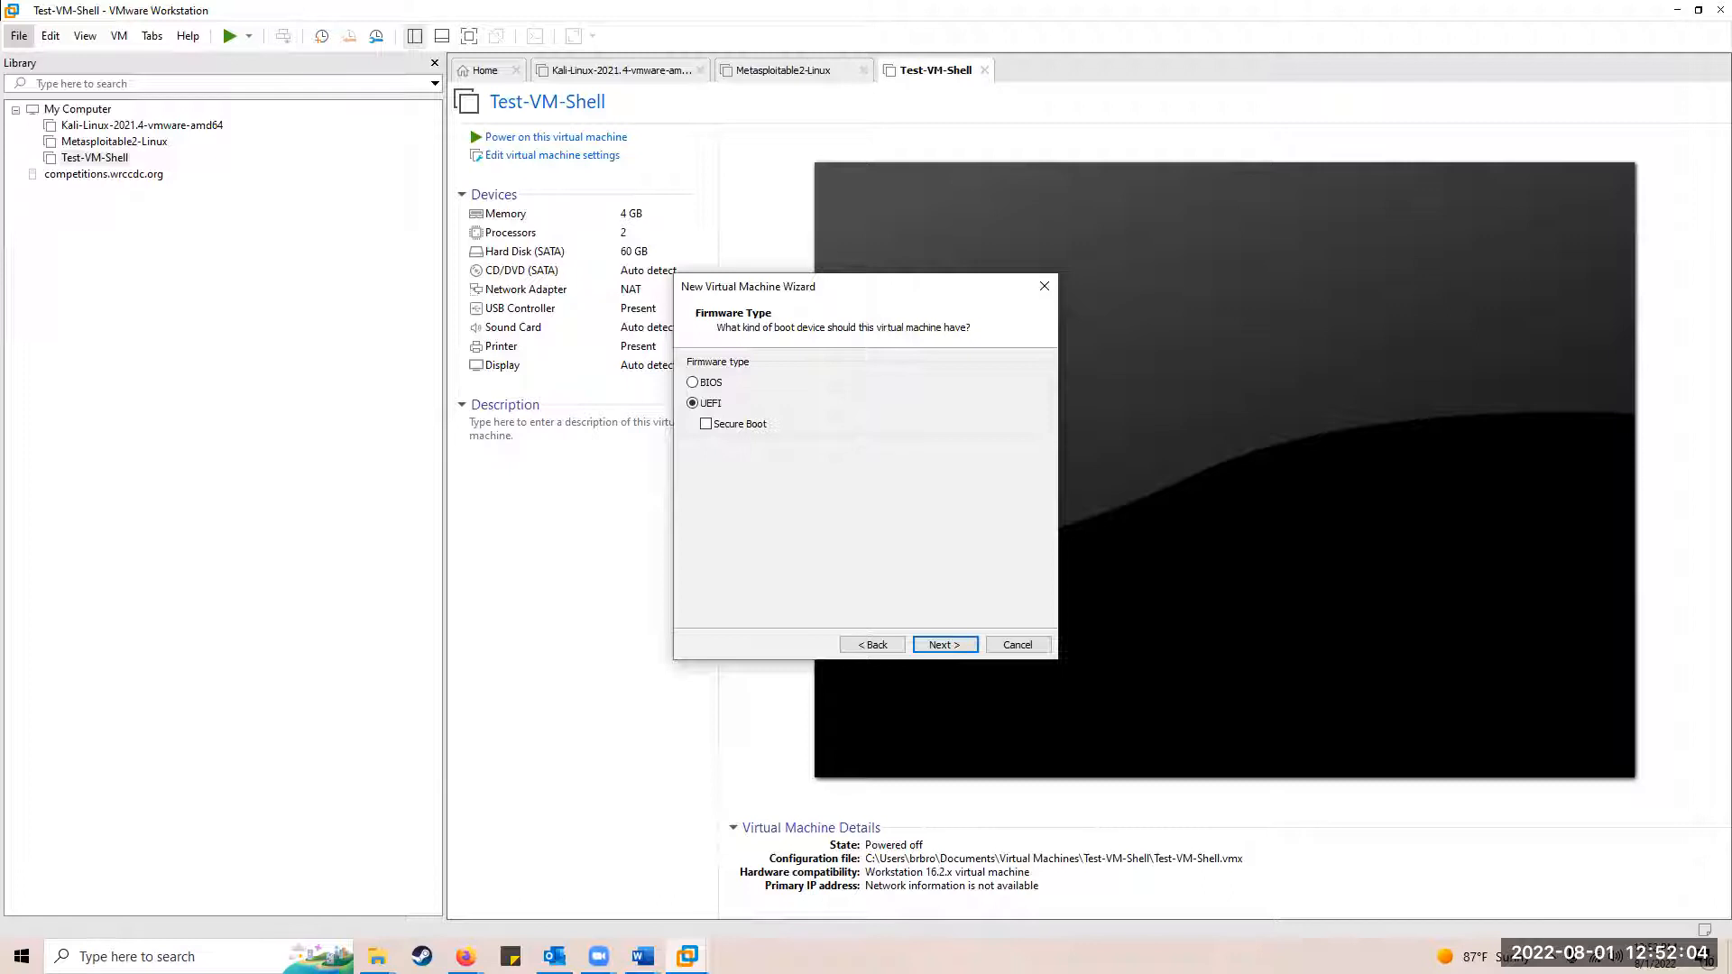
Step: Switch the new VM's firmware type to BIOS and continue
{"action": "key", "text": "alt+Tab"}
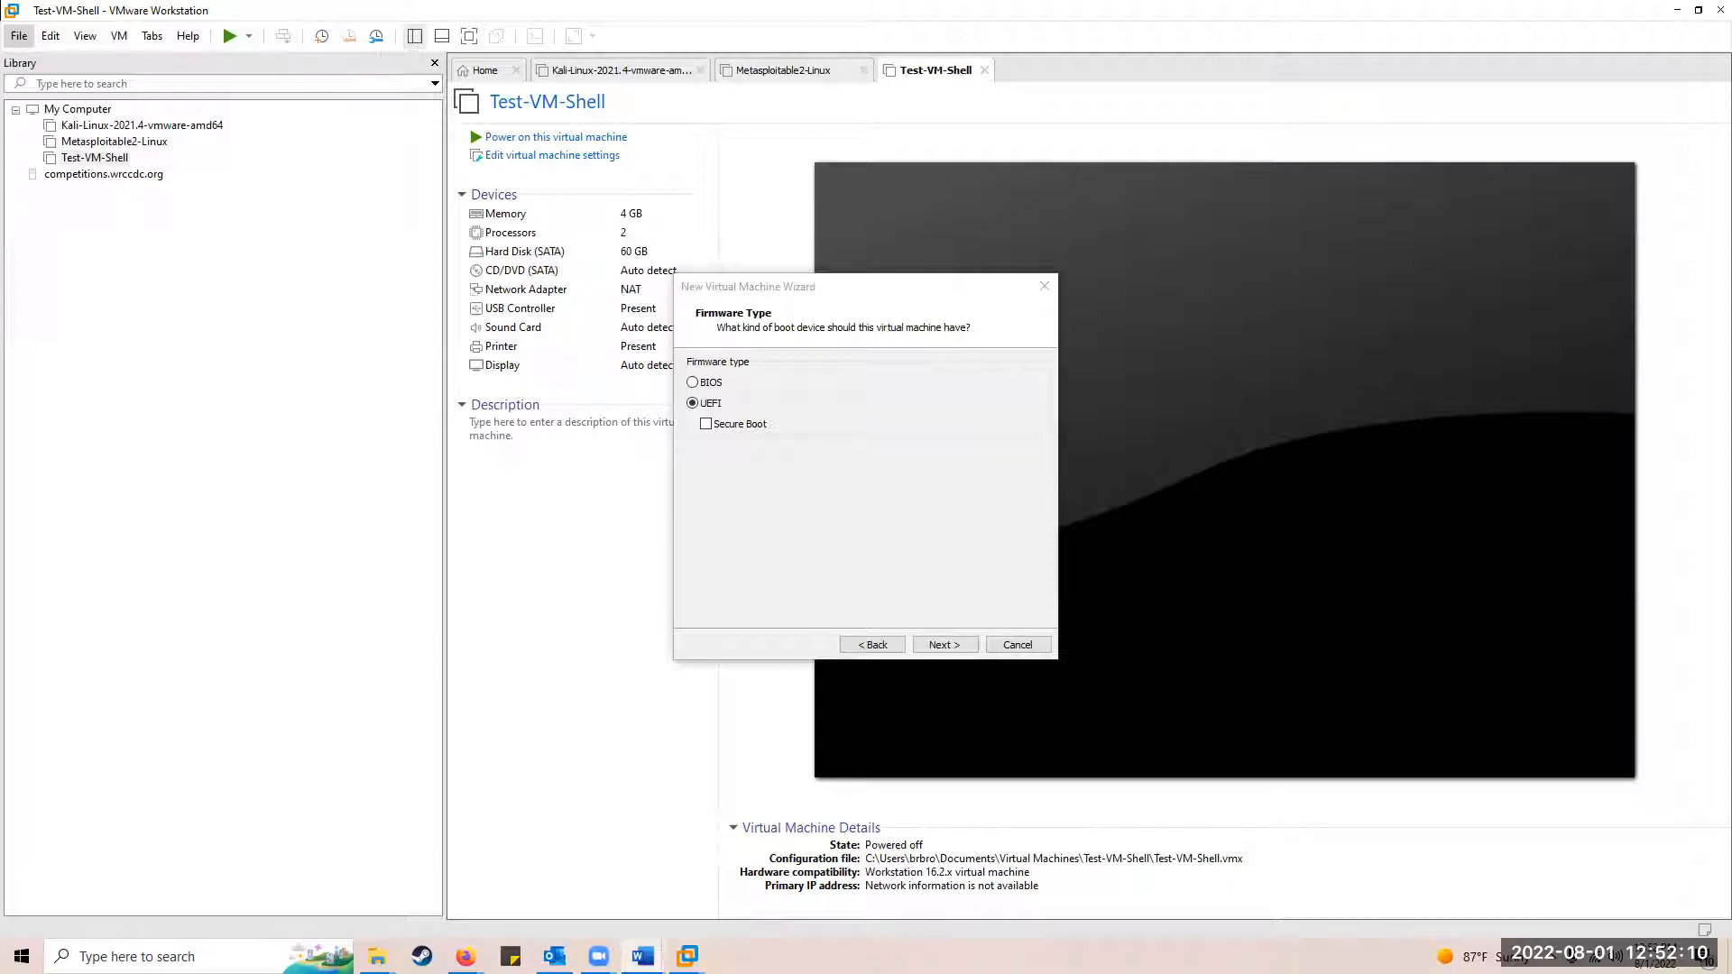
{"action": "left_click", "coordinate": [707, 387]}
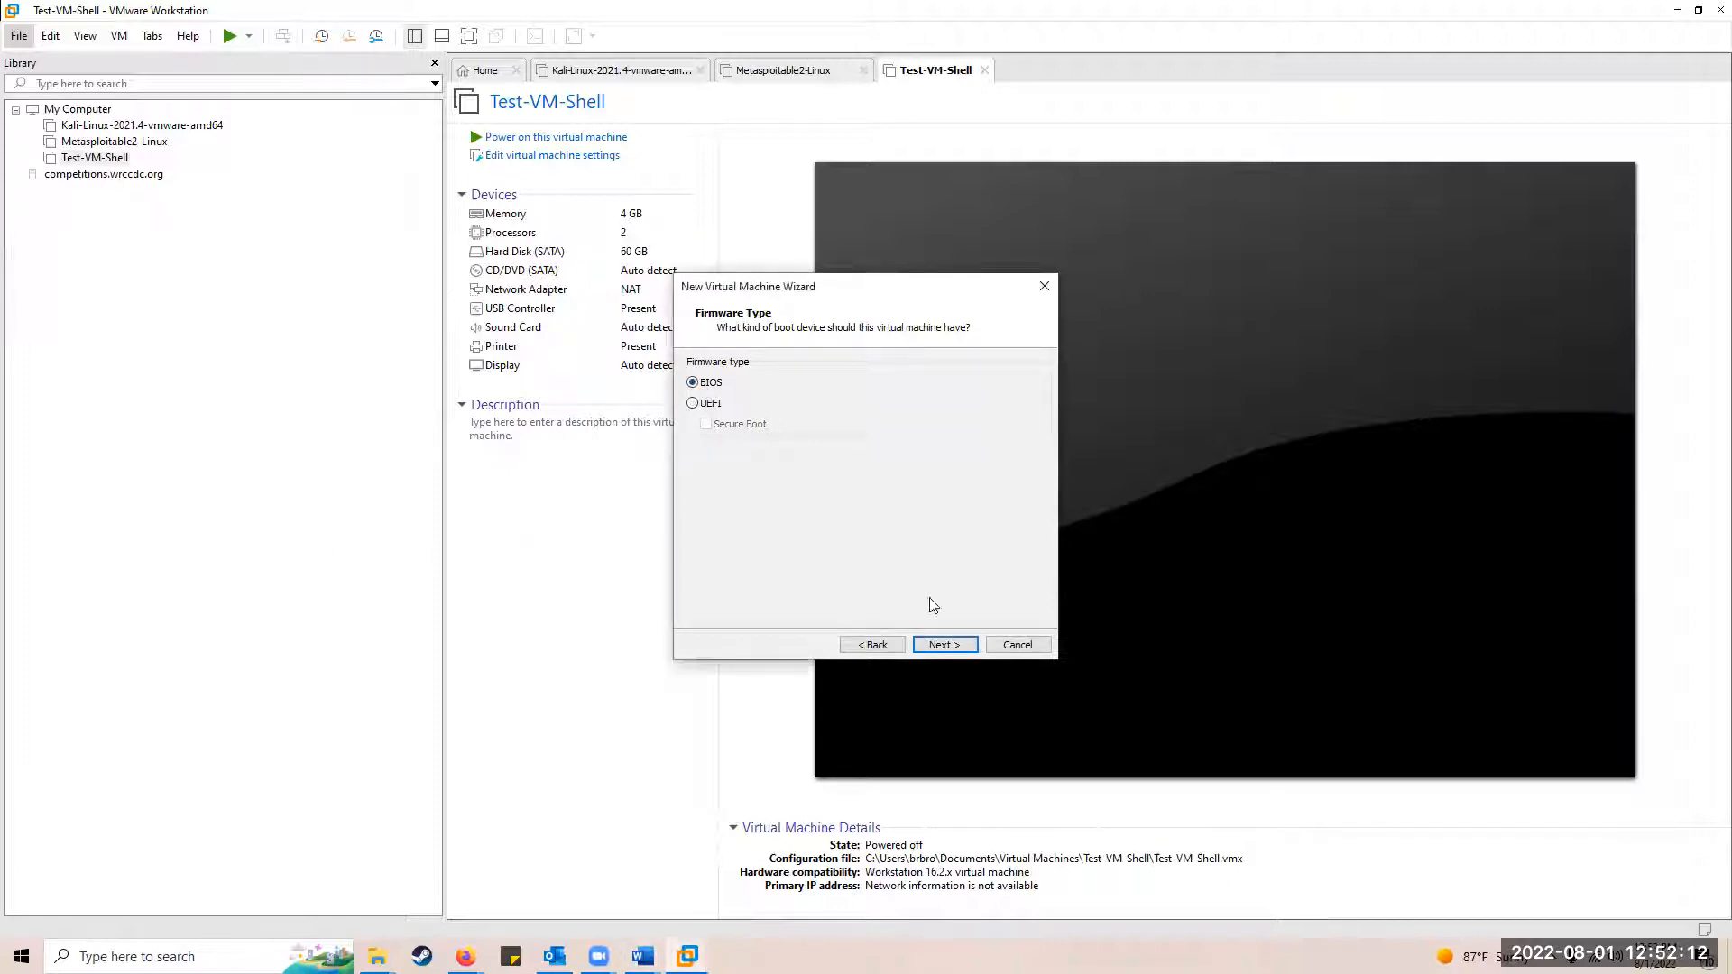
{"action": "left_click", "coordinate": [940, 646]}
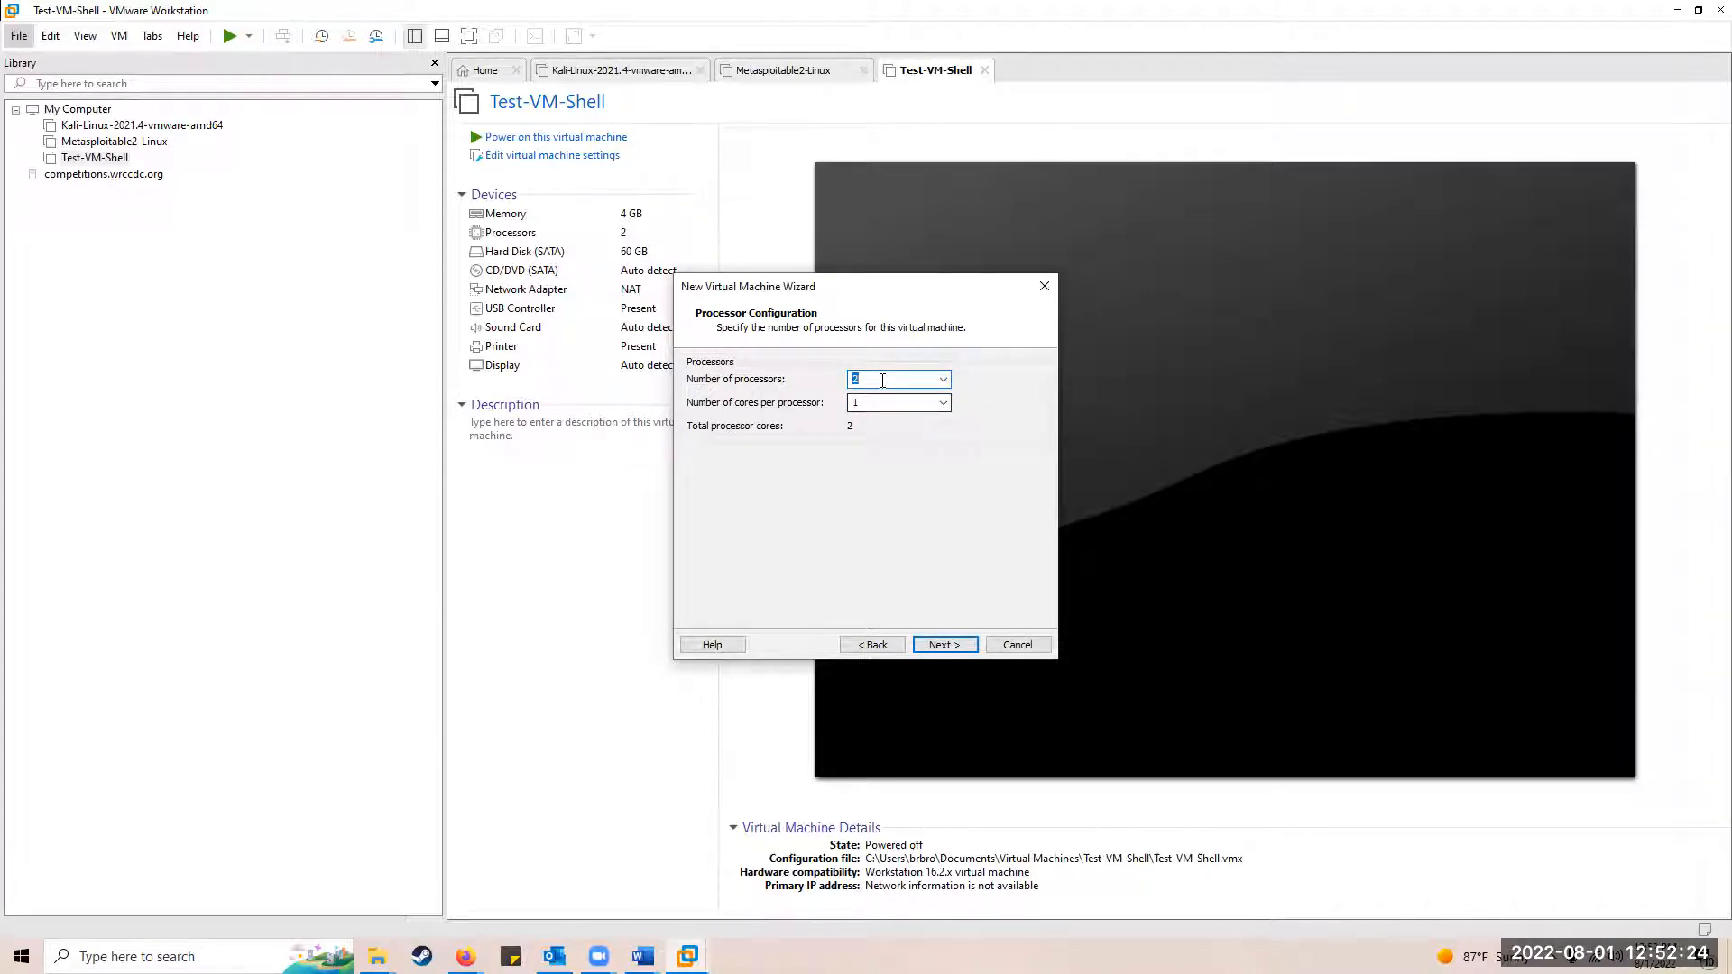
Step: Give the VM 1 processor with 2 cores and keep 2048 MB of memory
{"action": "type", "text": "1"}
{"action": "key", "text": "Tab"}
{"action": "type", "text": "2"}
{"action": "left_click", "coordinate": [947, 643]}
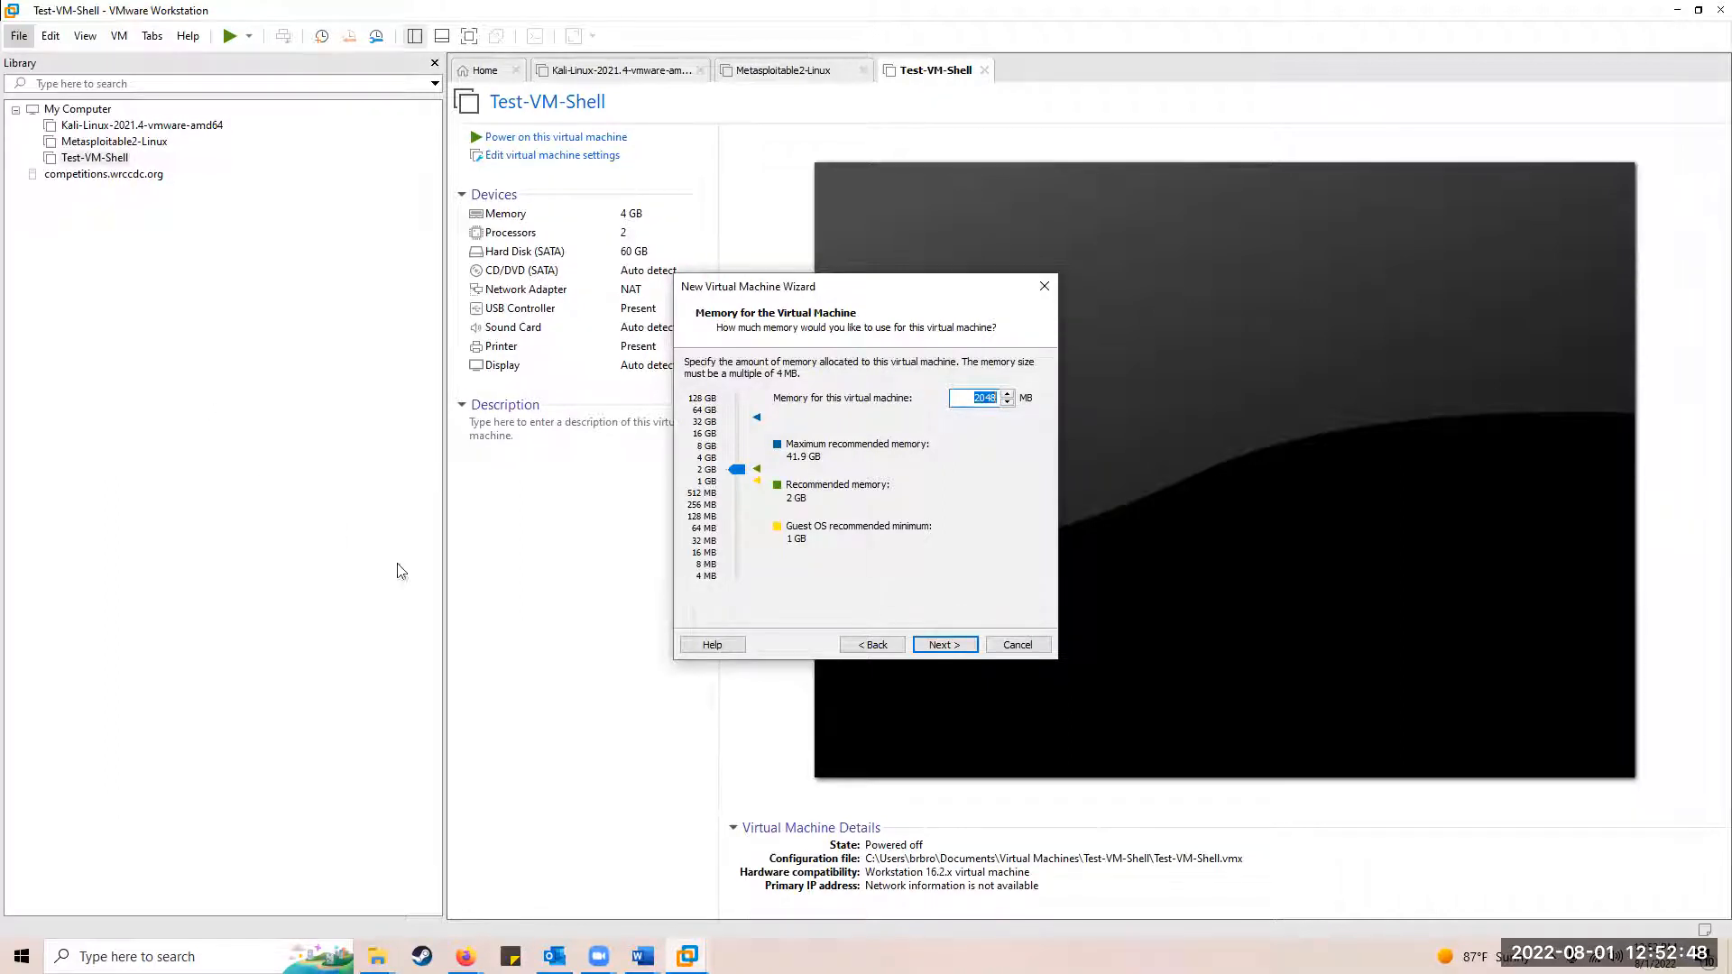
{"action": "left_click", "coordinate": [951, 649]}
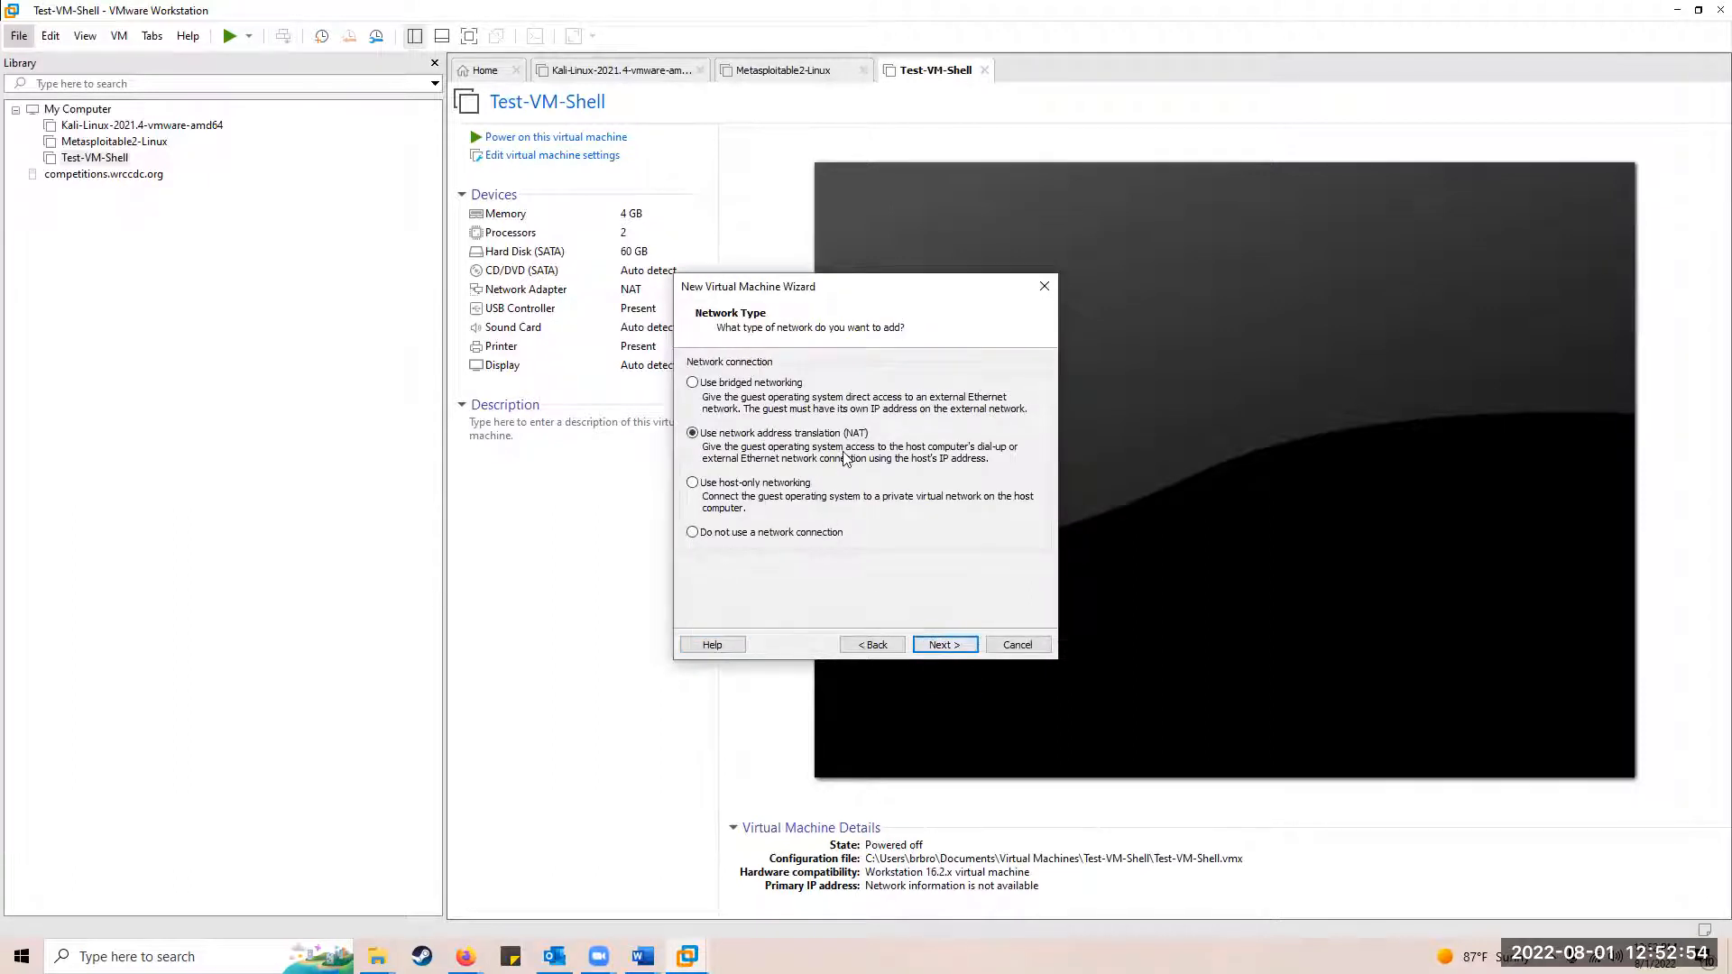
Step: Keep NAT networking and the LSI Logic SAS controller, and make the disk SCSI instead of NVMe
{"action": "left_click", "coordinate": [930, 645]}
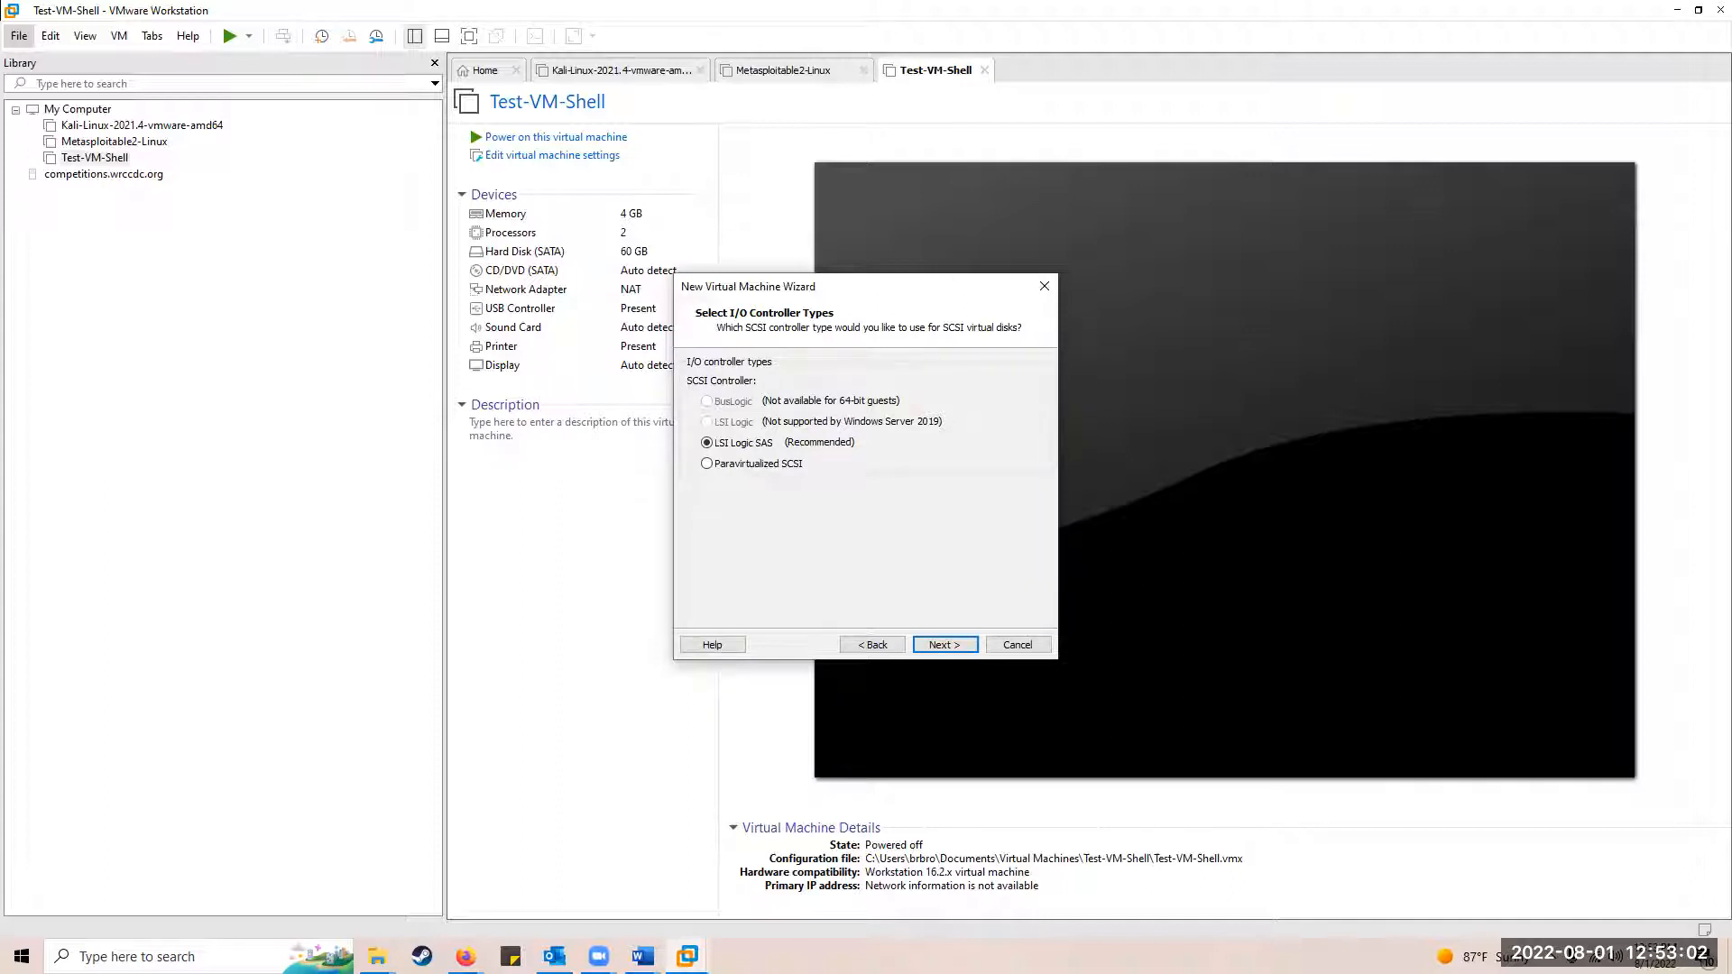
{"action": "left_click", "coordinate": [944, 646]}
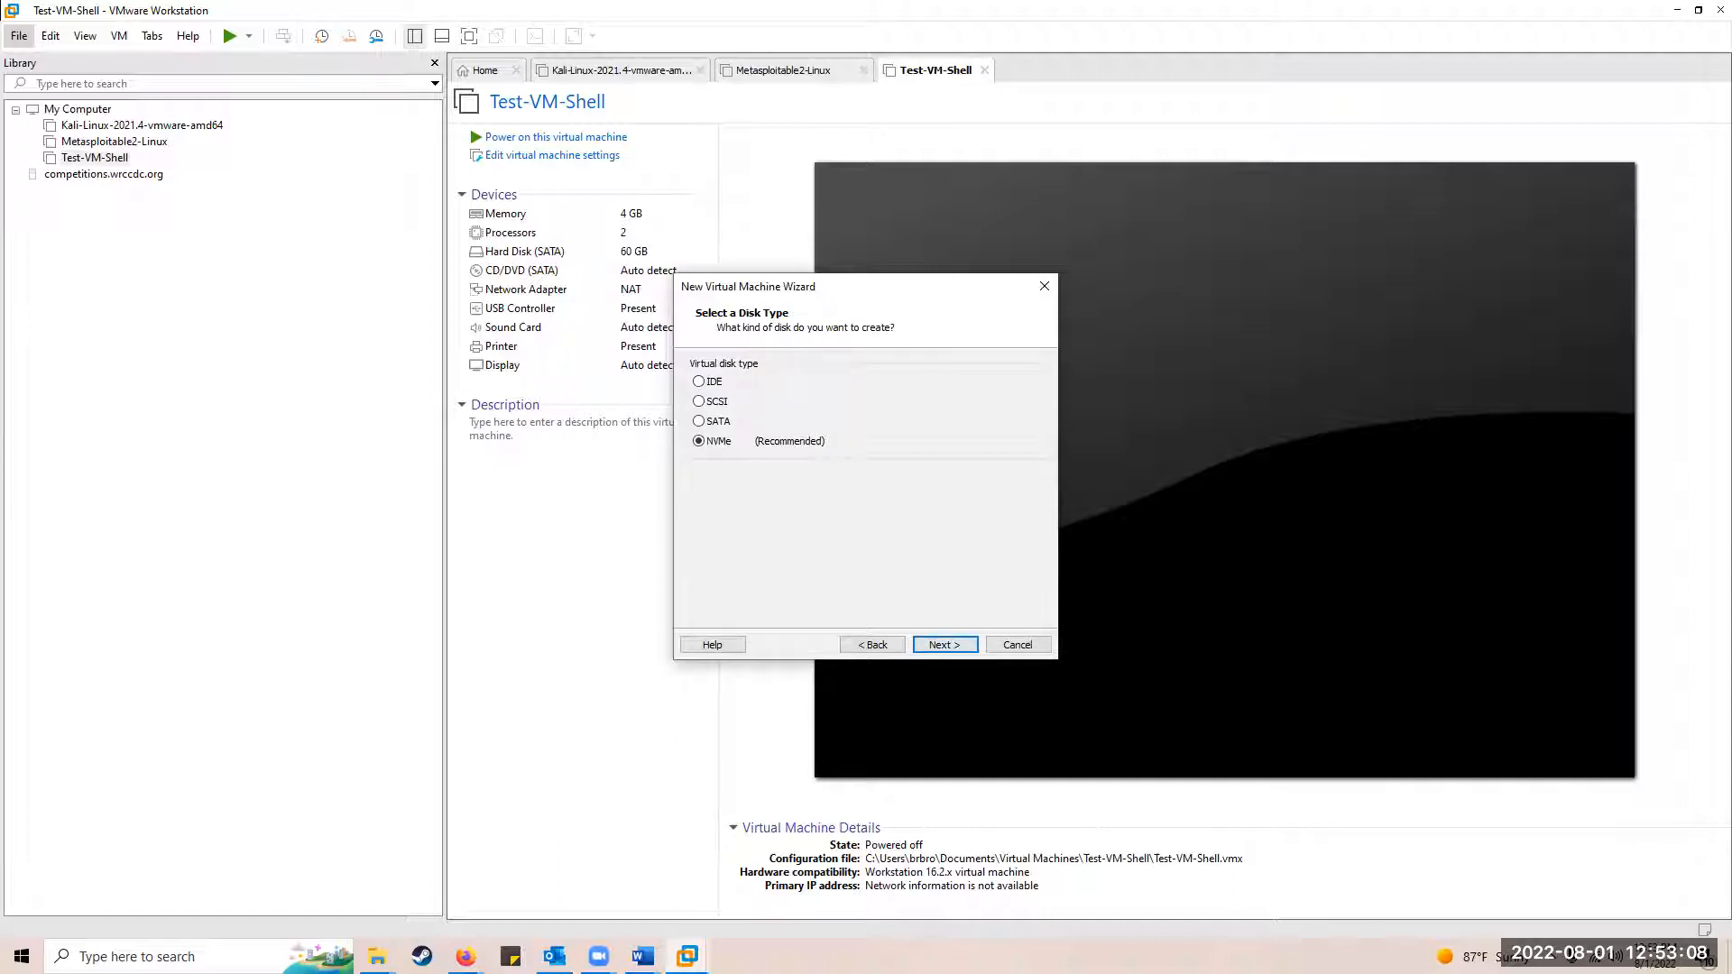
{"action": "left_click", "coordinate": [724, 404]}
{"action": "left_click", "coordinate": [939, 646]}
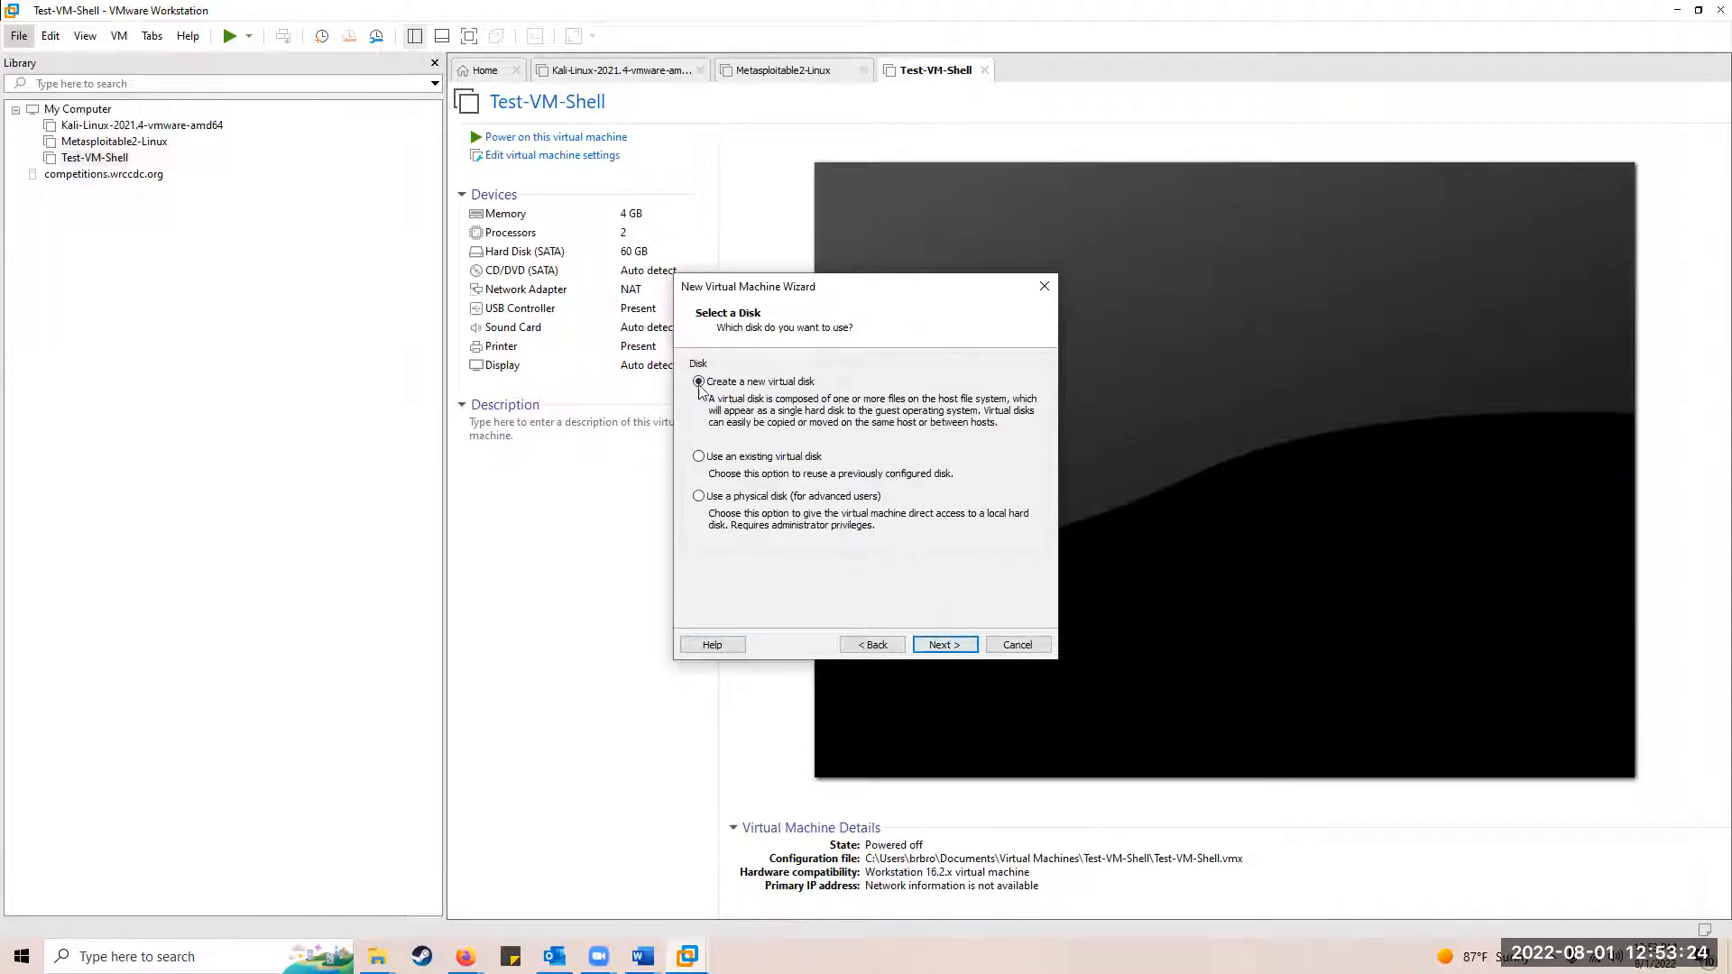
Step: Create a new 60 GB virtual disk split into files, keeping the default file name
{"action": "left_click", "coordinate": [942, 644]}
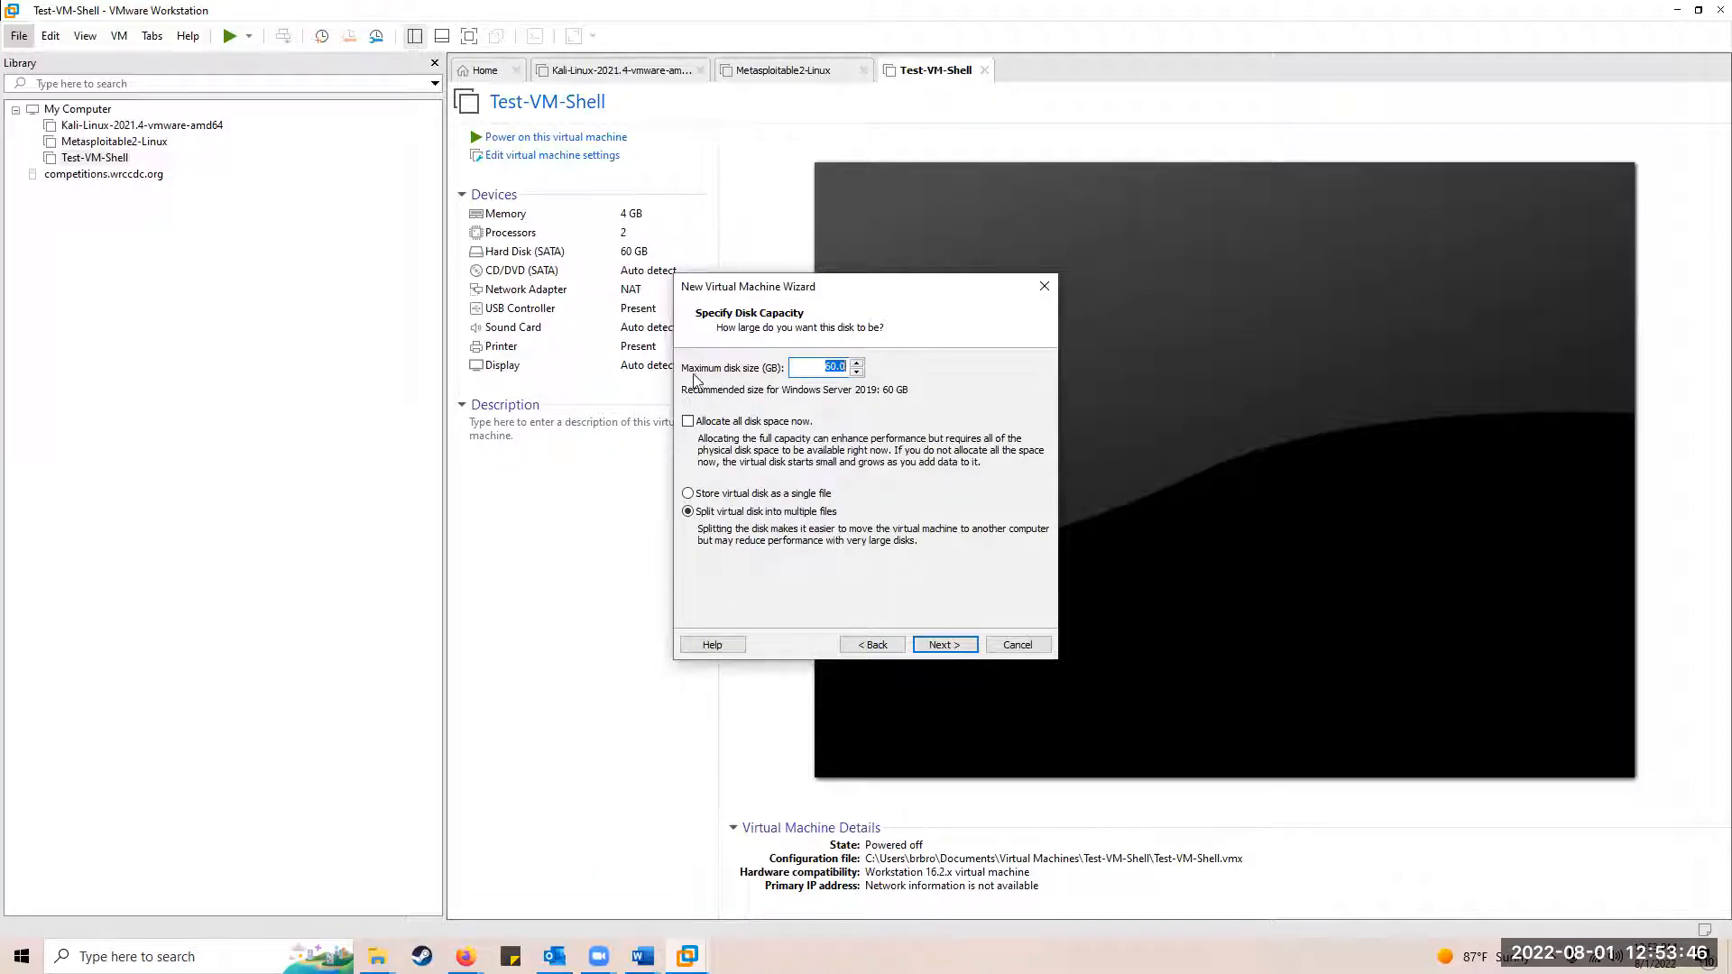
{"action": "left_click", "coordinate": [943, 644]}
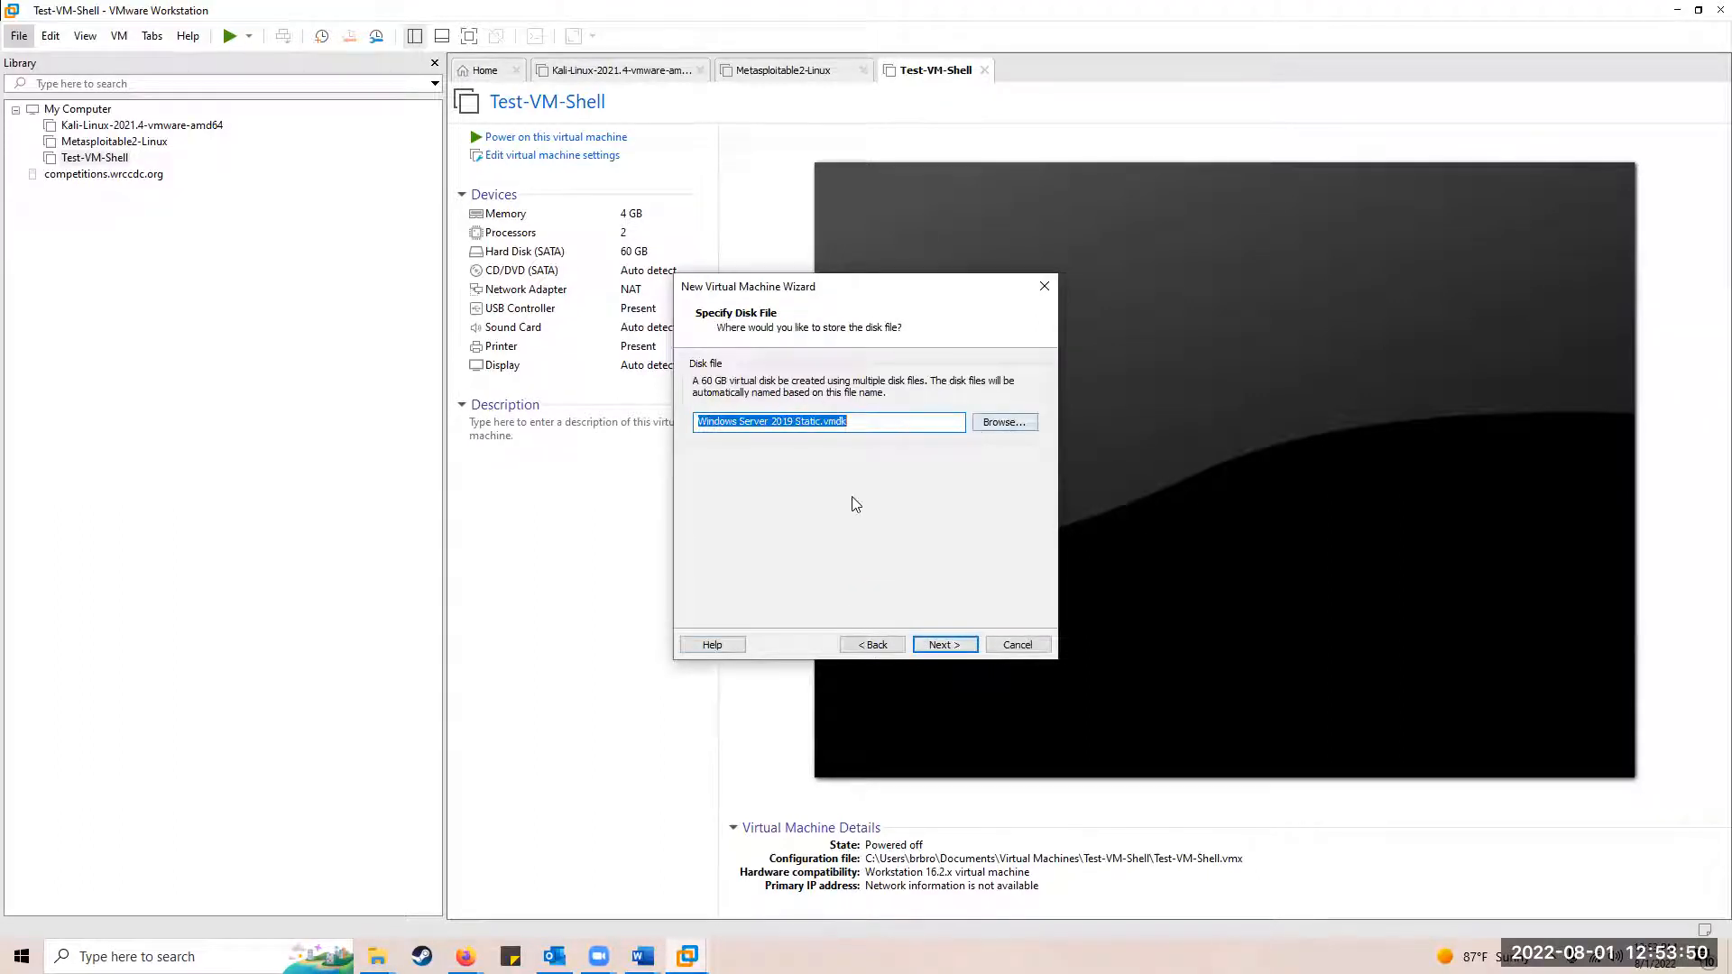
{"action": "left_click", "coordinate": [960, 649]}
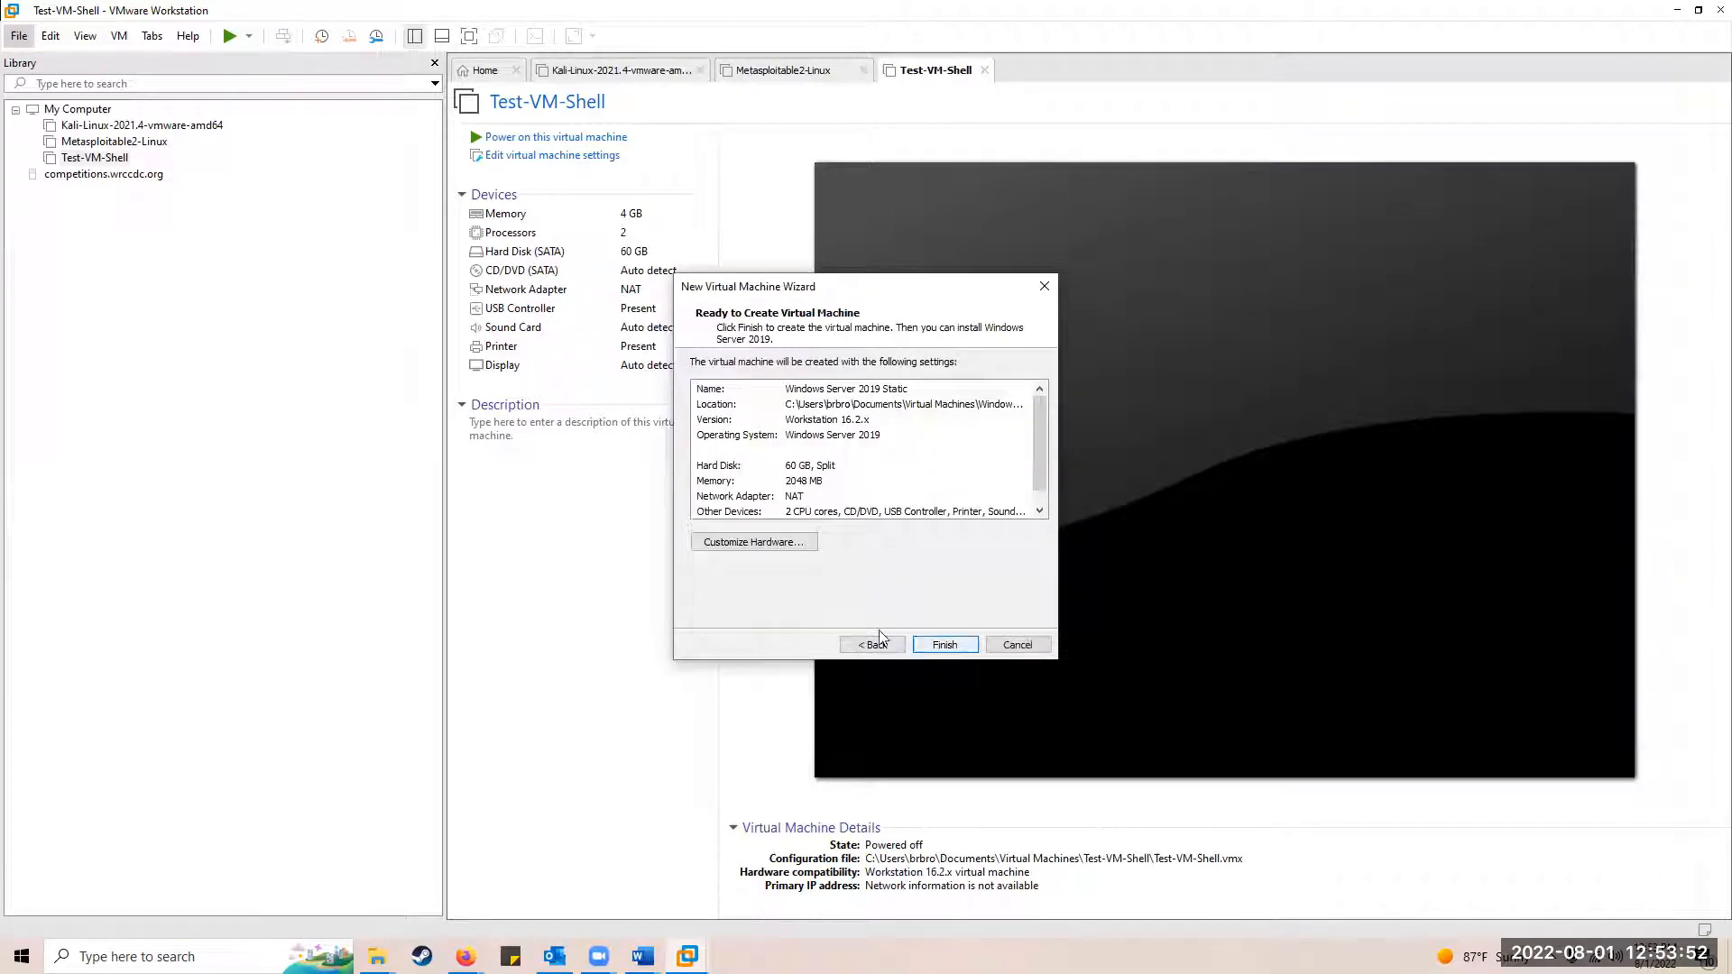
Step: Finish creating Windows Server 2019 Static, select it in the Library, and edit its settings
{"action": "left_click", "coordinate": [945, 645]}
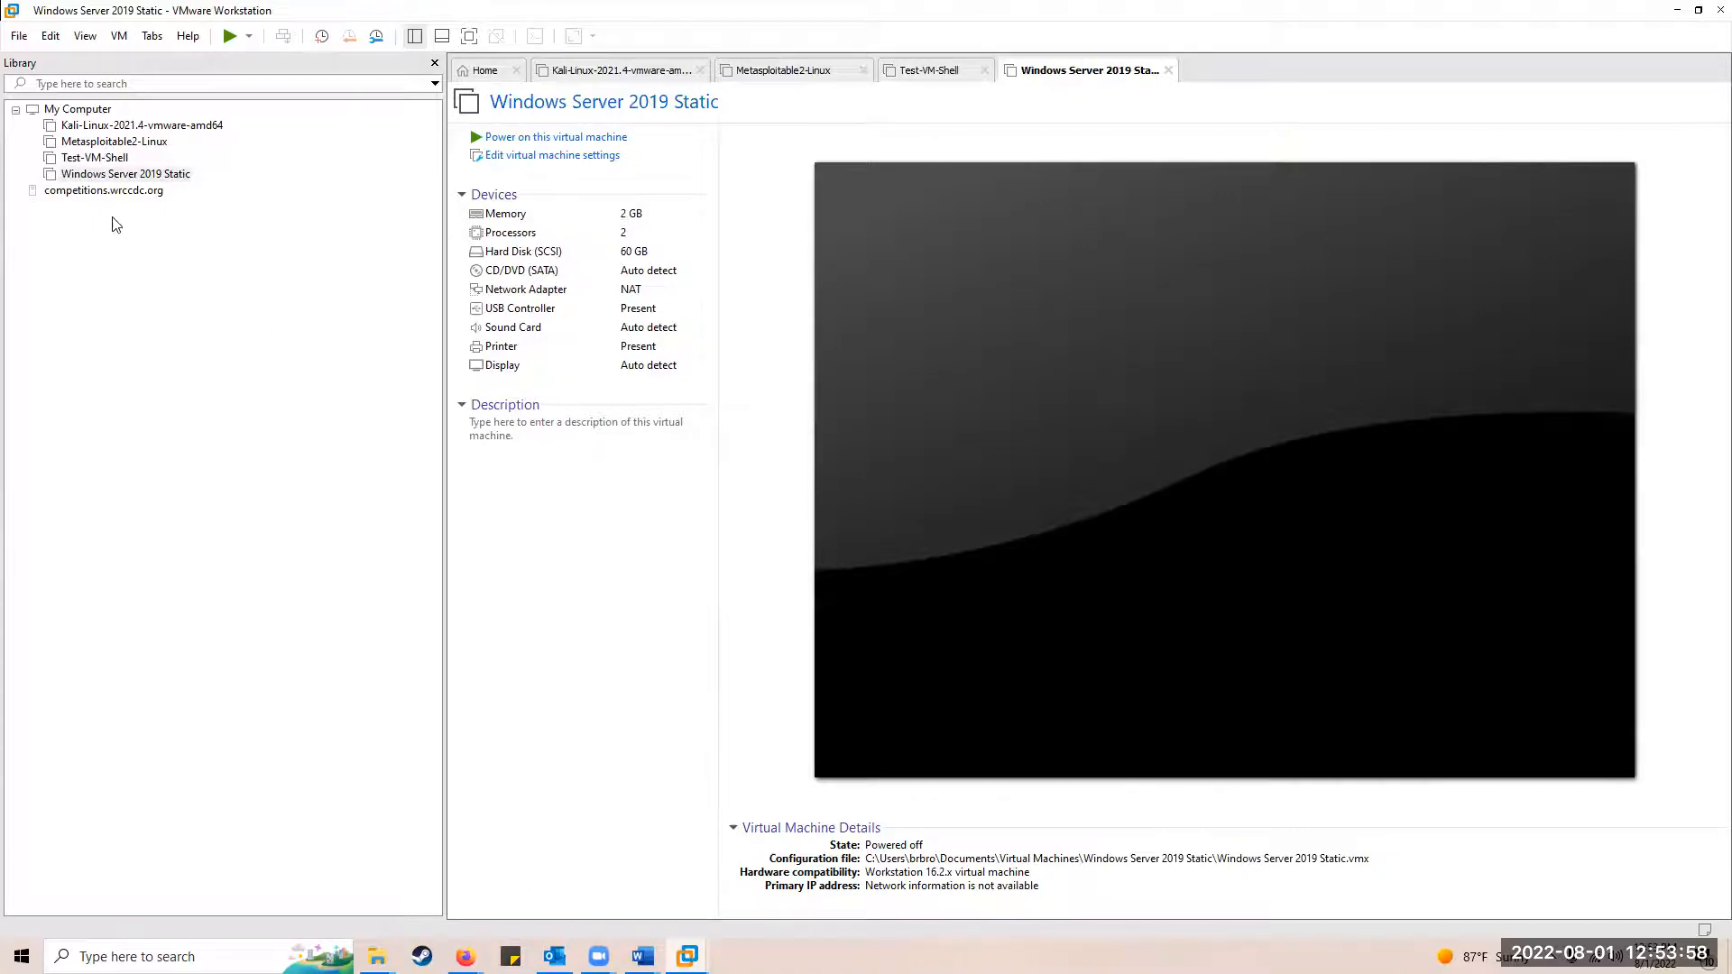
{"action": "left_click", "coordinate": [118, 174]}
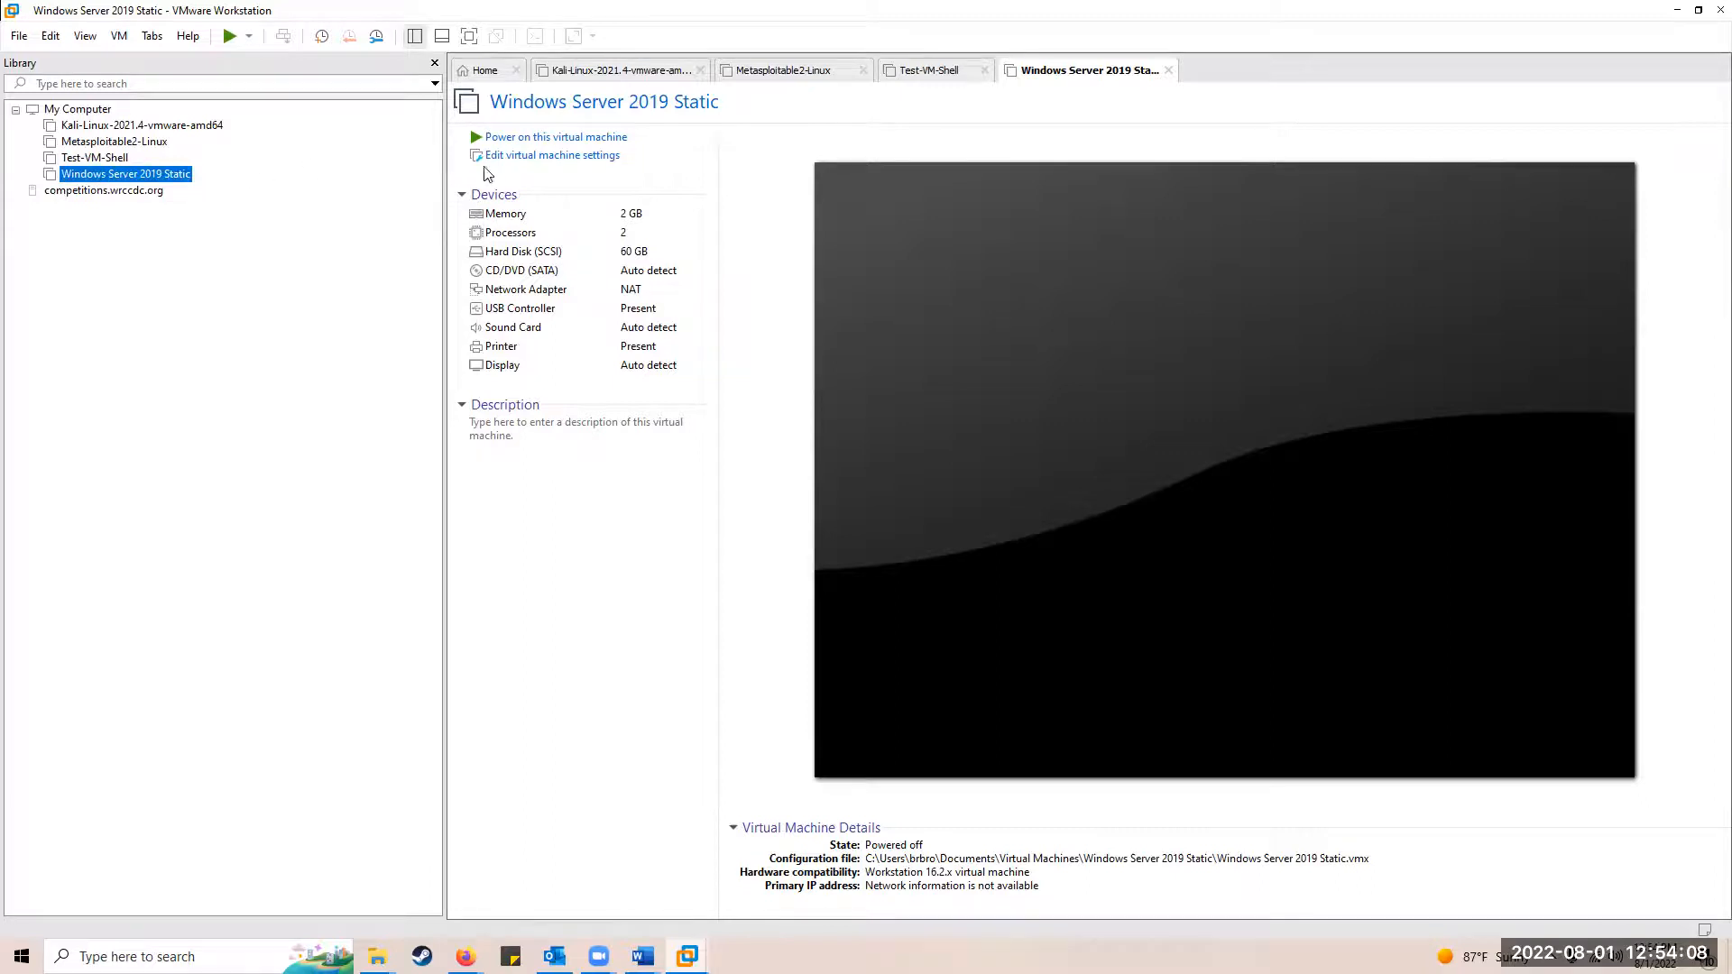
{"action": "left_click", "coordinate": [533, 161]}
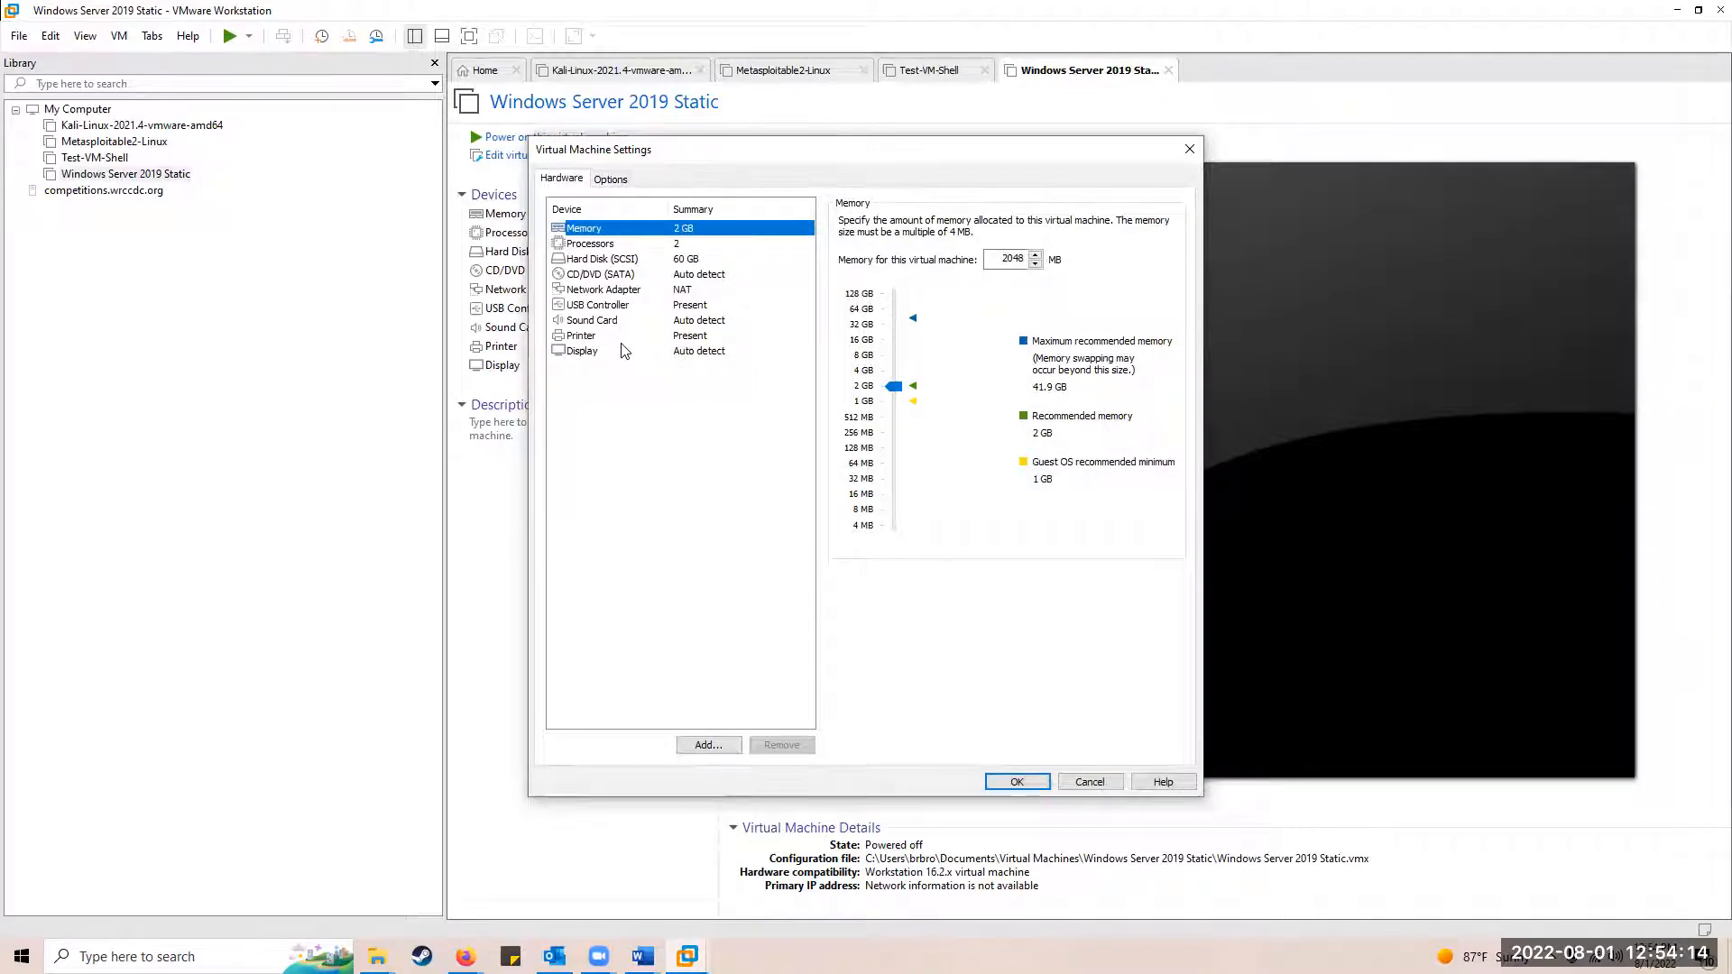
Step: Mount the Windows Server evaluation ISO from Documents > Virtual Machines on the CD/DVD drive and power on
{"action": "left_click", "coordinate": [591, 275]}
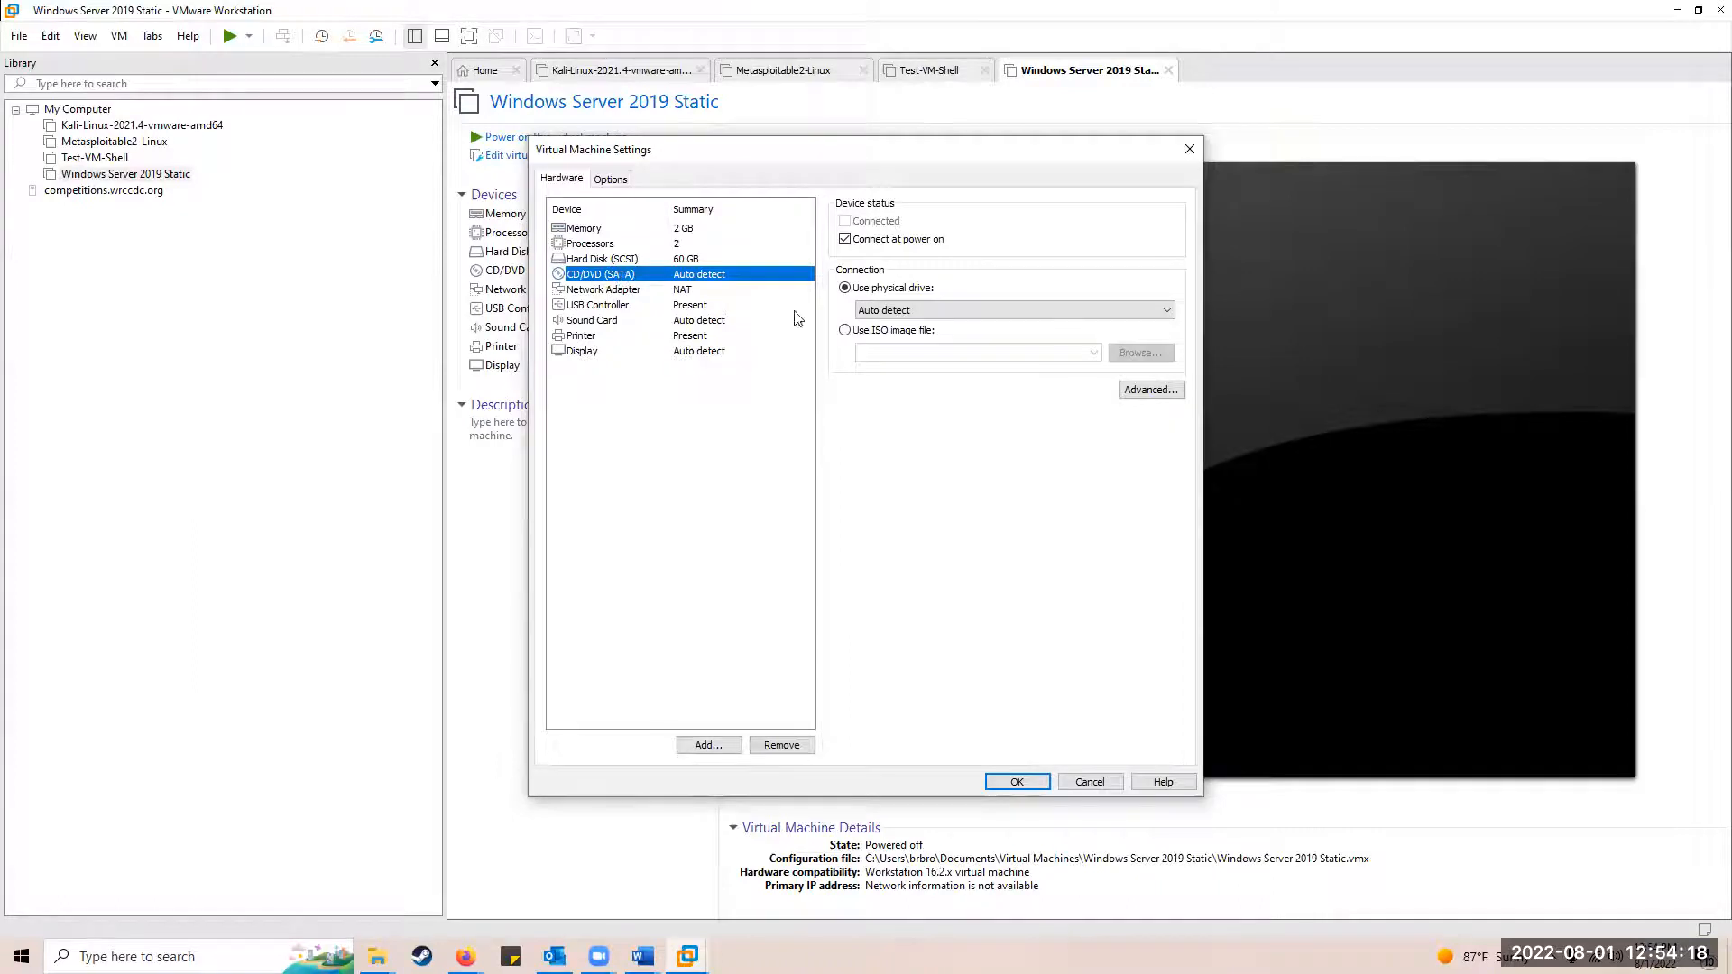
{"action": "left_click", "coordinate": [844, 331]}
{"action": "left_click", "coordinate": [1139, 354]}
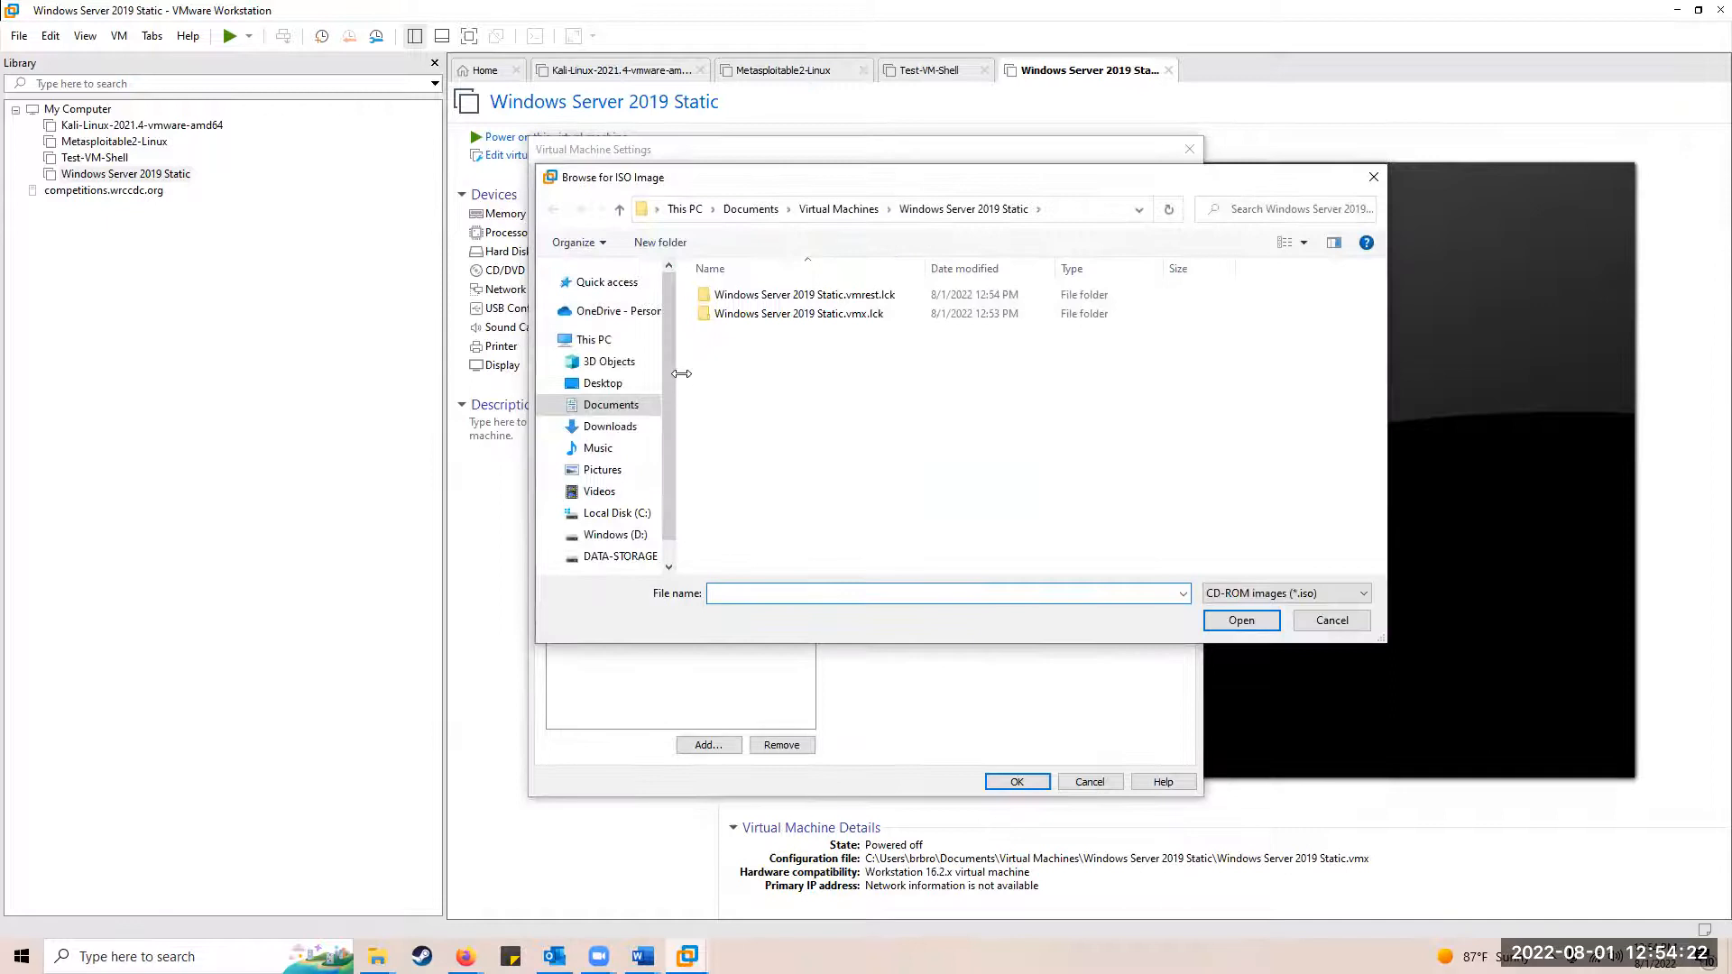
{"action": "left_click", "coordinate": [623, 414]}
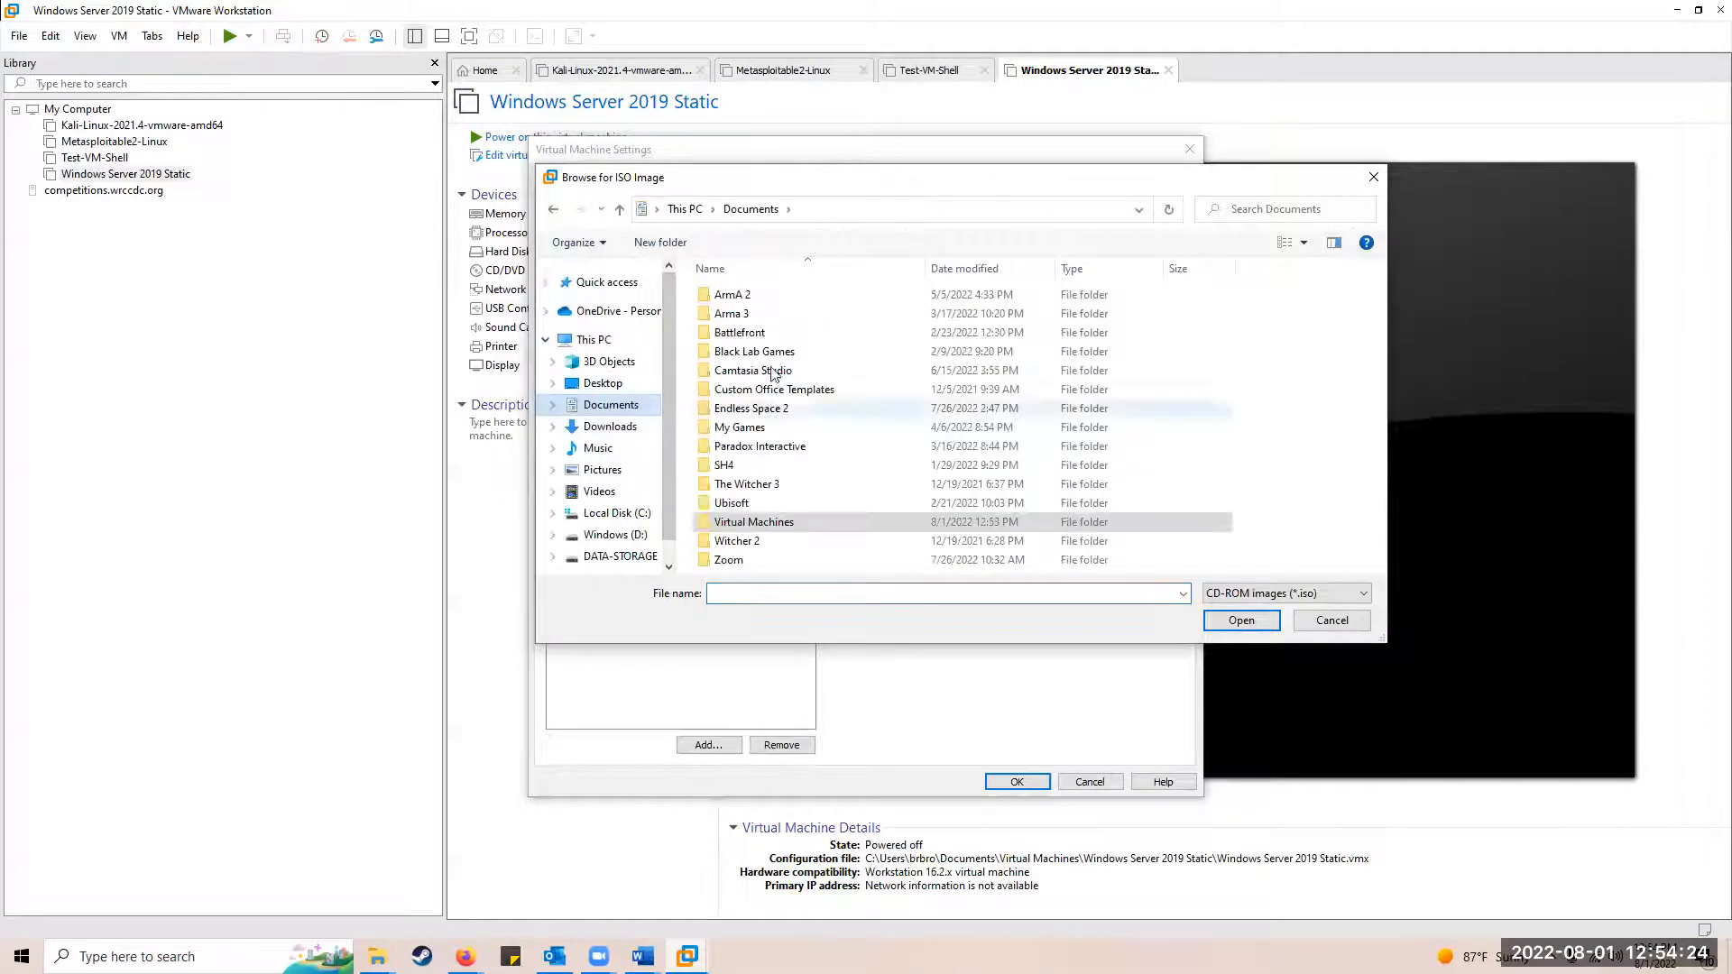
{"action": "double_click", "coordinate": [738, 512]}
{"action": "left_click", "coordinate": [805, 392]}
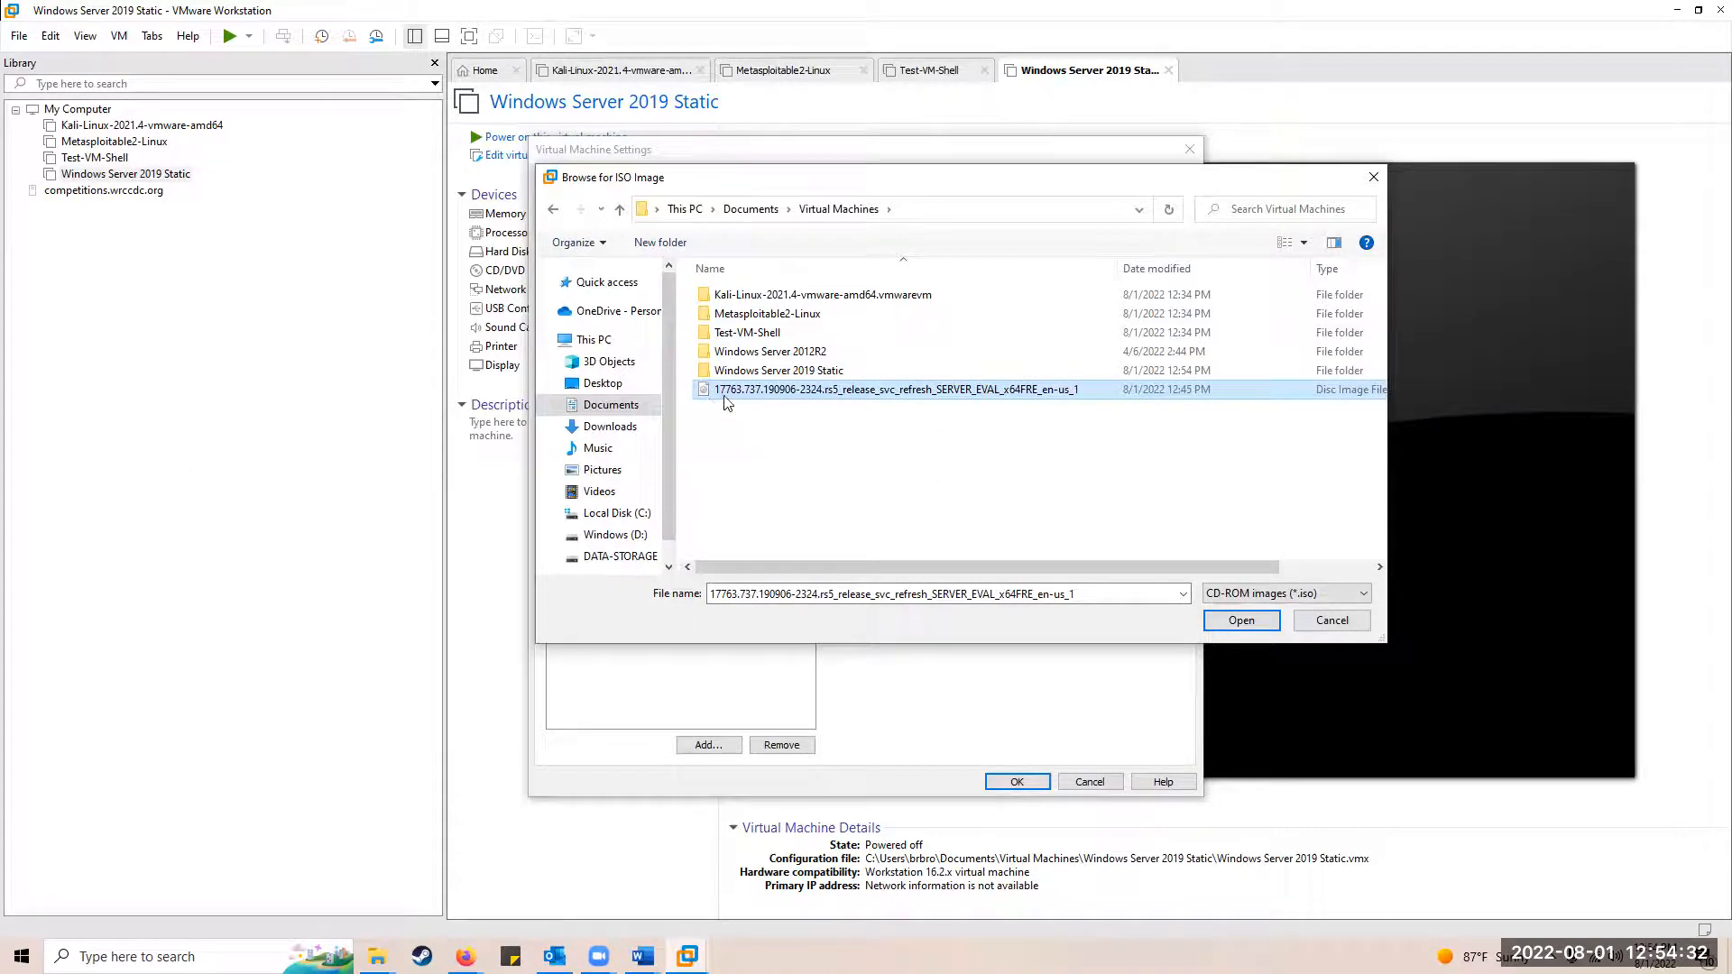
{"action": "left_click", "coordinate": [1230, 621]}
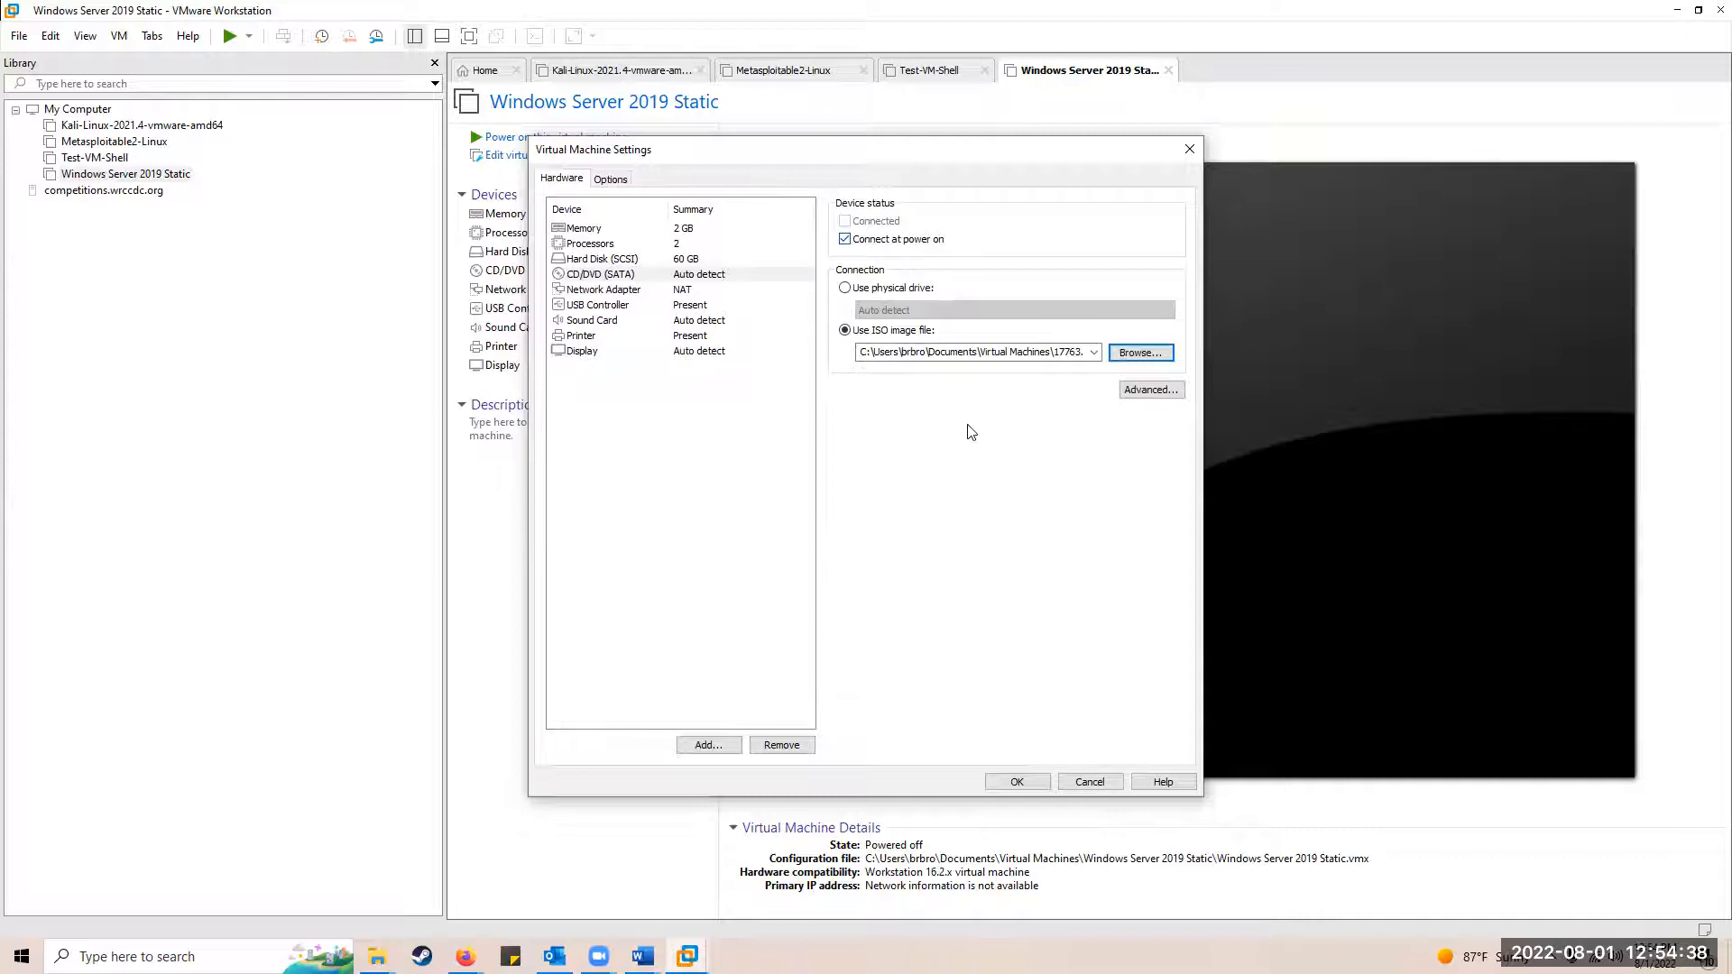
{"action": "left_click", "coordinate": [1017, 782]}
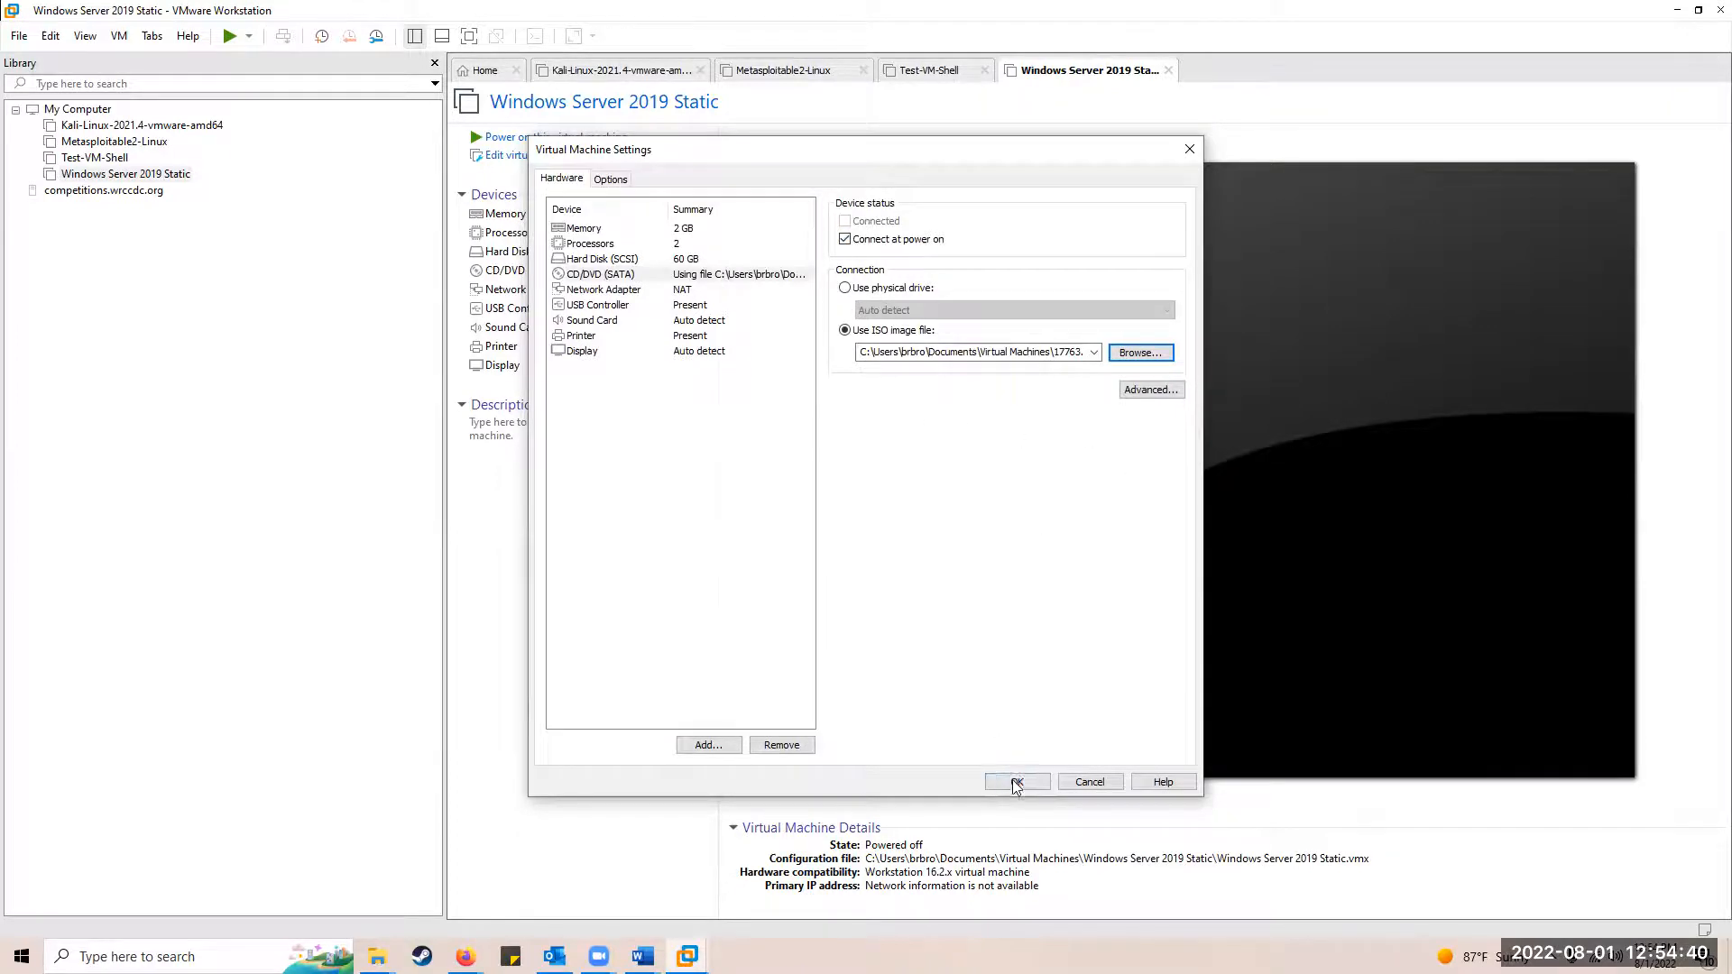
{"action": "left_click", "coordinate": [564, 140]}
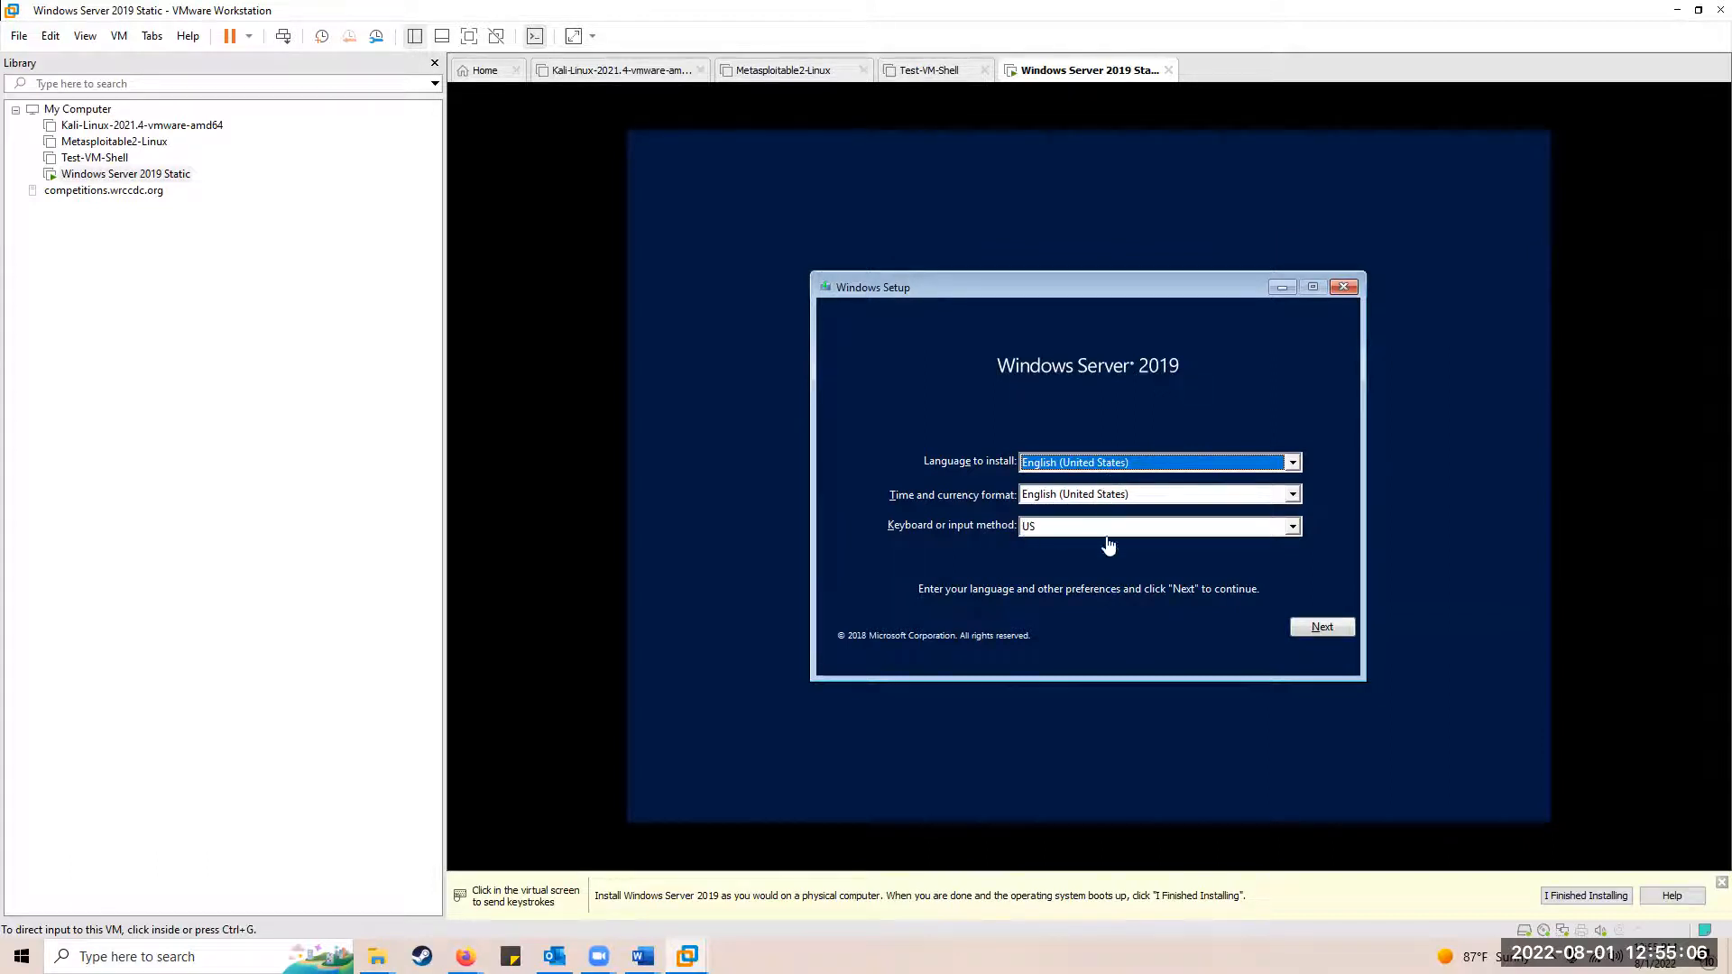
Step: Accept the US English language defaults in Windows Setup and choose Install now
{"action": "left_click", "coordinate": [1317, 631]}
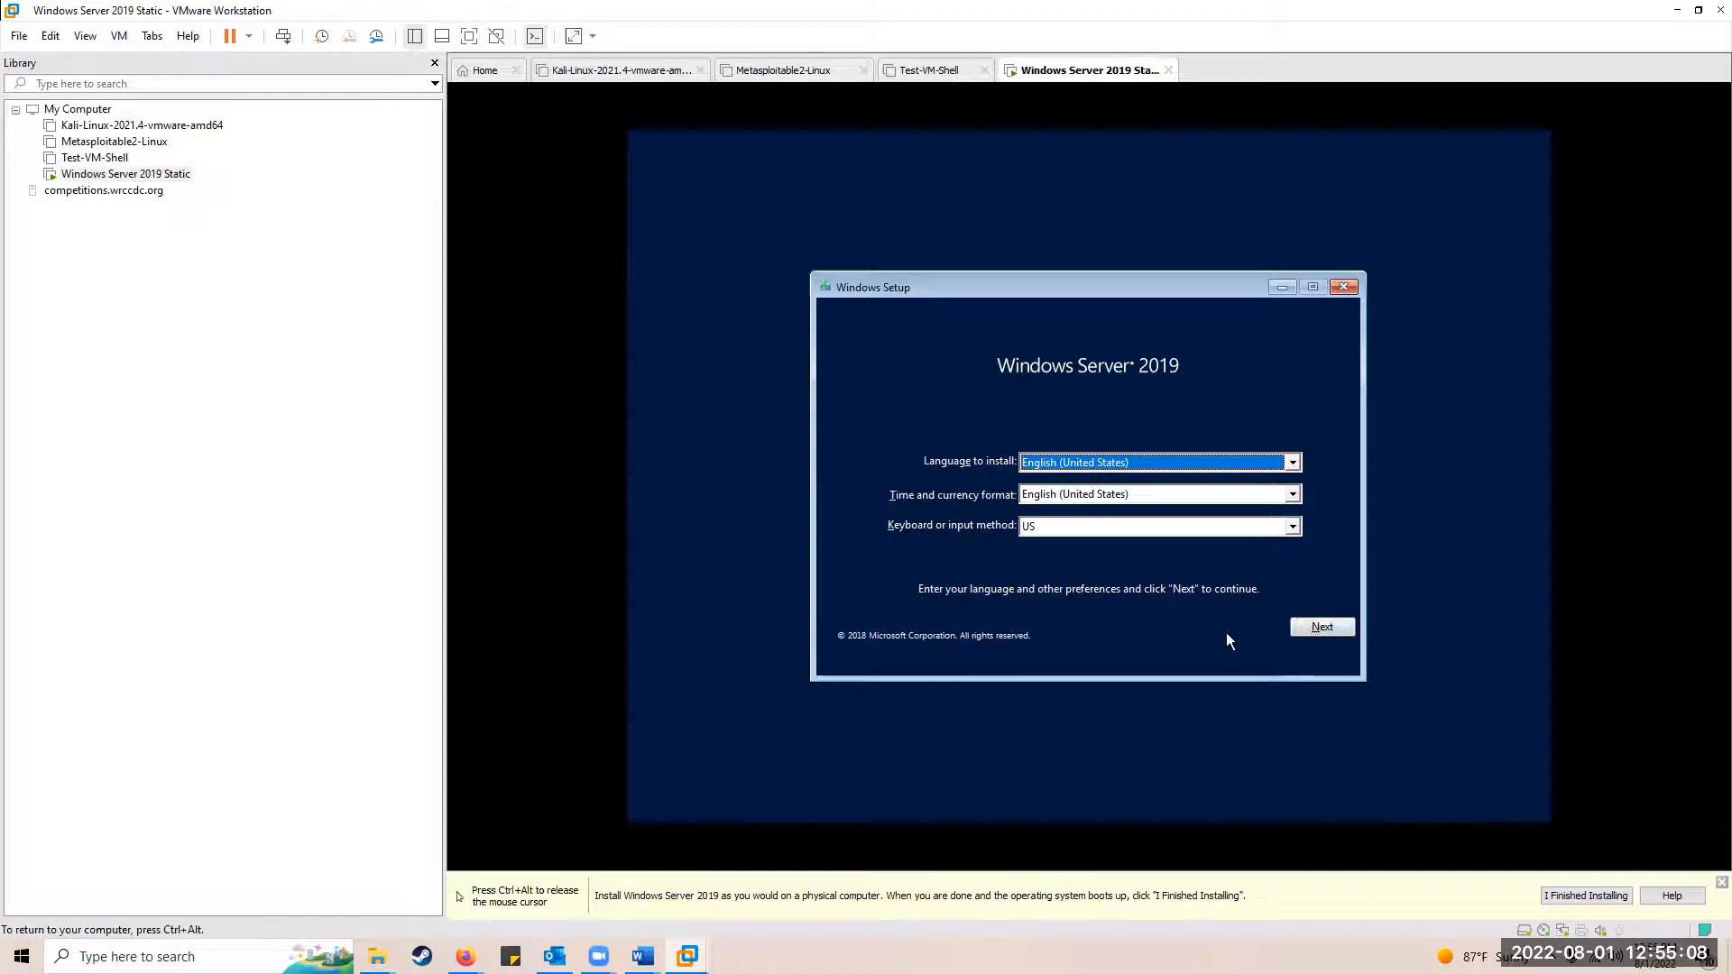
{"action": "left_click", "coordinate": [1314, 631]}
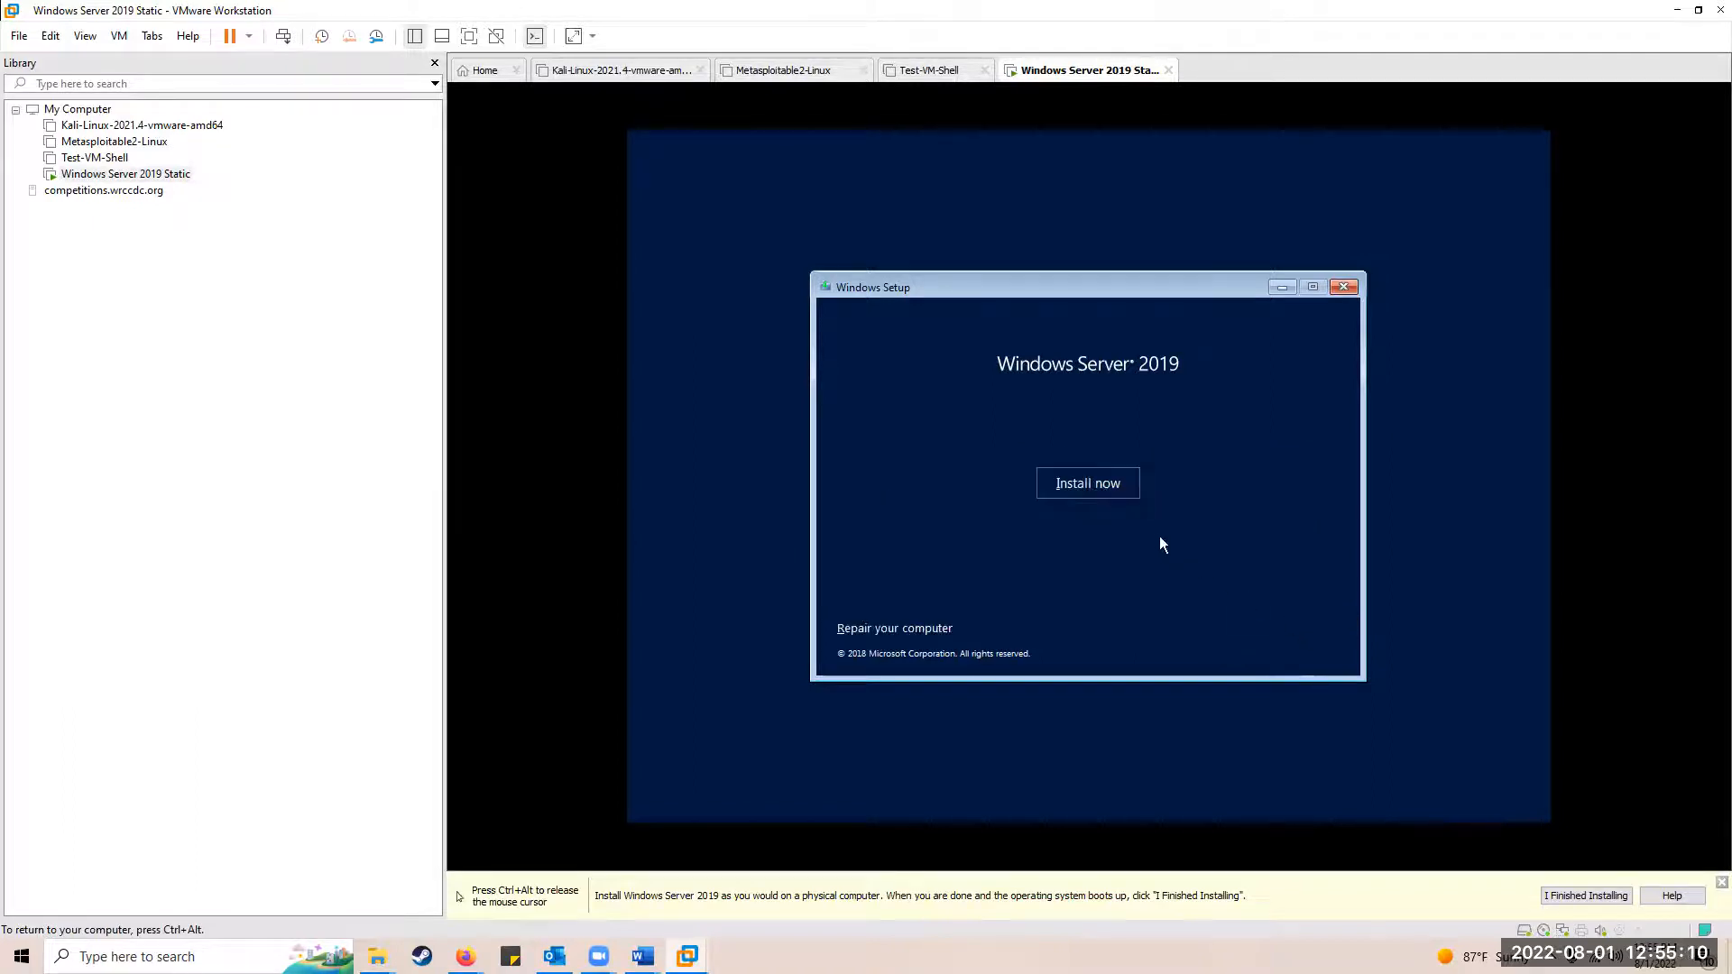
{"action": "left_click", "coordinate": [1085, 486]}
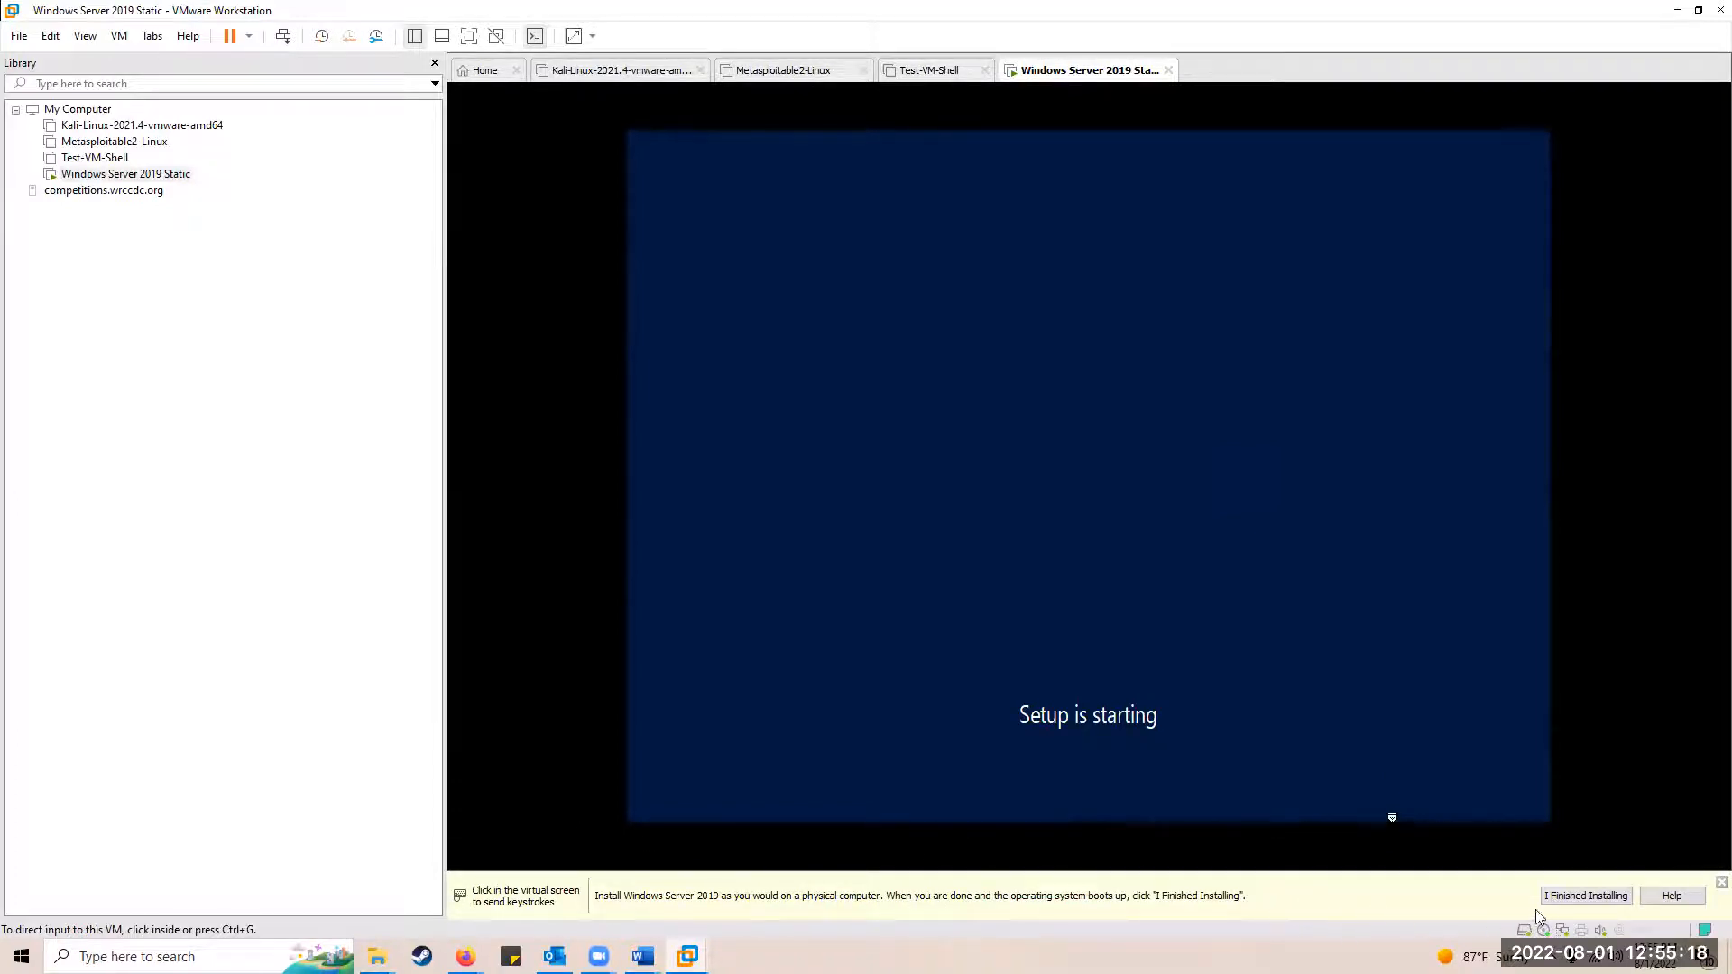
Step: Dismiss the VMware hint and choose Windows Server 2019 Standard Evaluation (Desktop Experience)
{"action": "left_click", "coordinate": [1722, 883]}
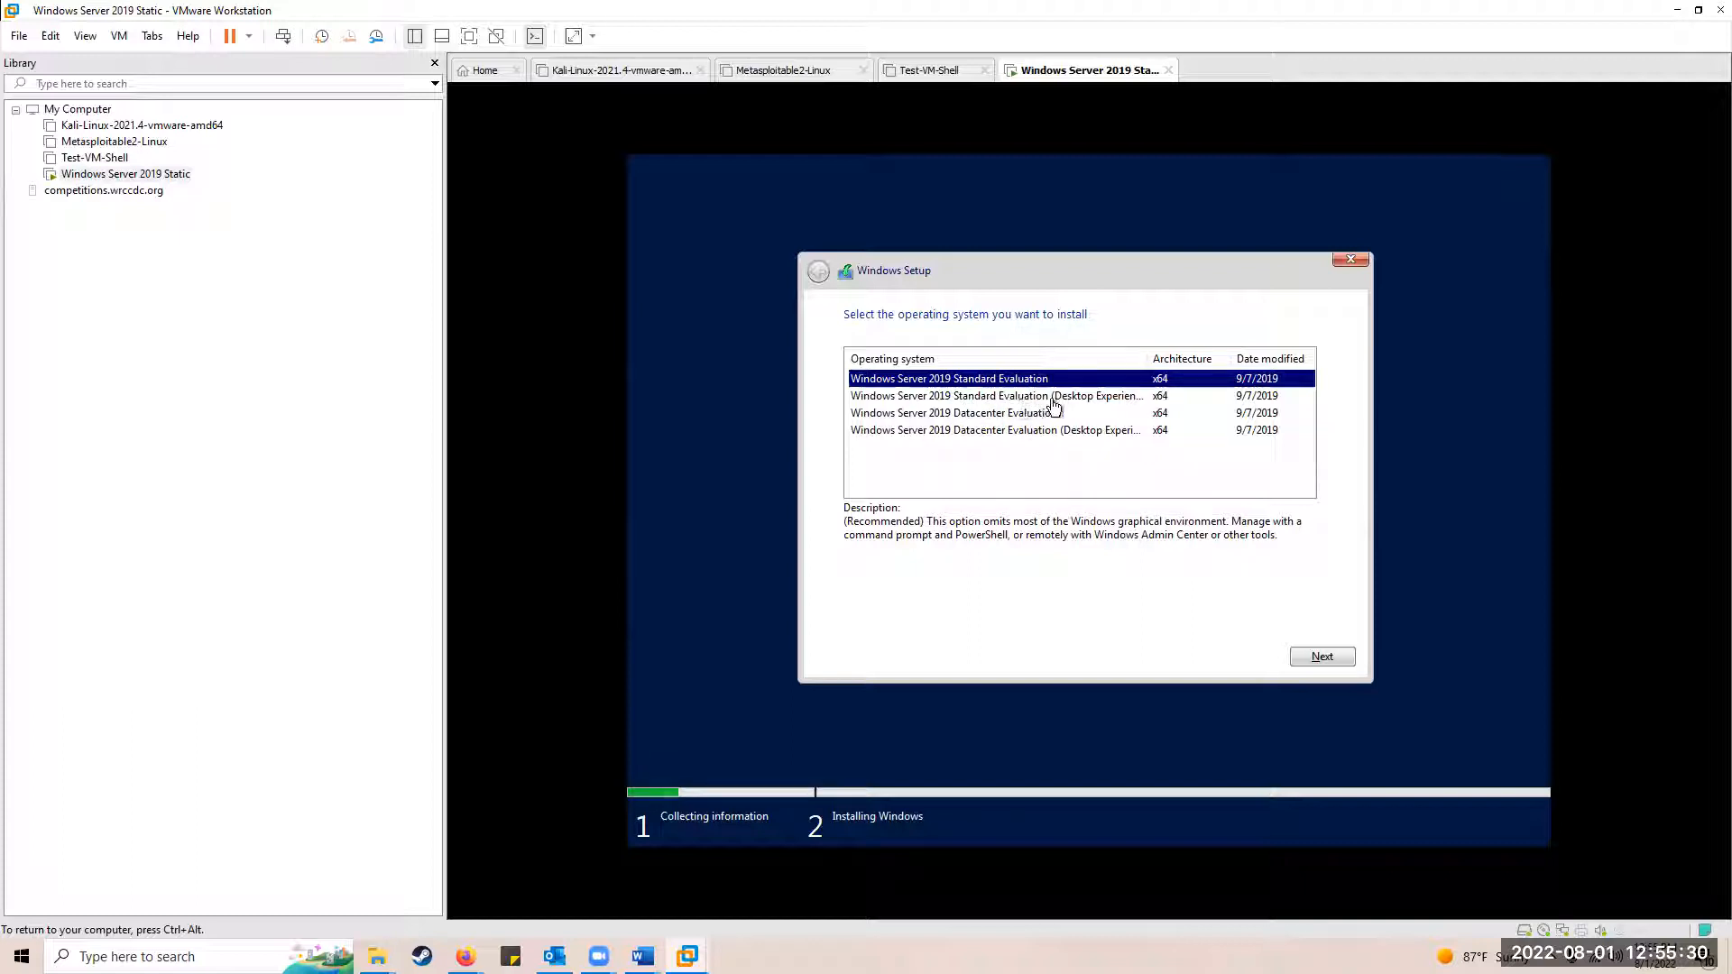
{"action": "left_click_drag", "start_coordinate": [1147, 358], "coordinate": [1195, 355]}
{"action": "left_click", "coordinate": [1092, 399]}
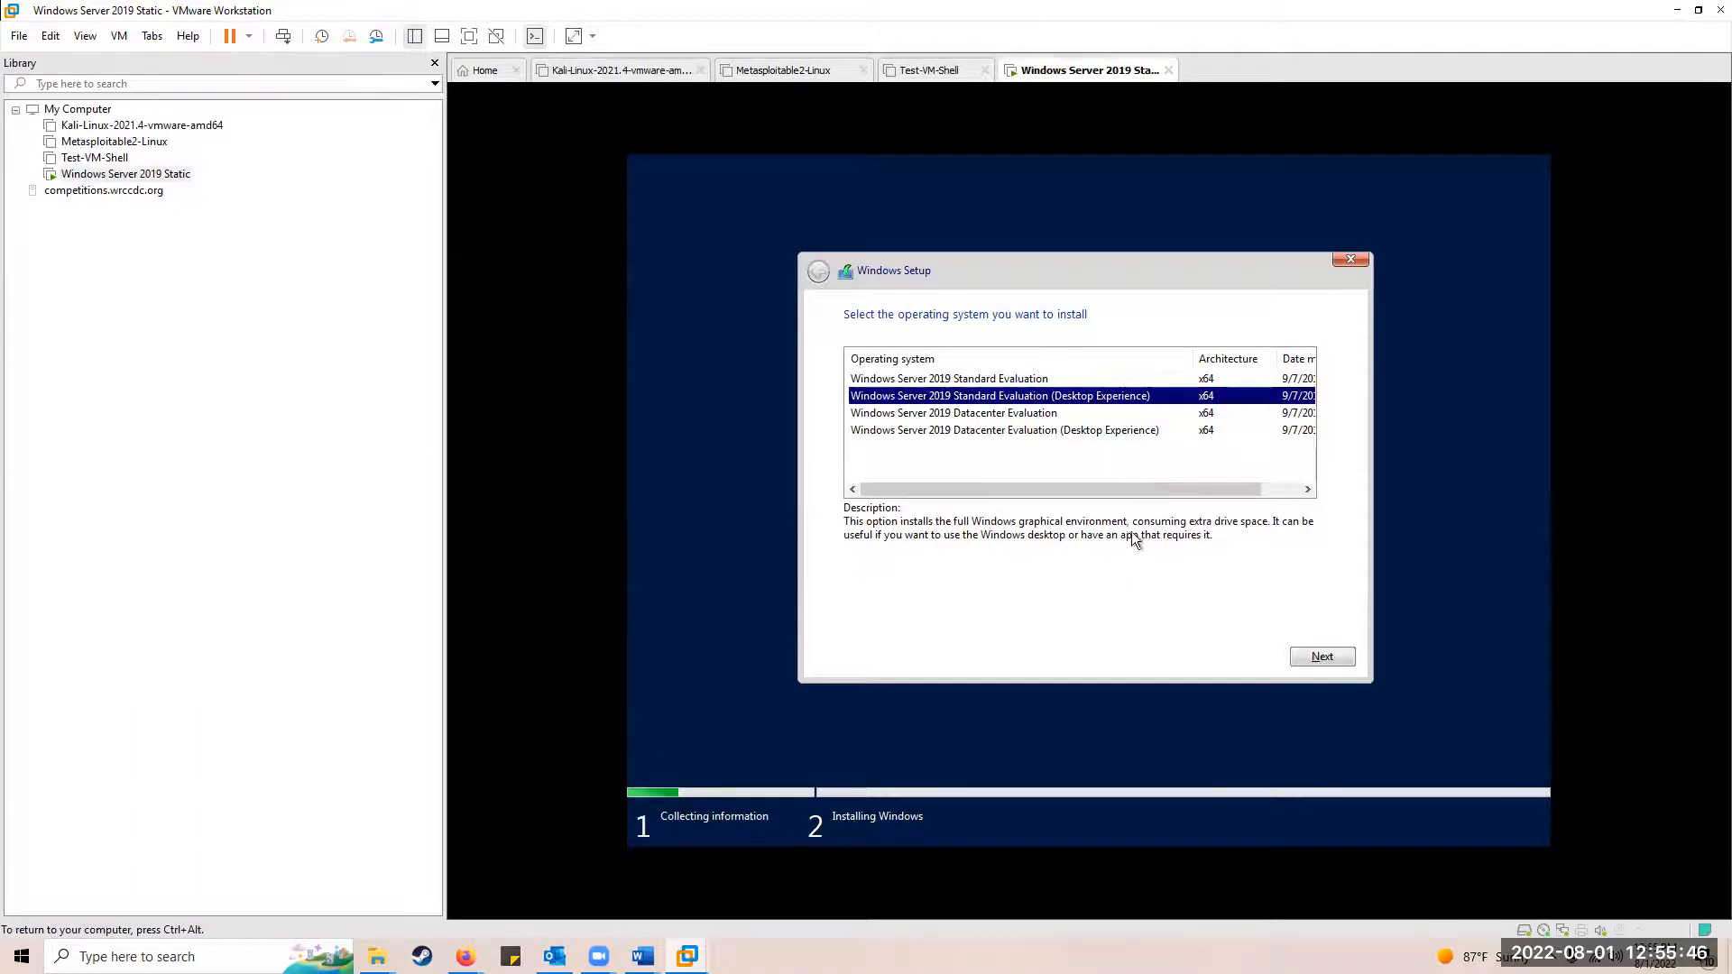
{"action": "left_click", "coordinate": [1322, 657]}
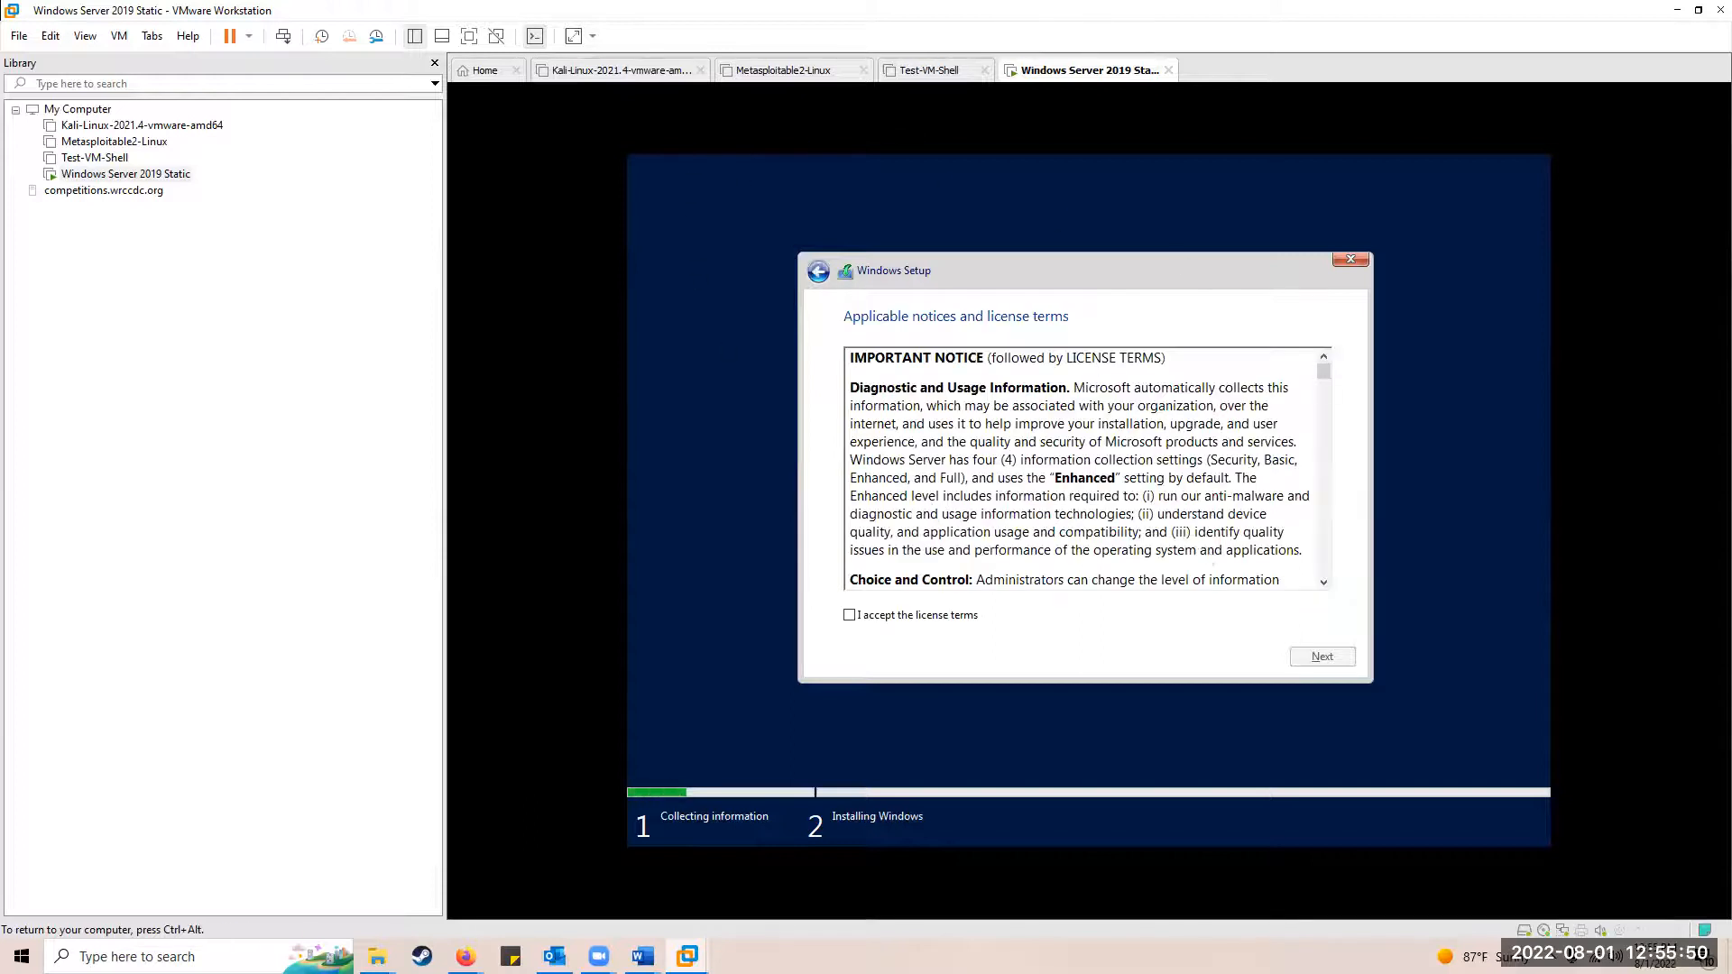
Step: Accept the license terms and run a custom install onto Drive 0's unallocated space
{"action": "left_click", "coordinate": [849, 615]}
{"action": "left_click", "coordinate": [1320, 657]}
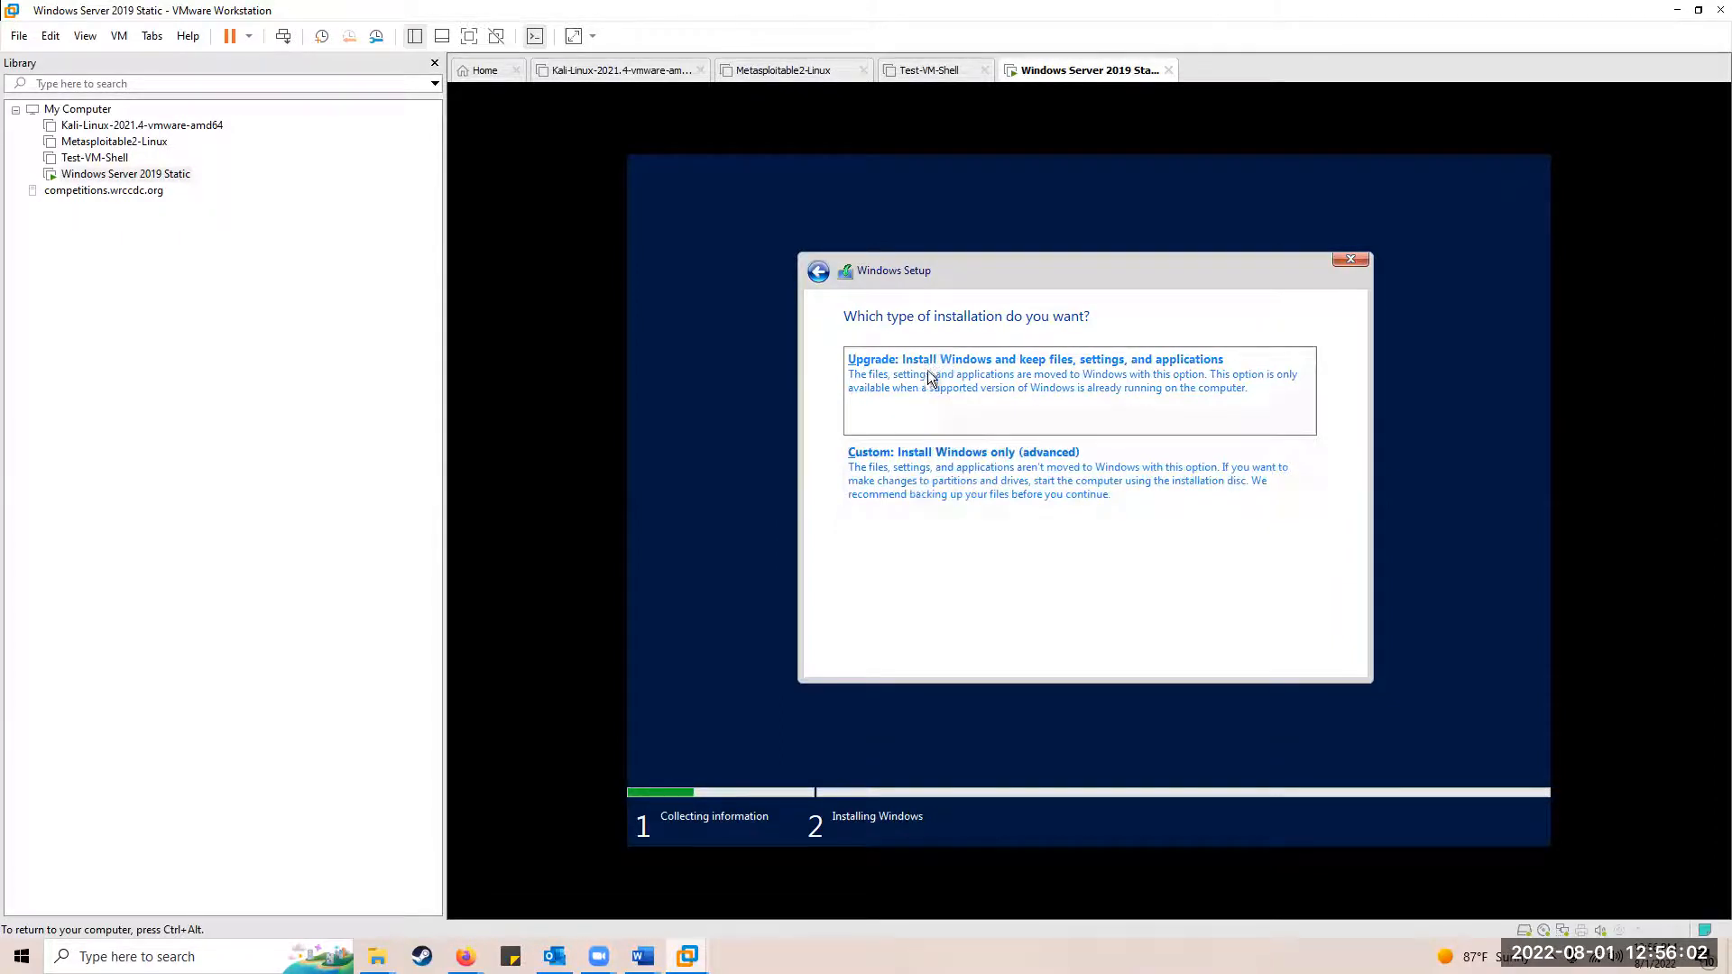
{"action": "left_click", "coordinate": [945, 468]}
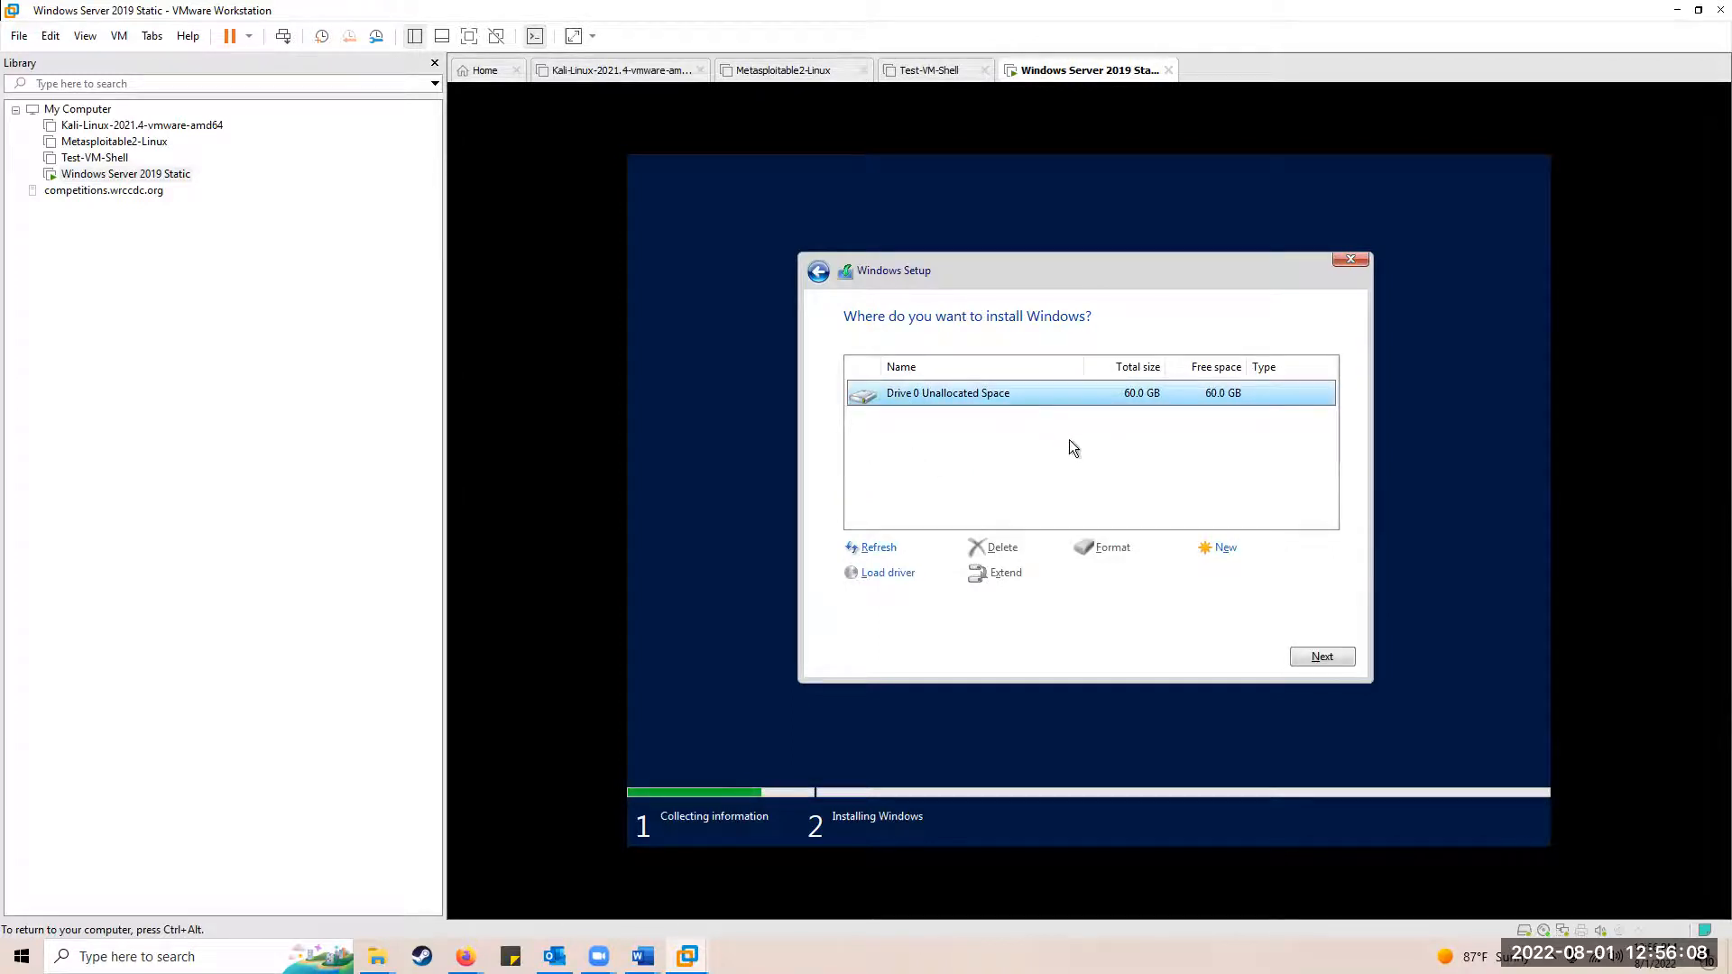
{"action": "left_click", "coordinate": [1319, 655]}
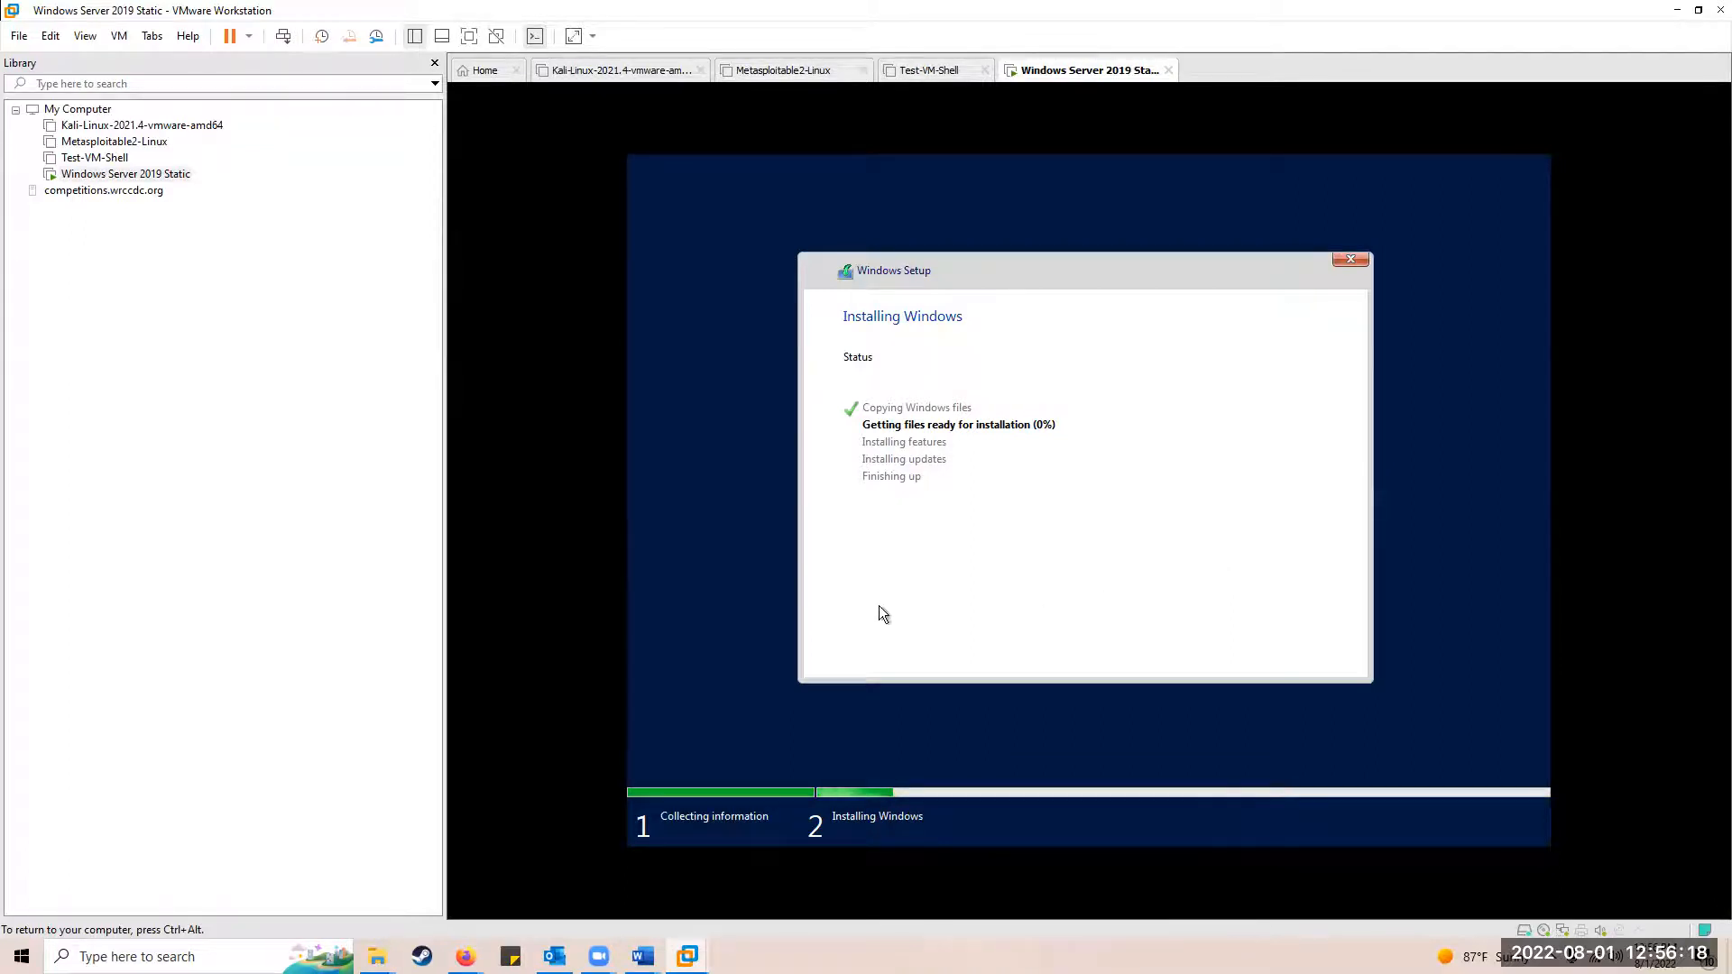
Step: Release input from the VM and wait for installation to reach the Administrator password screen
{"action": "key", "text": "ctrl+alt"}
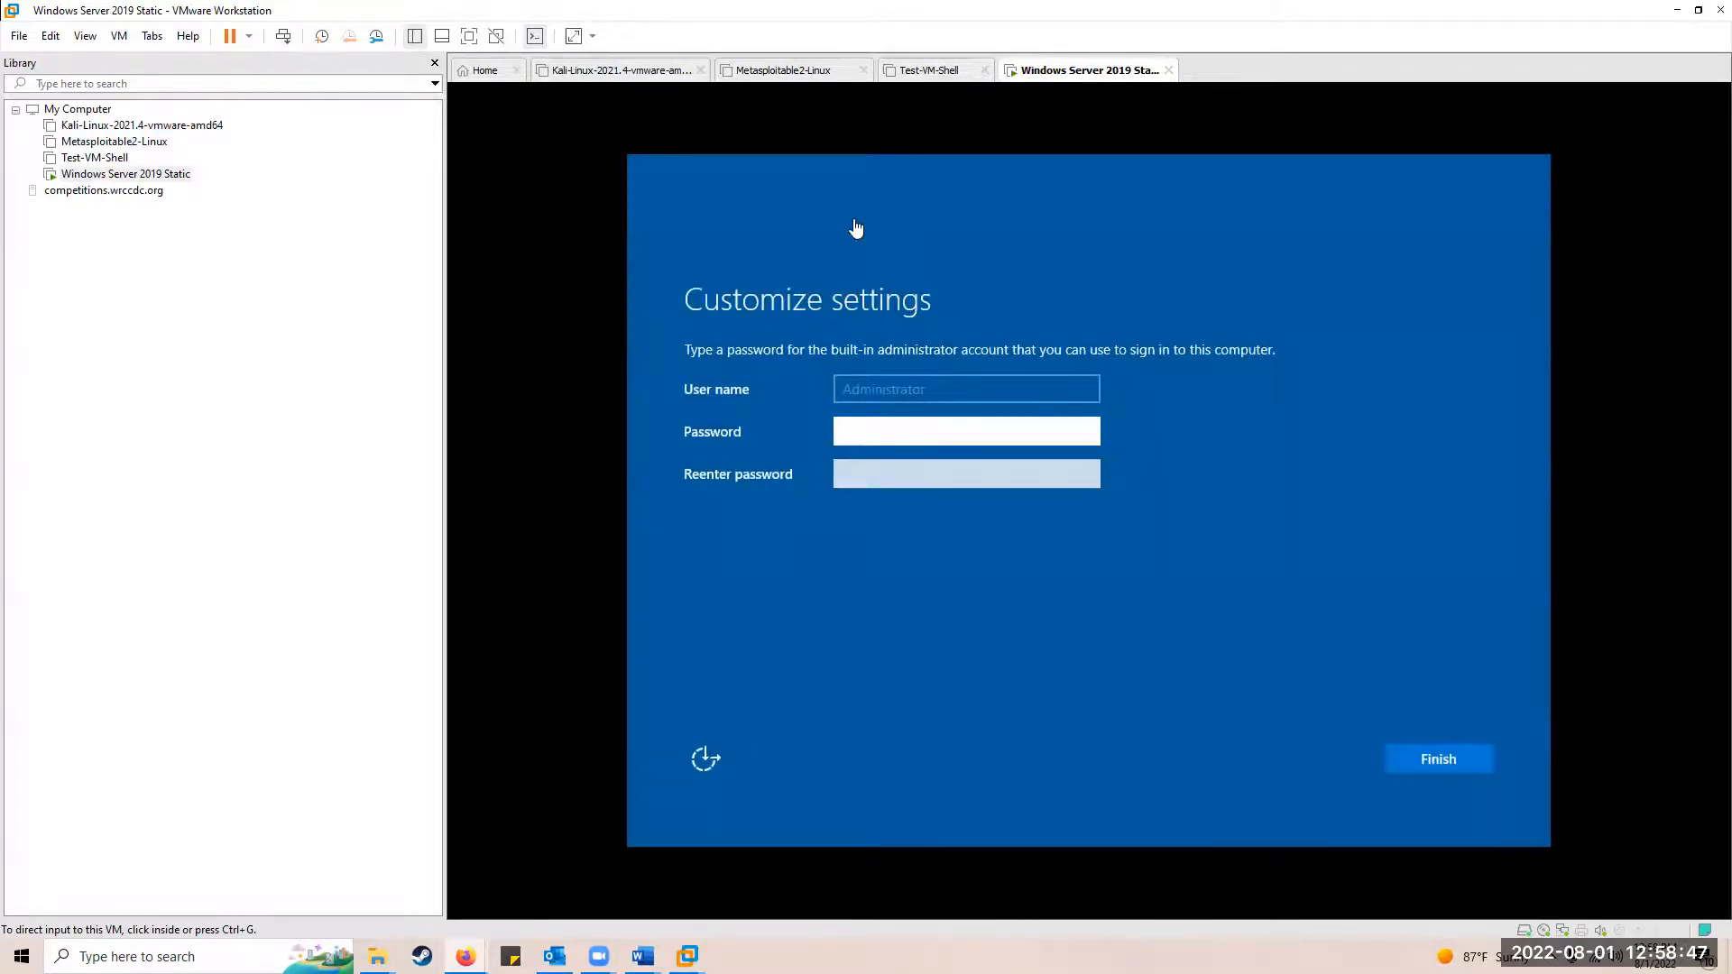
{"action": "mouse_move", "coordinate": [643, 956]}
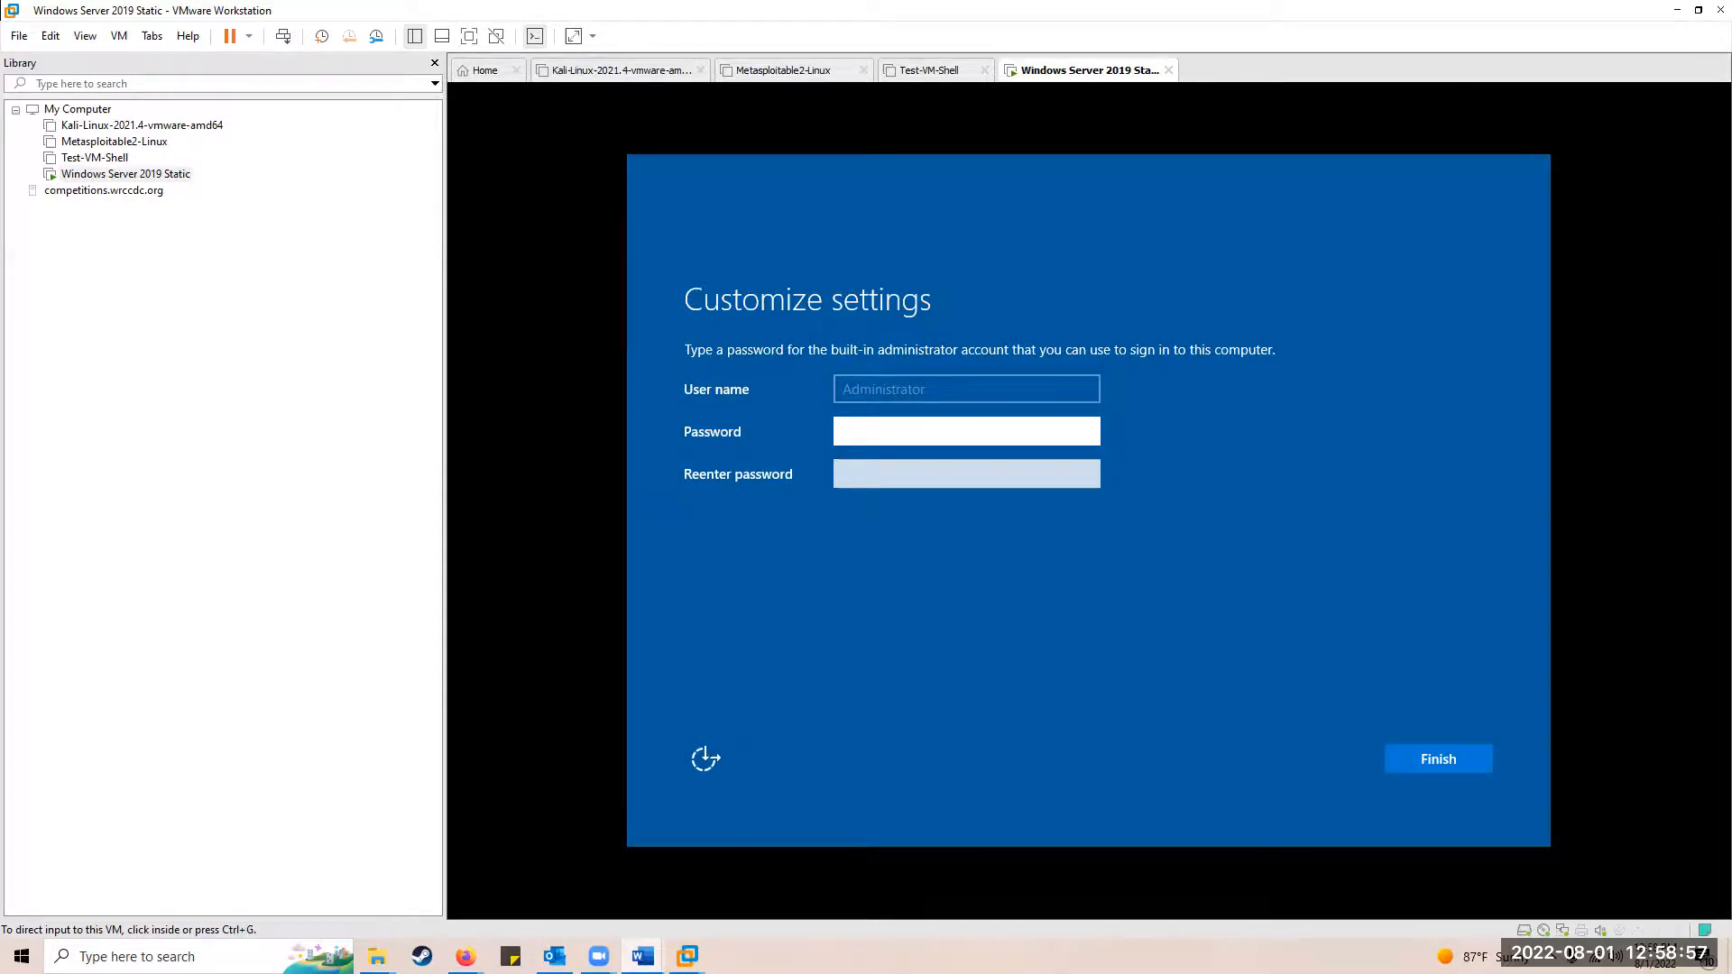
{"action": "left_click_drag", "start_coordinate": [850, 43], "coordinate": [851, 7]}
Step: Scroll the lab document to step 13, select the administrator password, and return to VMware
{"action": "scroll", "coordinate": [669, 496], "scroll_direction": "down", "scroll_amount": 5}
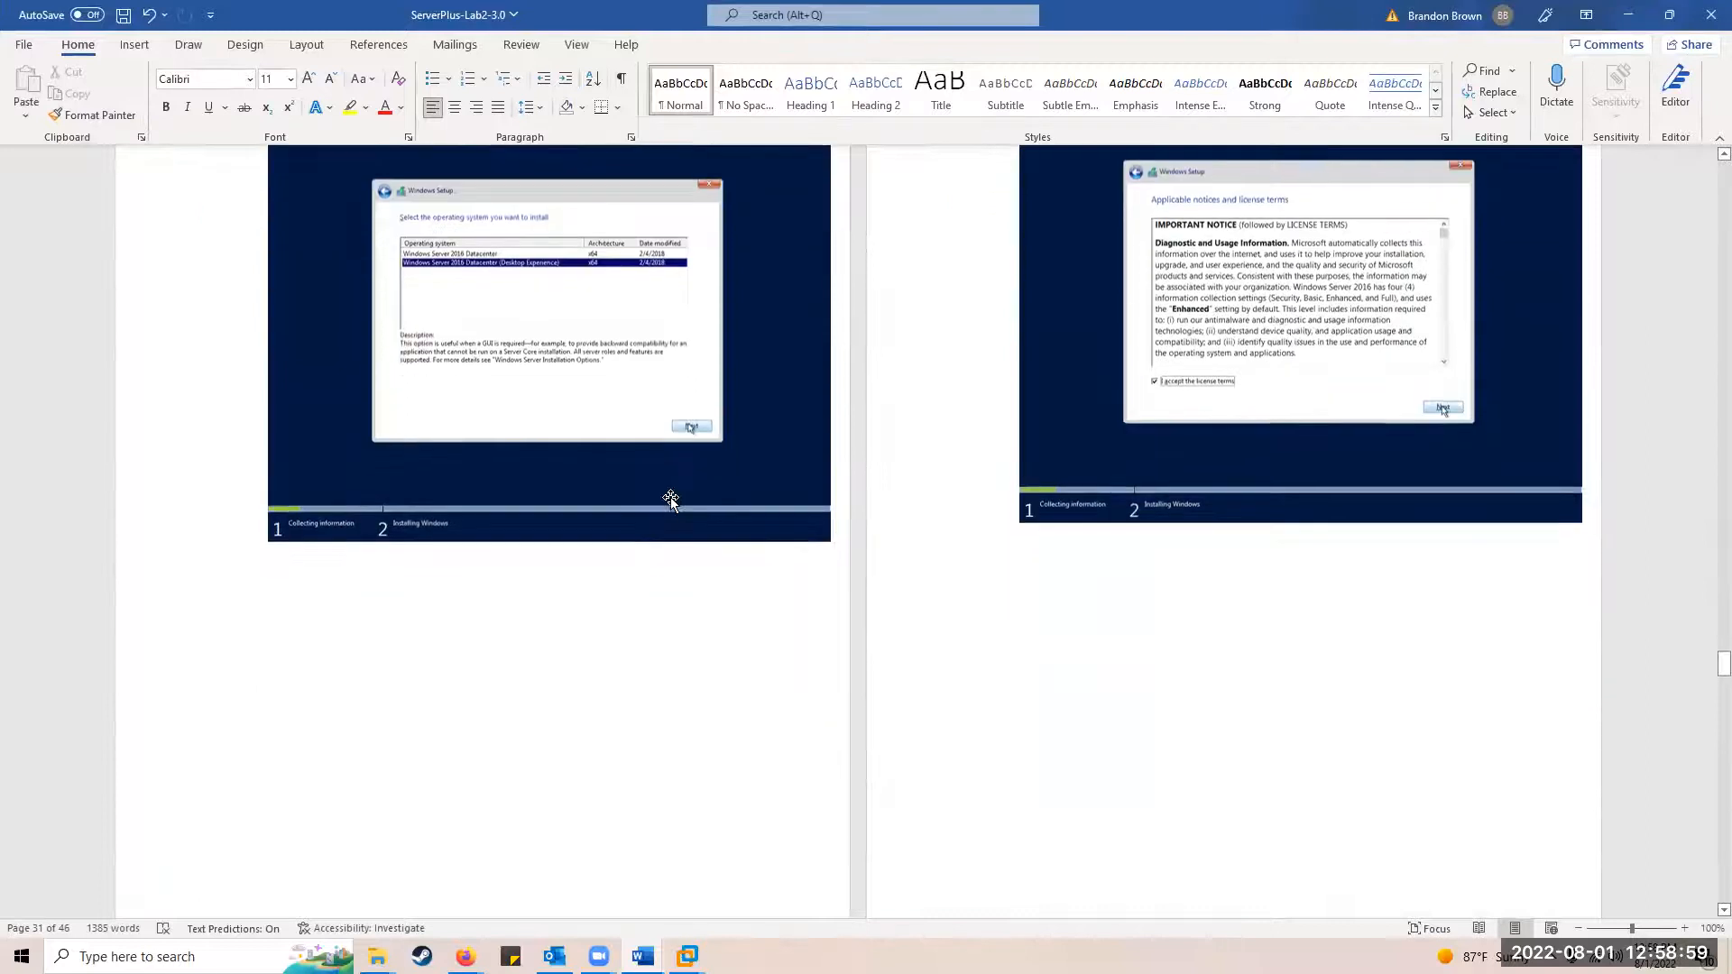
{"action": "scroll", "coordinate": [692, 377], "scroll_direction": "down", "scroll_amount": 5}
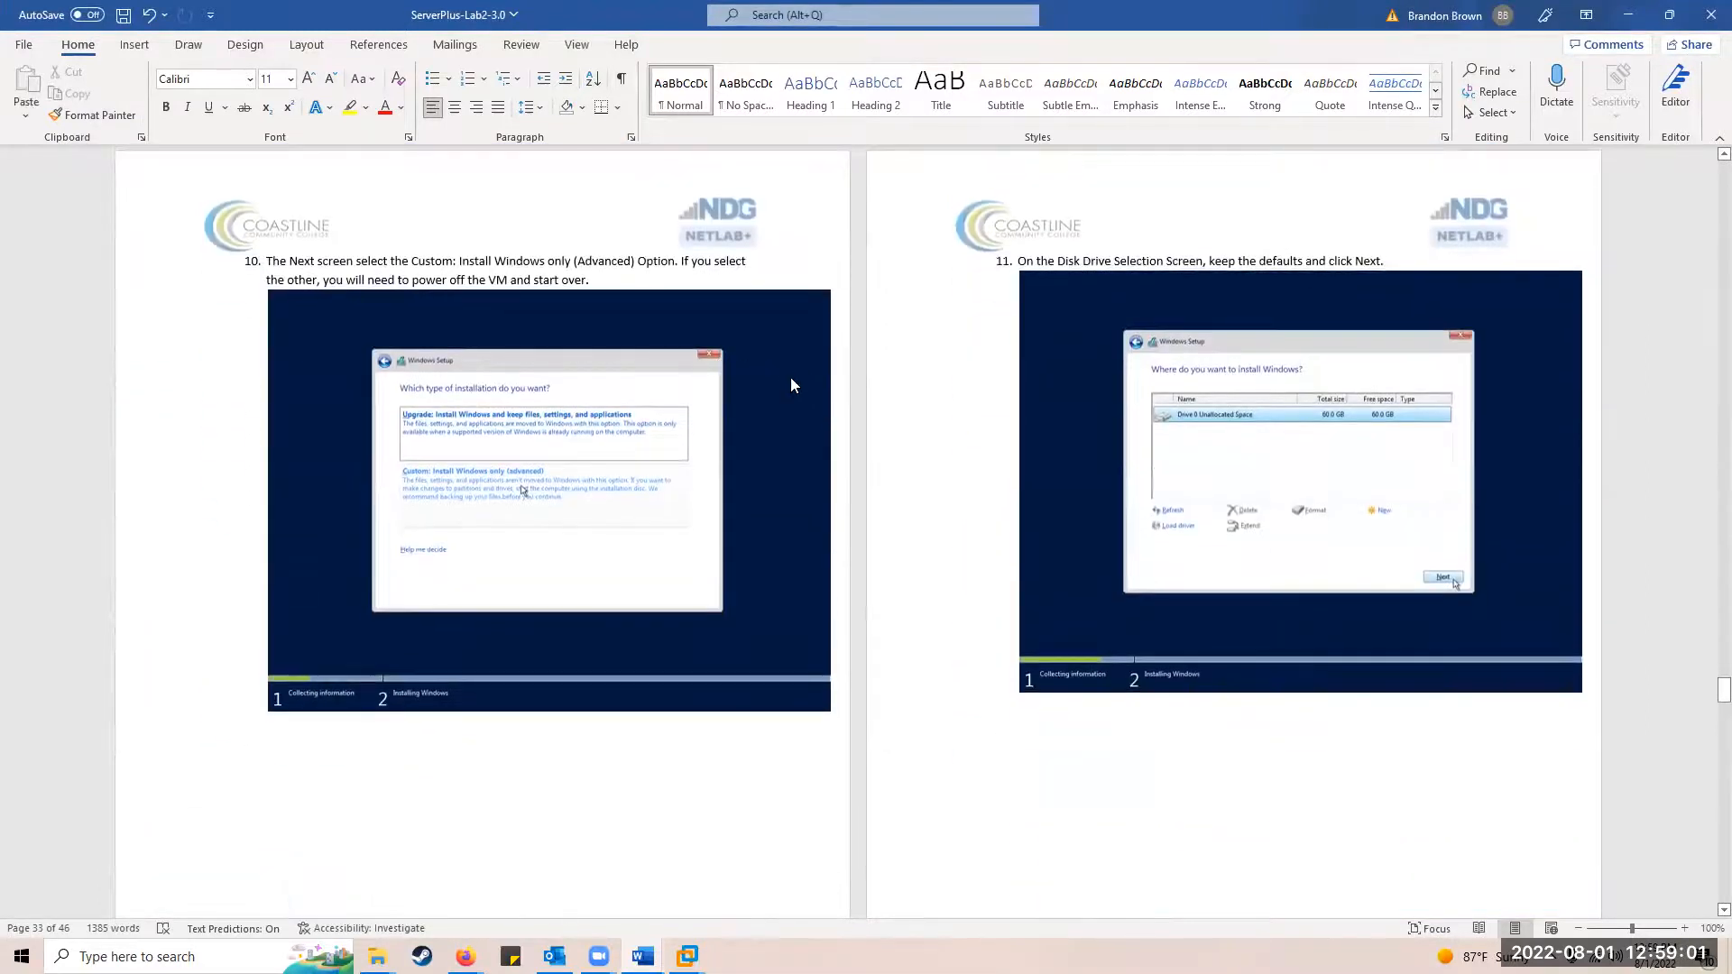
{"action": "scroll", "coordinate": [791, 378], "scroll_direction": "down", "scroll_amount": 8}
{"action": "scroll", "coordinate": [790, 377], "scroll_direction": "up", "scroll_amount": 15}
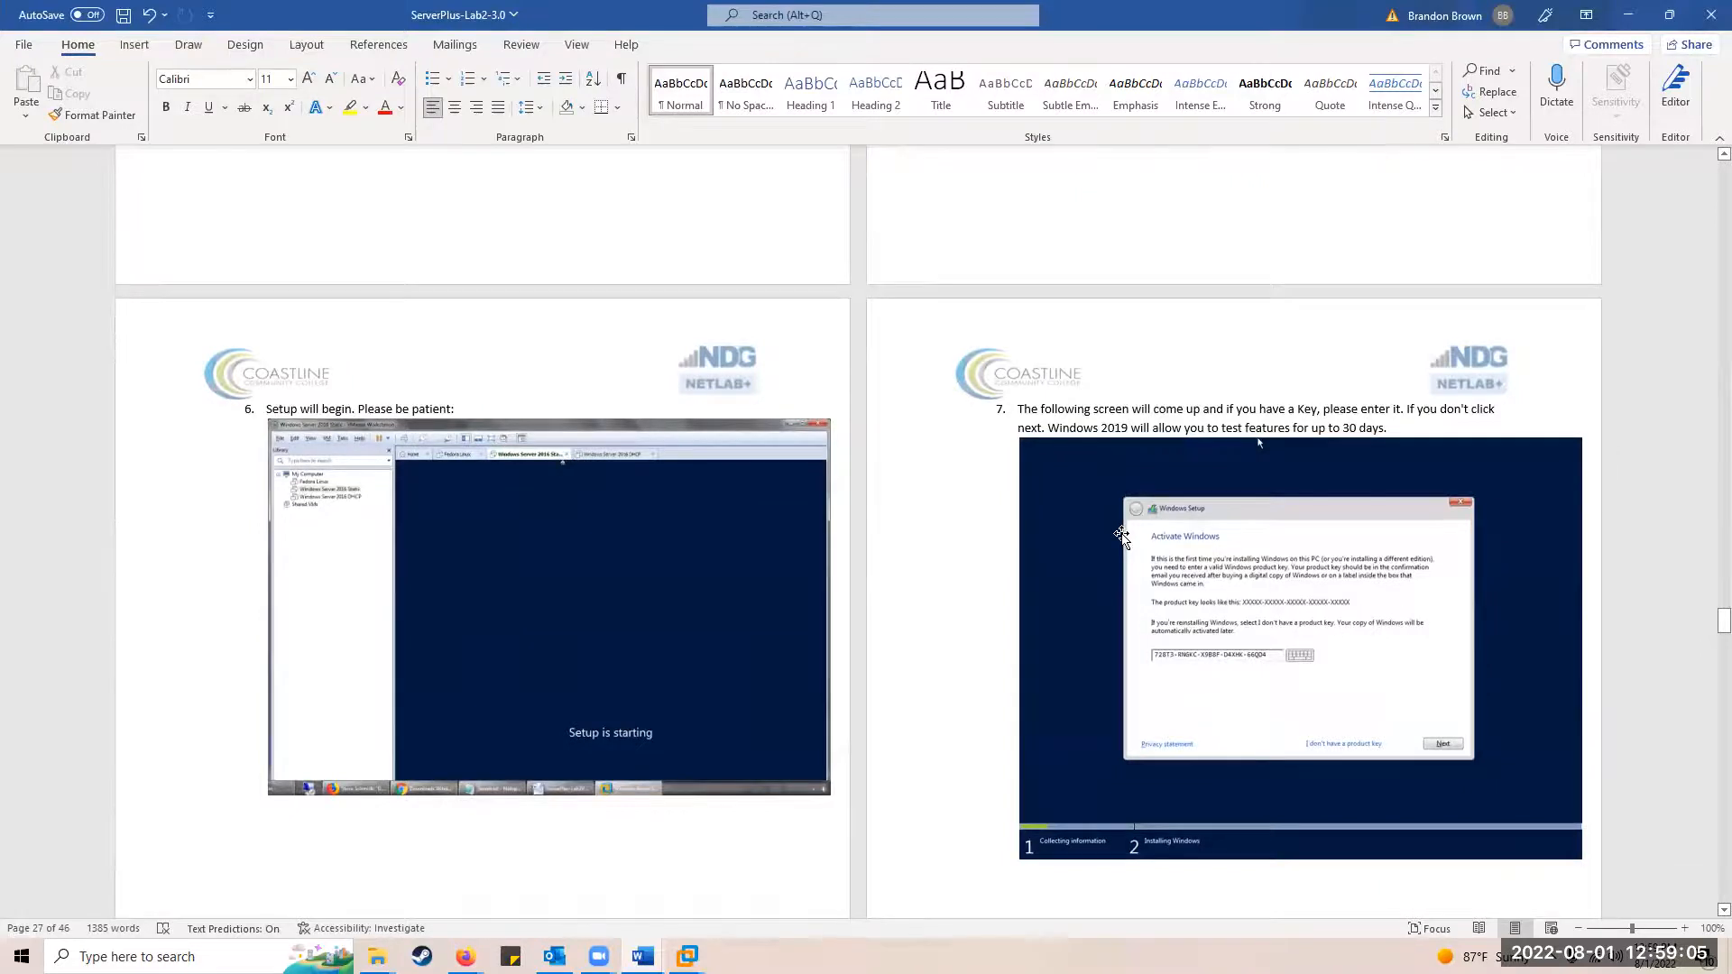
{"action": "scroll", "coordinate": [1113, 537], "scroll_direction": "down", "scroll_amount": 7}
{"action": "scroll", "coordinate": [1099, 526], "scroll_direction": "down", "scroll_amount": 8}
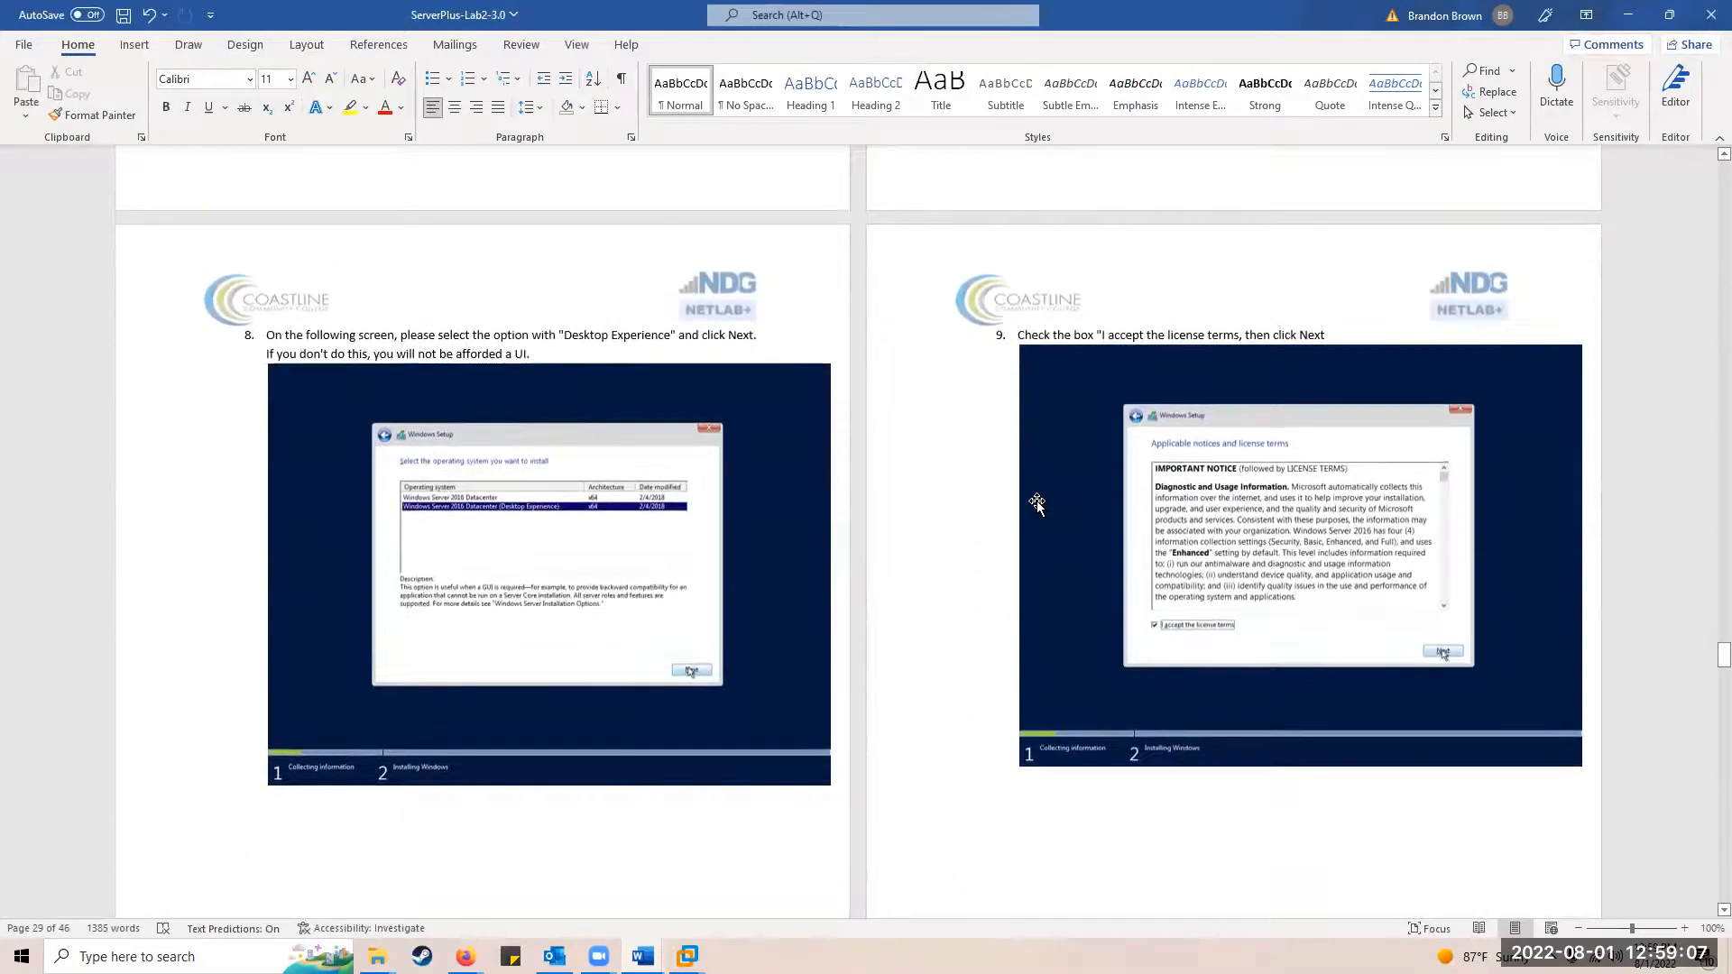
{"action": "scroll", "coordinate": [1038, 503], "scroll_direction": "down", "scroll_amount": 10}
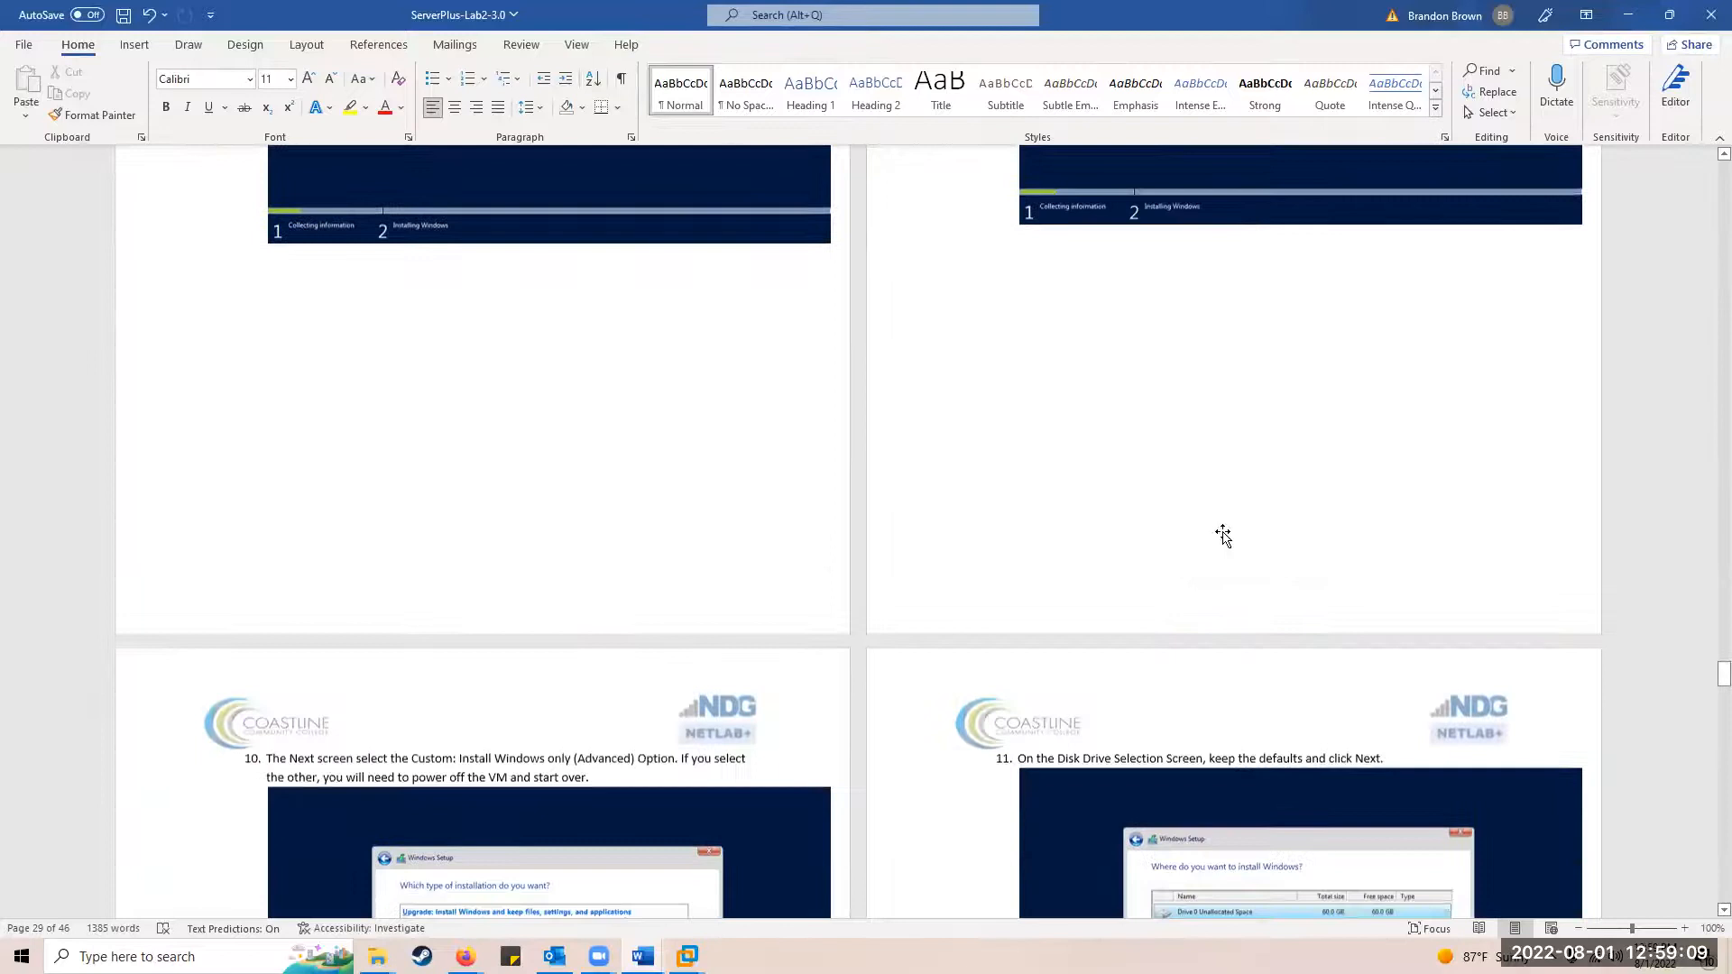
{"action": "scroll", "coordinate": [893, 505], "scroll_direction": "down", "scroll_amount": 20}
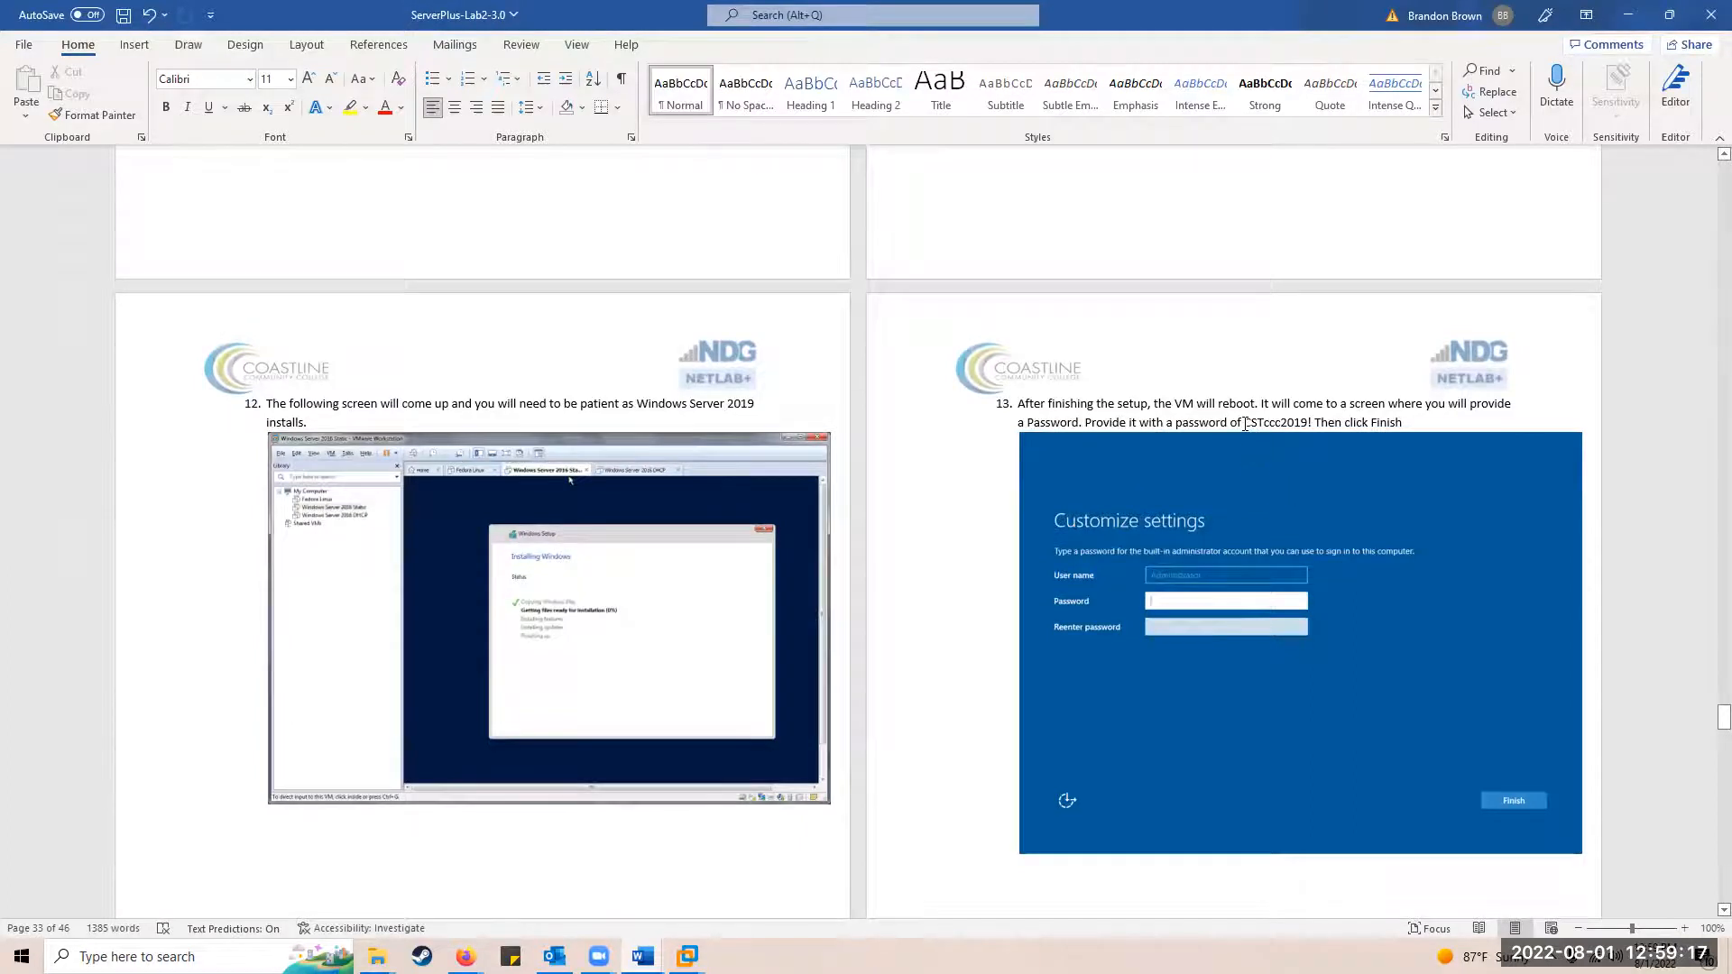
{"action": "left_click_drag", "start_coordinate": [1247, 422], "coordinate": [1310, 421]}
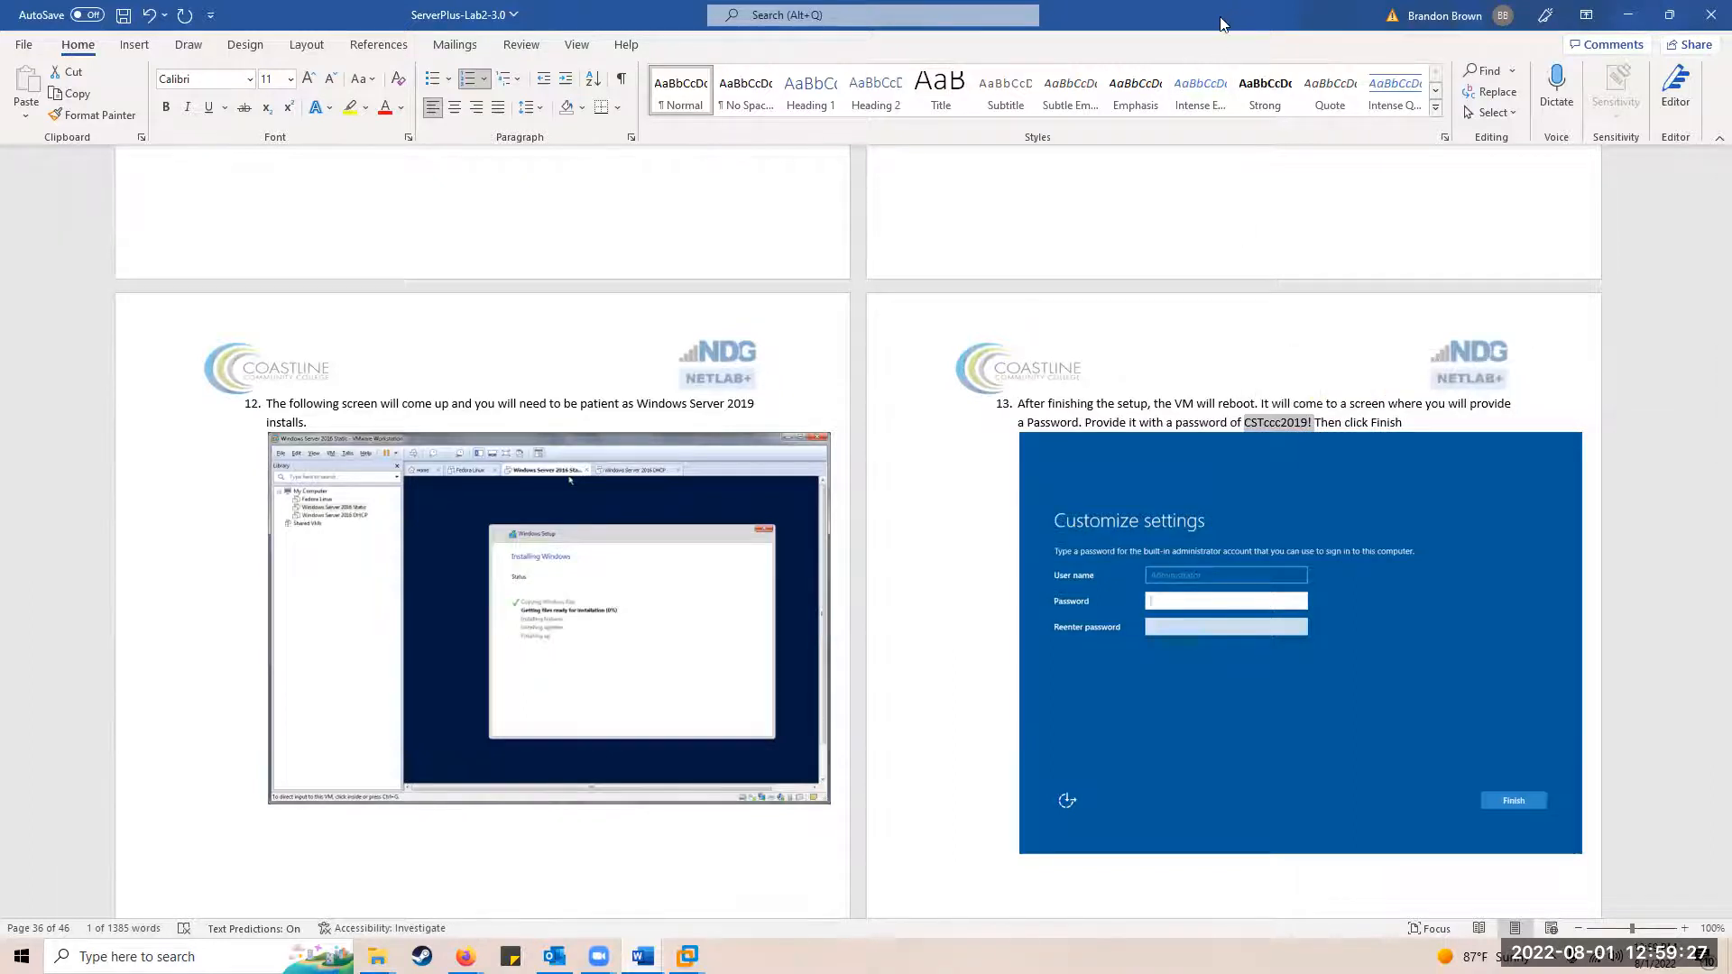
{"action": "key", "text": "alt+Tab"}
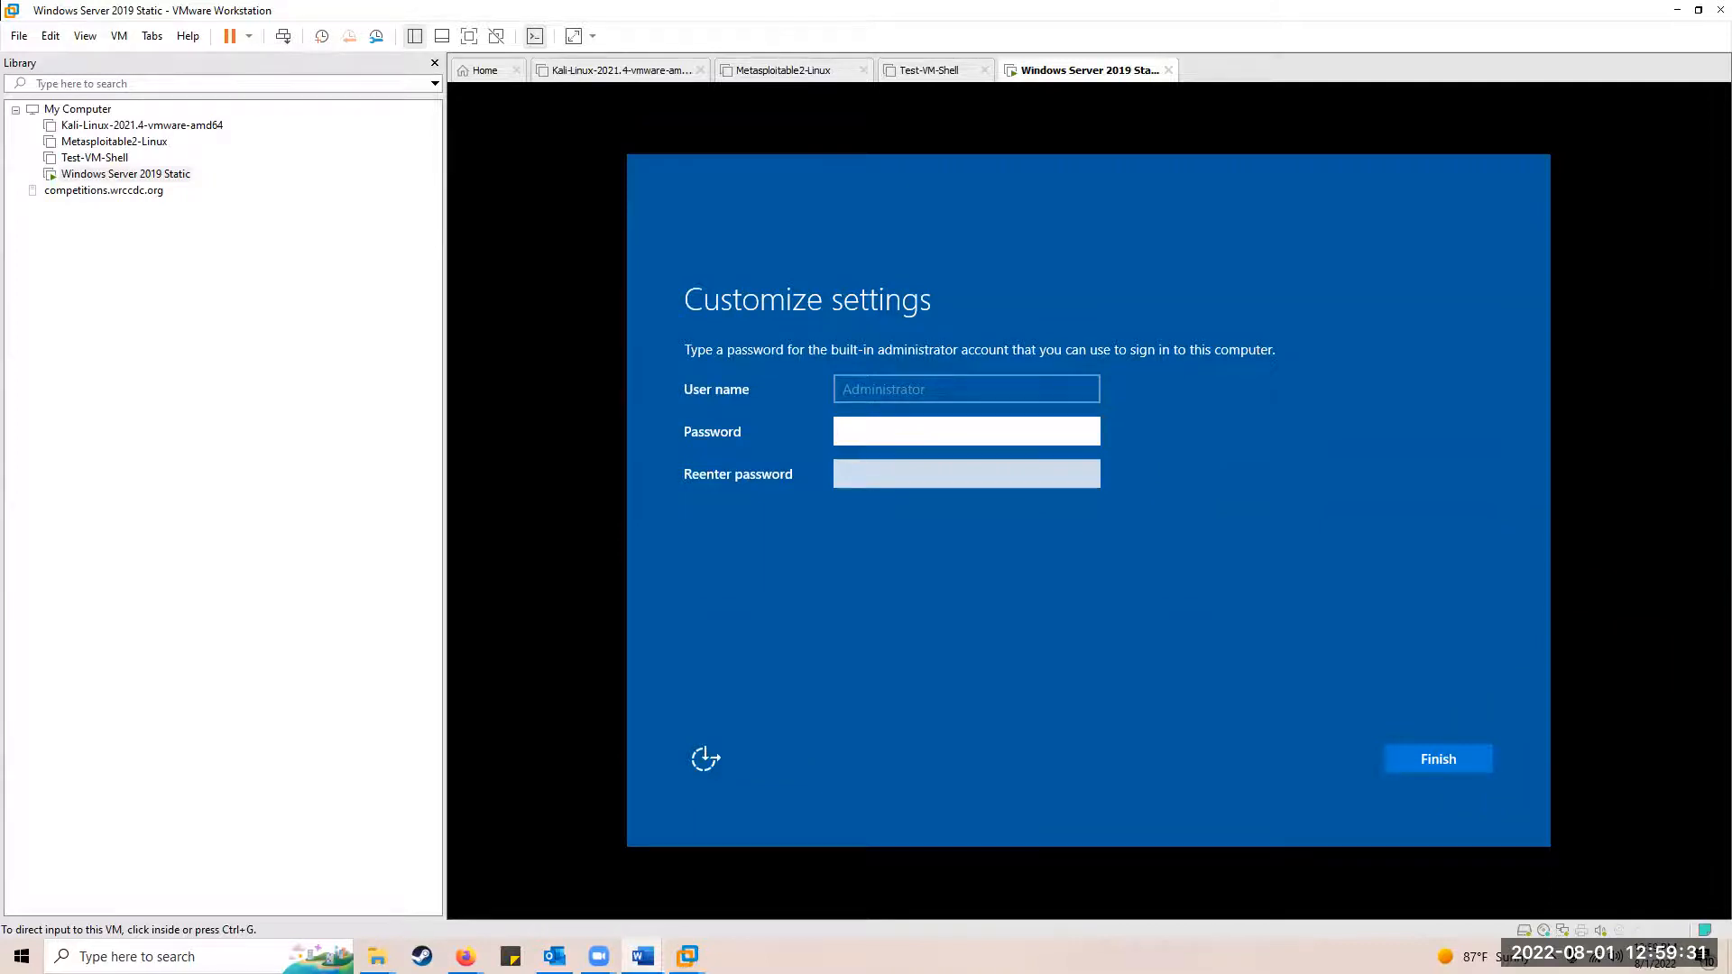
Step: Enter the lab's administrator password in both password fields and finish Windows setup
{"action": "left_click", "coordinate": [933, 433]}
{"action": "type", "text": "abc"}
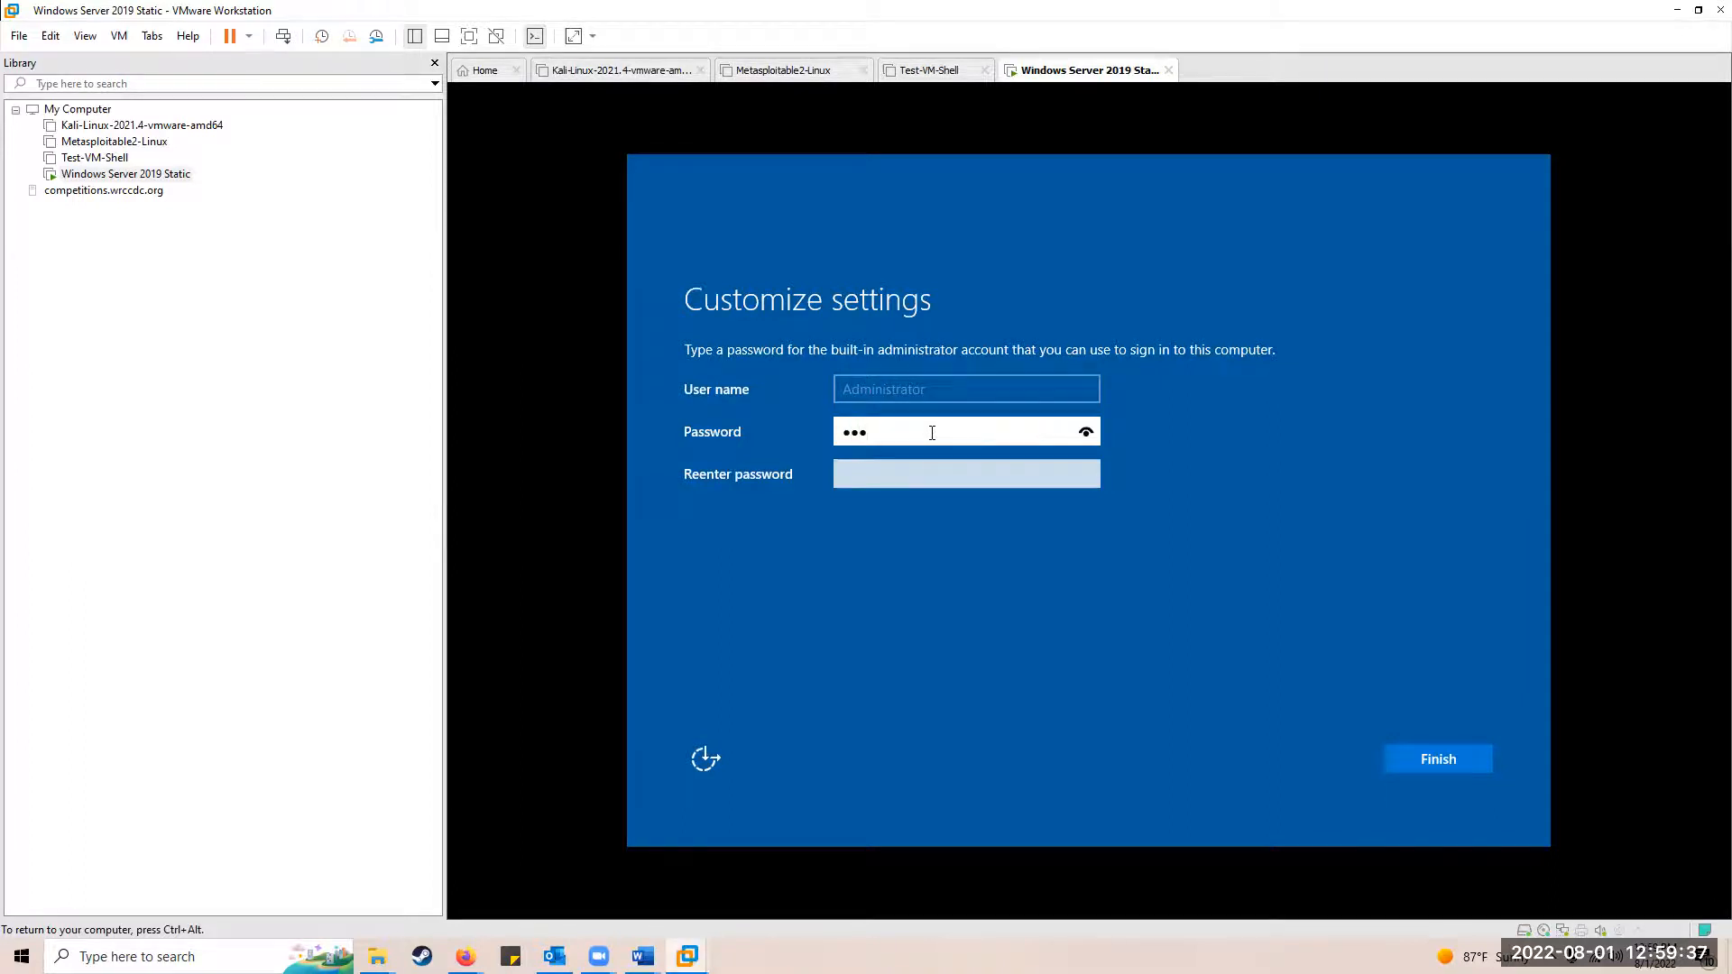
{"action": "type", "text": "defghijk"}
{"action": "key", "text": "Tab"}
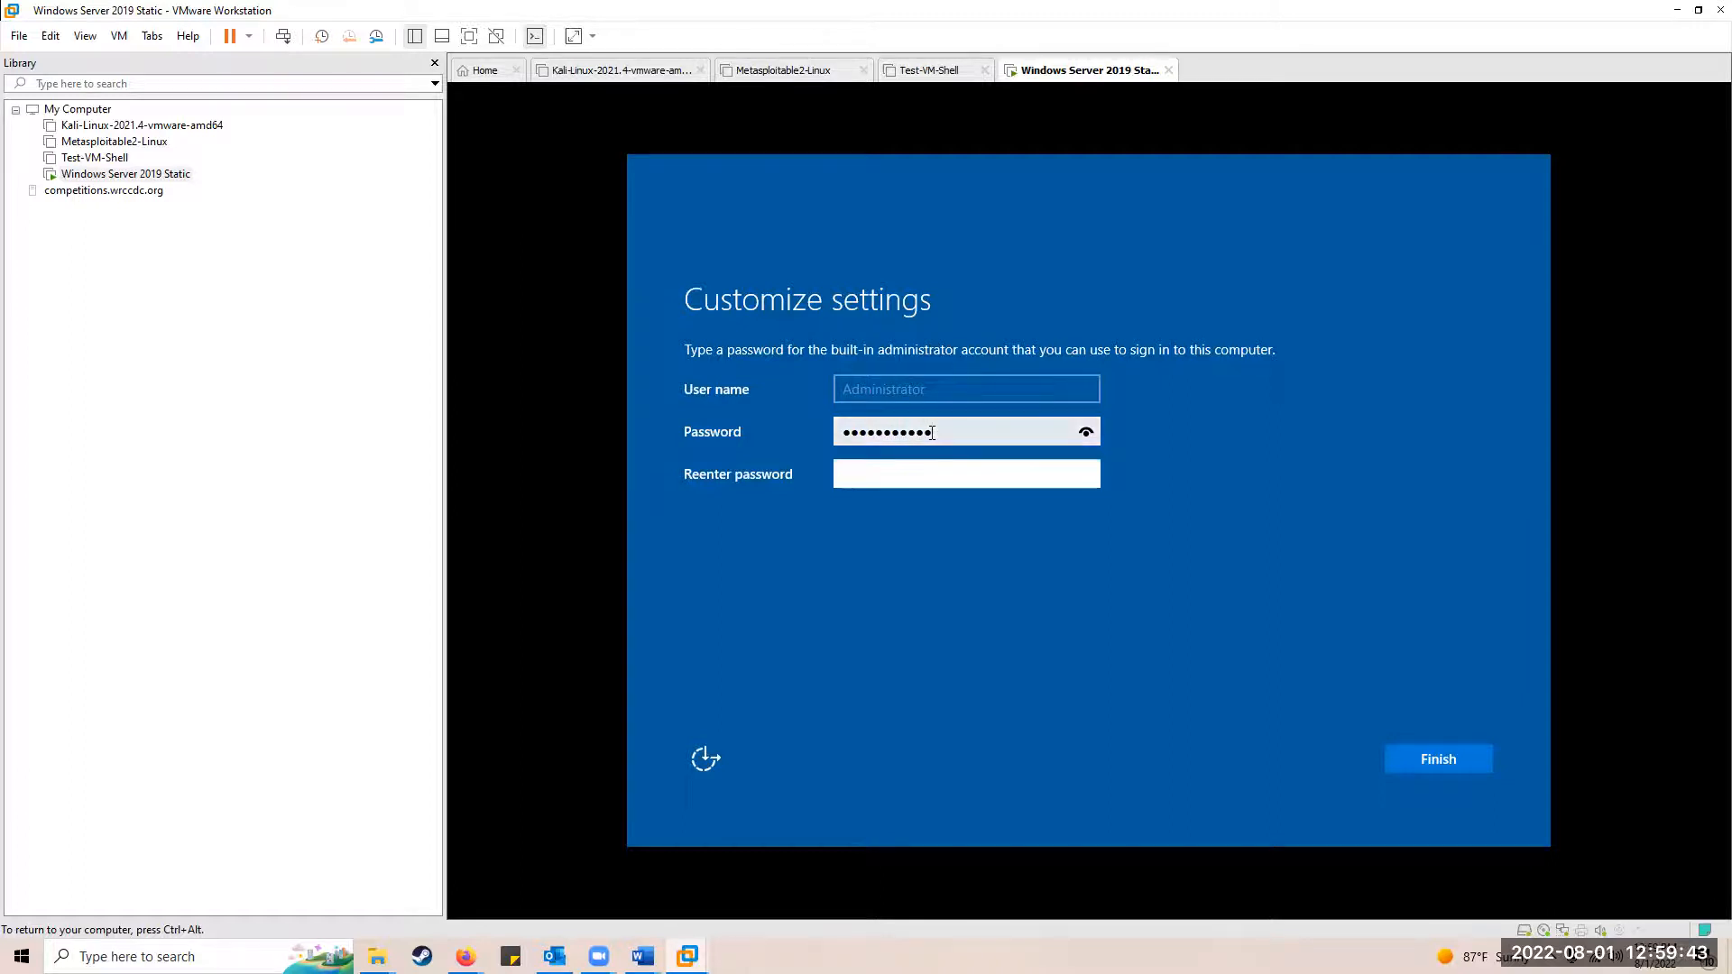
{"action": "type", "text": "abcdefghijk"}
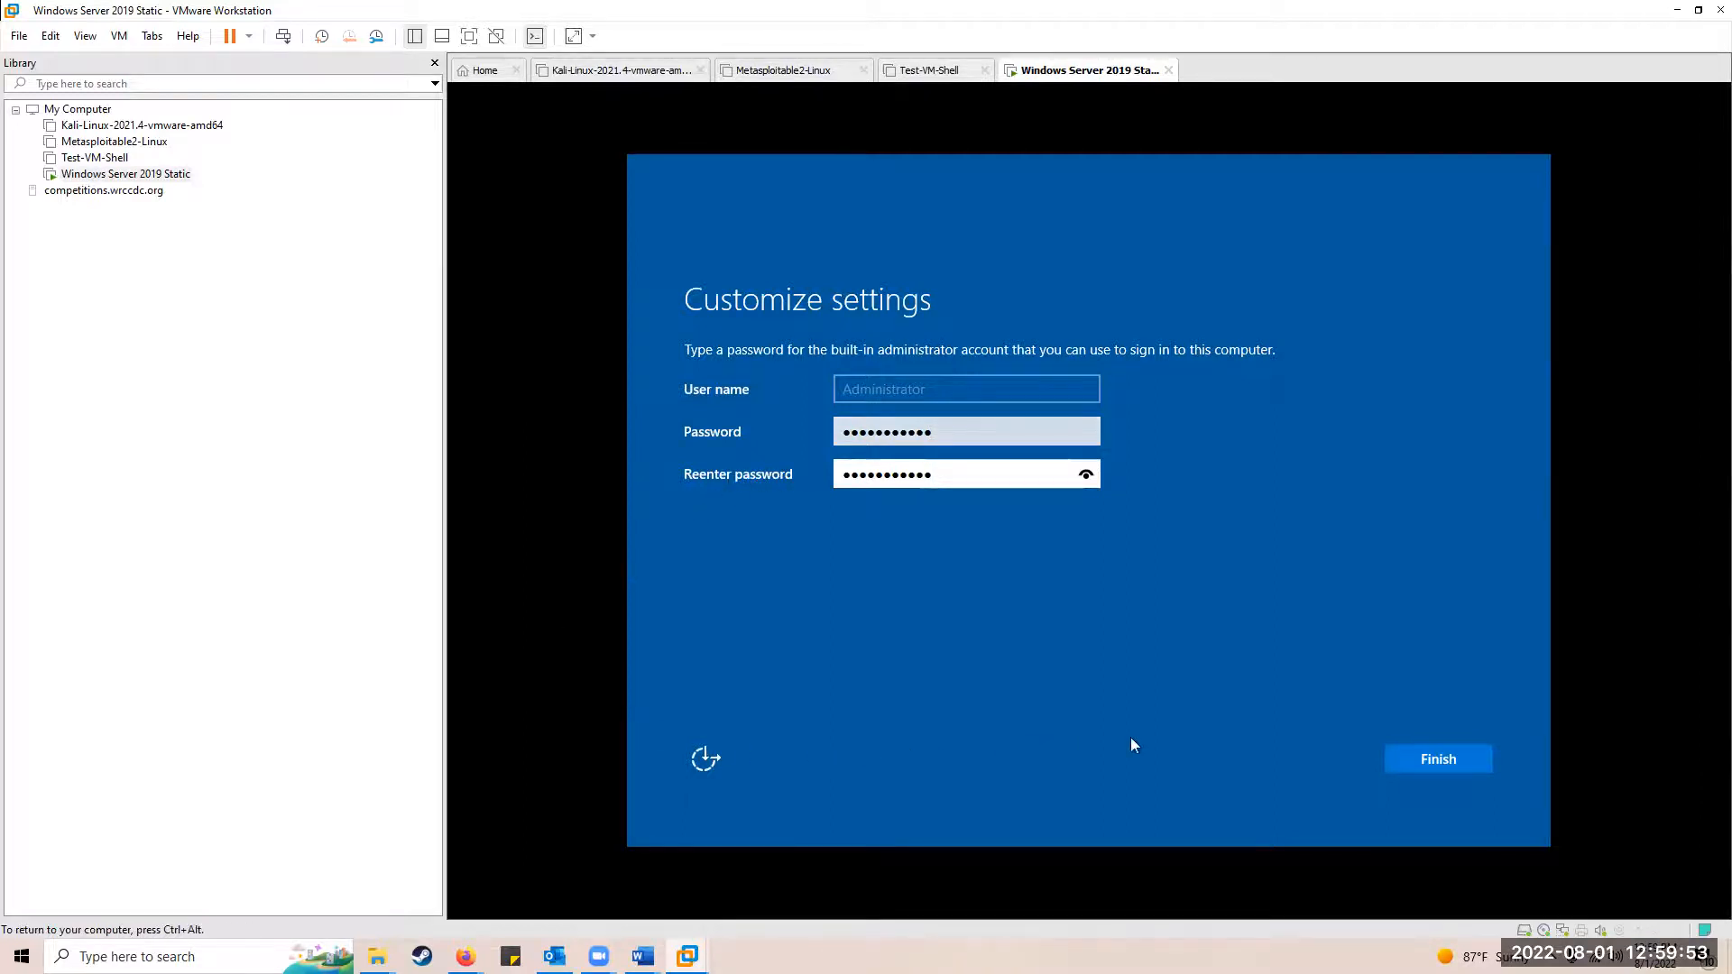
{"action": "left_click", "coordinate": [1435, 765]}
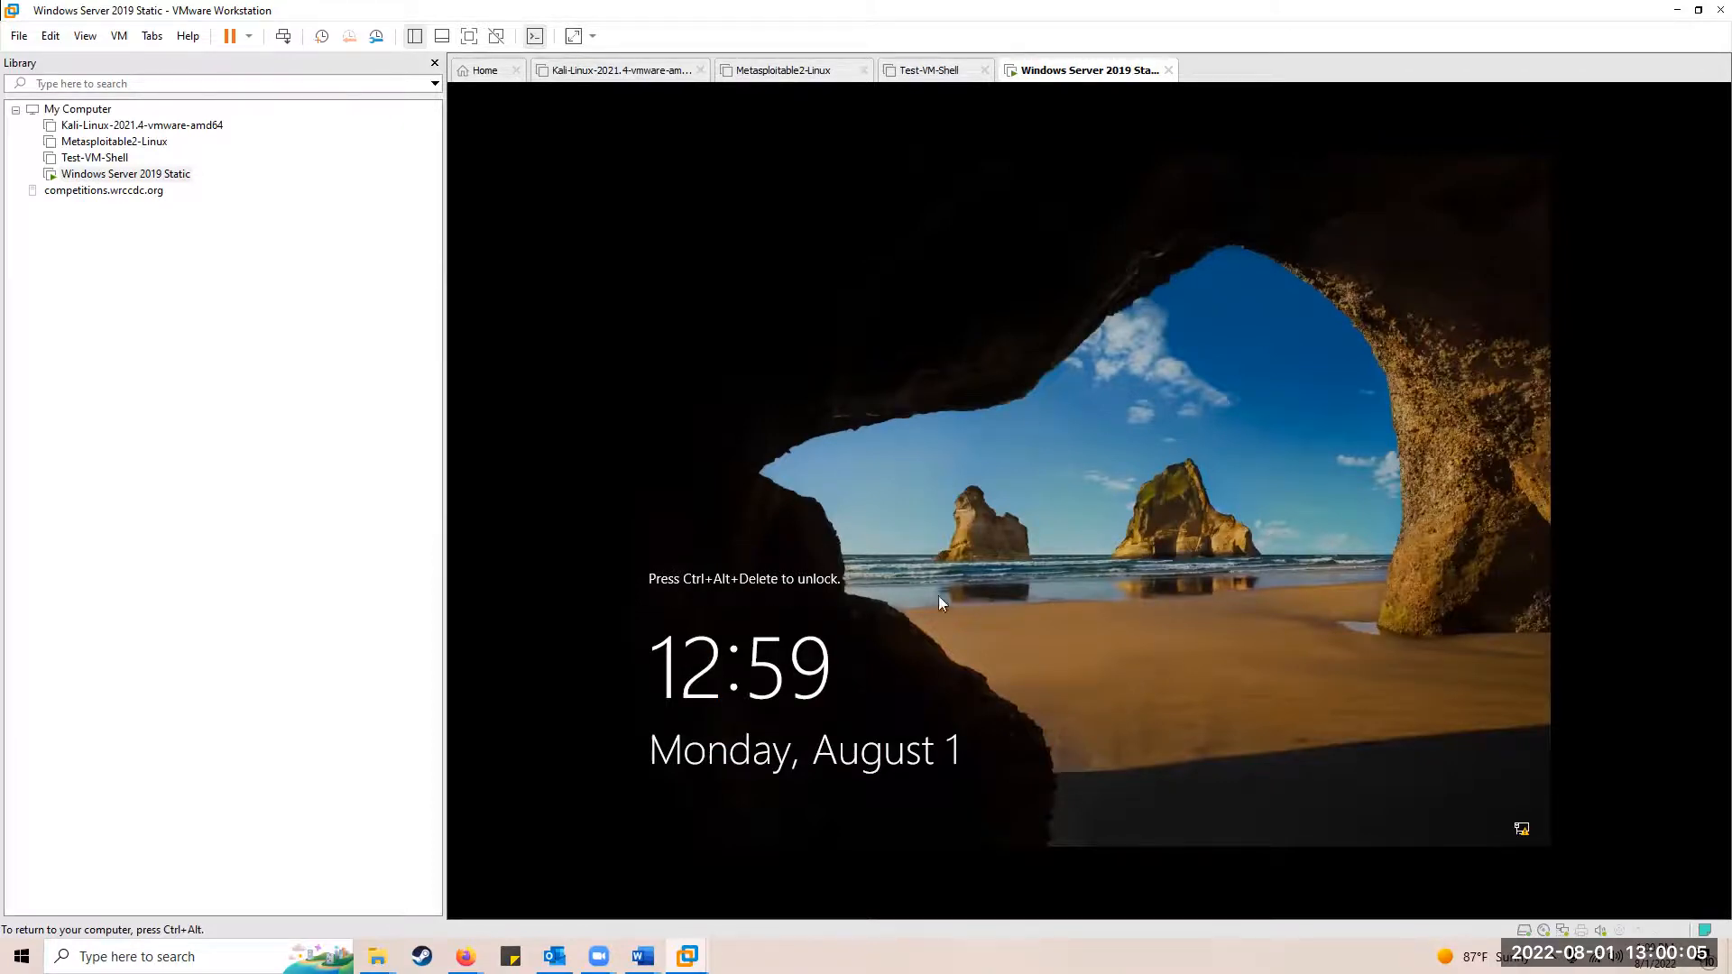
Step: Regain VM input through the VM menu and send Ctrl+Alt+Insert to unlock the lock screen
{"action": "key", "text": "ctrl+alt"}
{"action": "left_click", "coordinate": [118, 38]}
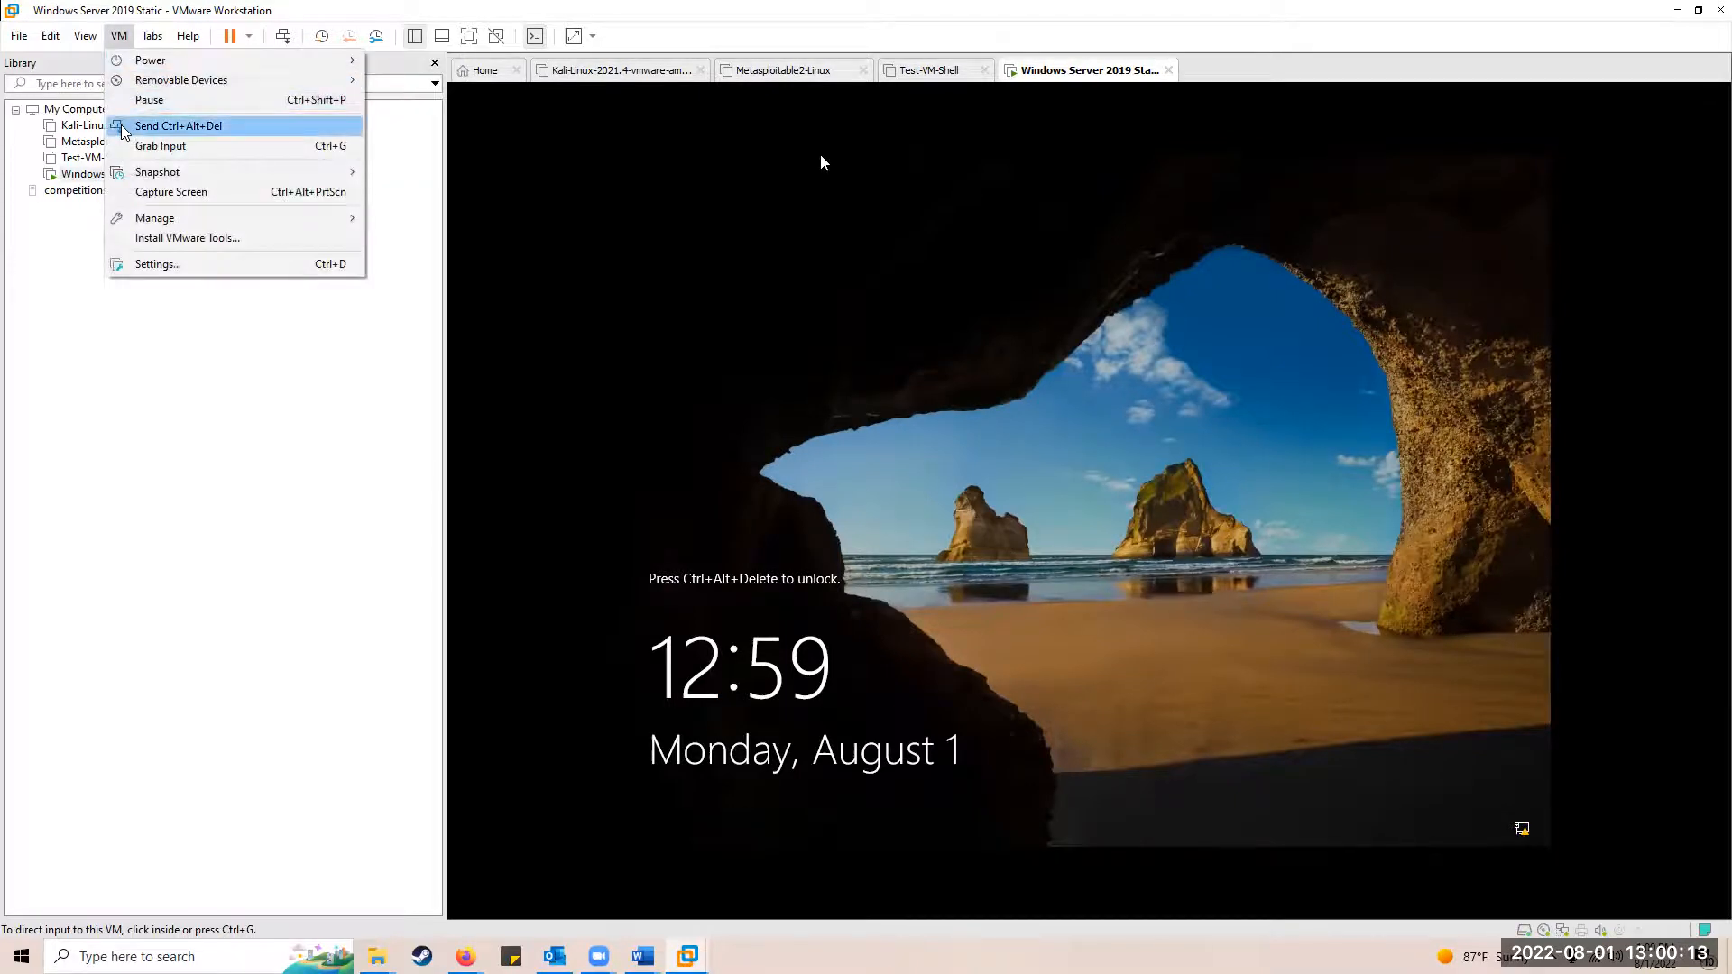
{"action": "left_click", "coordinate": [161, 146]}
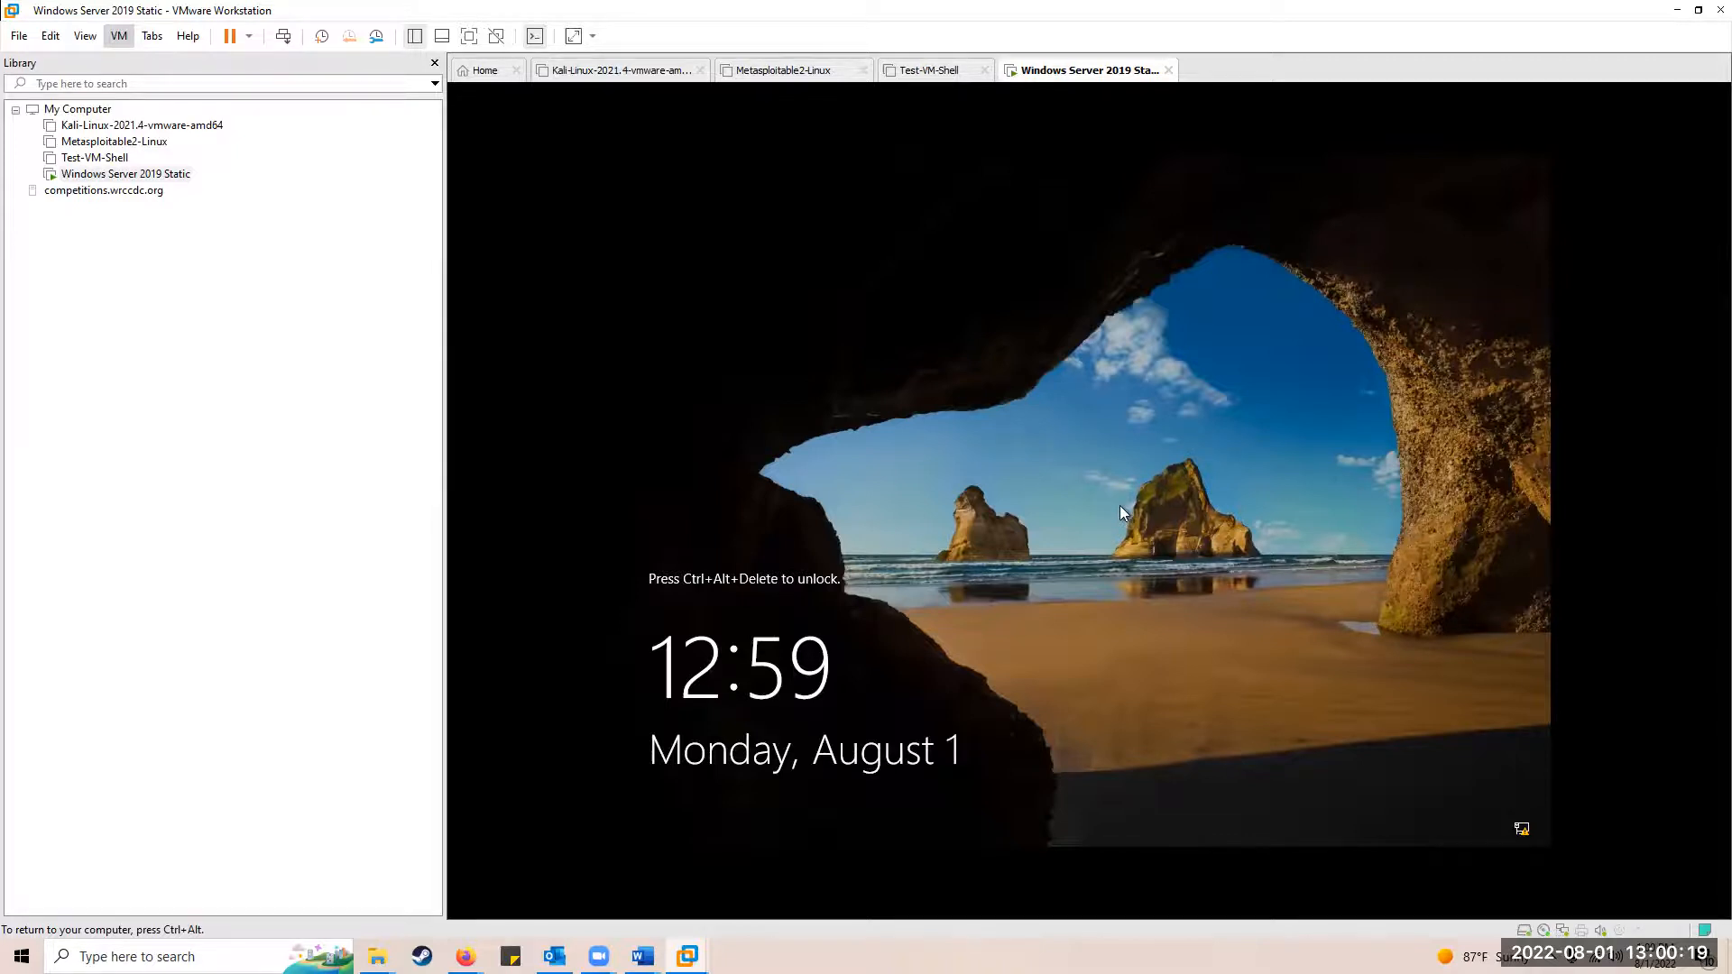
{"action": "key", "text": "ctrl+alt+Insert"}
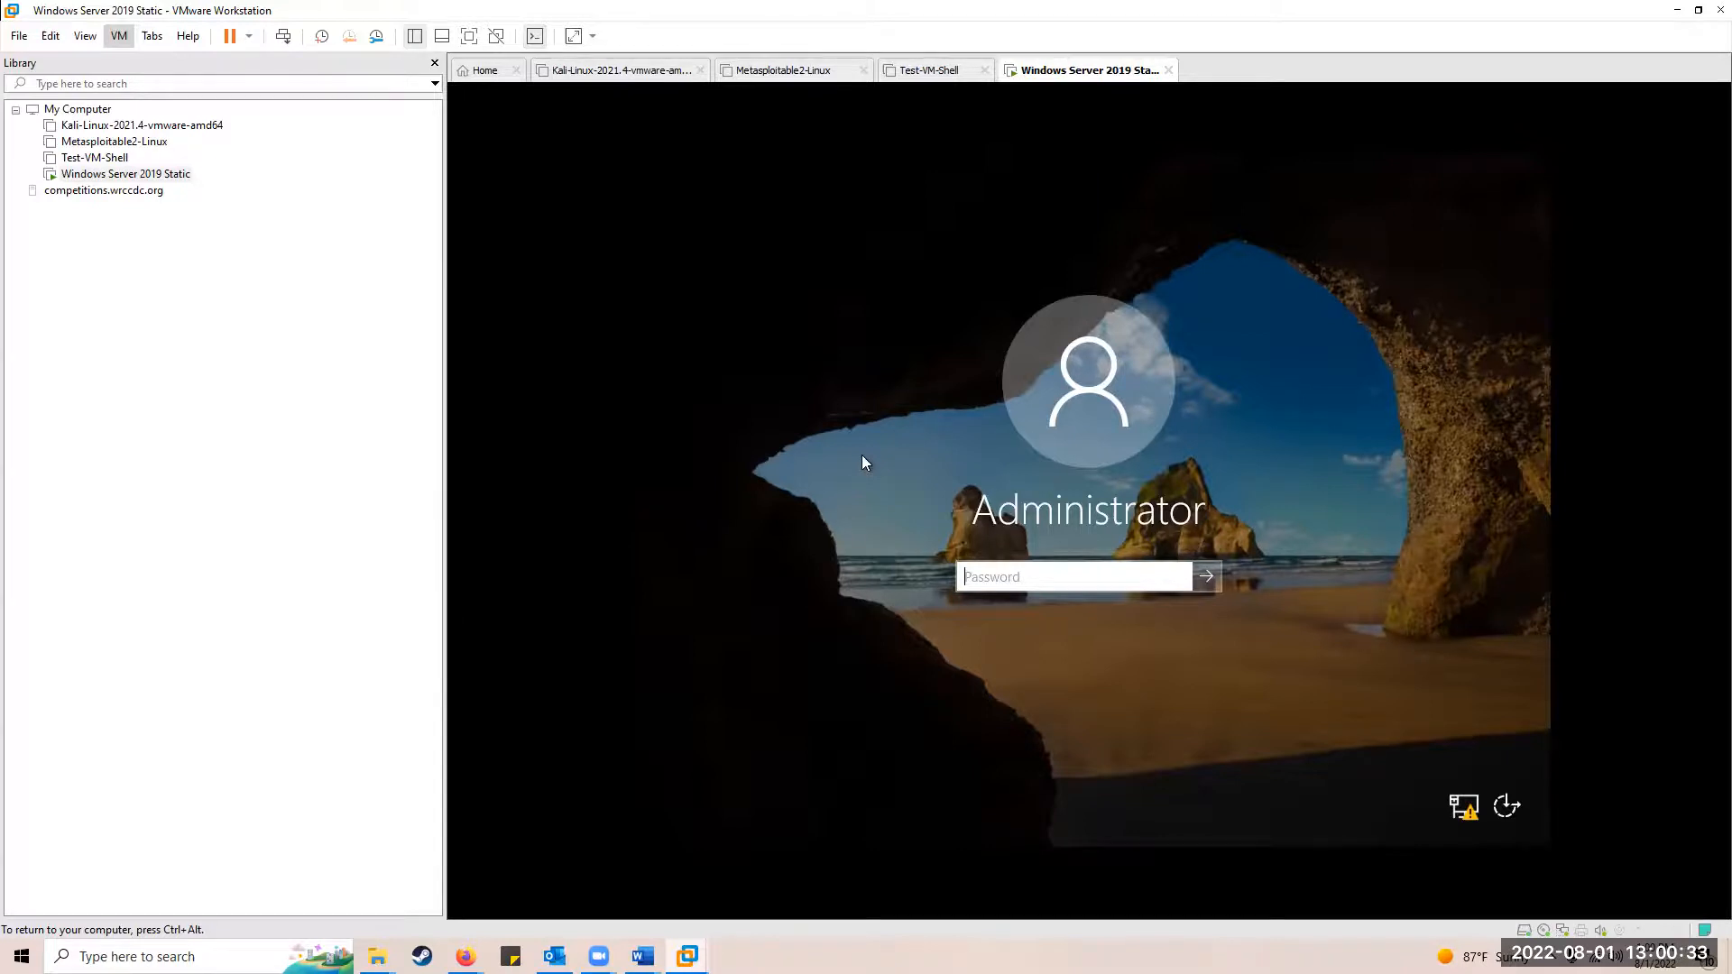
Step: Sign in as Administrator with the account password and allow network discoverability
{"action": "type", "text": "***********"}
{"action": "key", "text": "Return"}
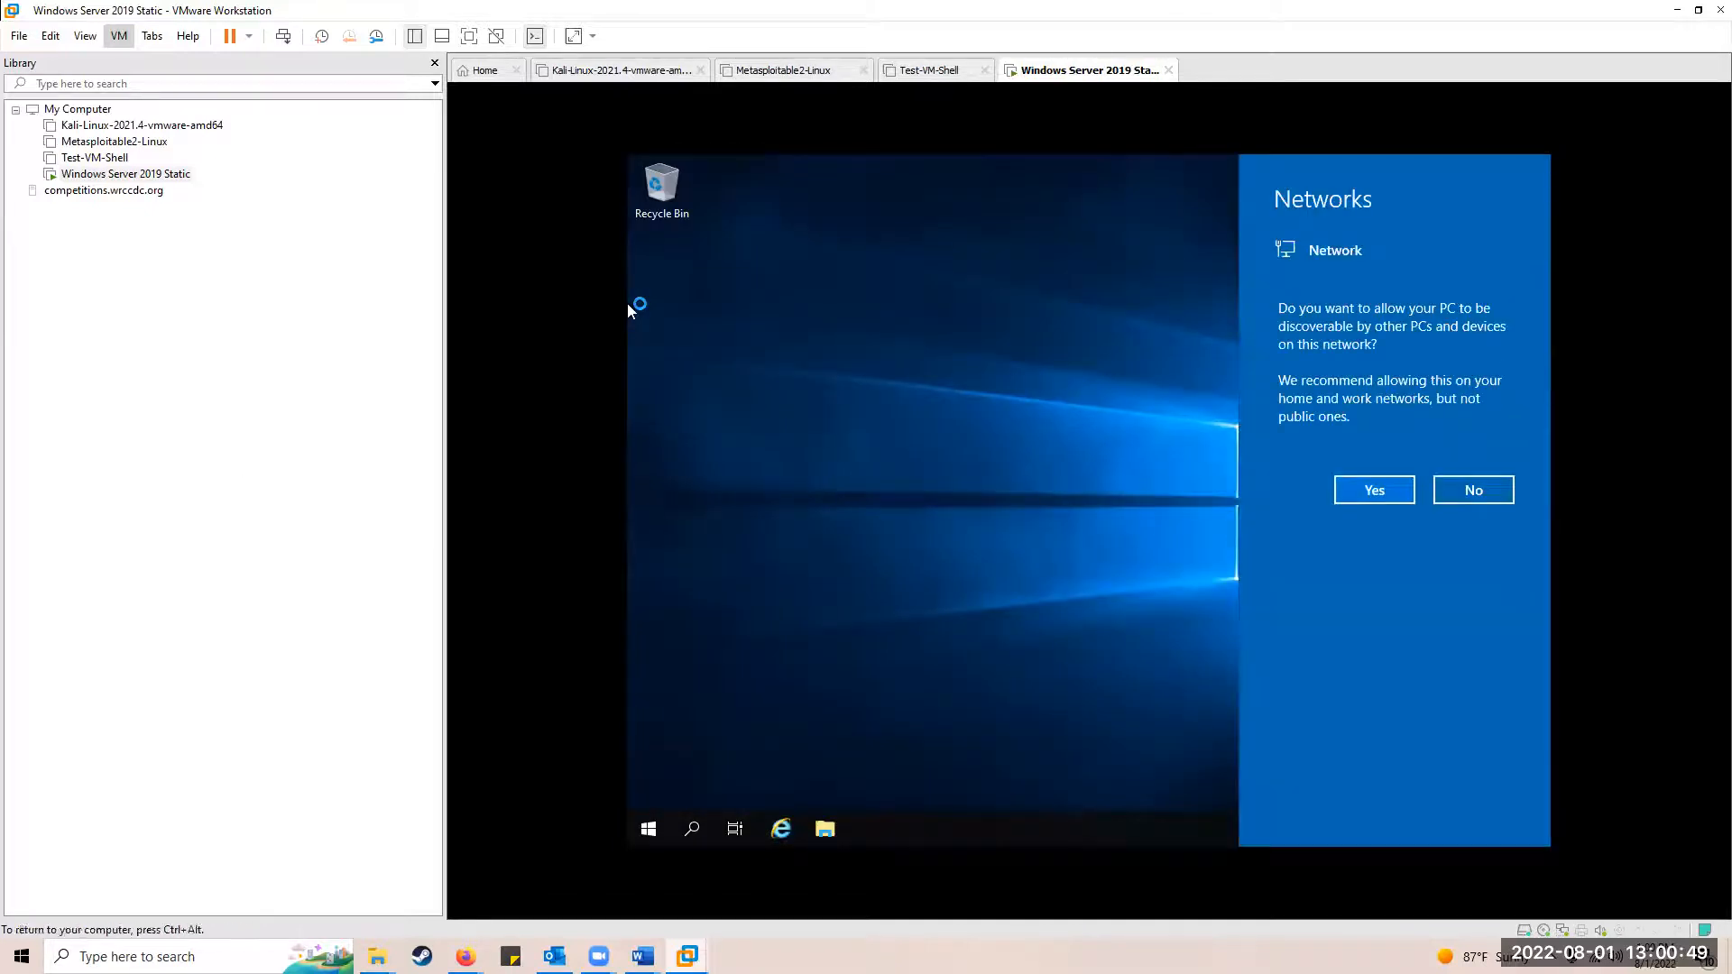
{"action": "left_click", "coordinate": [1366, 492]}
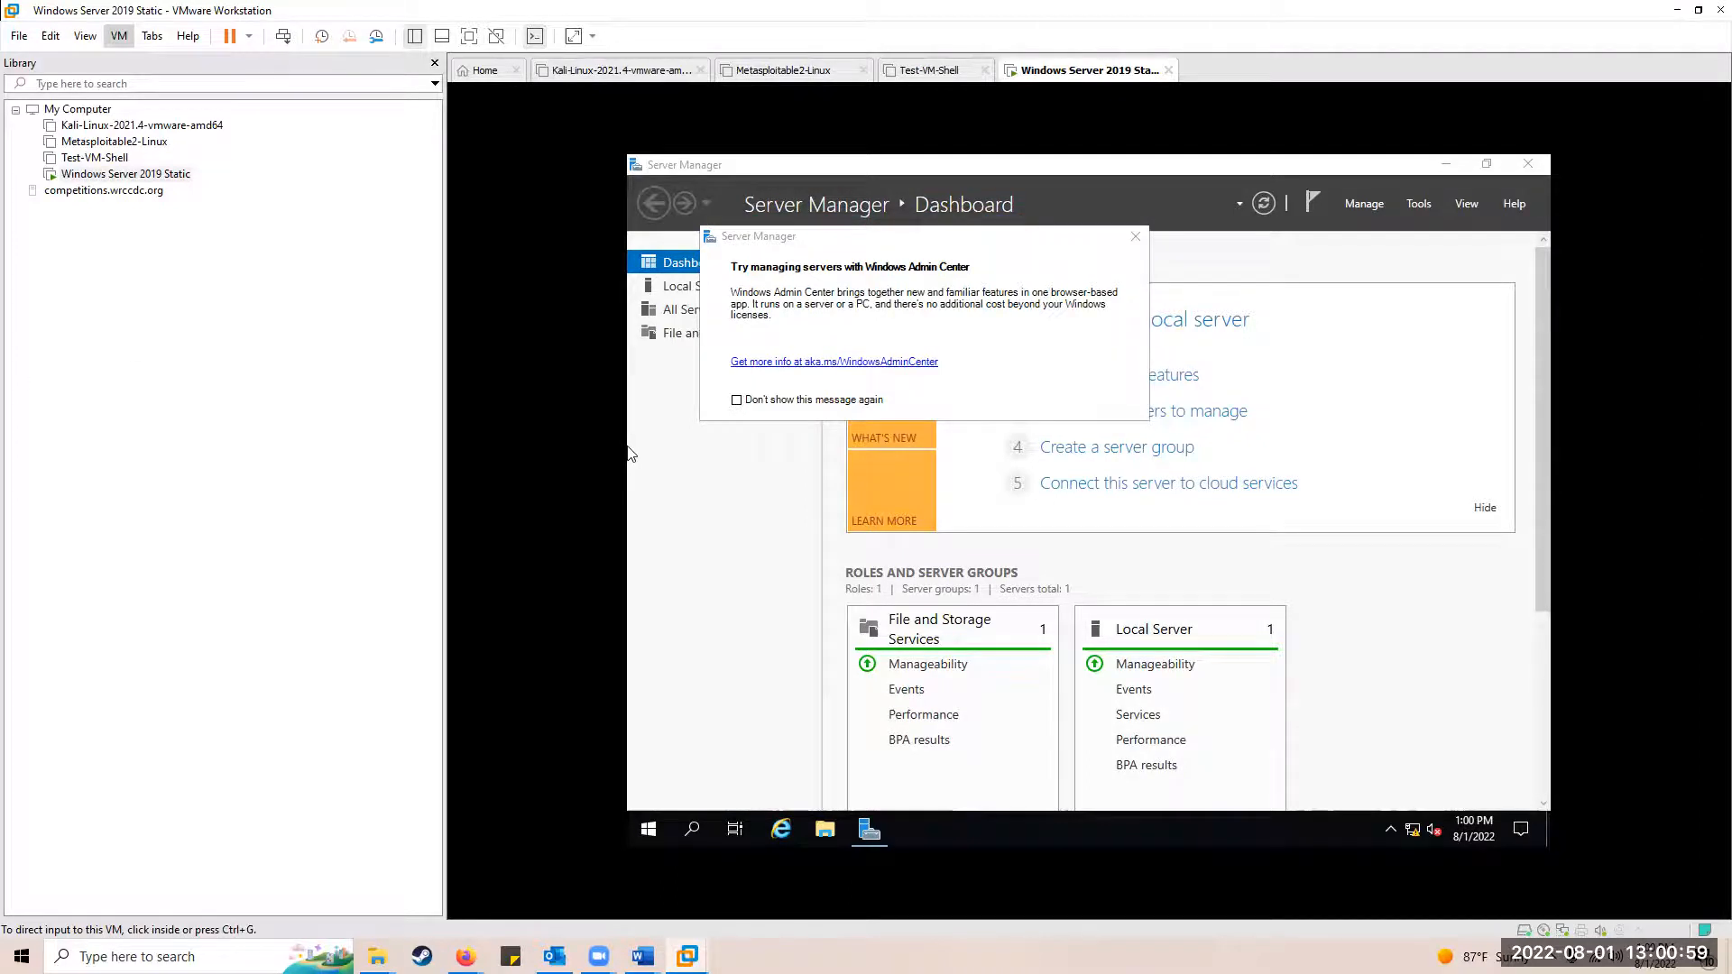
Step: Dismiss the Admin Center notice and open Ethernet0 Properties via Local Server's network connections
{"action": "left_click", "coordinate": [629, 452]}
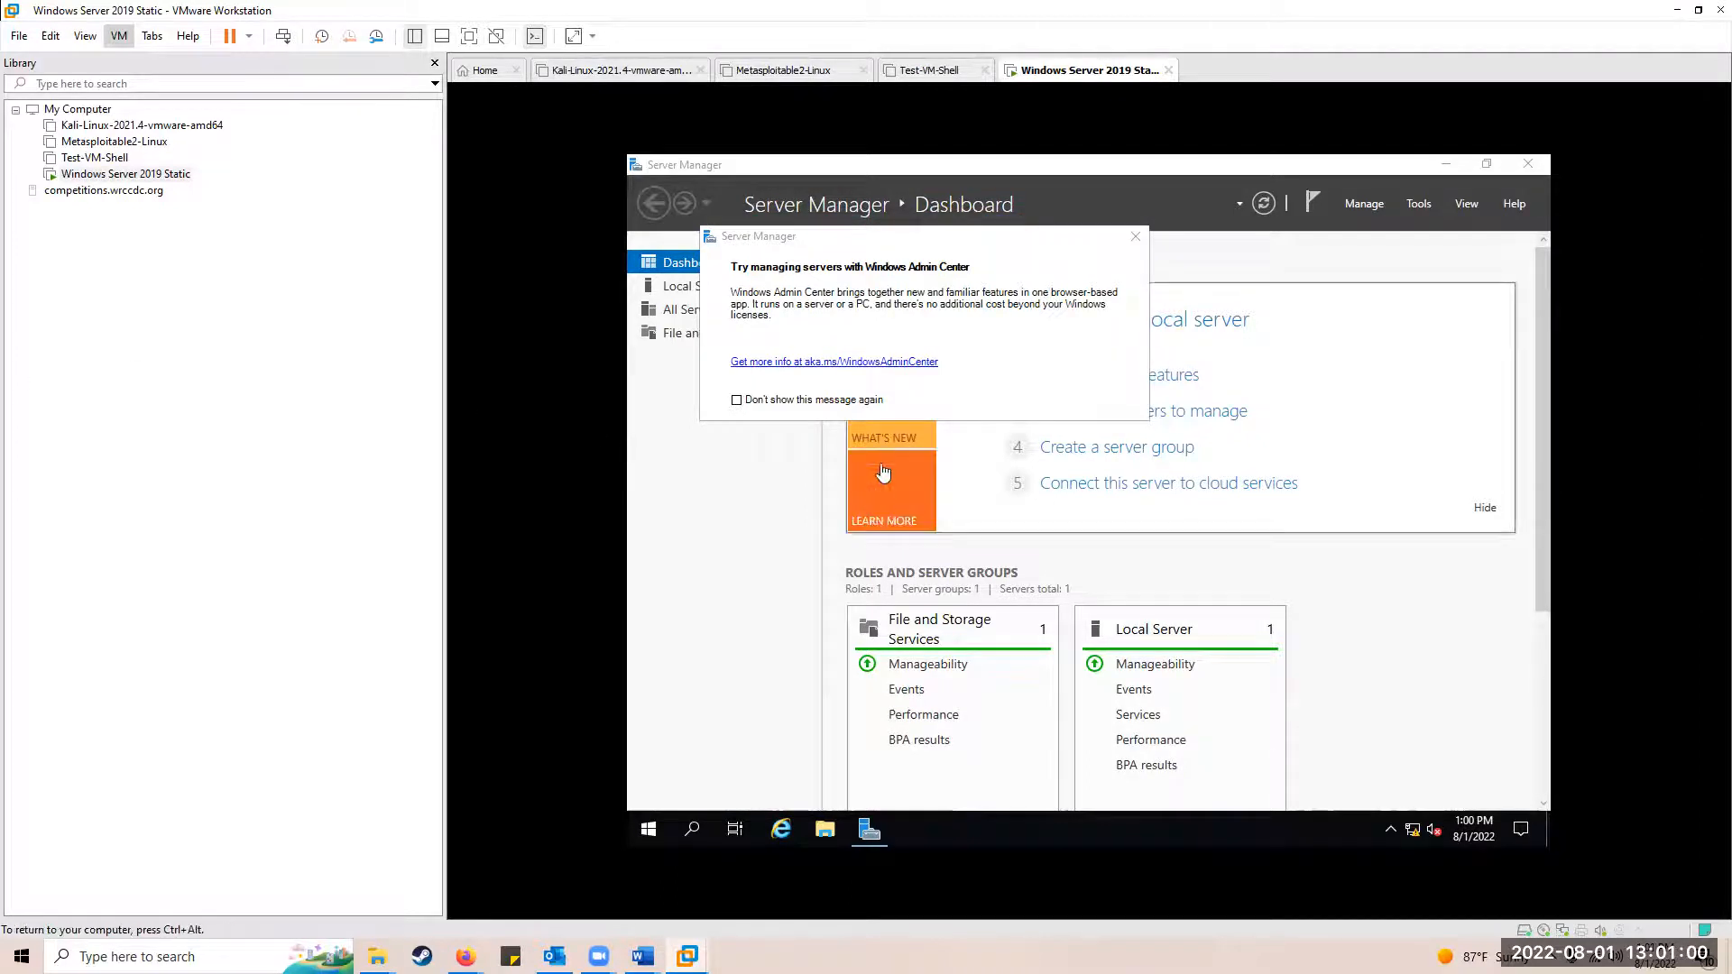
{"action": "left_click", "coordinate": [1135, 237]}
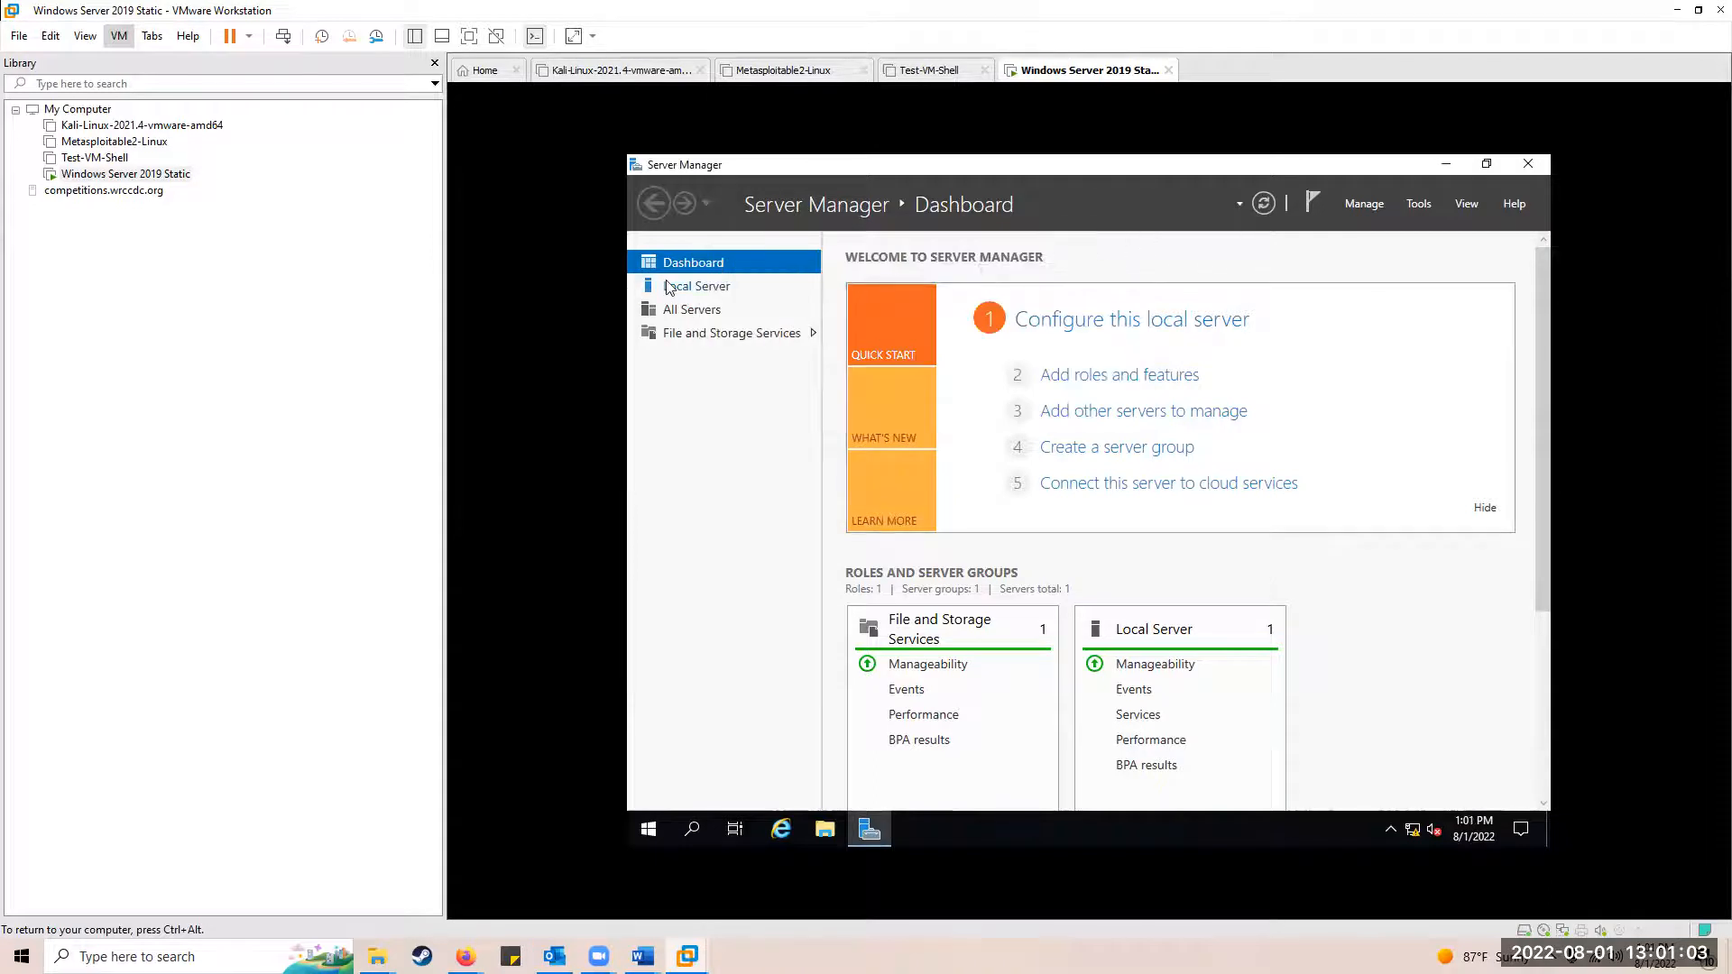
{"action": "left_click", "coordinate": [668, 286]}
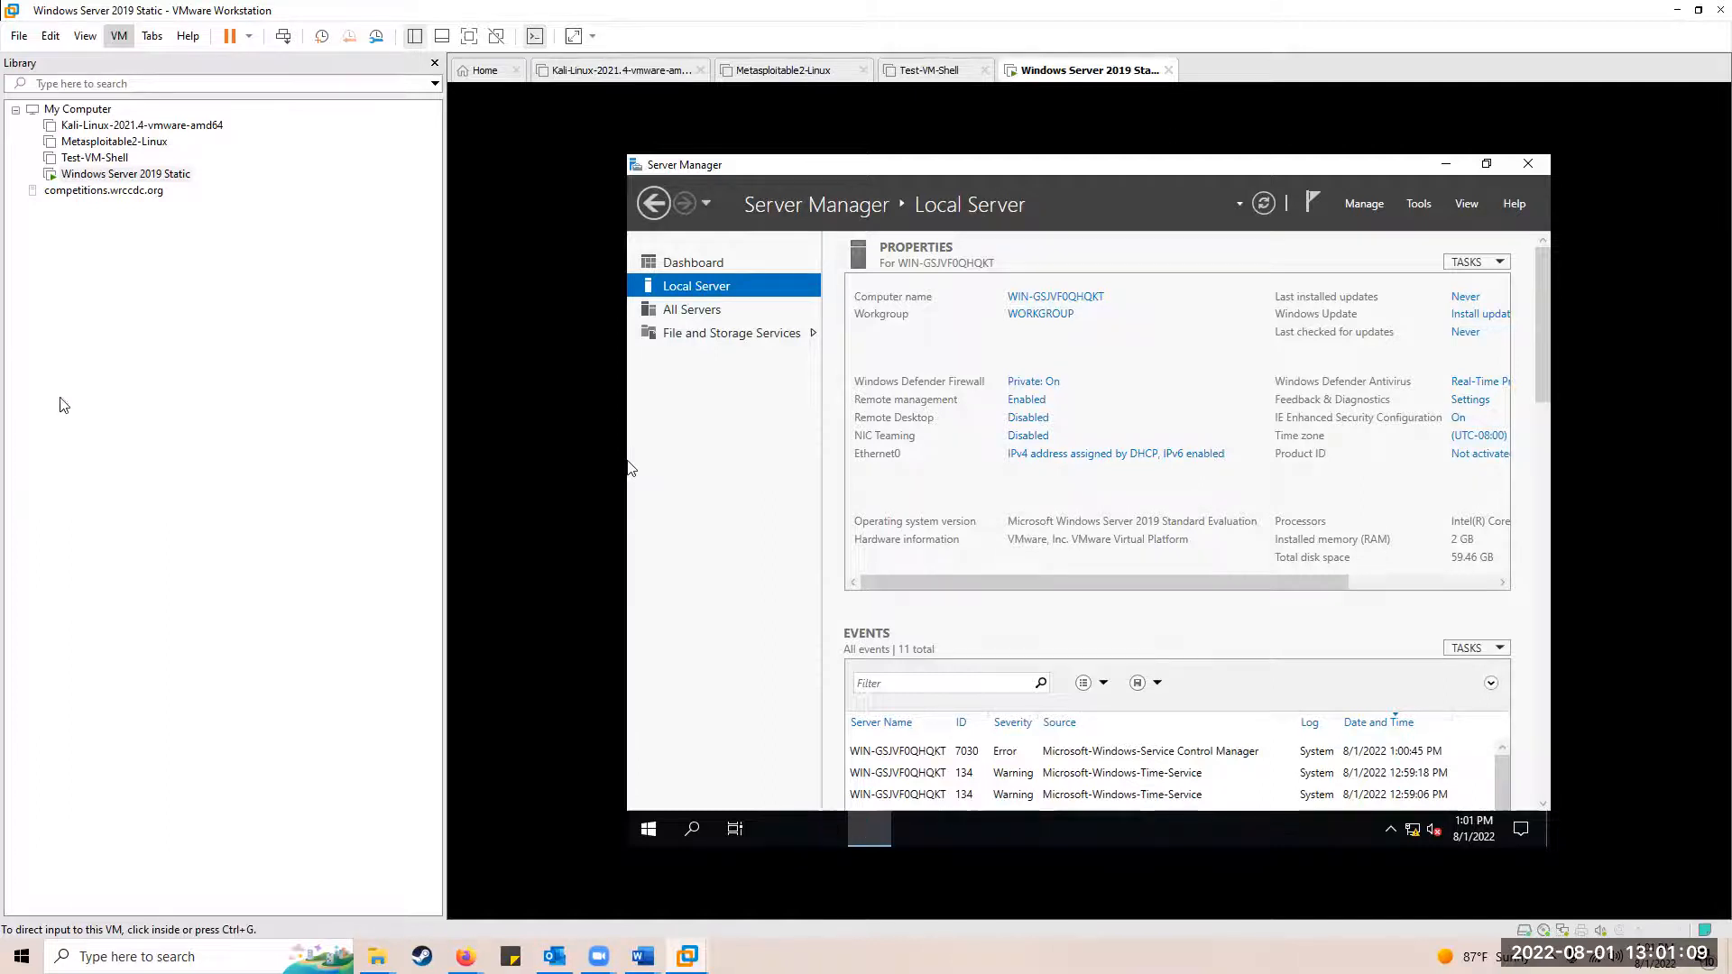
{"action": "left_click", "coordinate": [925, 521]}
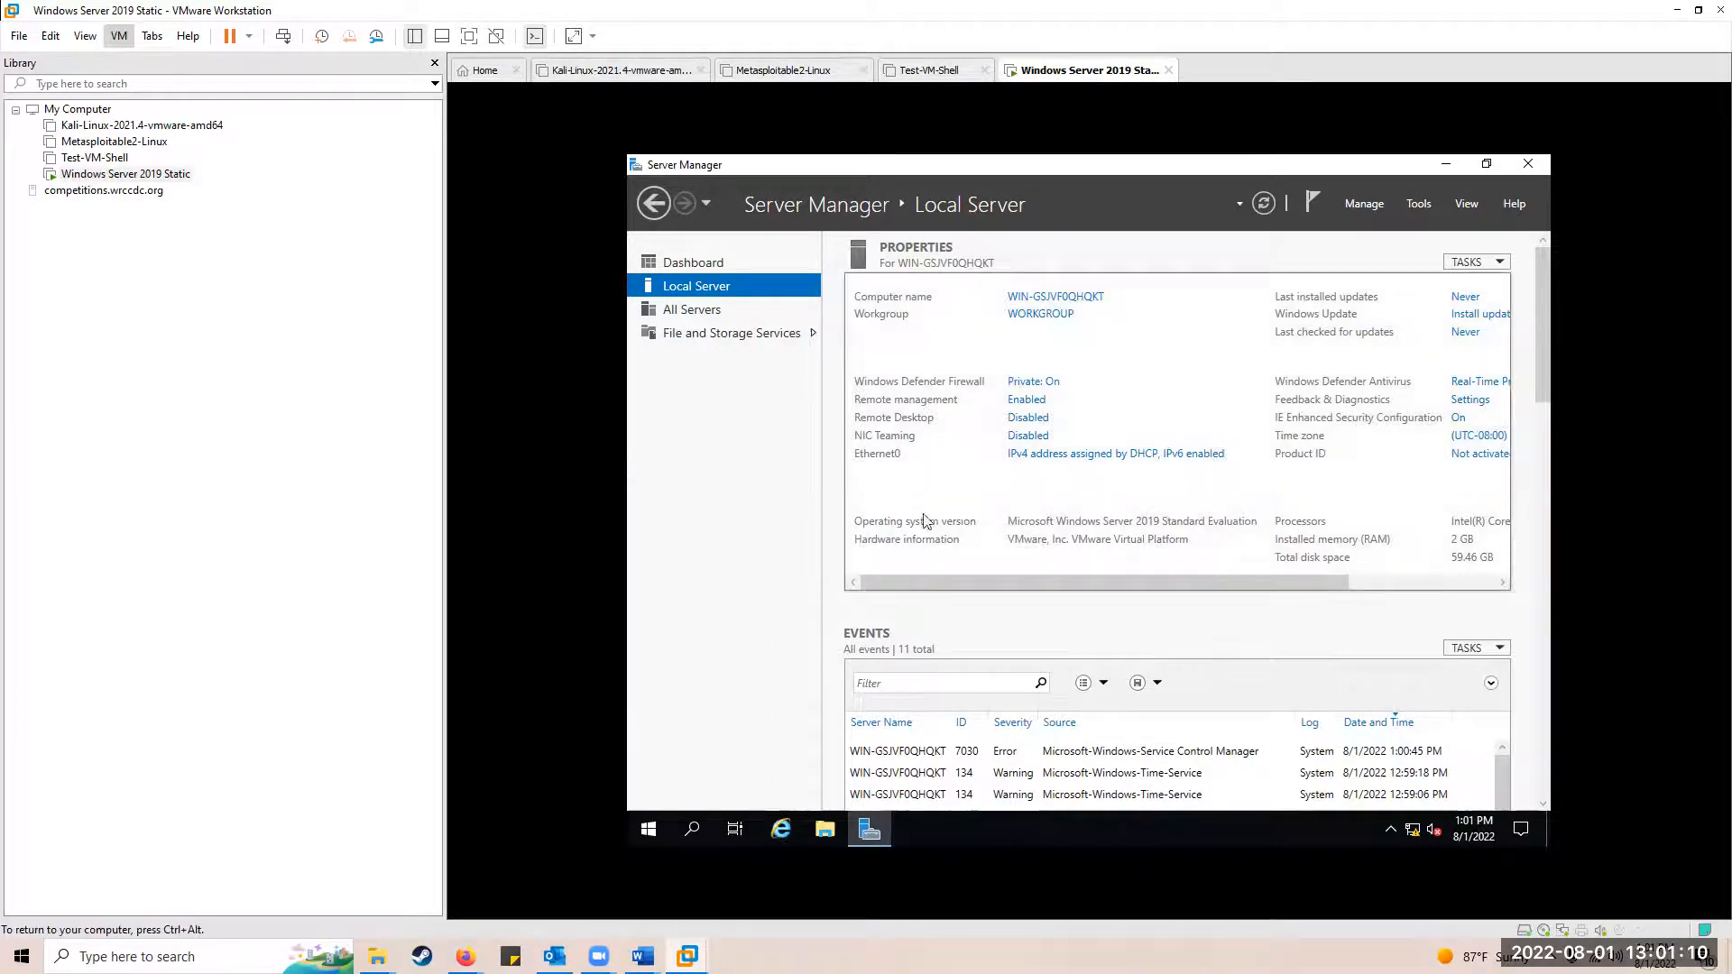
{"action": "left_click", "coordinate": [1077, 458]}
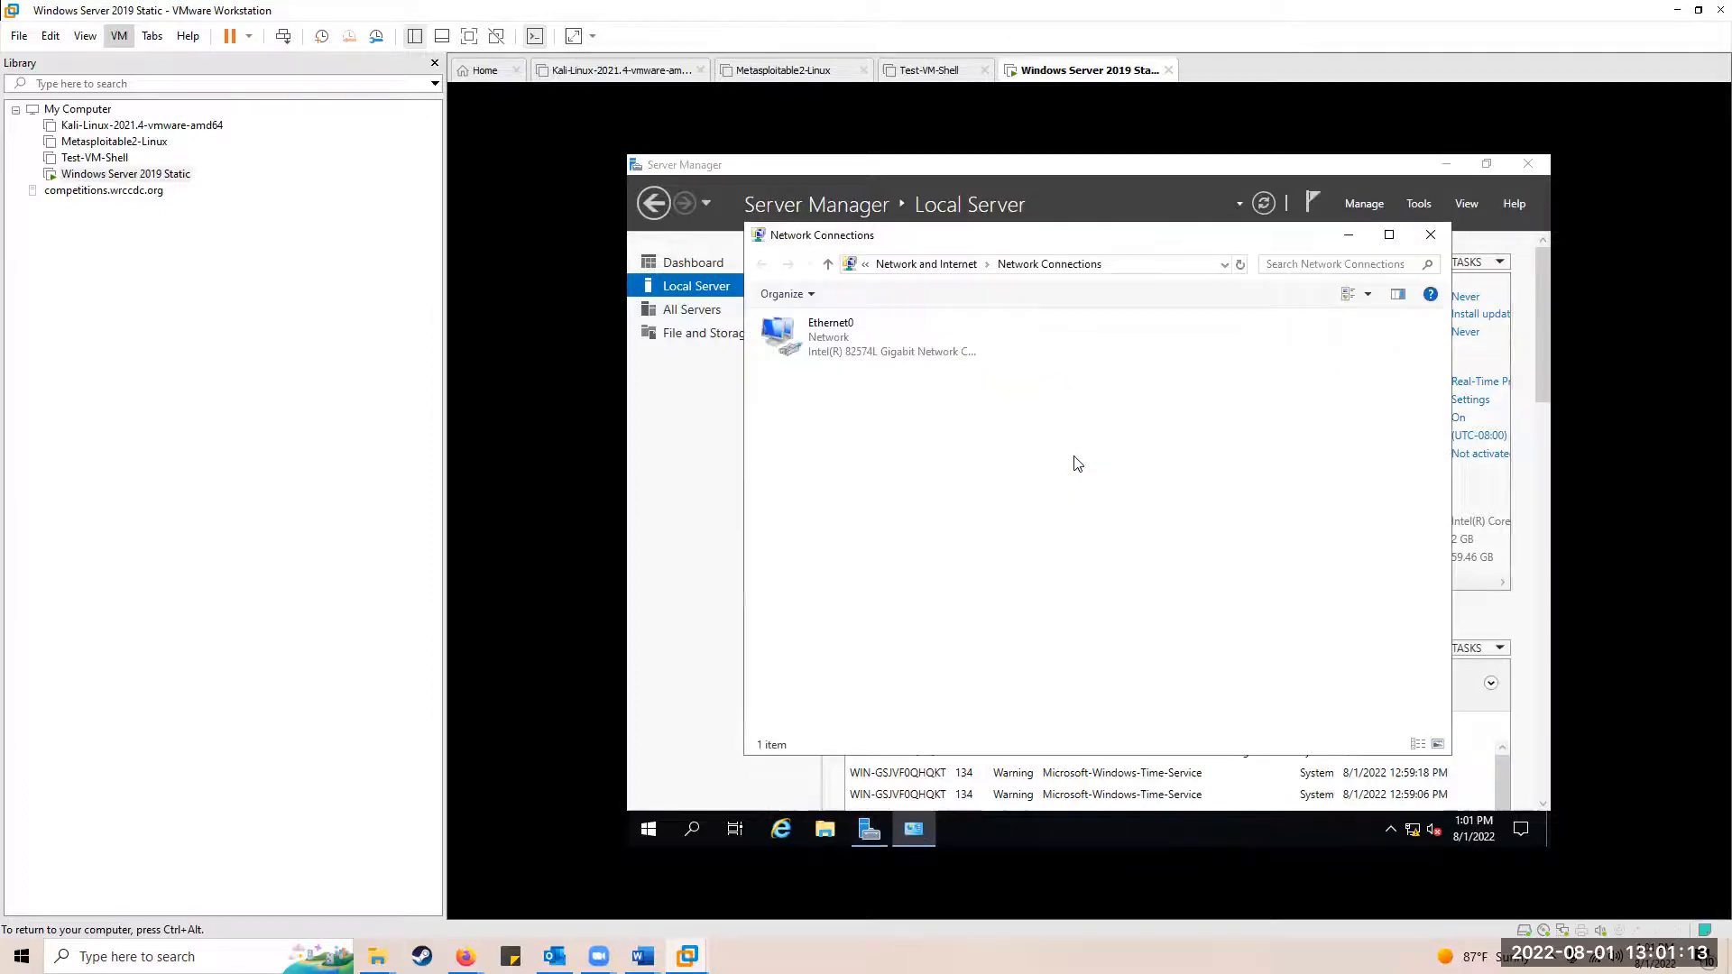
{"action": "left_click", "coordinate": [809, 332]}
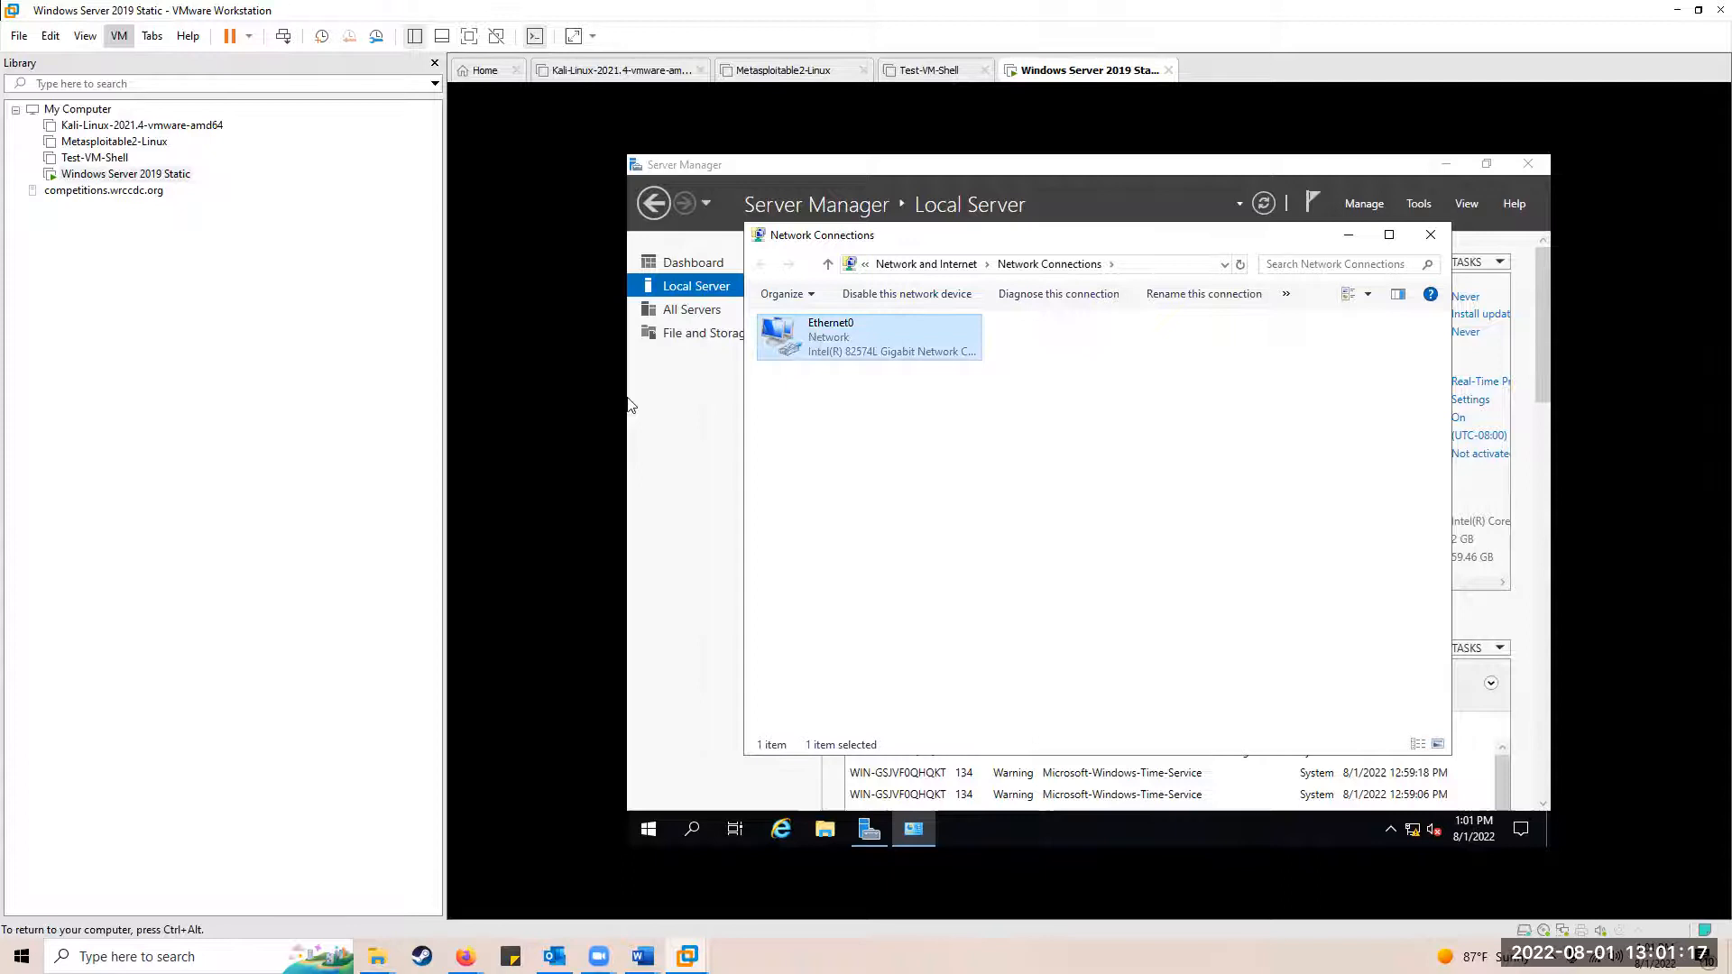
{"action": "right_click", "coordinate": [852, 332]}
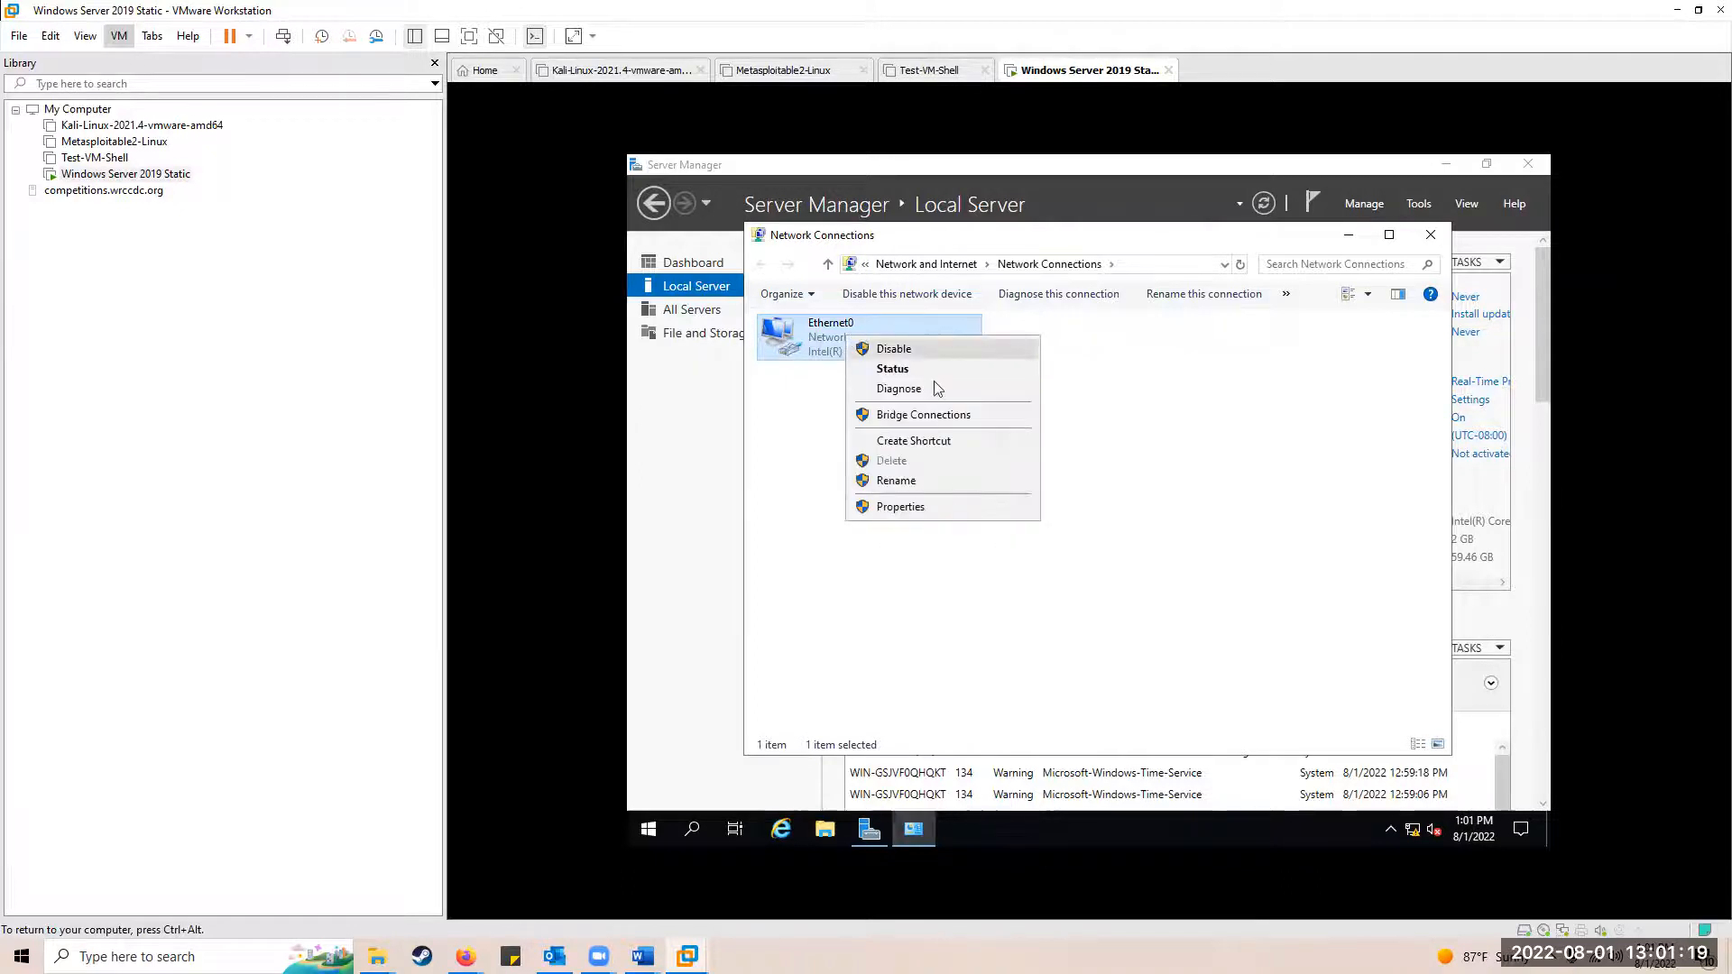
{"action": "left_click", "coordinate": [888, 508]}
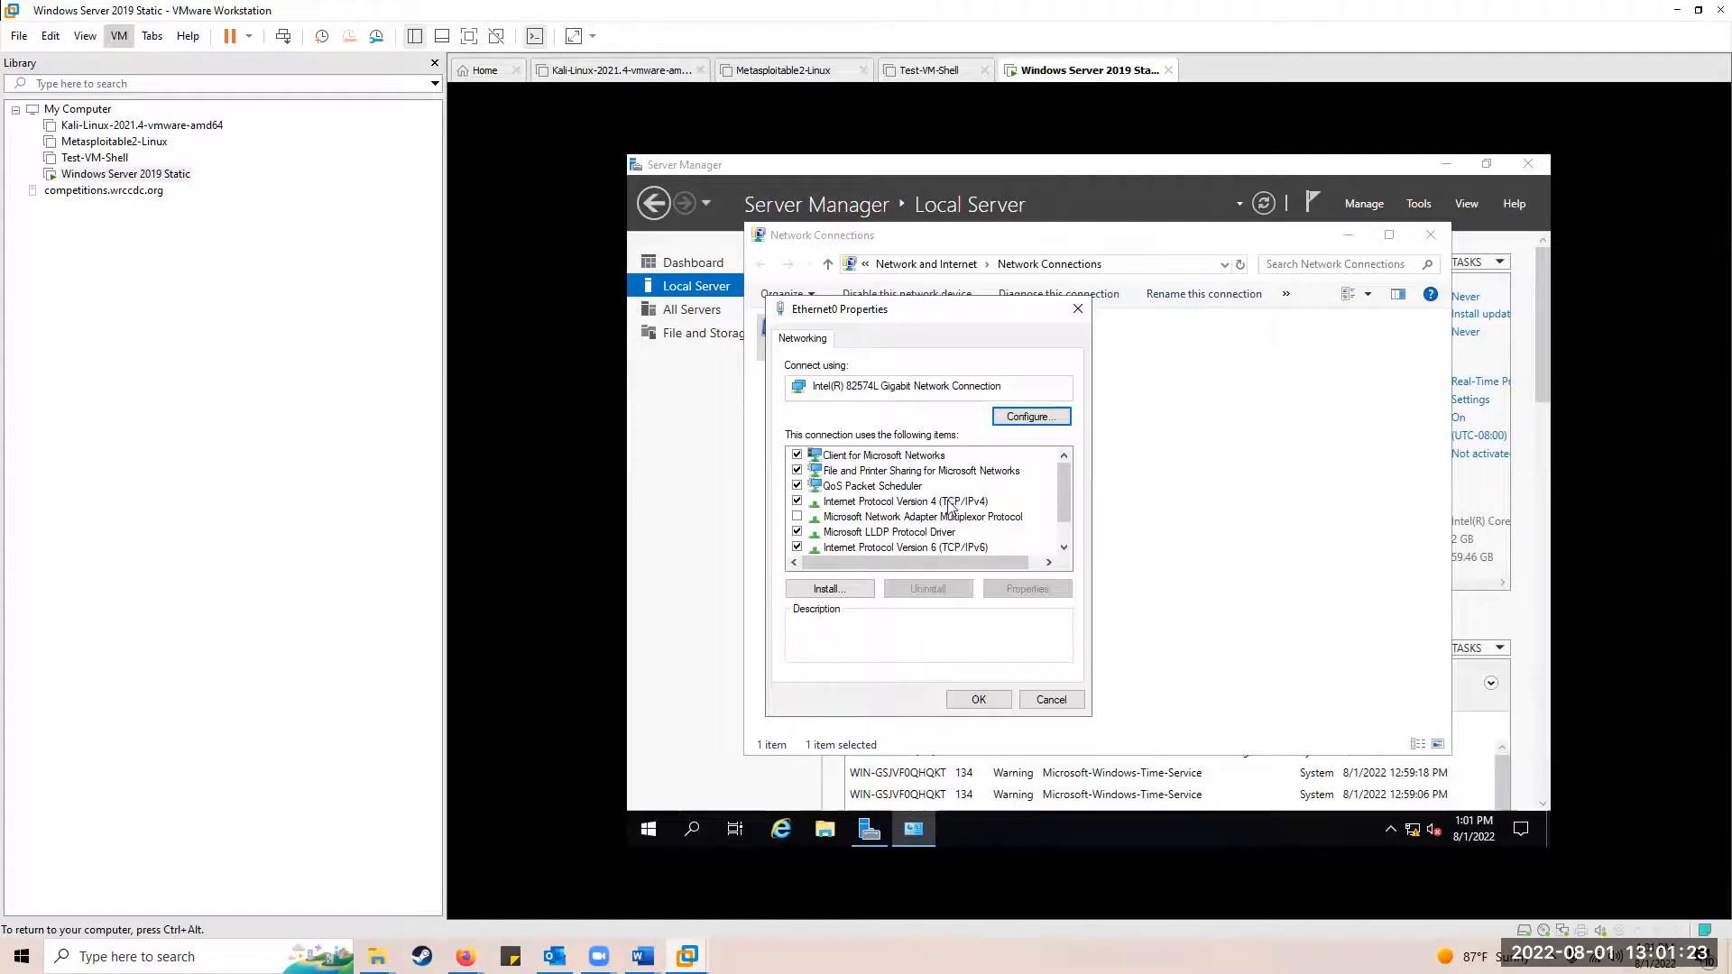
Step: Open the TCP/IPv4 properties and switch to a manually specified IP address
{"action": "left_click", "coordinate": [952, 502]}
{"action": "left_click", "coordinate": [1026, 589]}
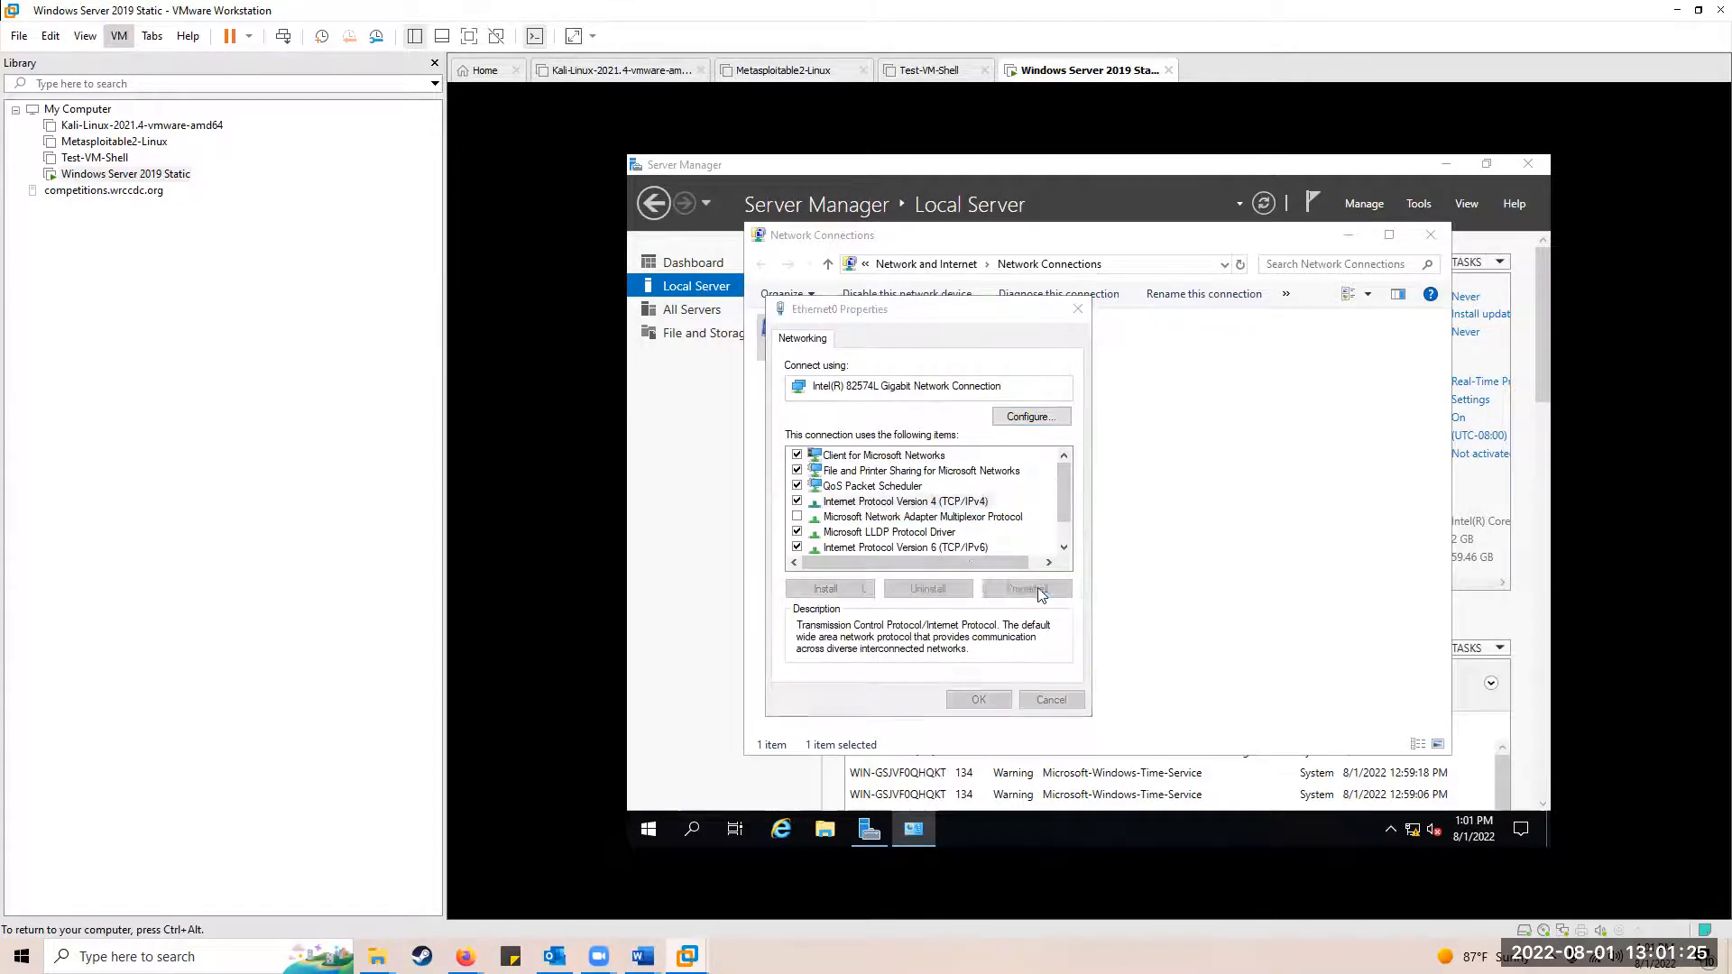
{"action": "left_click", "coordinate": [902, 509]}
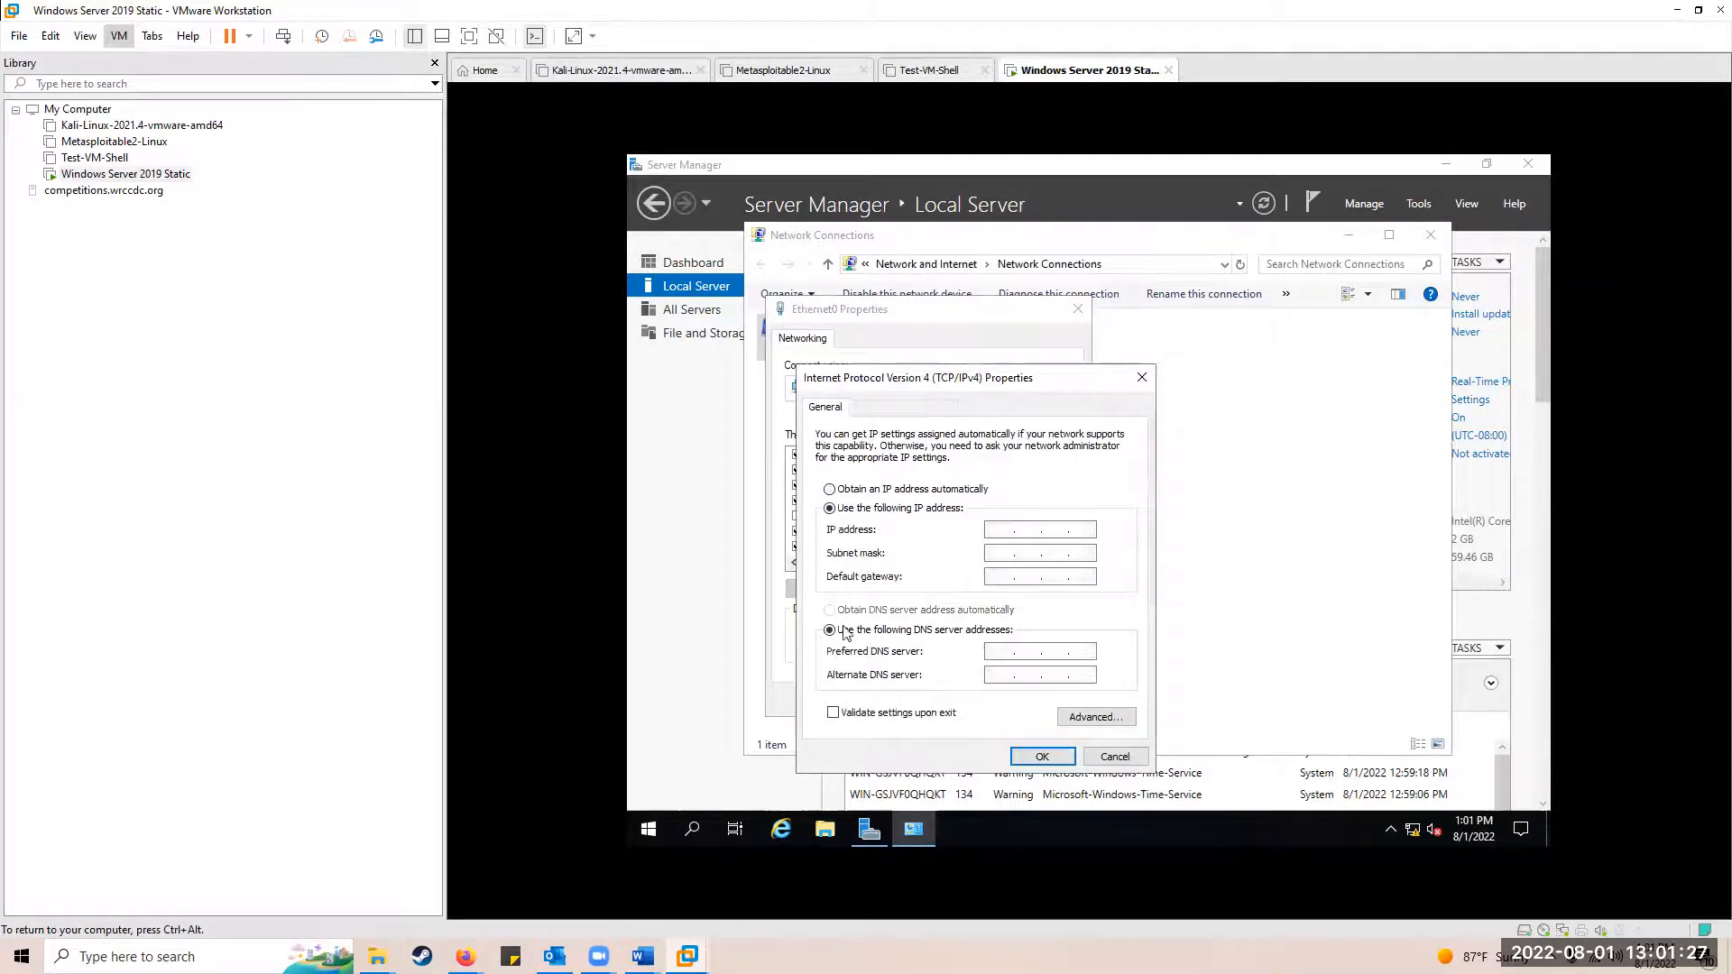
{"action": "left_click", "coordinate": [1017, 530]}
{"action": "key", "text": "ctrl+alt"}
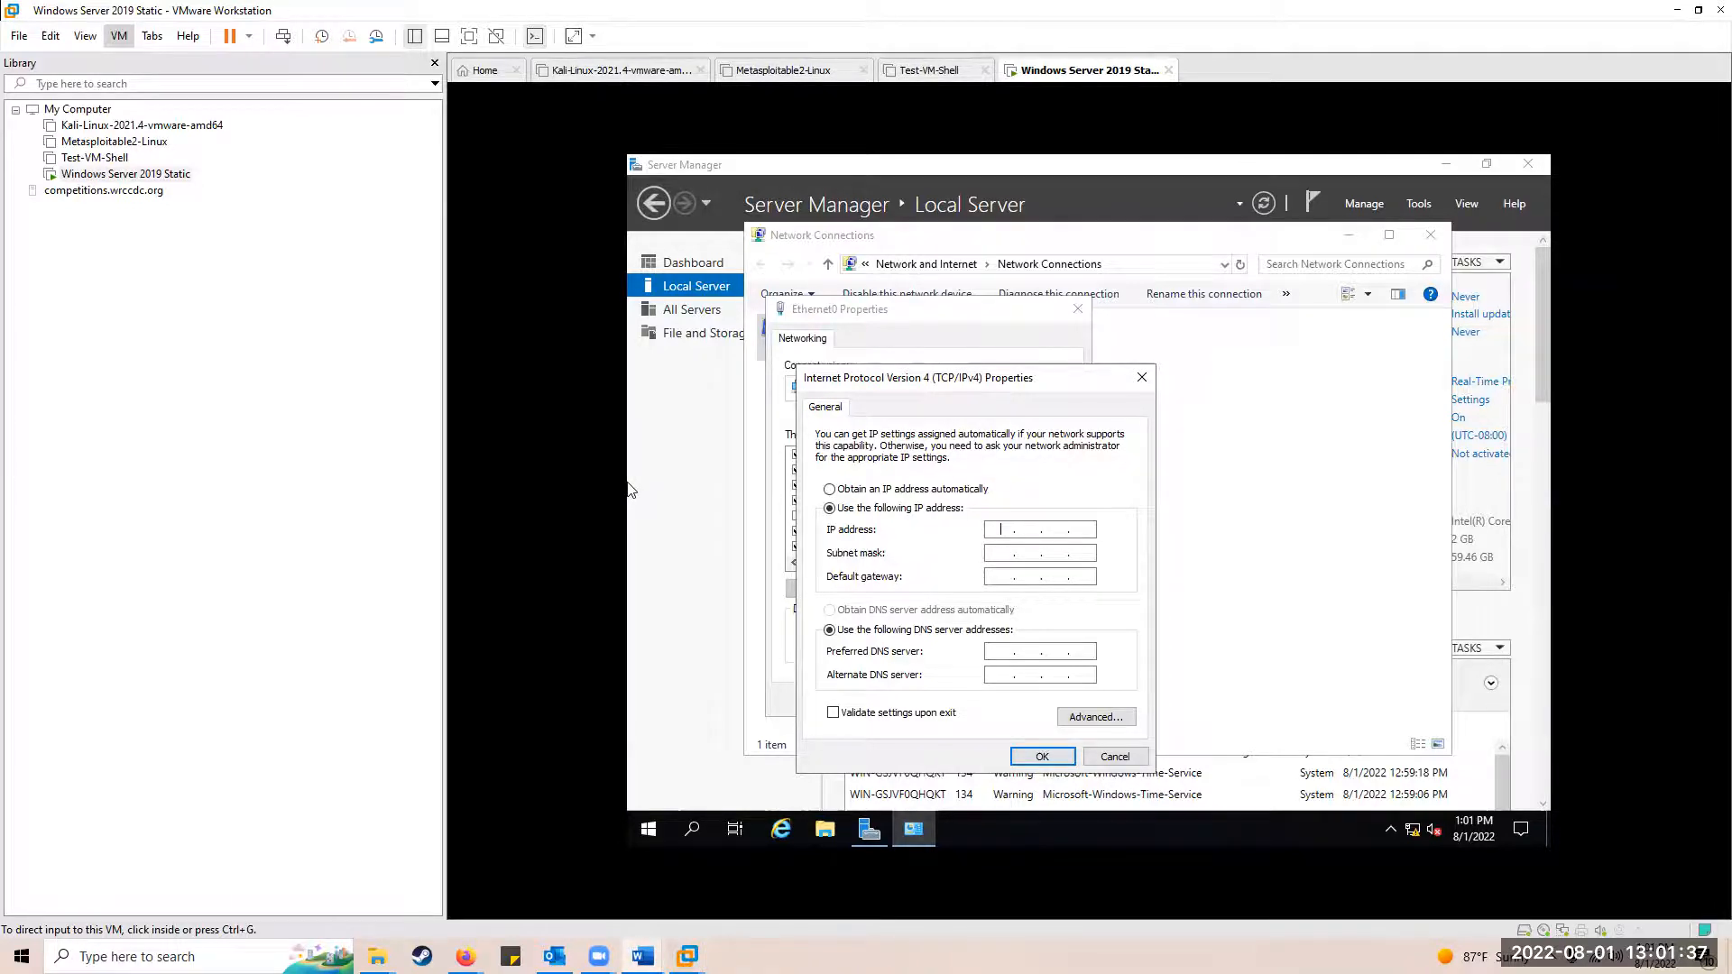
{"action": "left_click", "coordinate": [1000, 529]}
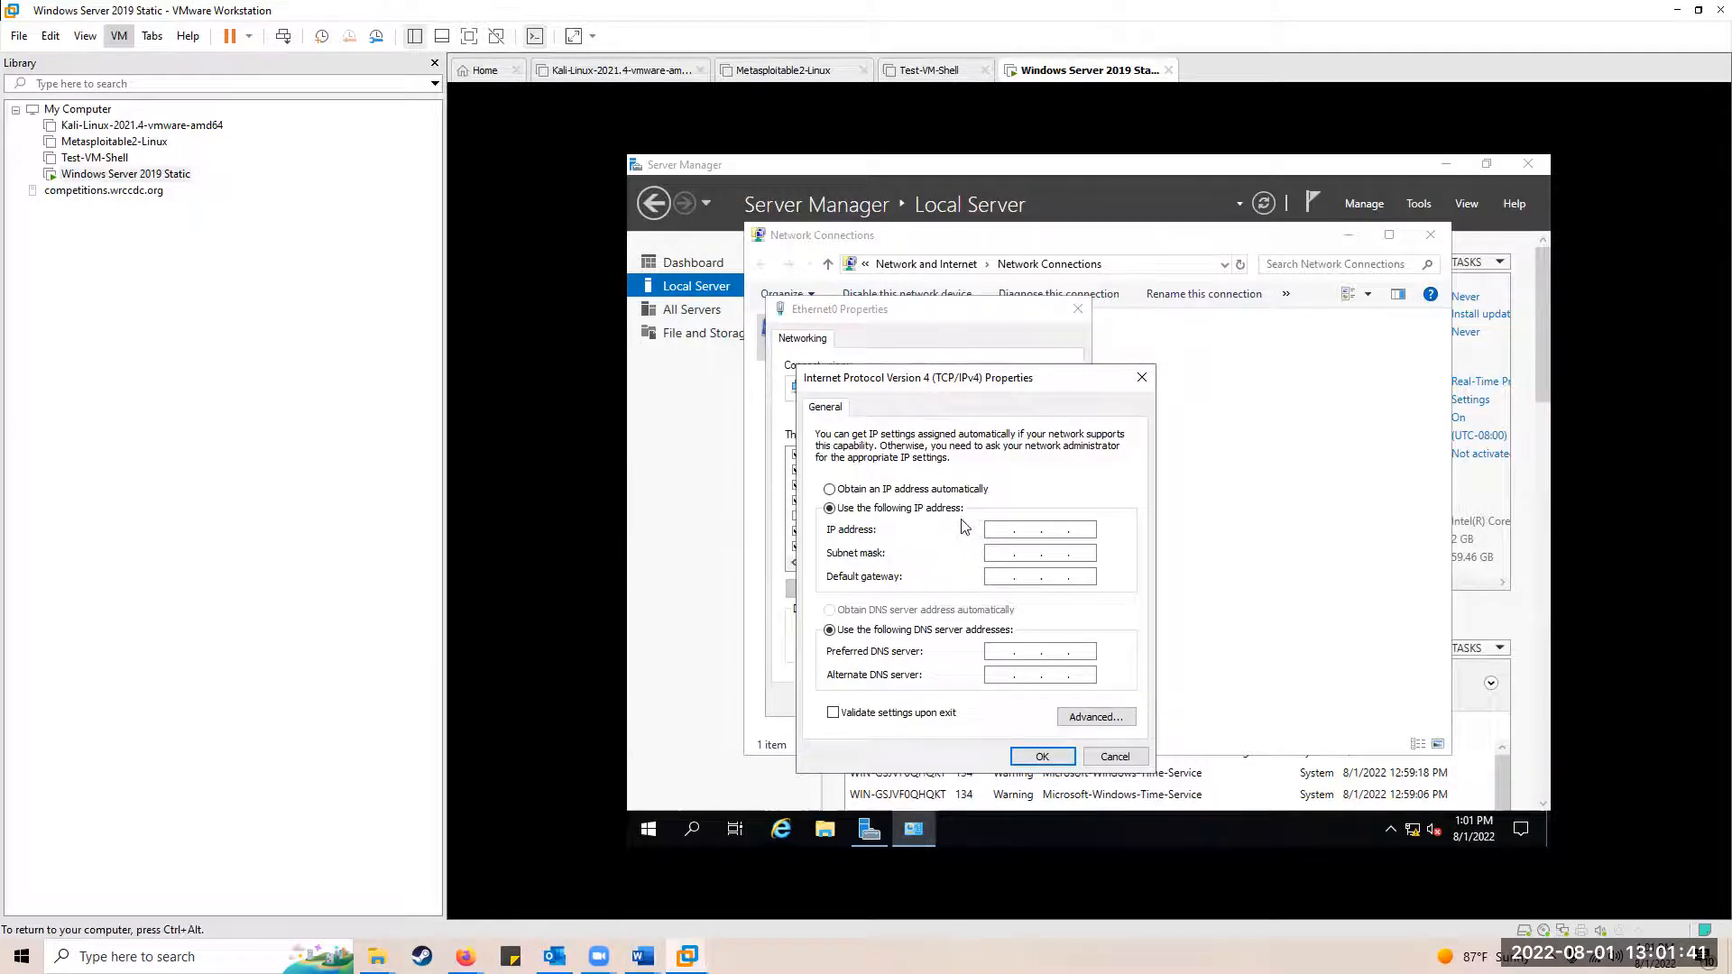
Step: Enter IP address 192.168.1.200 with subnet mask 255.255.255.0
{"action": "type", "text": "192"}
{"action": "key", "text": "BackSpace"}
{"action": "key", "text": "BackSpace"}
{"action": "key", "text": "BackSpace"}
{"action": "left_click", "coordinate": [998, 528]}
{"action": "type", "text": "192 . 168 . 1 . 200"}
{"action": "key", "text": "Tab"}
{"action": "key", "text": "Tab"}
Step: Set gateway 192.168.1.1 and DNS servers 4.2.2.2 and 8.8.8.8, then apply
{"action": "type", "text": "192.168."}
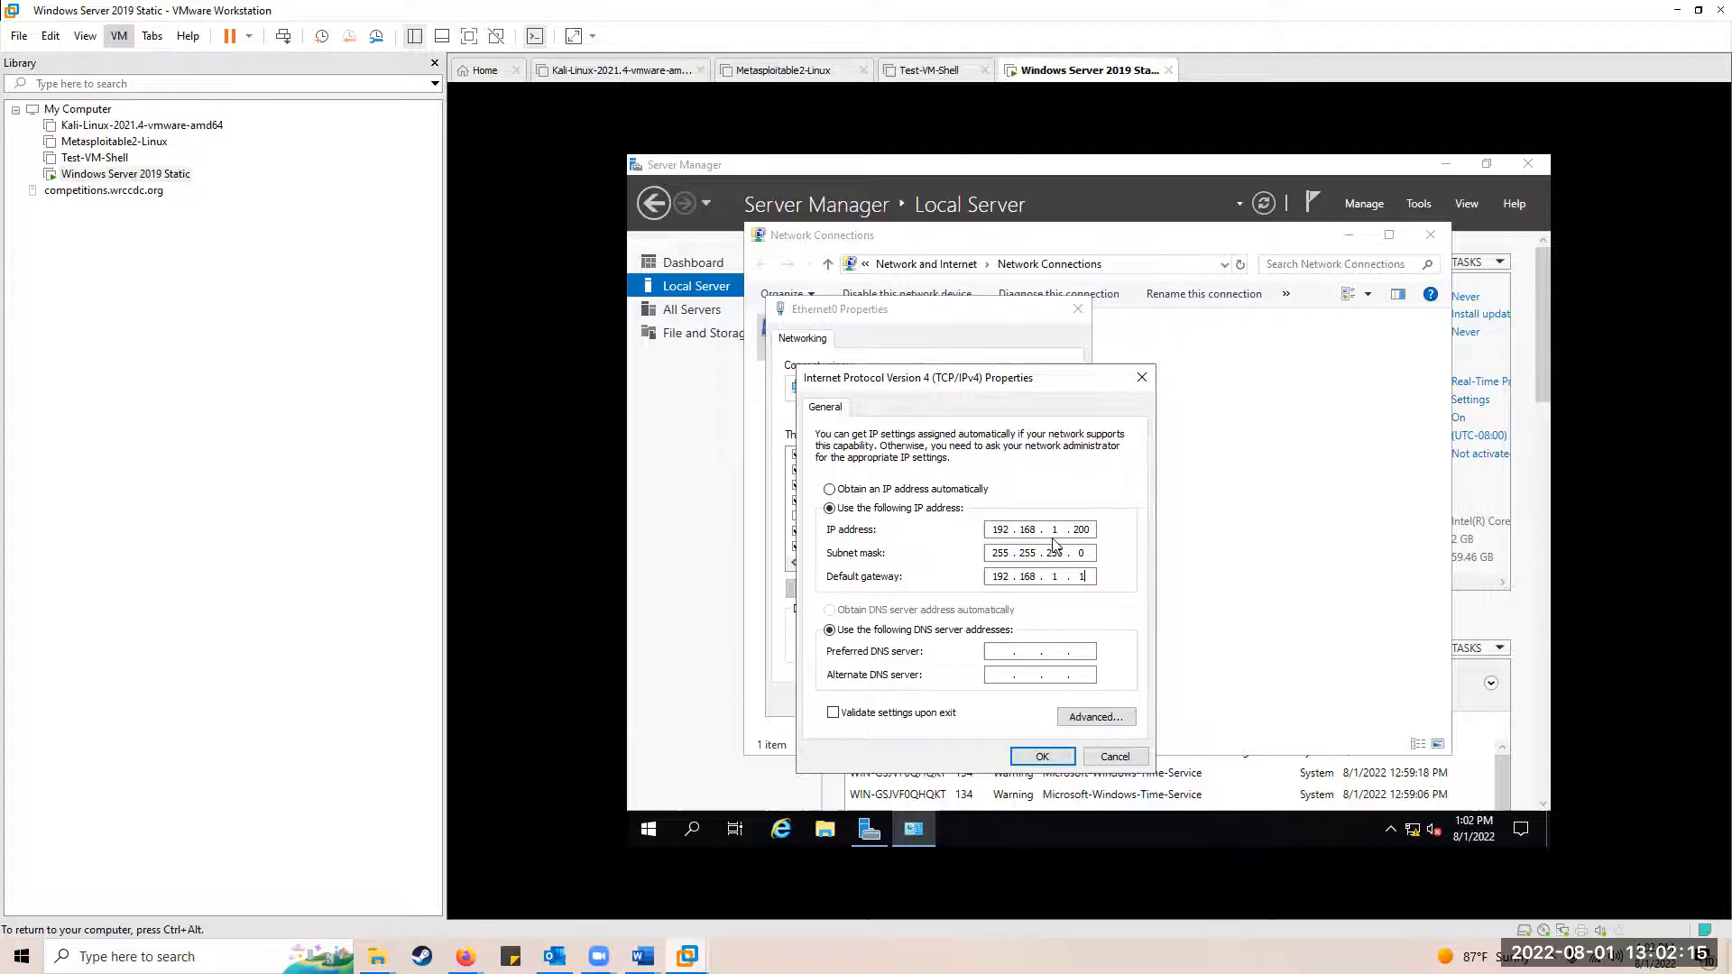
{"action": "double_click", "coordinate": [1082, 577]}
{"action": "left_click", "coordinate": [999, 652]}
{"action": "type", "text": "4"}
{"action": "type", "text": ".2.2"}
{"action": "type", "text": "8.8.8.8"}
{"action": "left_click", "coordinate": [1044, 758]}
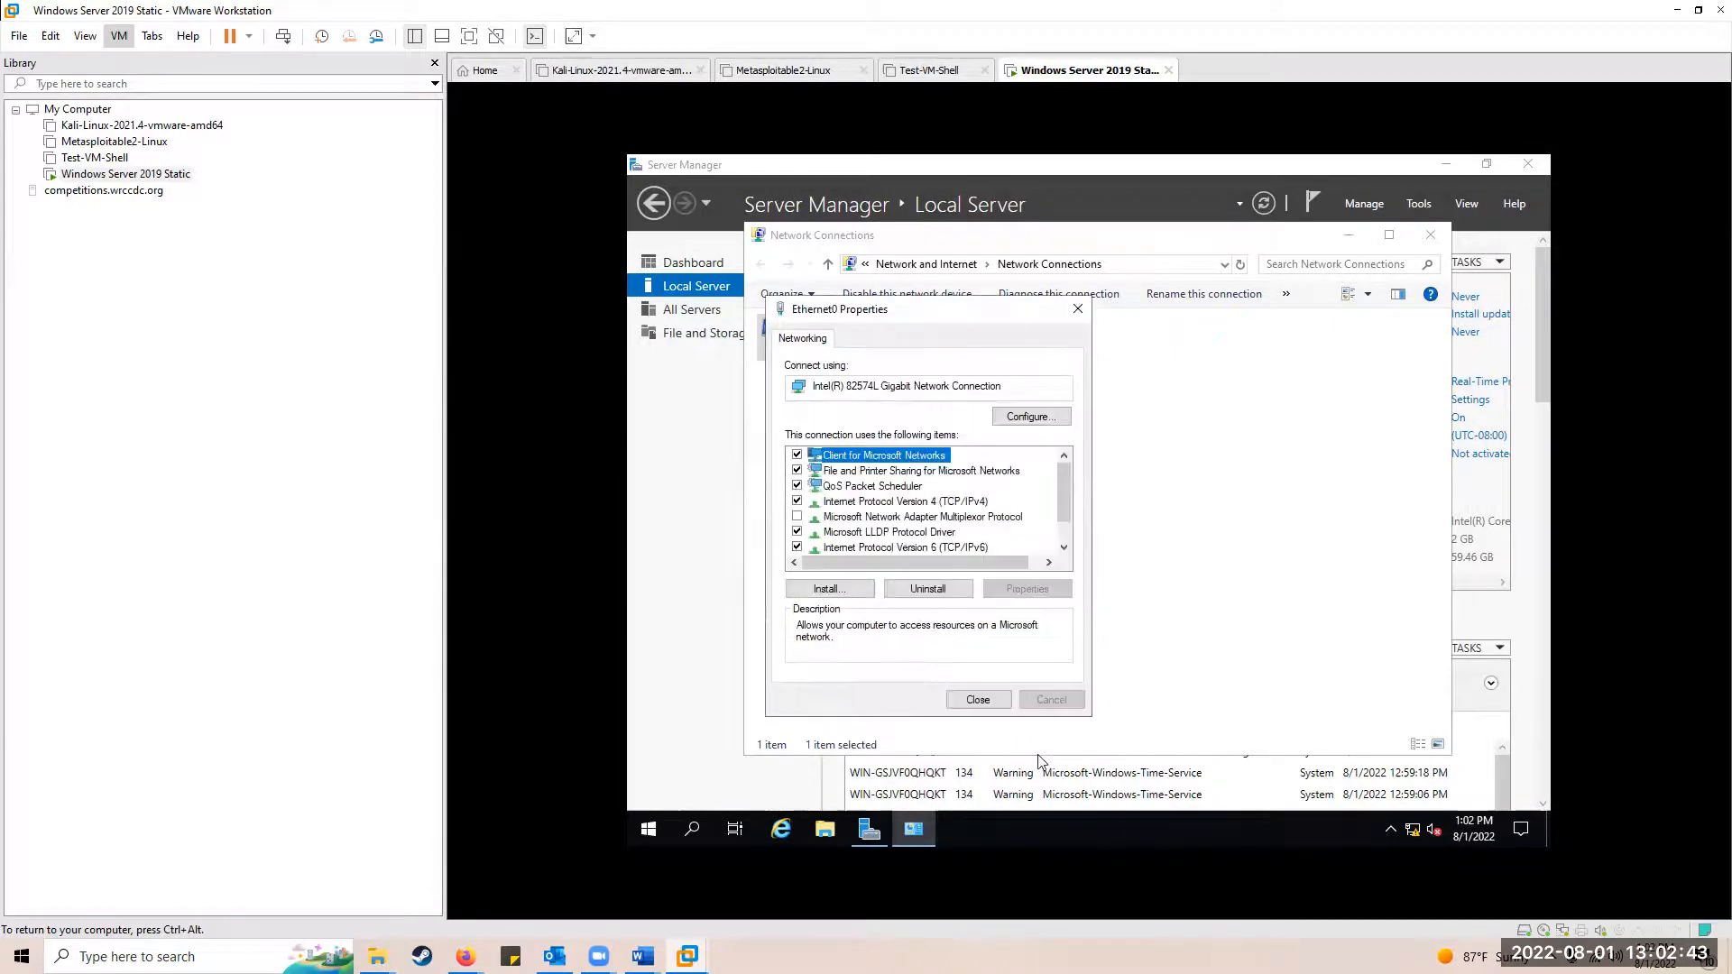
{"action": "left_click", "coordinate": [990, 703]}
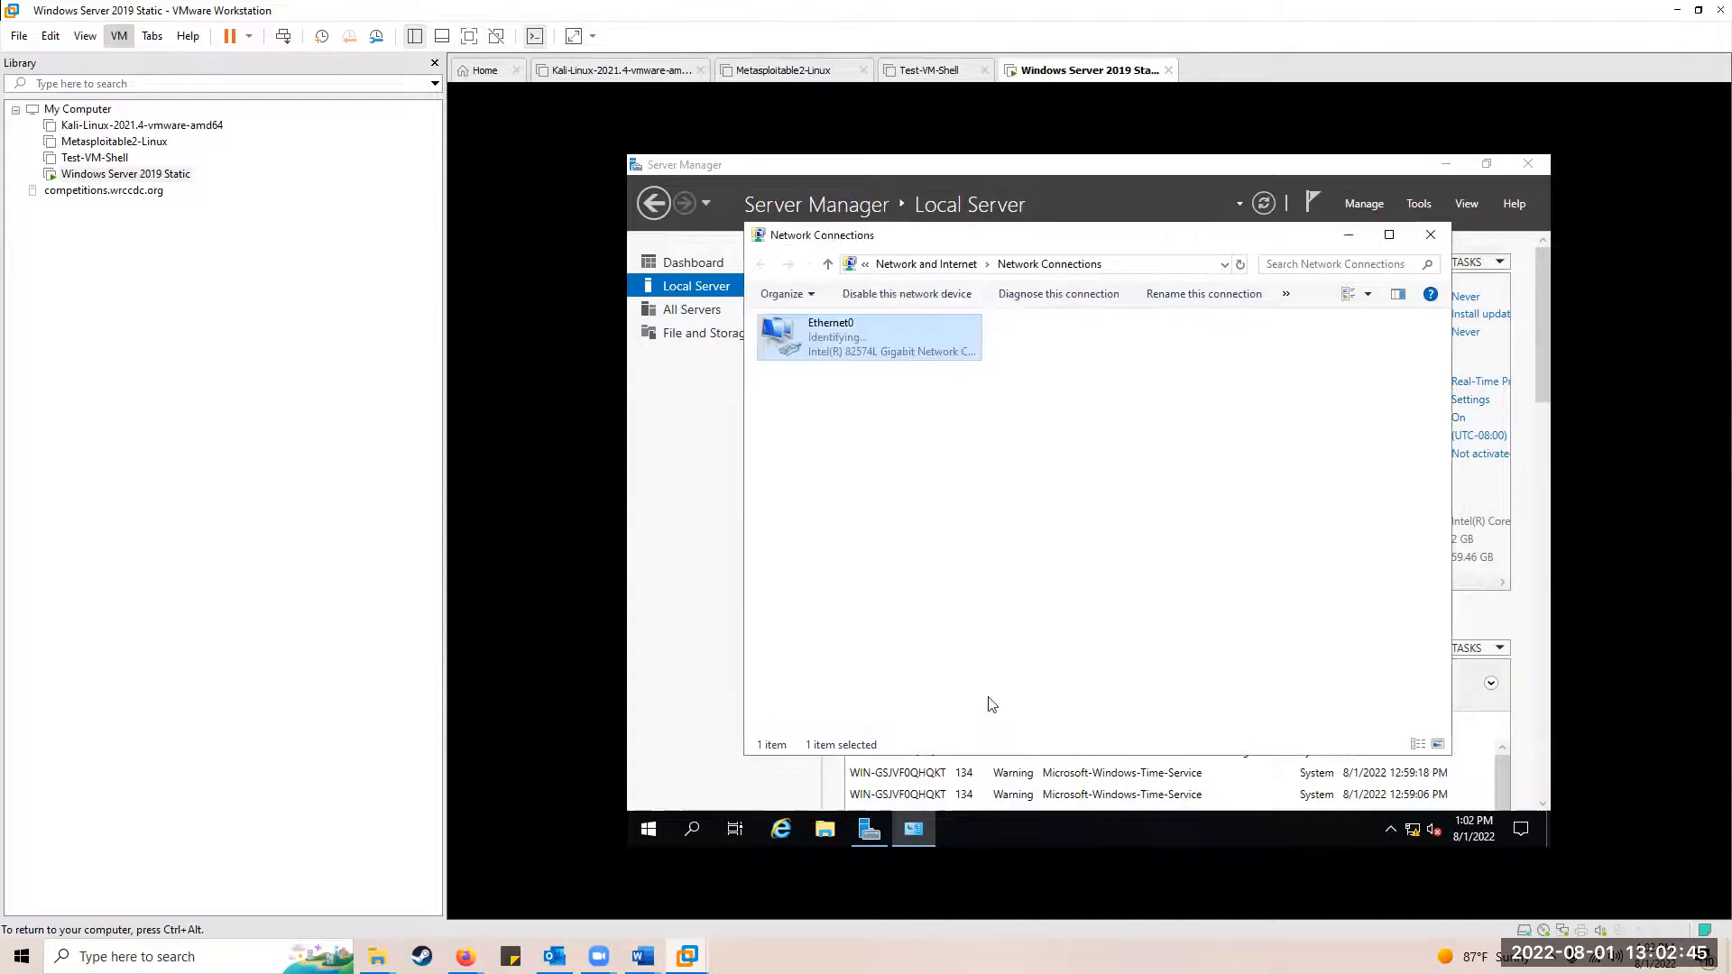
{"action": "left_click", "coordinate": [919, 414]}
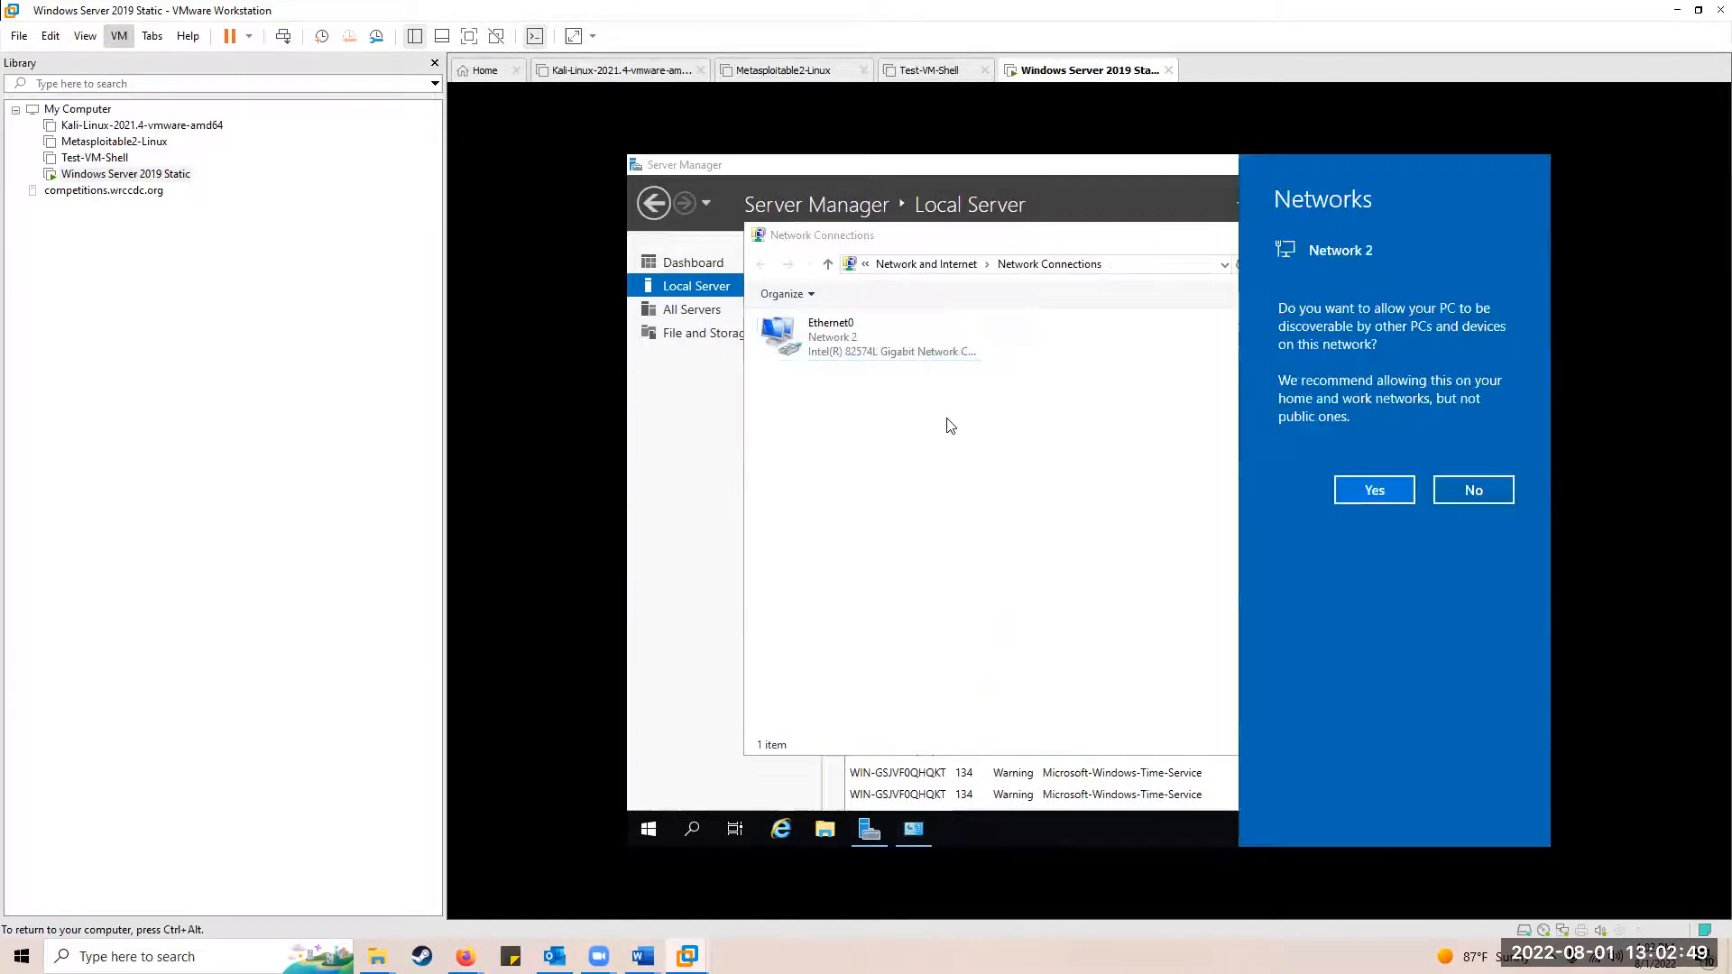
{"action": "left_click", "coordinate": [1374, 491]}
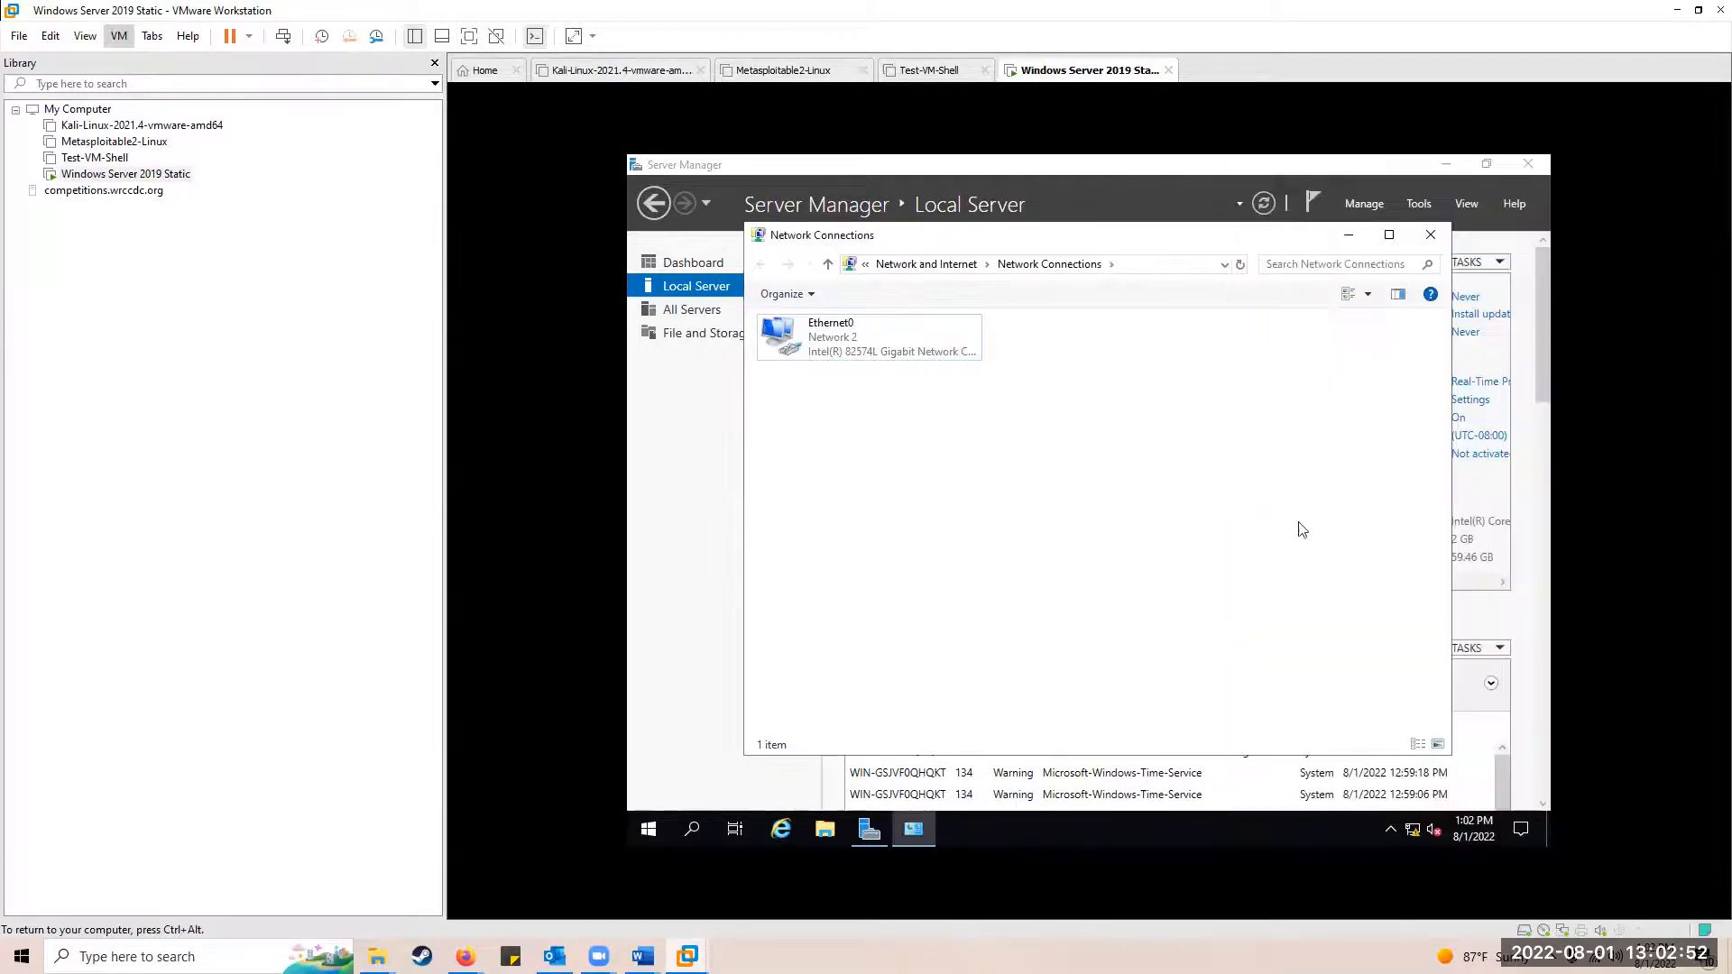
{"action": "left_click", "coordinate": [1413, 836]}
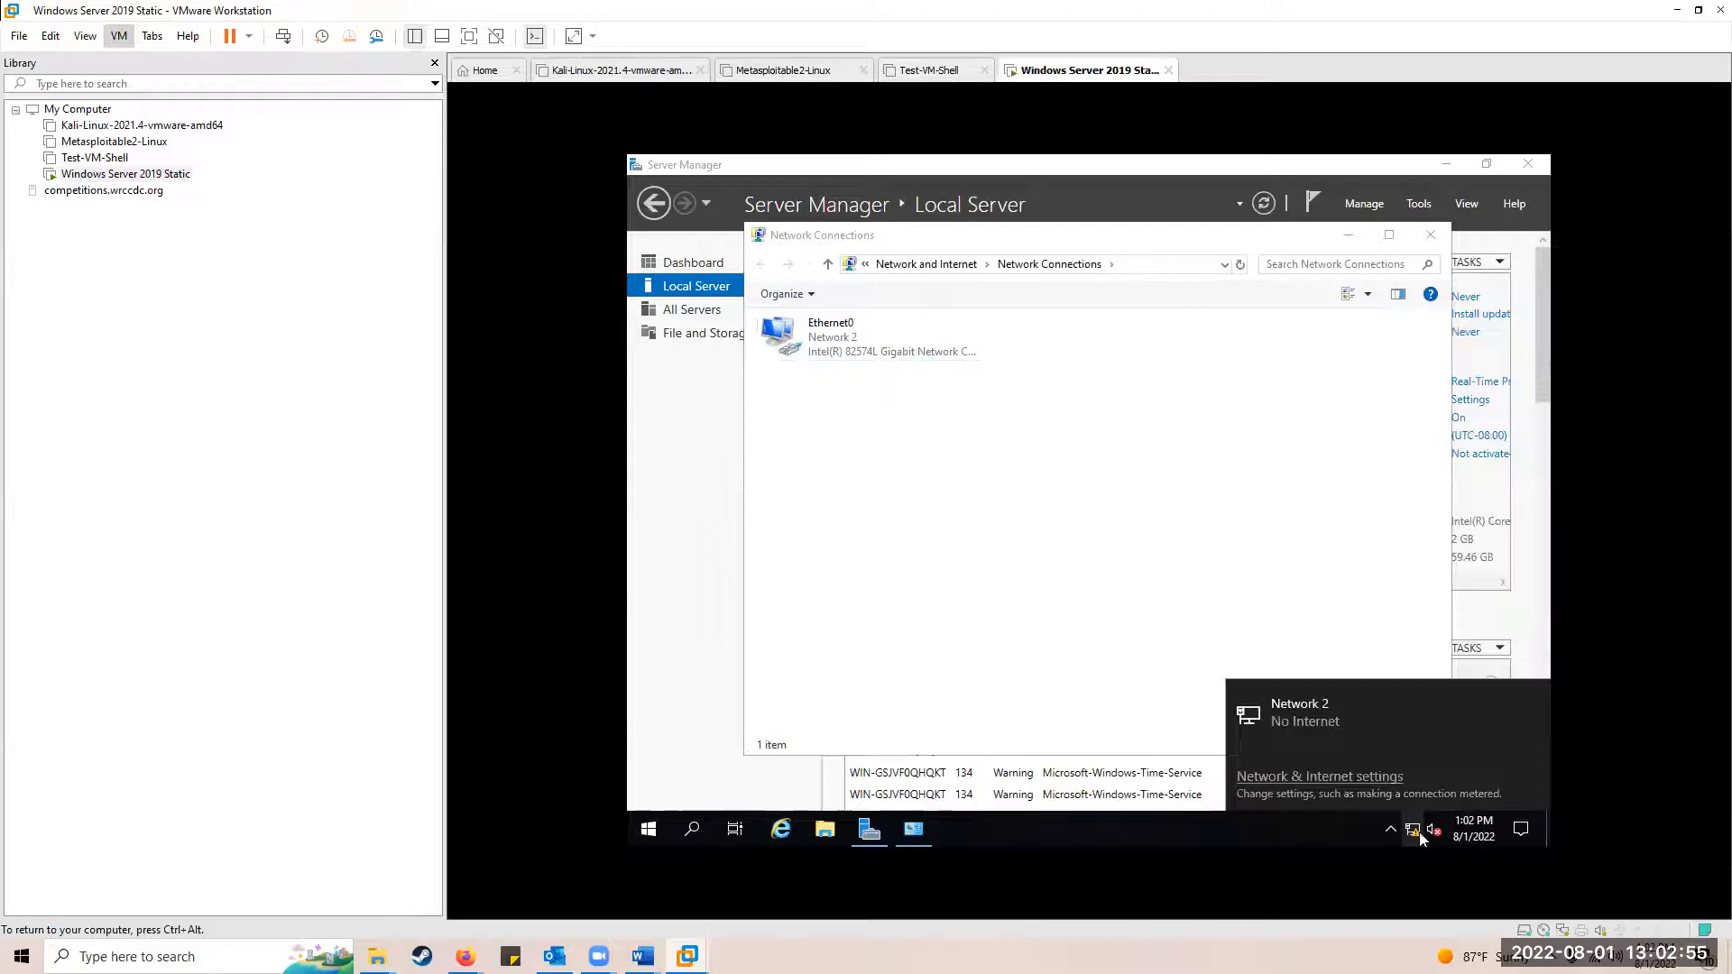
{"action": "left_click", "coordinate": [1413, 832]}
{"action": "left_click", "coordinate": [1063, 594]}
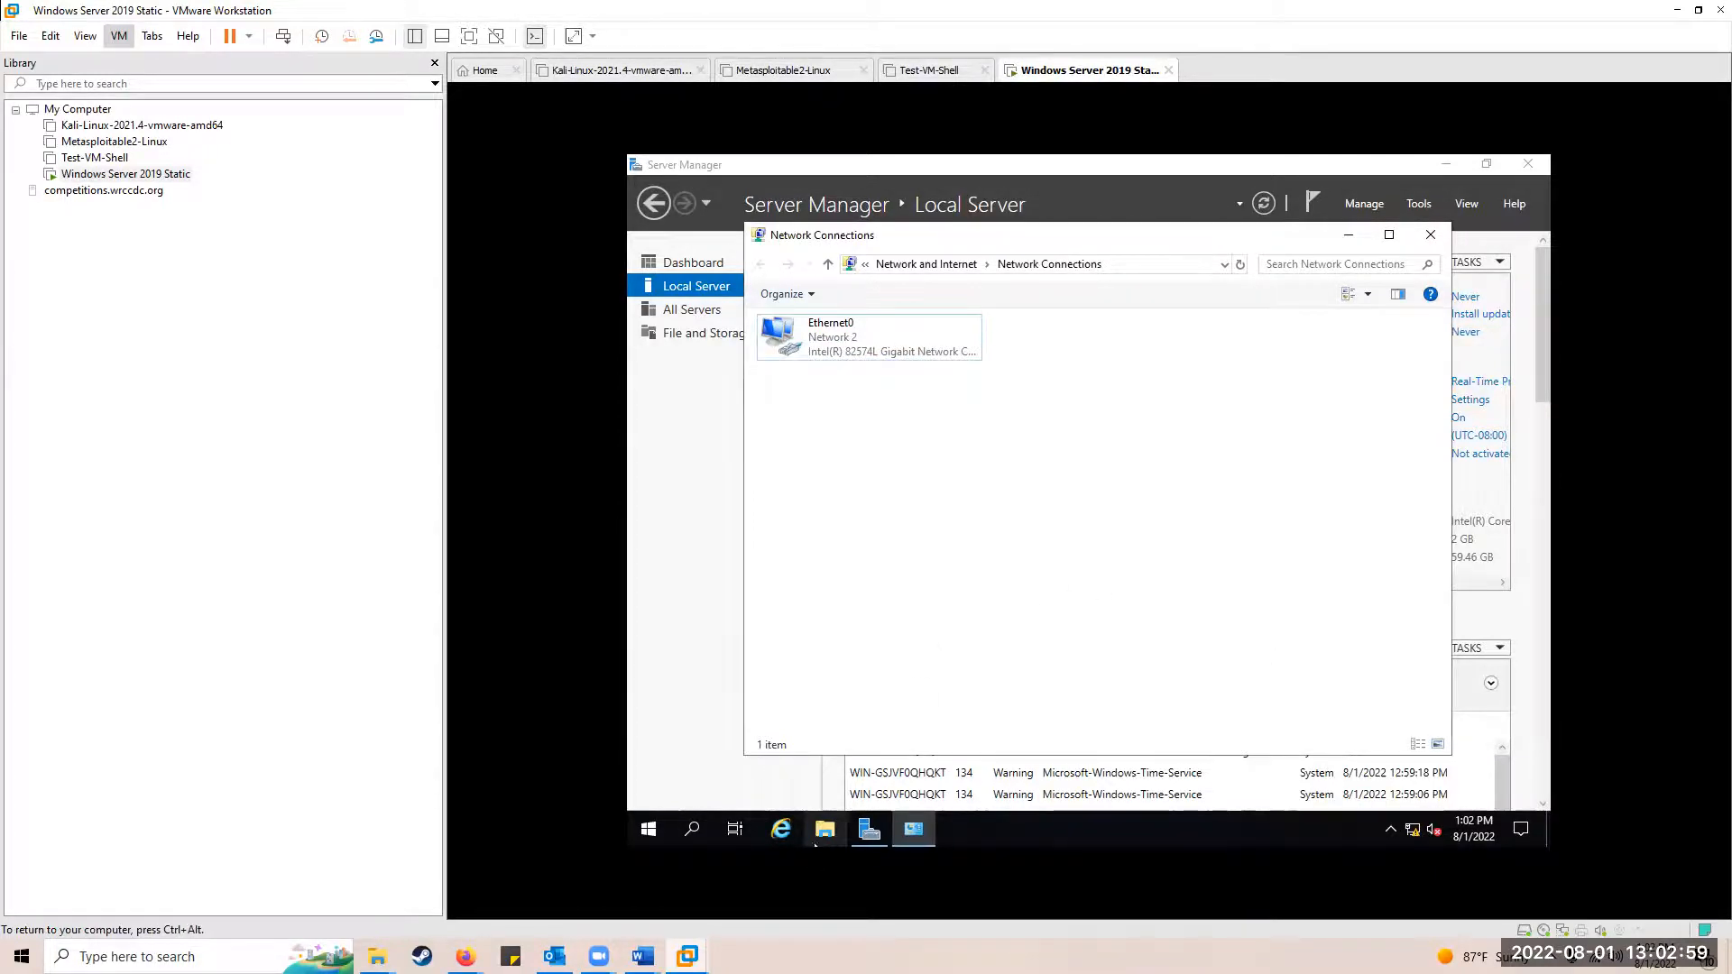
Step: Launch Internet Explorer without its recommended settings
{"action": "left_click", "coordinate": [783, 830]}
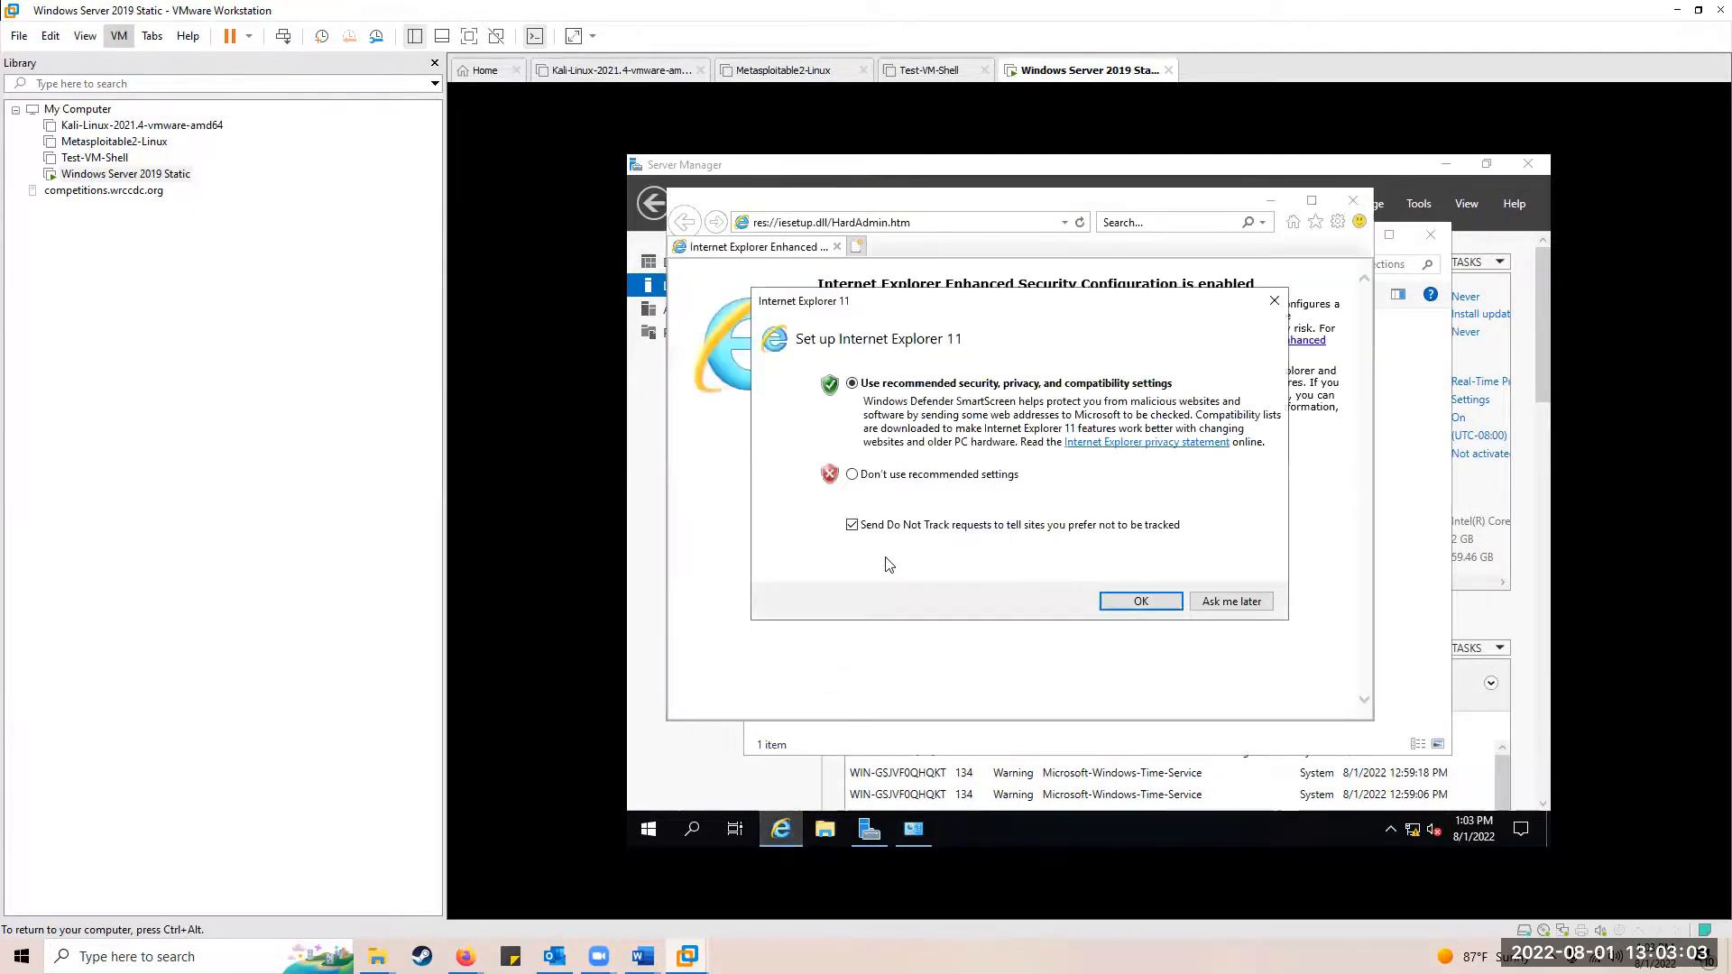
{"action": "left_click", "coordinate": [929, 480]}
{"action": "left_click", "coordinate": [1142, 601]}
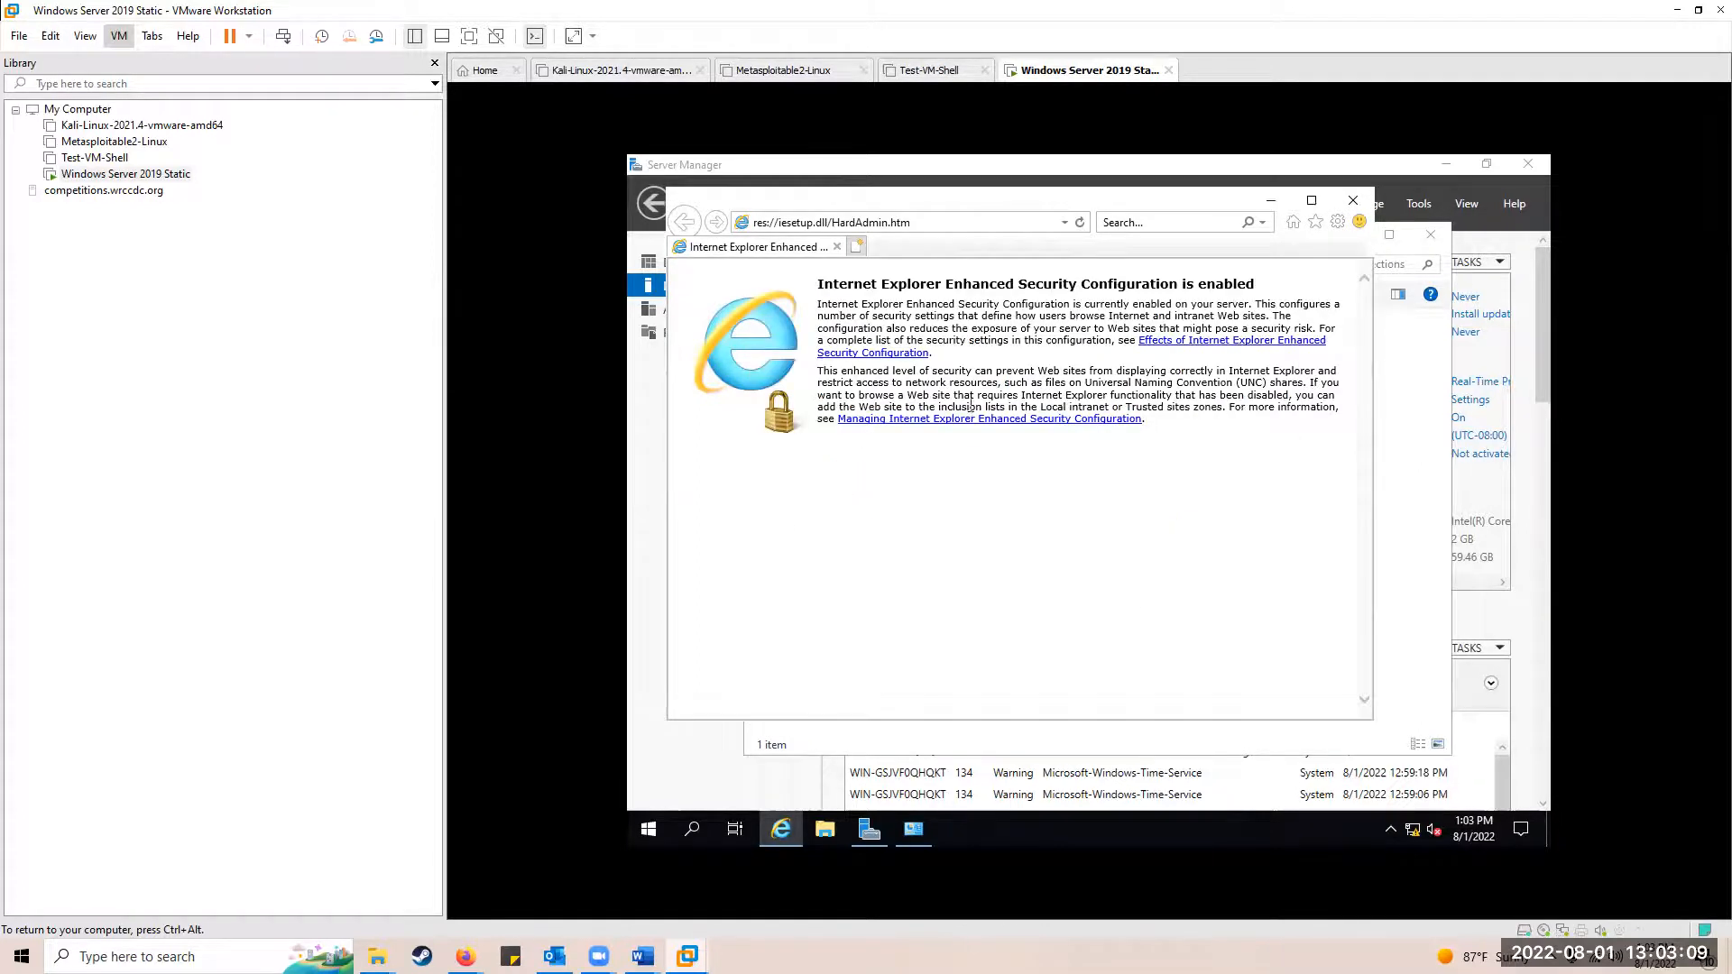
{"action": "left_click", "coordinate": [932, 223]}
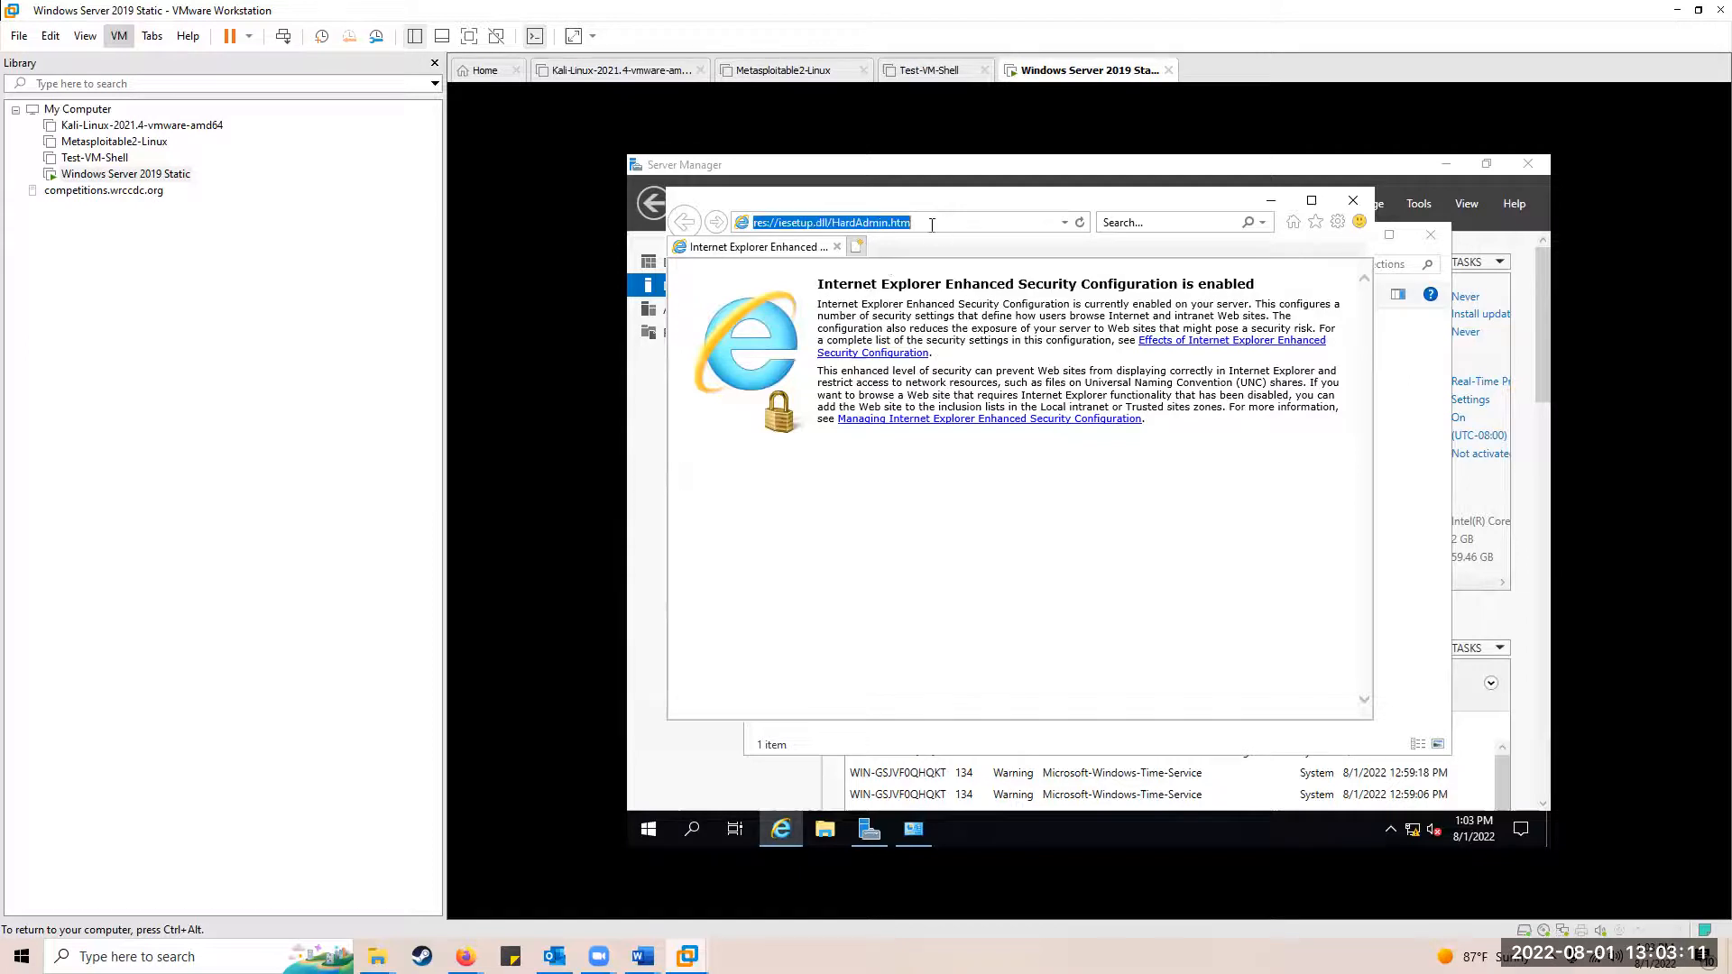
{"action": "type", "text": "www.google.com"}
{"action": "key", "text": "Return"}
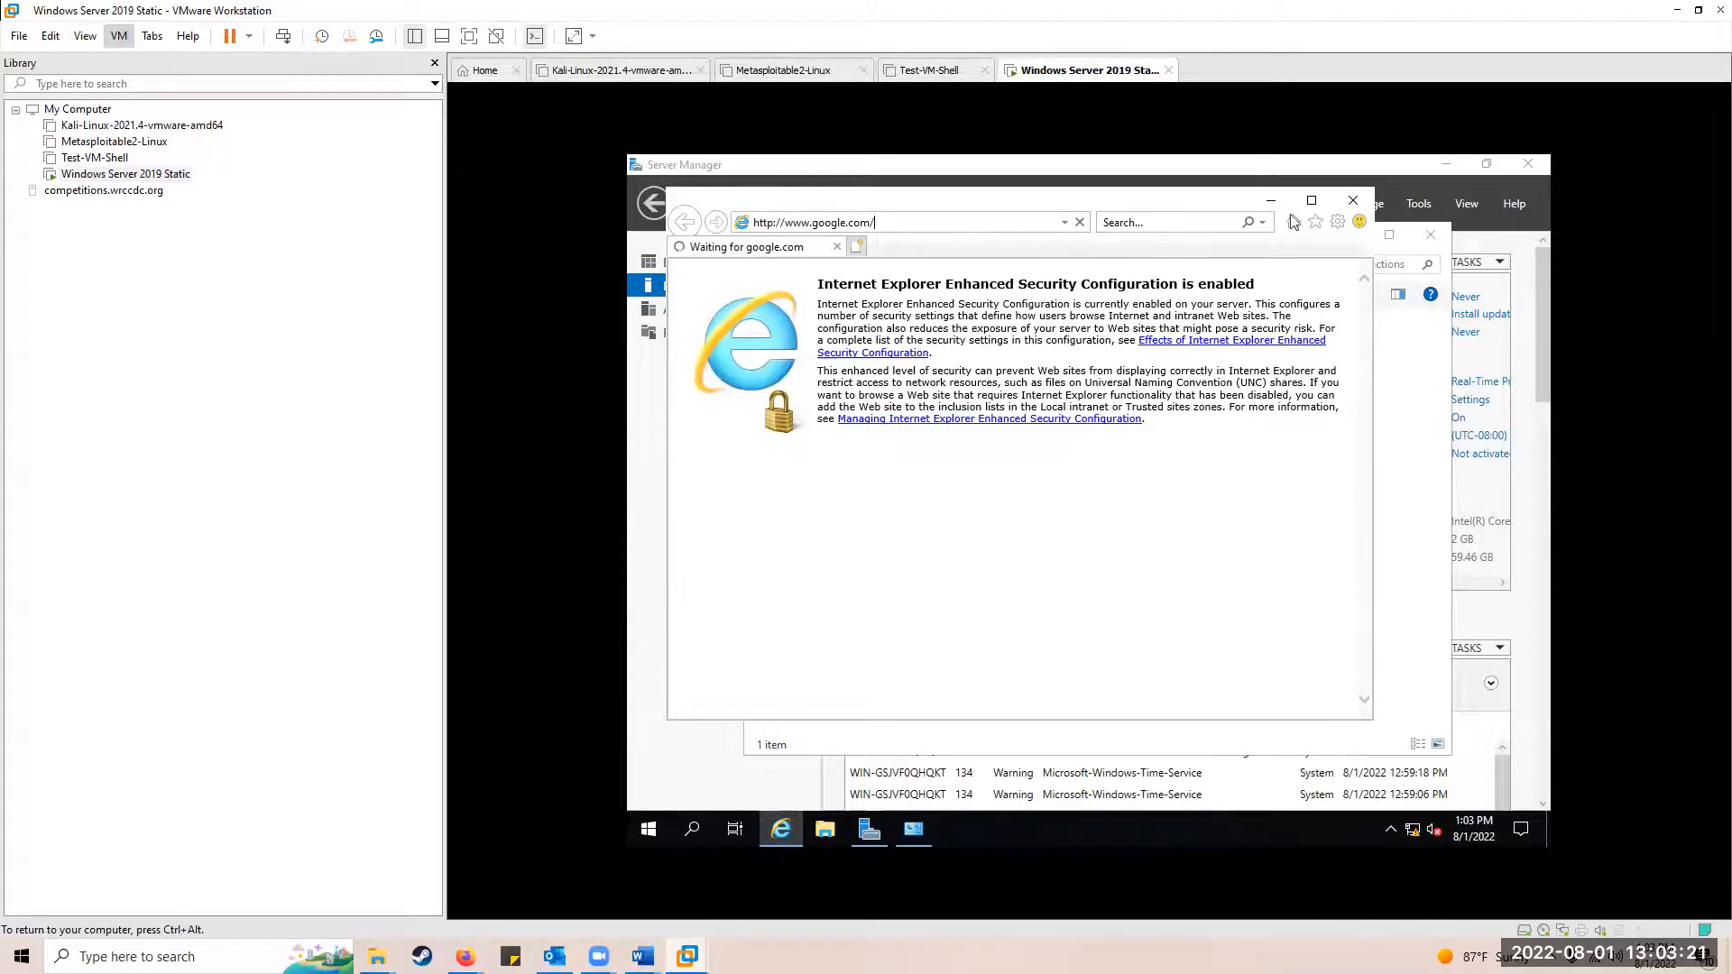
Step: Close Internet Explorer and edit Ethernet0's TCP/IPv4 gateway from 192.168.1.1 to 192.168.1.2
{"action": "left_click", "coordinate": [1353, 200]}
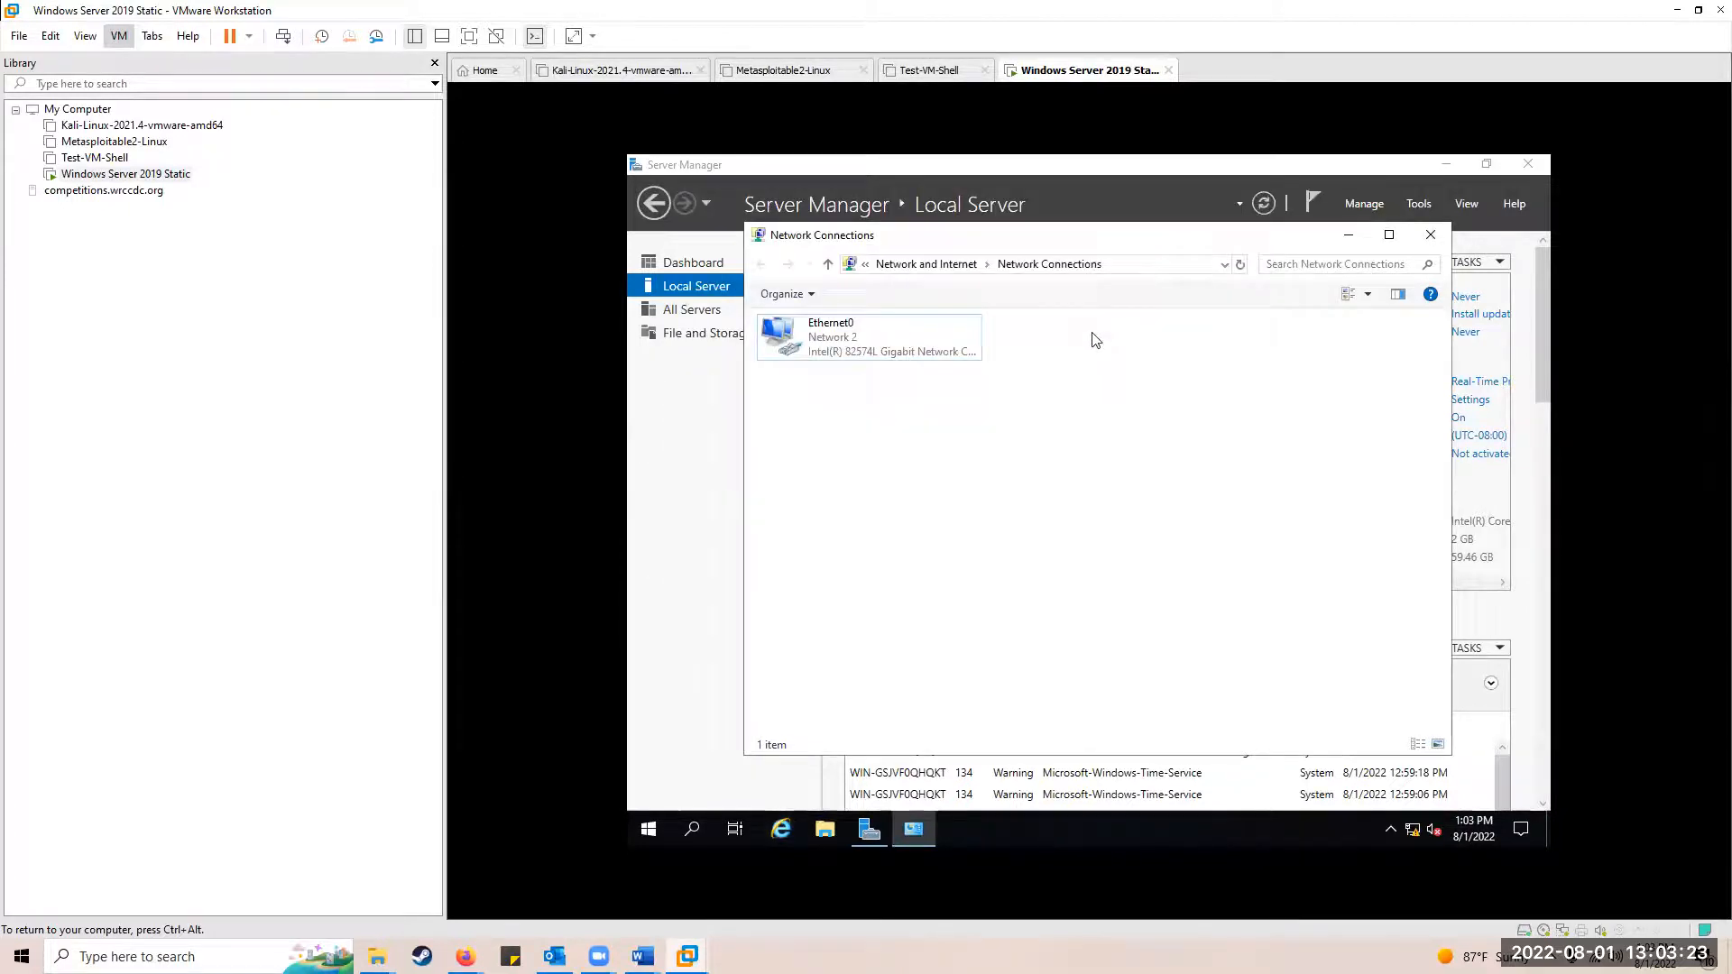
{"action": "right_click", "coordinate": [806, 327]}
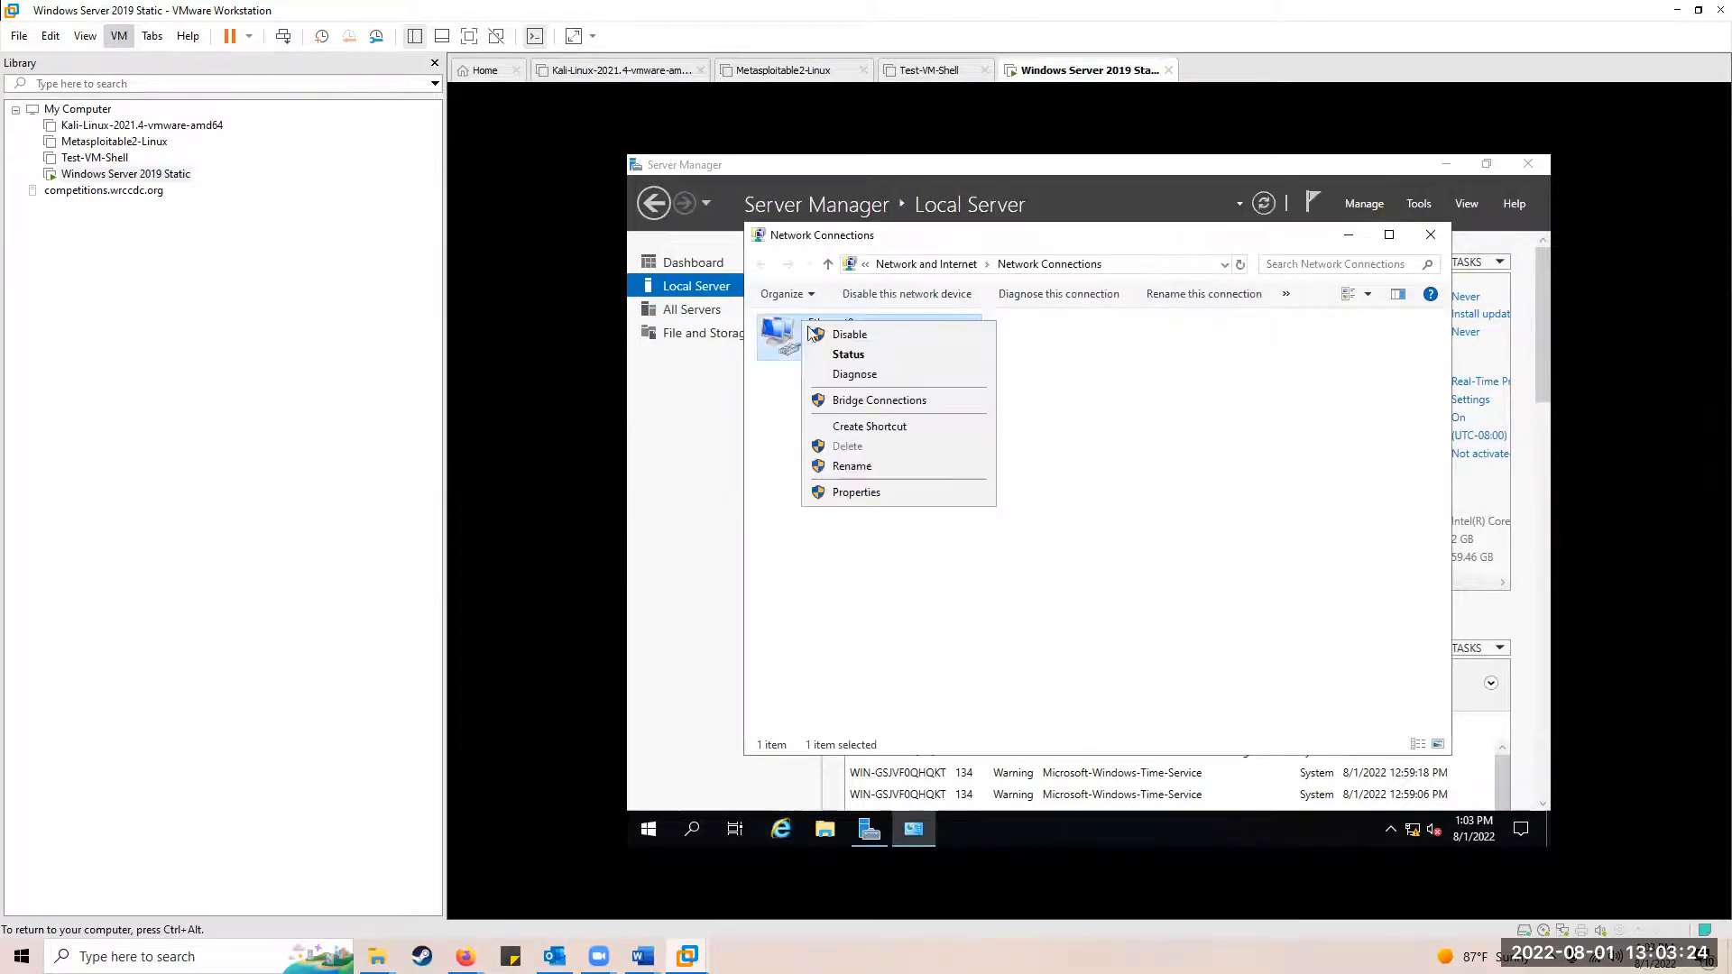
{"action": "left_click", "coordinate": [844, 494]}
{"action": "scroll", "coordinate": [915, 541], "scroll_direction": "down", "scroll_amount": 1}
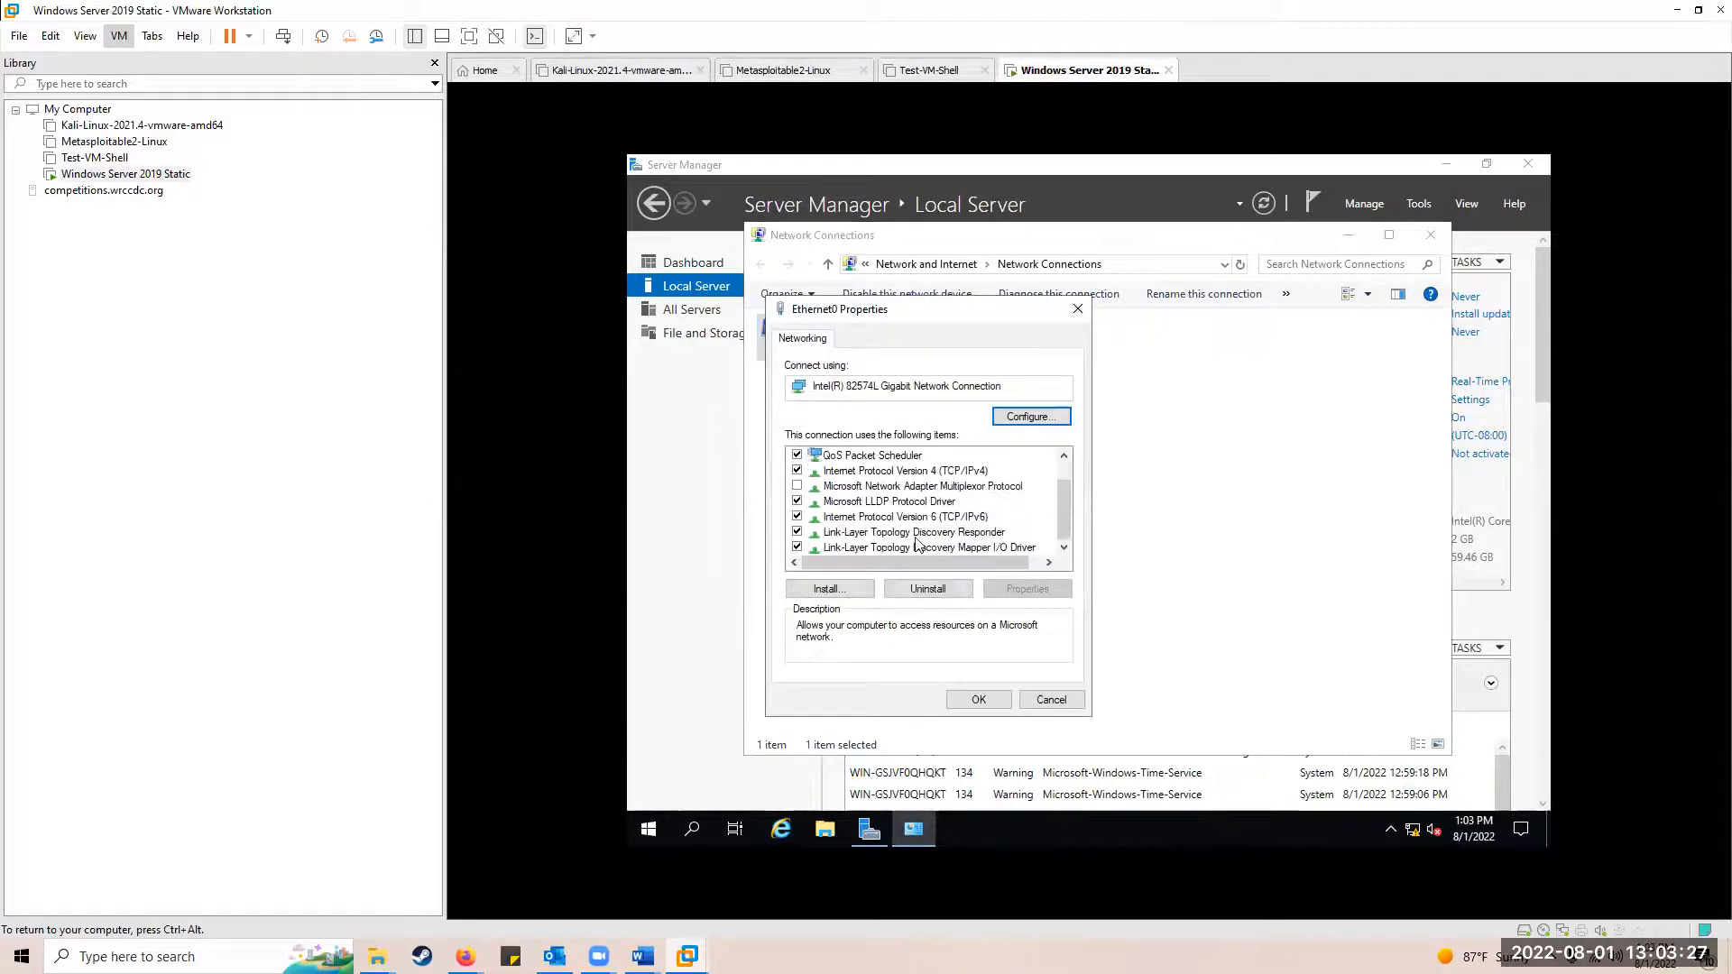
{"action": "left_click", "coordinate": [926, 473]}
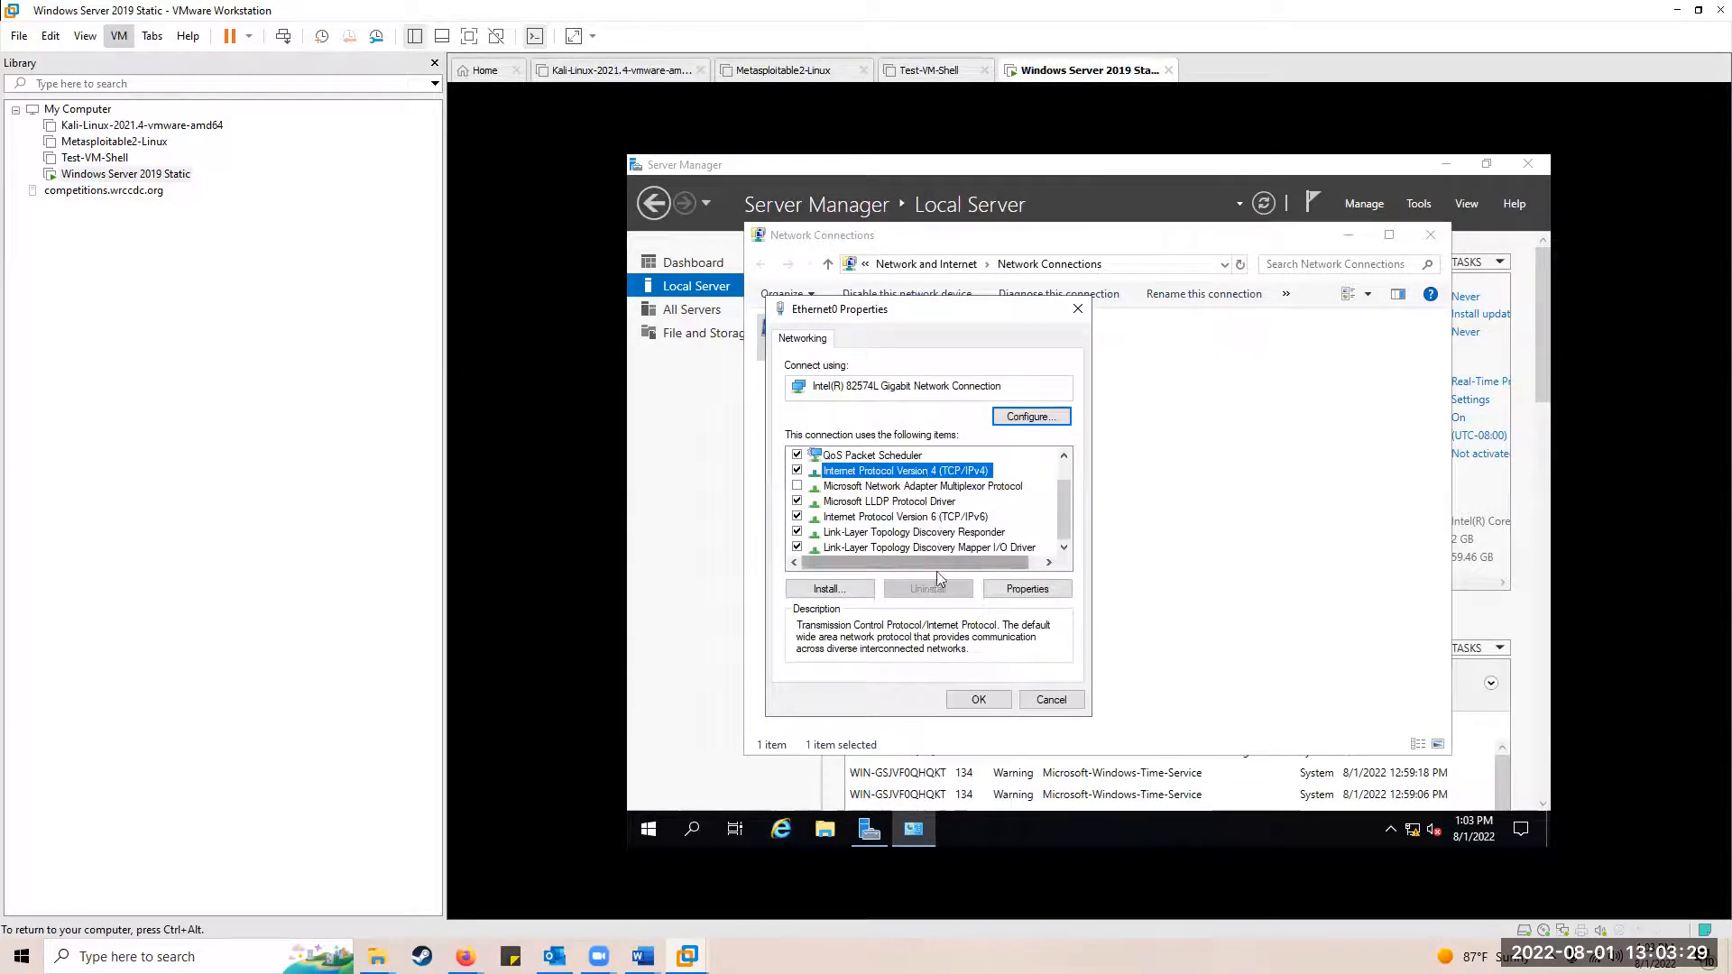
{"action": "left_click", "coordinate": [1025, 594]}
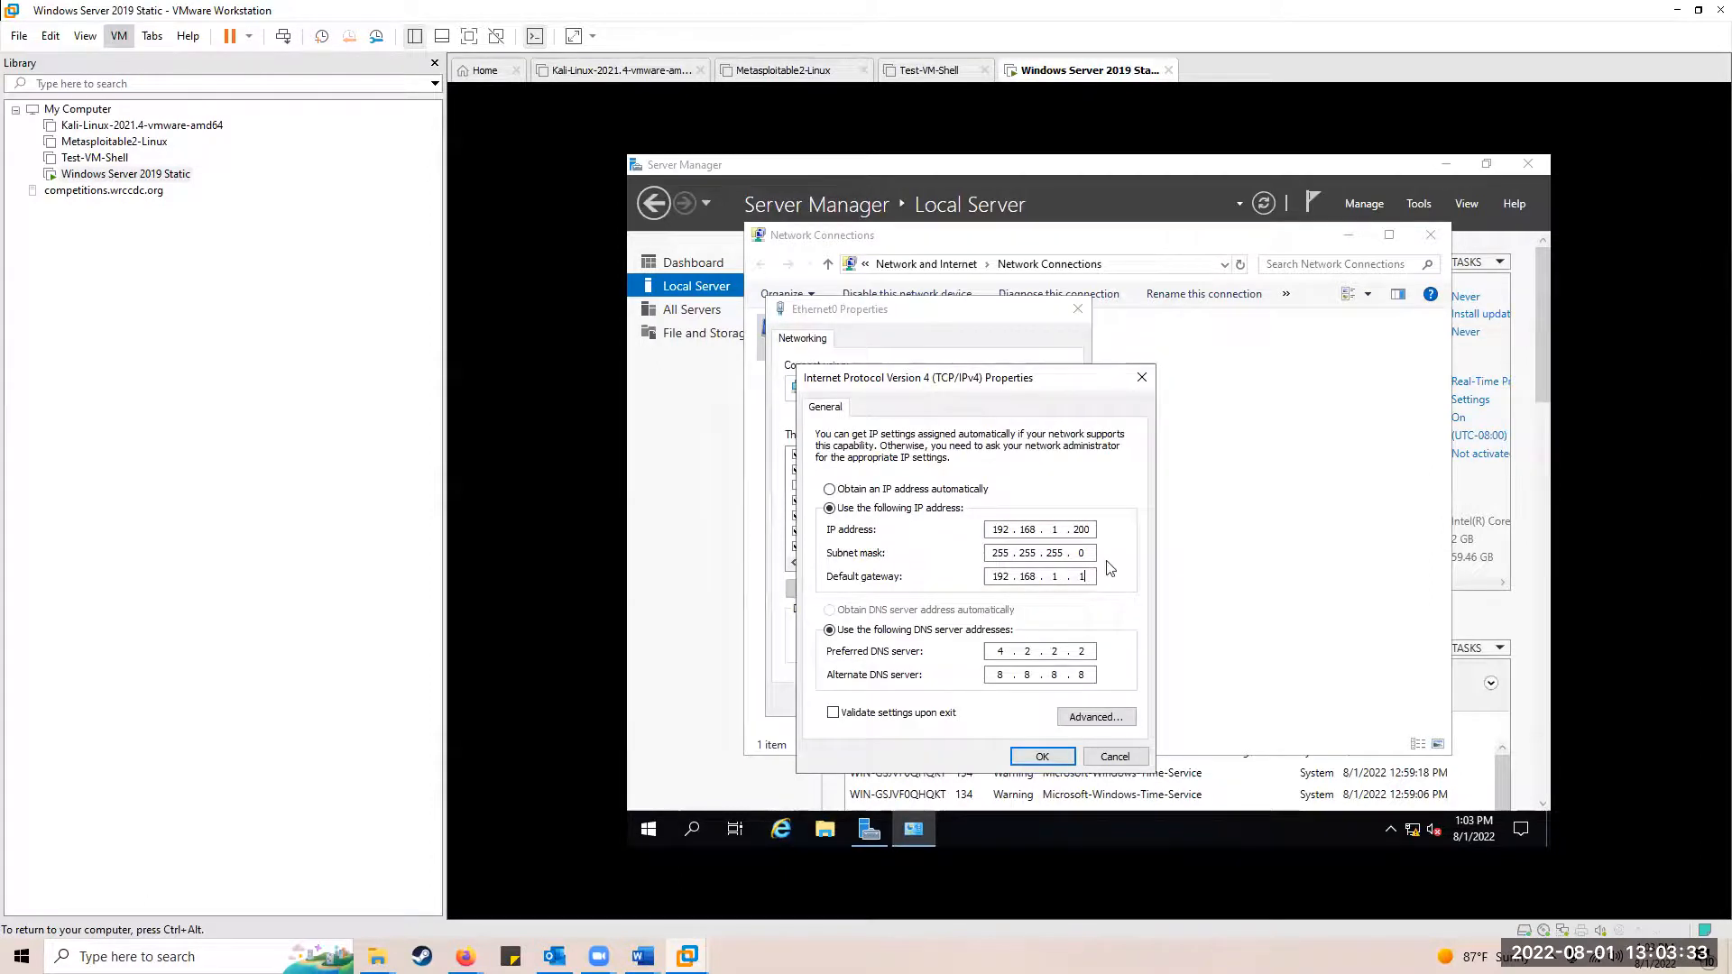
{"action": "key", "text": "BackSpace"}
{"action": "type", "text": "2"}
{"action": "left_click", "coordinate": [1042, 757]}
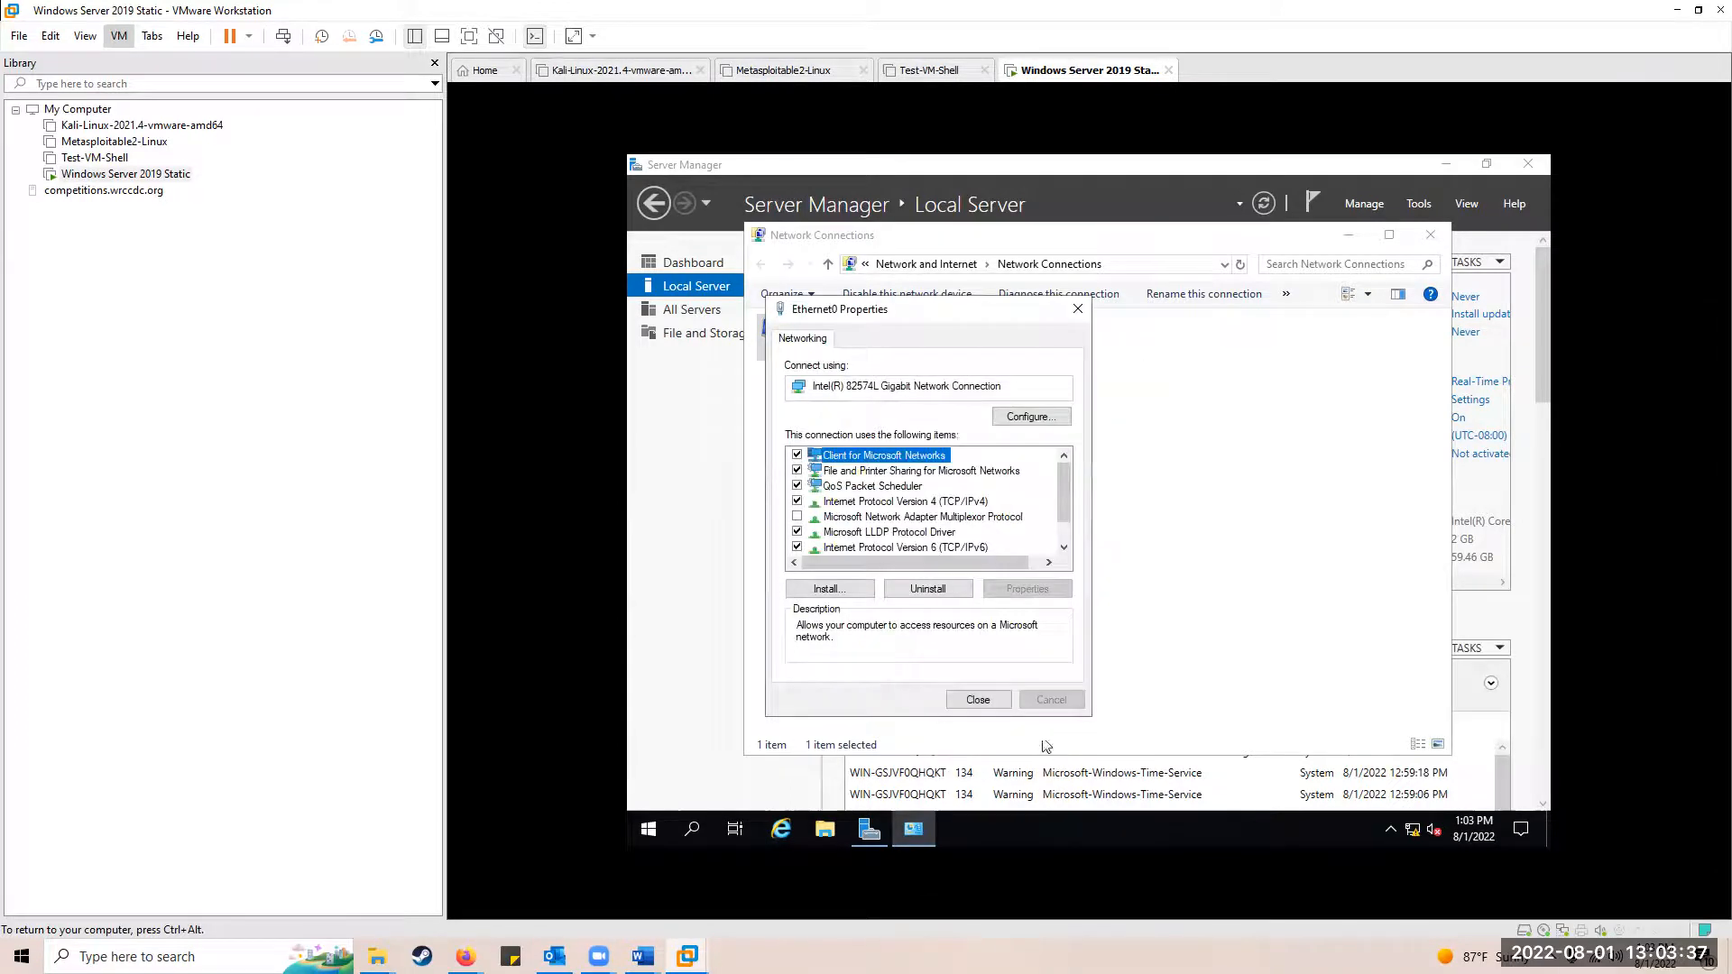
{"action": "left_click", "coordinate": [978, 700]}
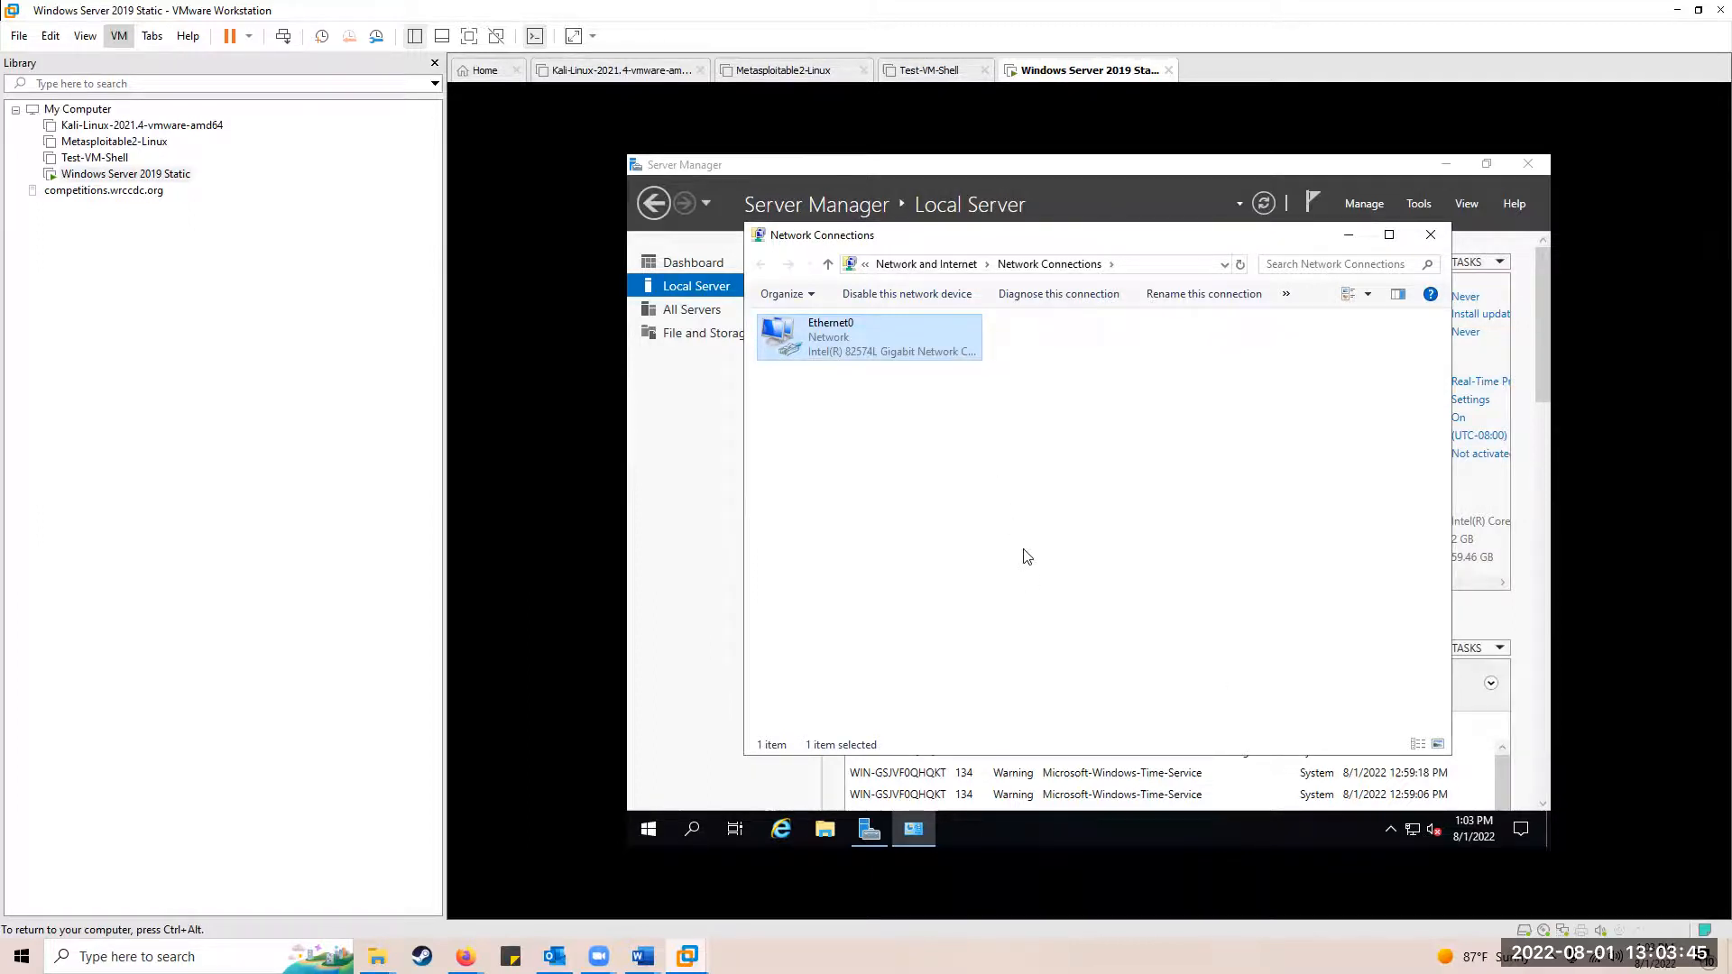
{"action": "left_click", "coordinate": [1195, 560]}
{"action": "left_click", "coordinate": [1348, 238]}
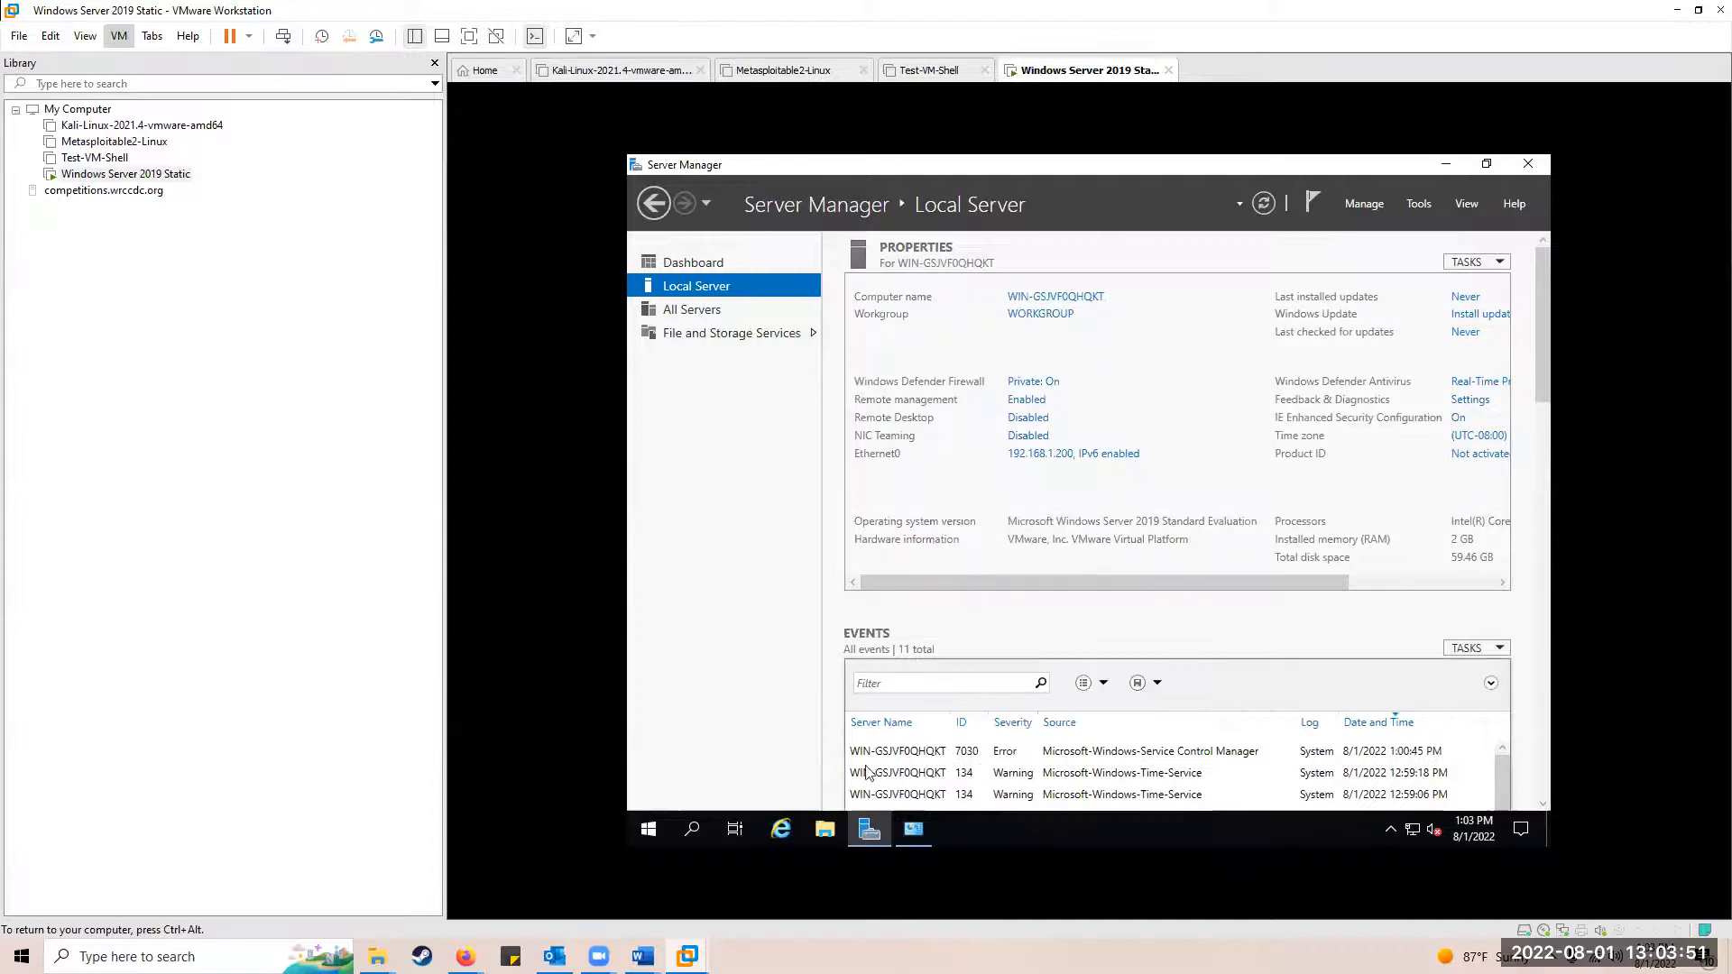
{"action": "left_click", "coordinate": [782, 829]}
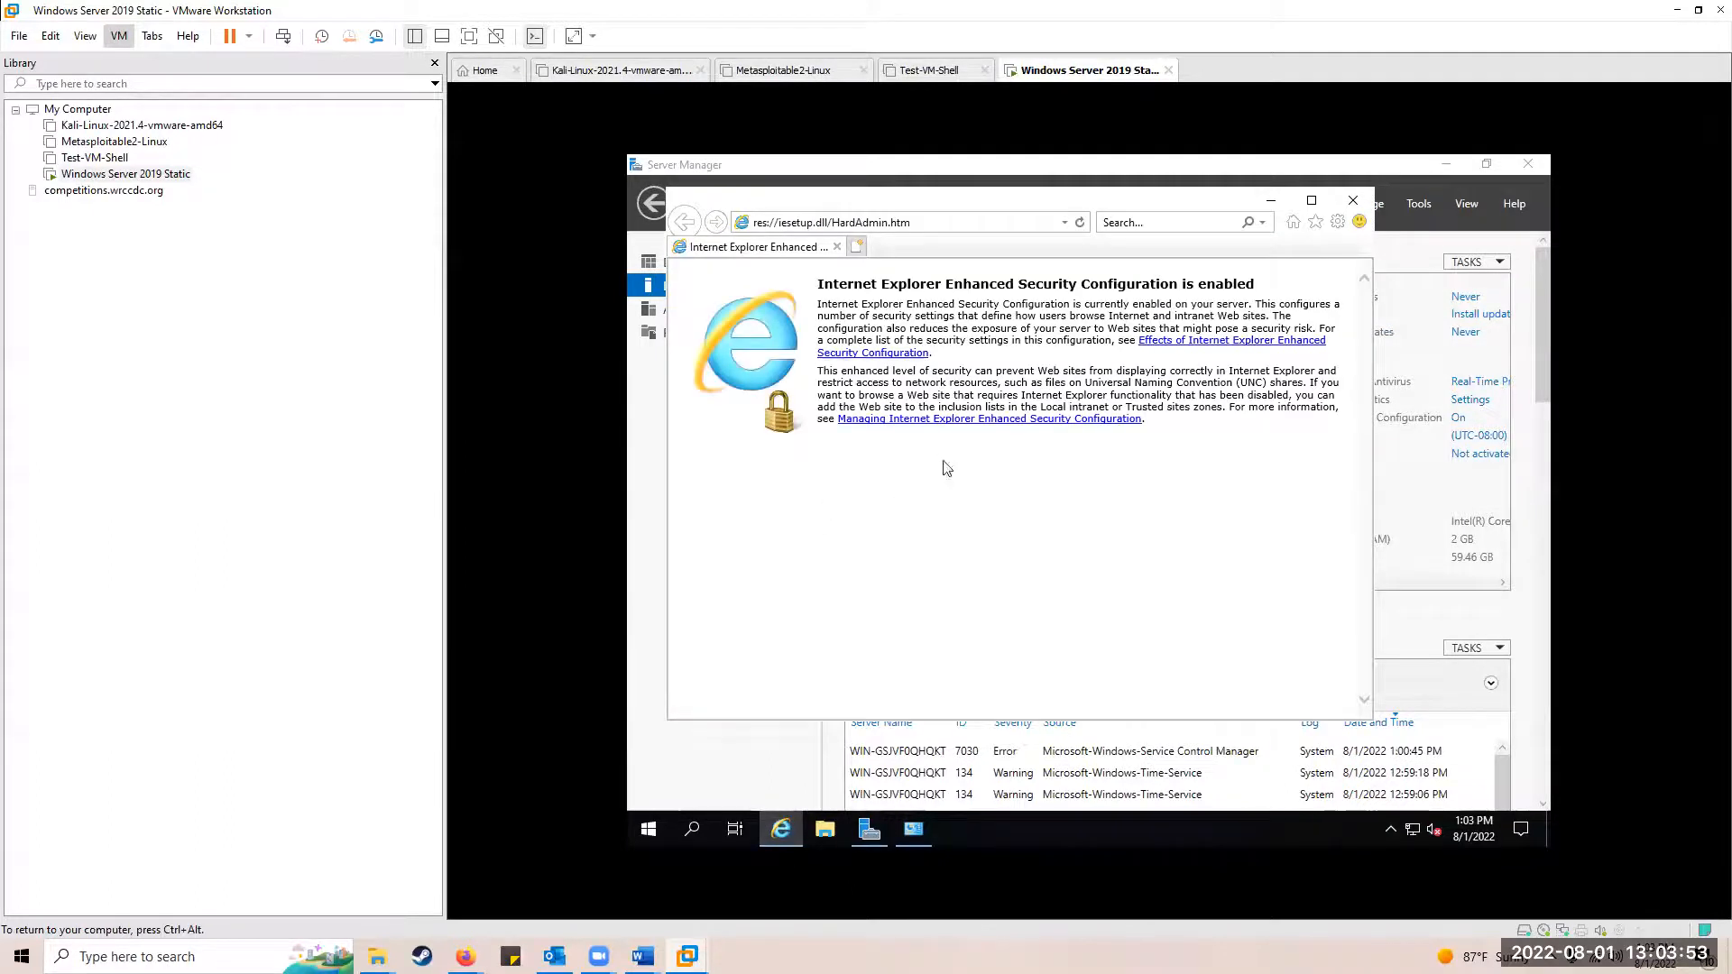
{"action": "left_click", "coordinate": [952, 222]}
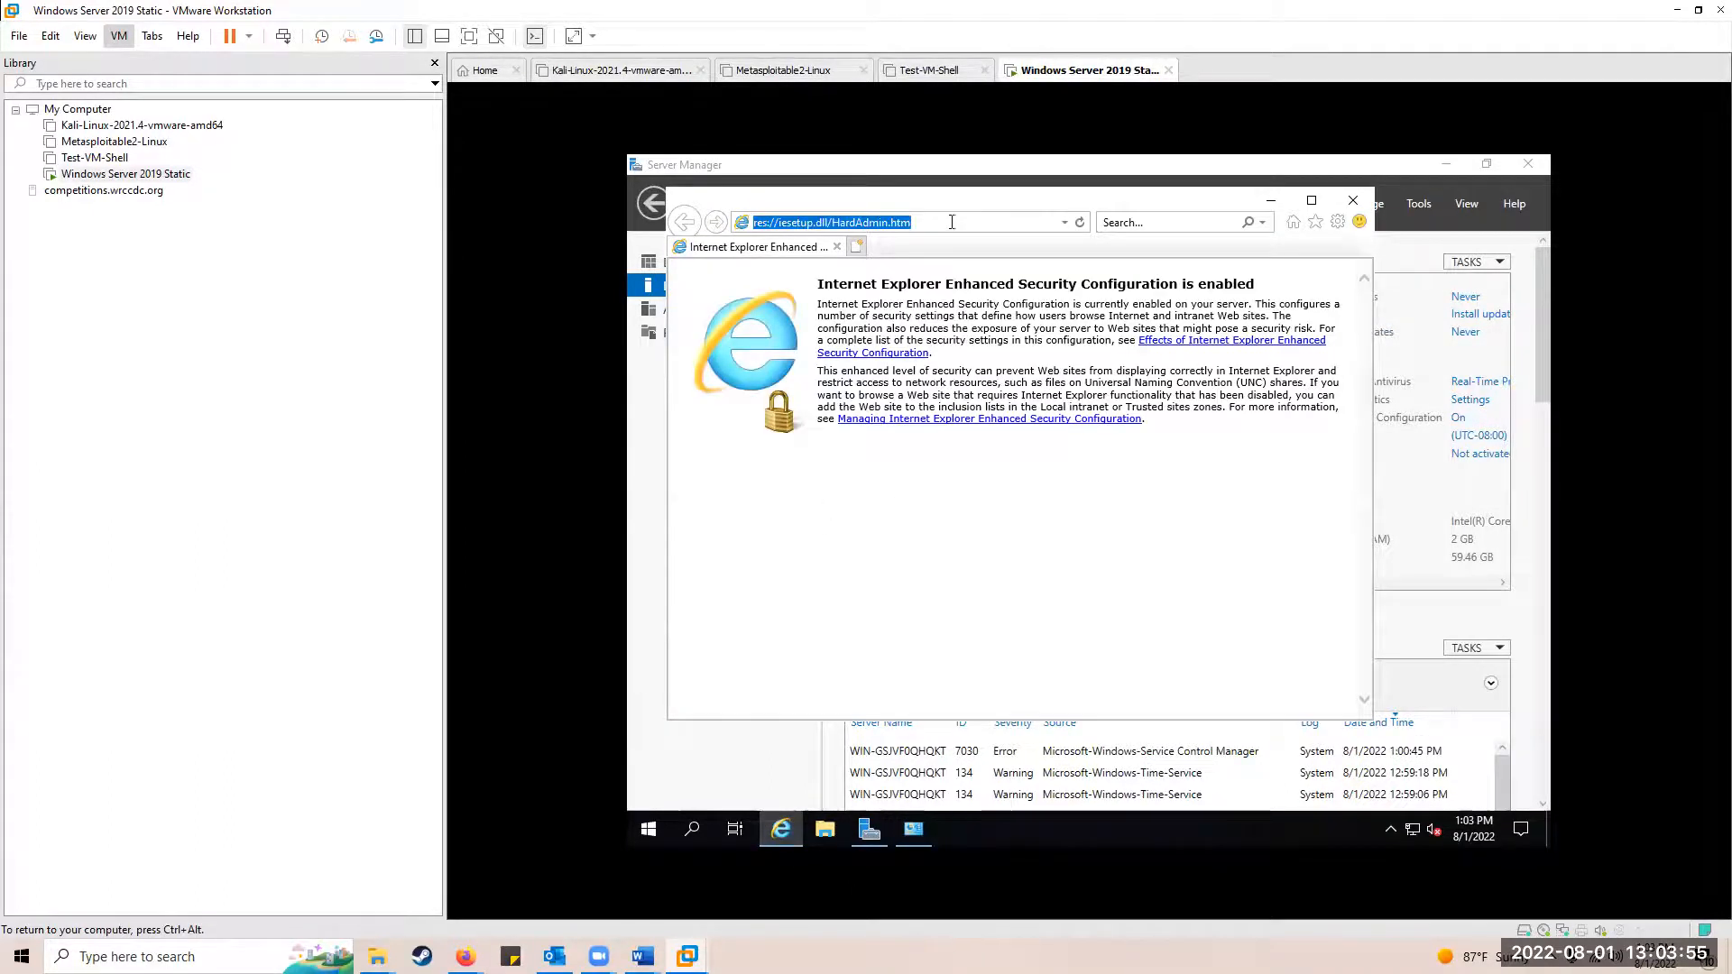
{"action": "type", "text": "www."}
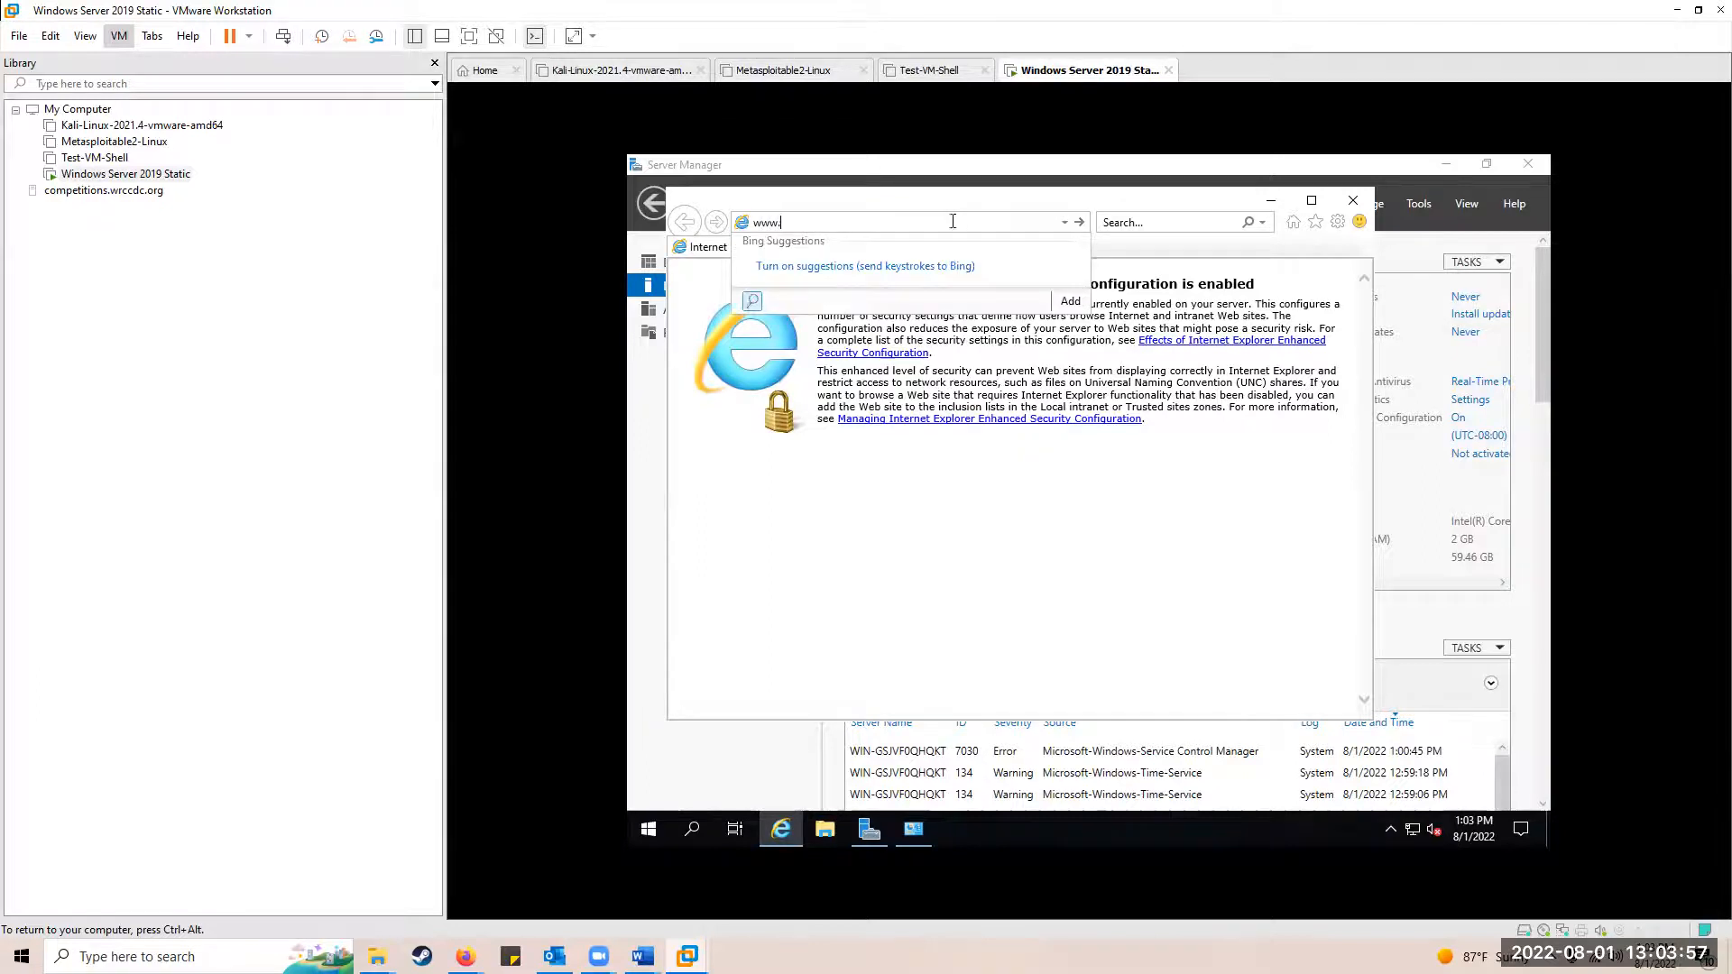
{"action": "type", "text": "google.com/"}
{"action": "key", "text": "Return"}
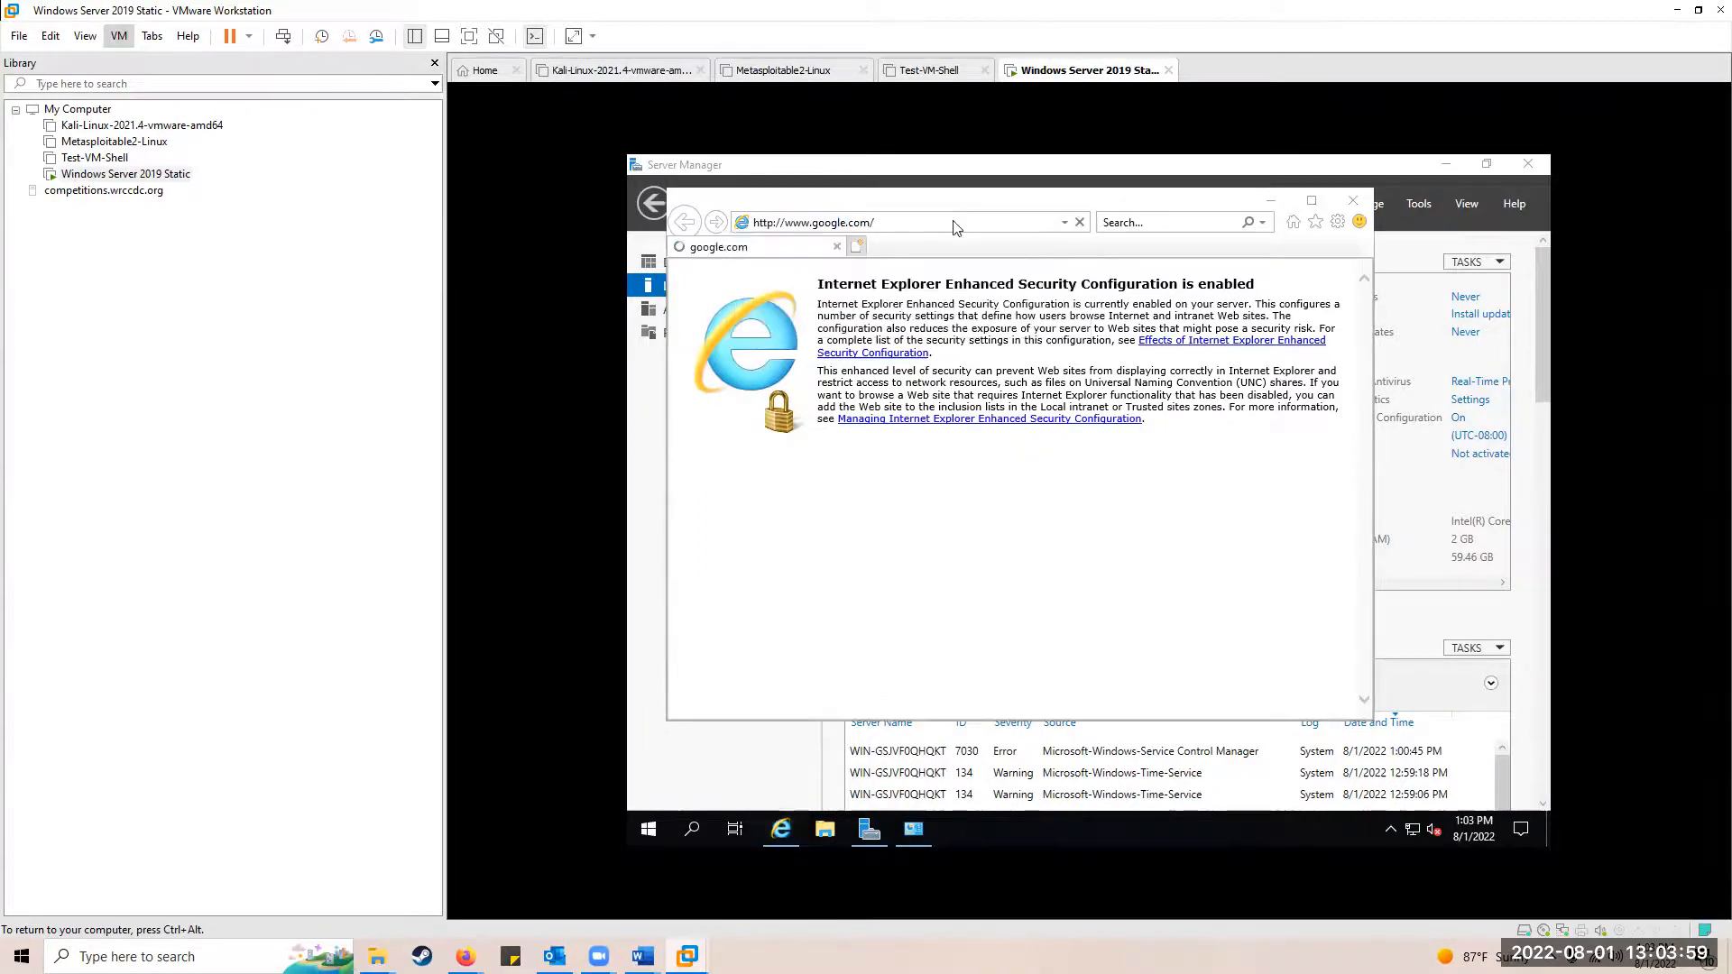
Step: Dismiss the security alert and add google.com to the trusted sites
{"action": "left_click", "coordinate": [1123, 540]}
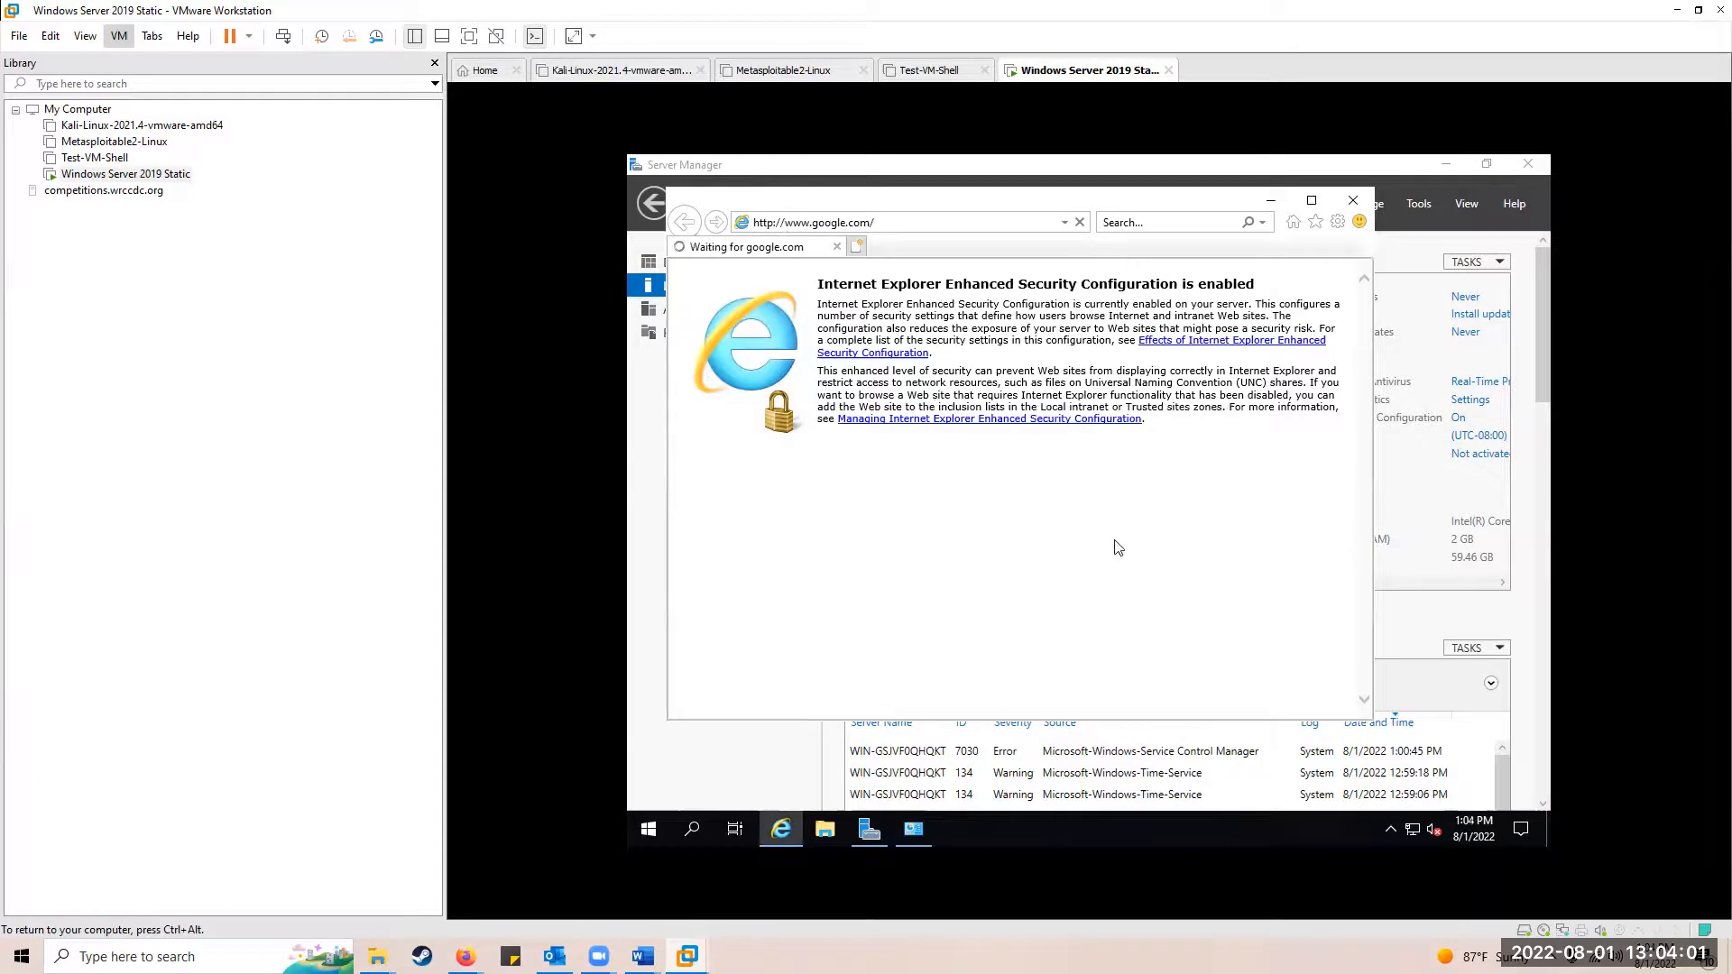
{"action": "left_click", "coordinate": [1214, 511]}
{"action": "left_click", "coordinate": [1214, 467]}
{"action": "left_click", "coordinate": [1215, 632]}
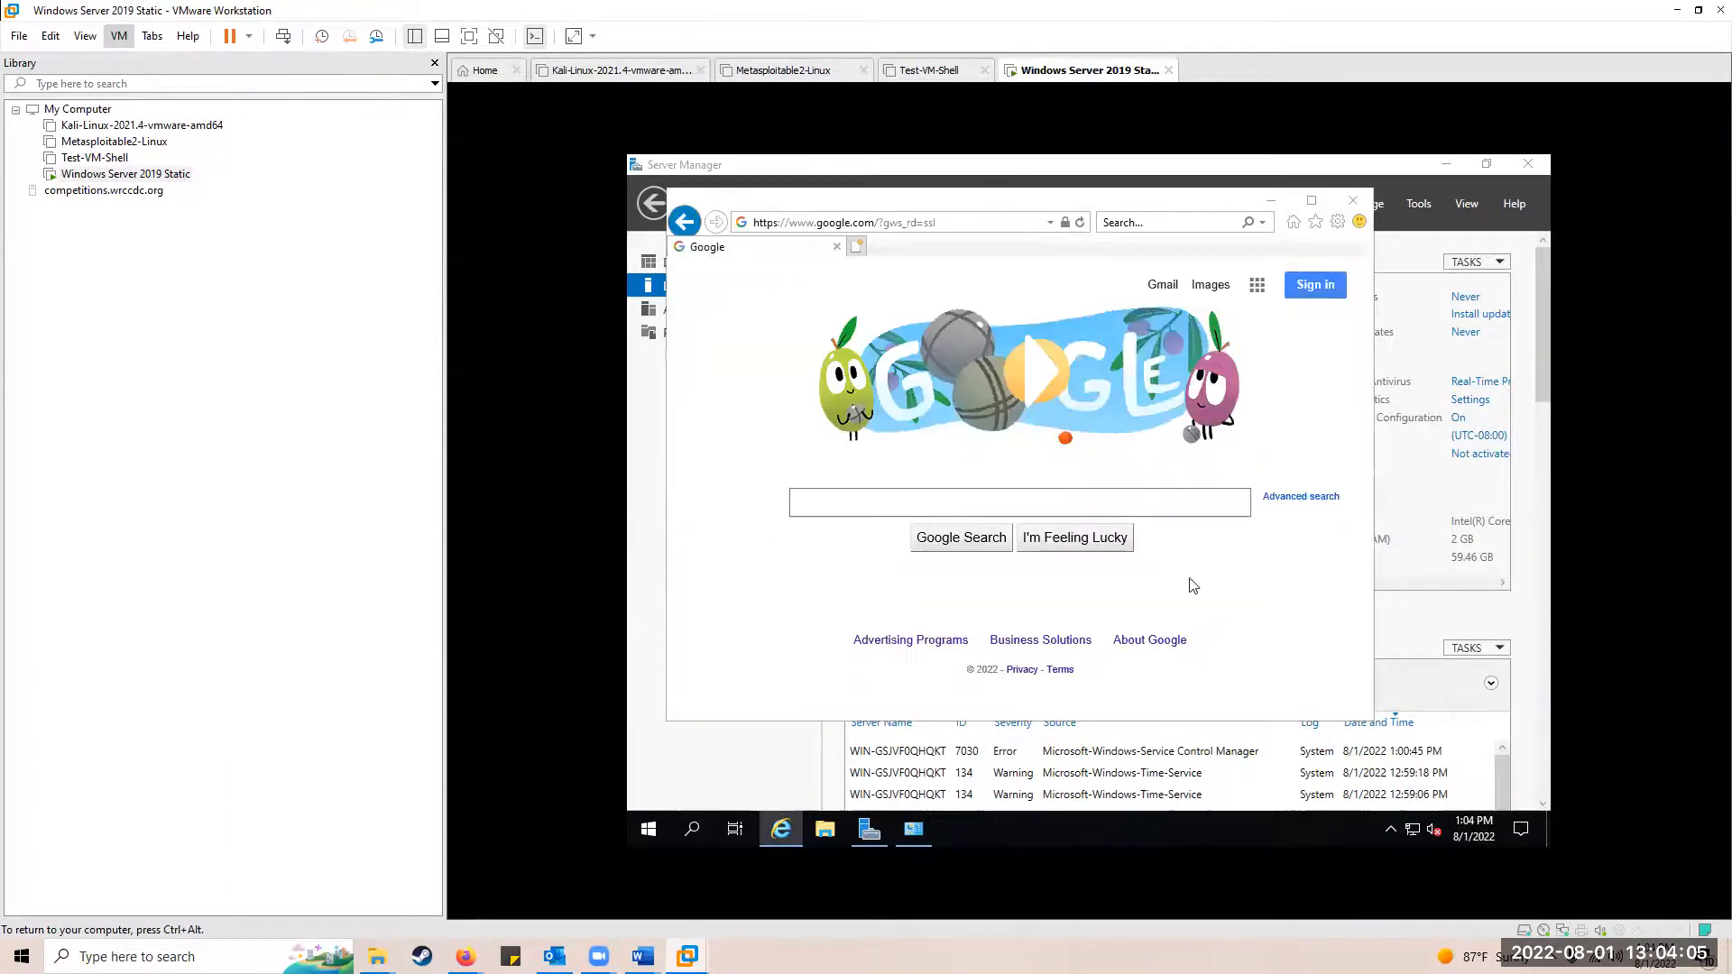
{"action": "left_click", "coordinate": [1238, 367]}
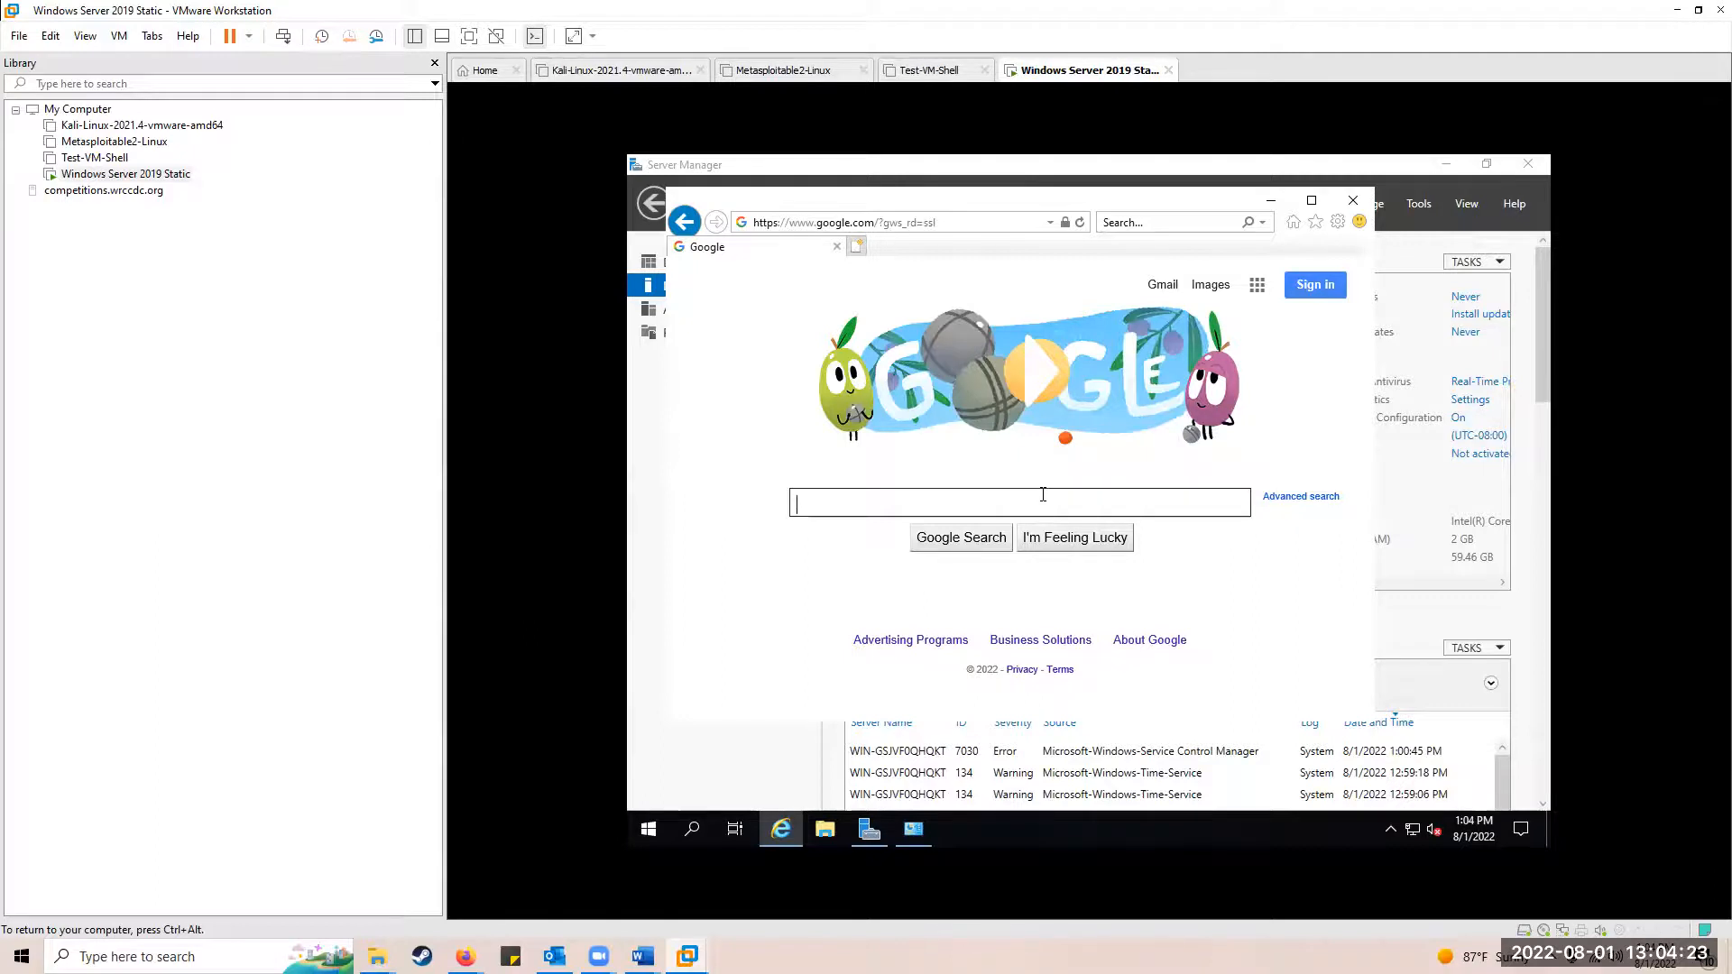
Step: Search Google for 'download chrome' and open the Chrome download page
{"action": "type", "text": "d"}
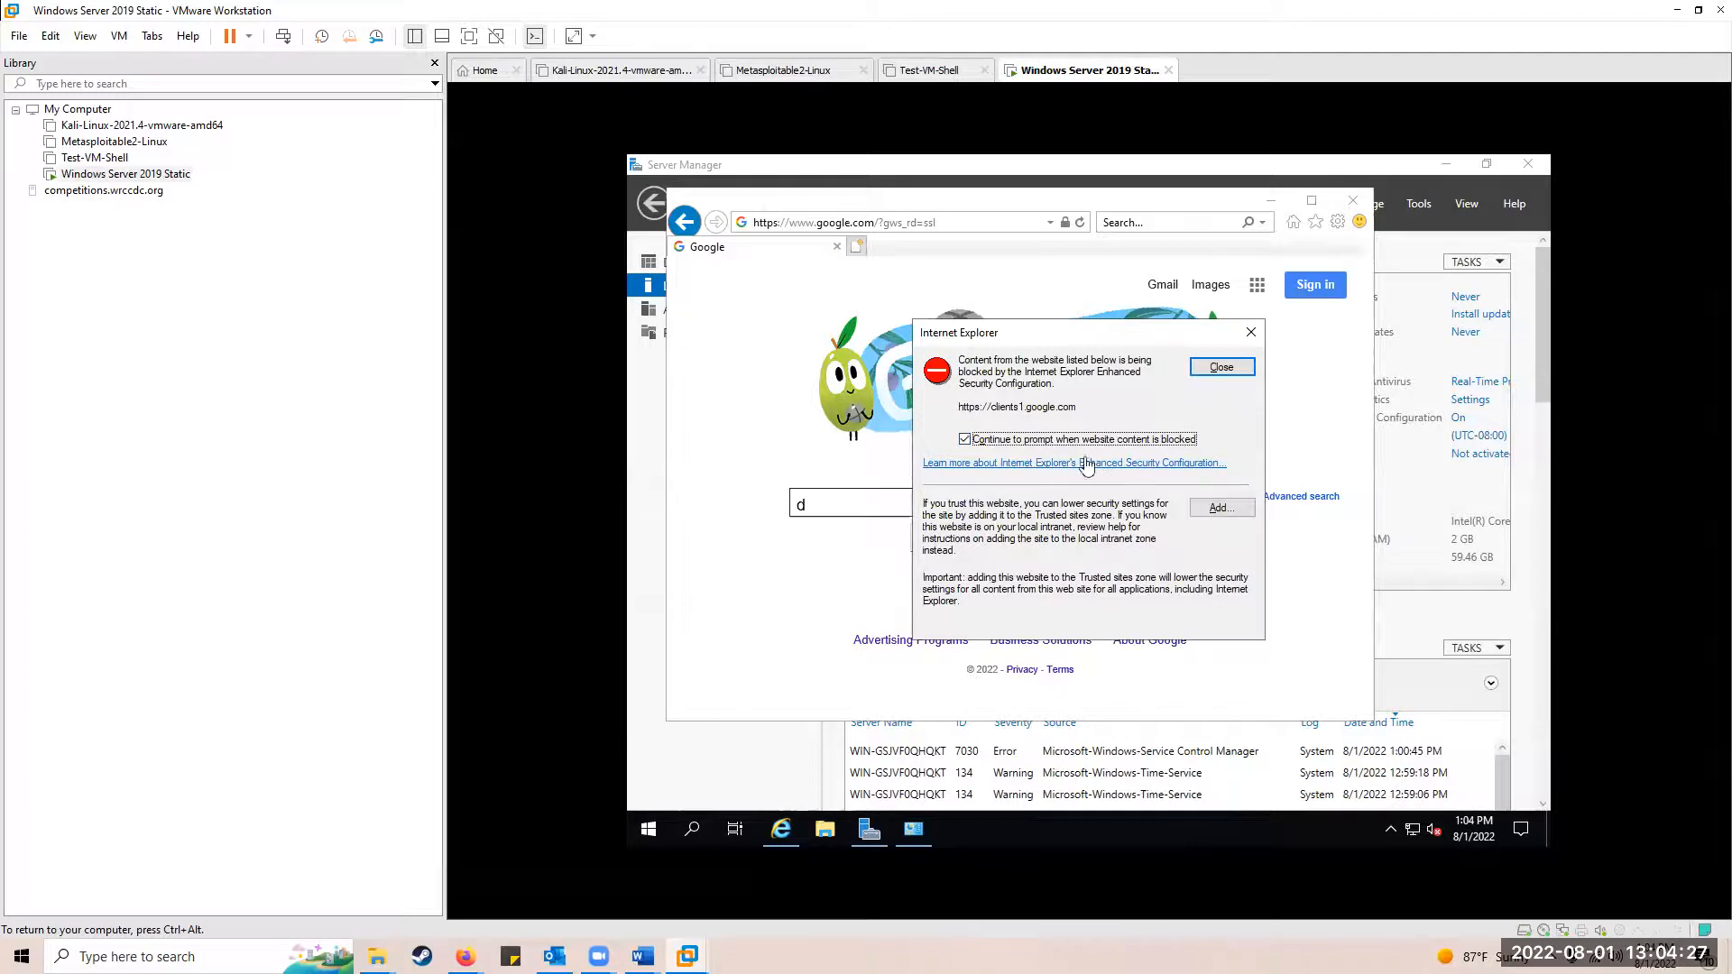
{"action": "left_click", "coordinate": [1221, 368]}
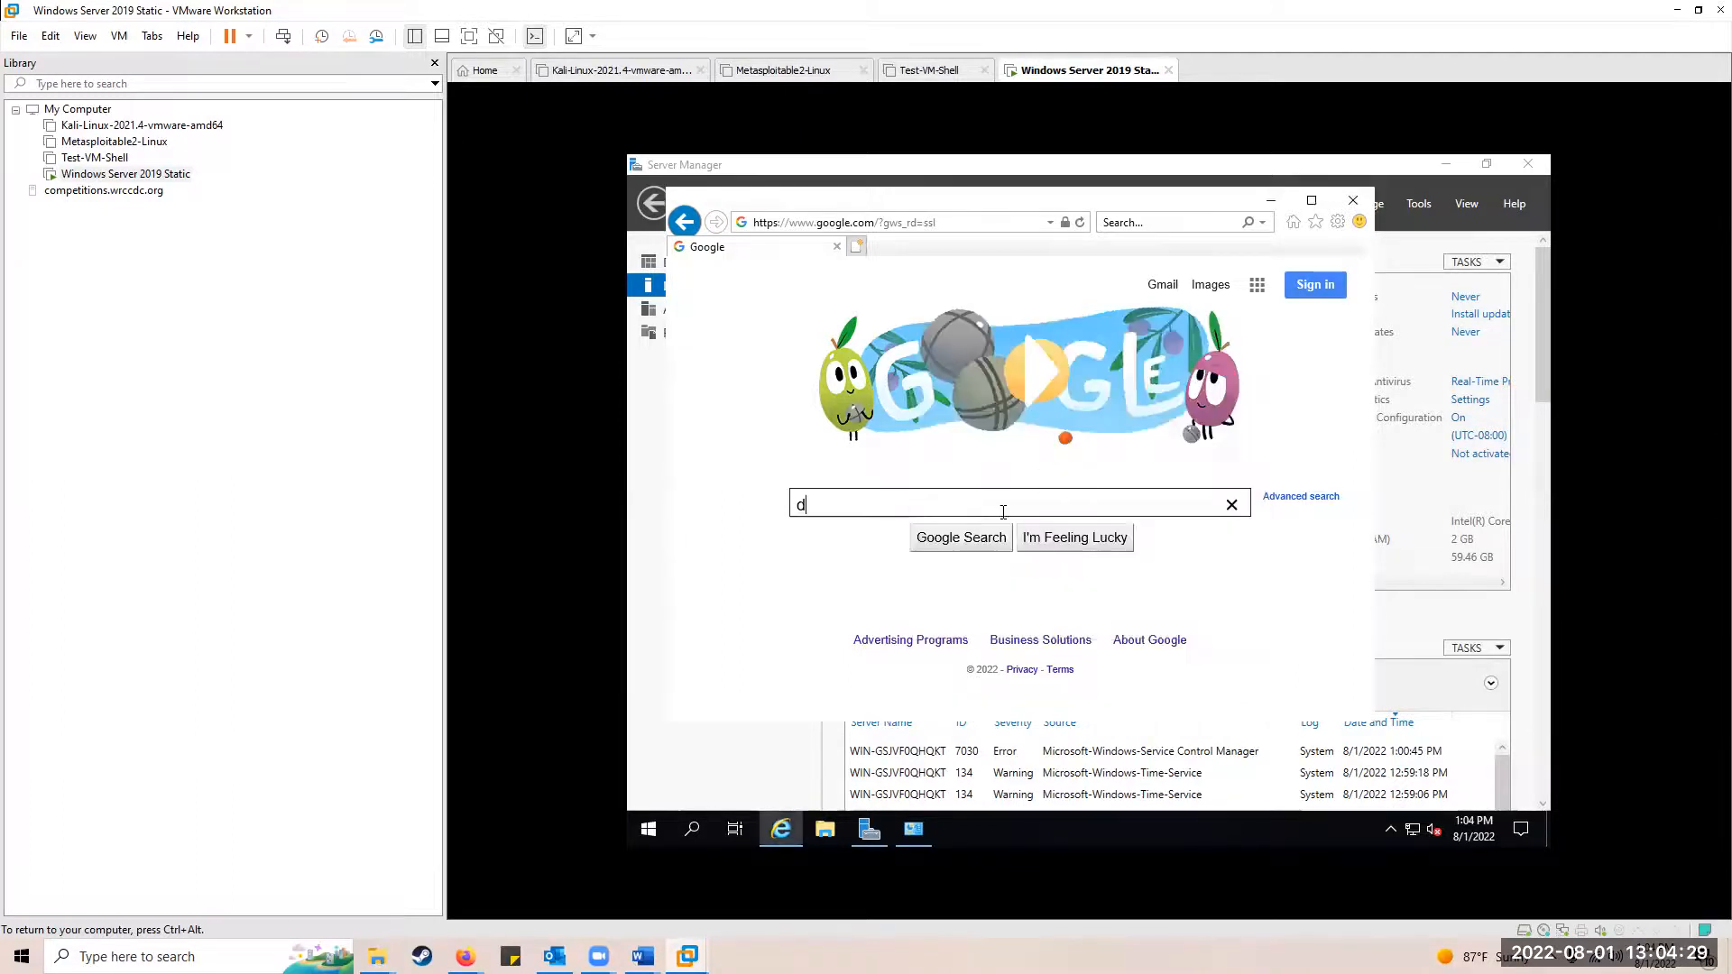
{"action": "type", "text": "download chrome"}
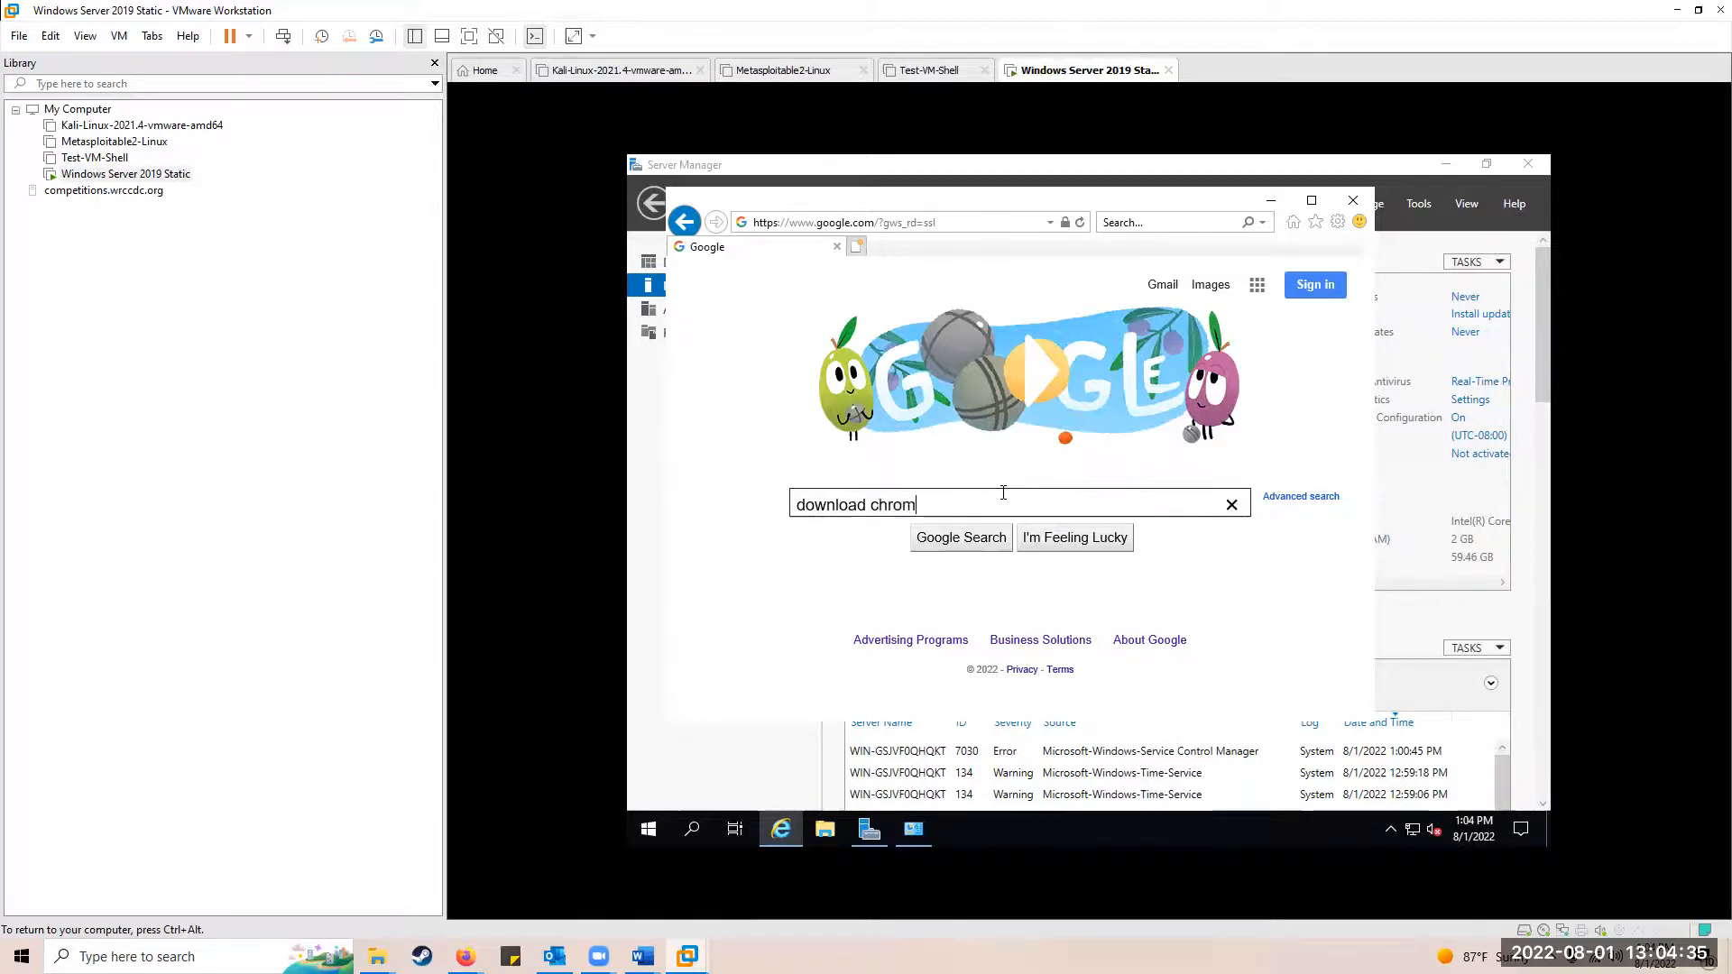
{"action": "key", "text": "Return"}
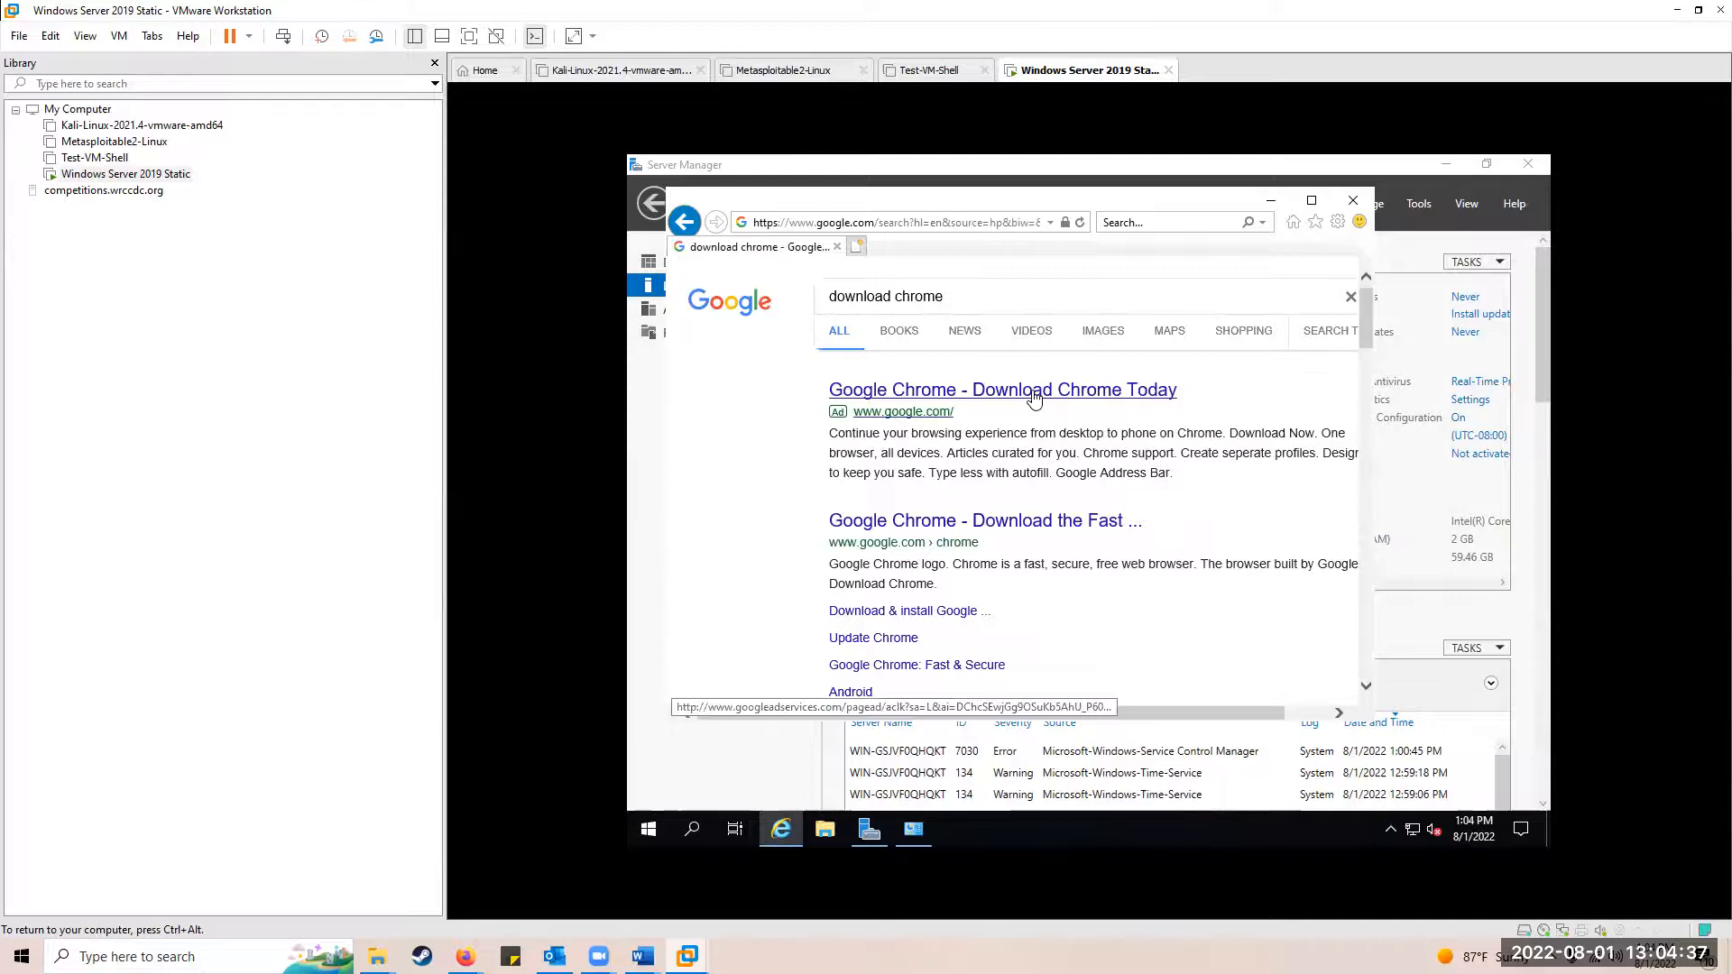
{"action": "left_click", "coordinate": [976, 525]}
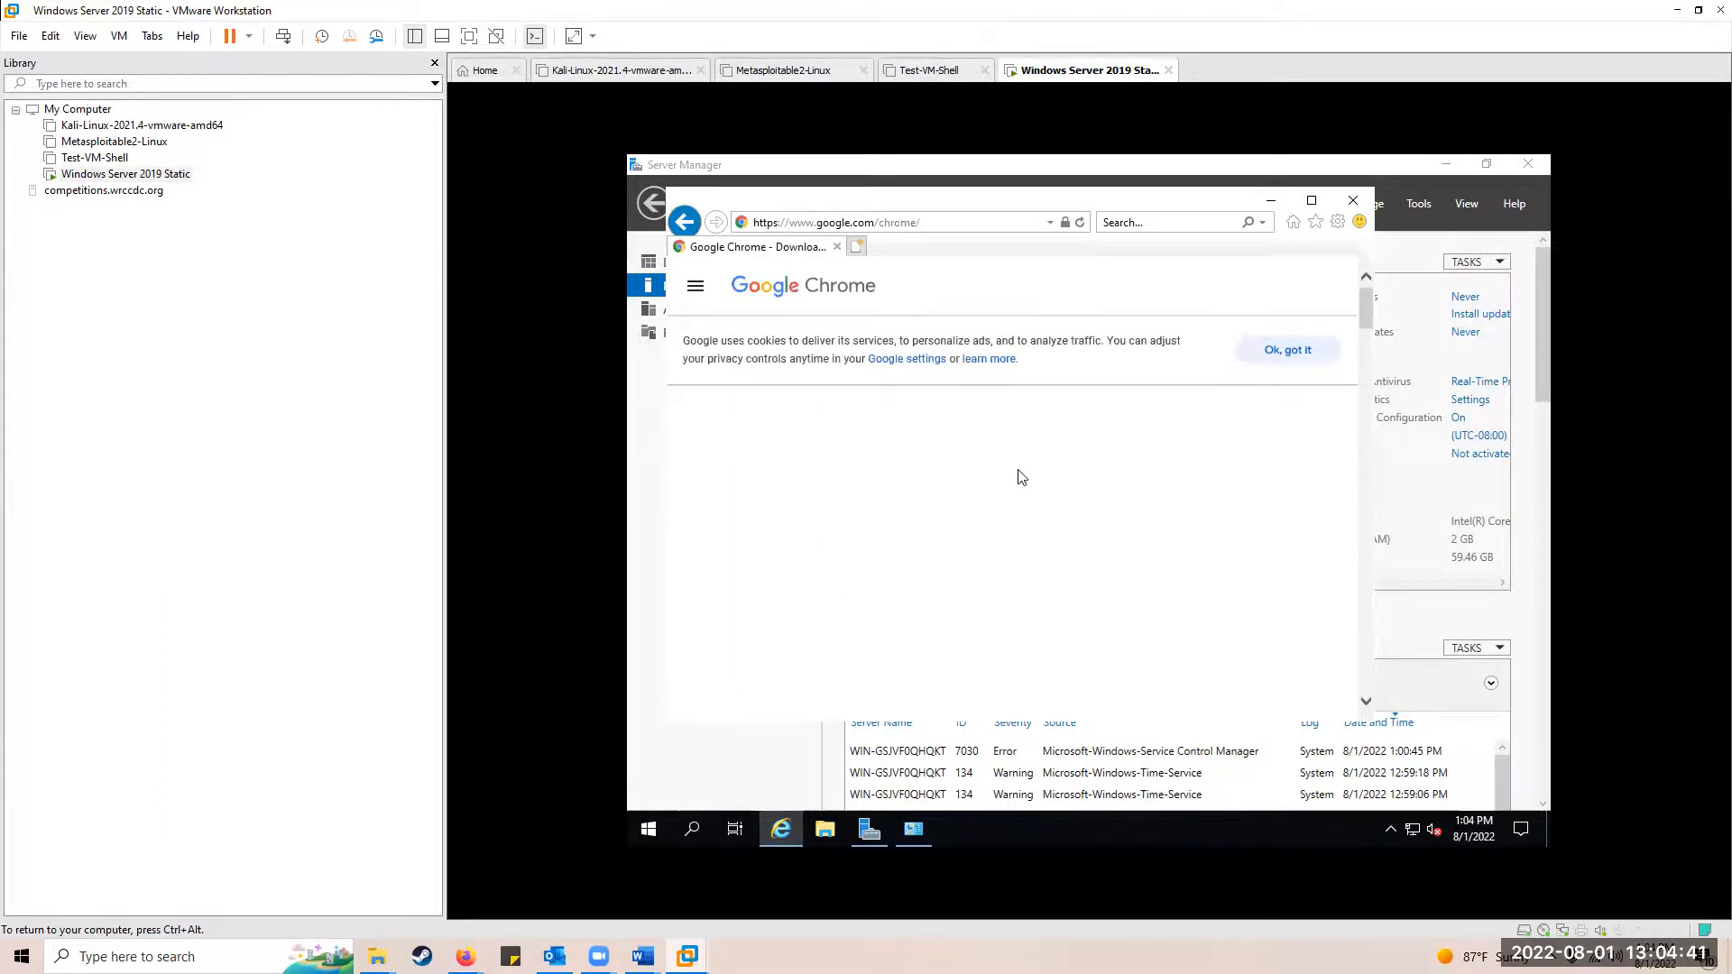
Step: Accept cookies, untick usage statistics and attempt the Chrome download, which gets blocked
{"action": "left_click", "coordinate": [1277, 356]}
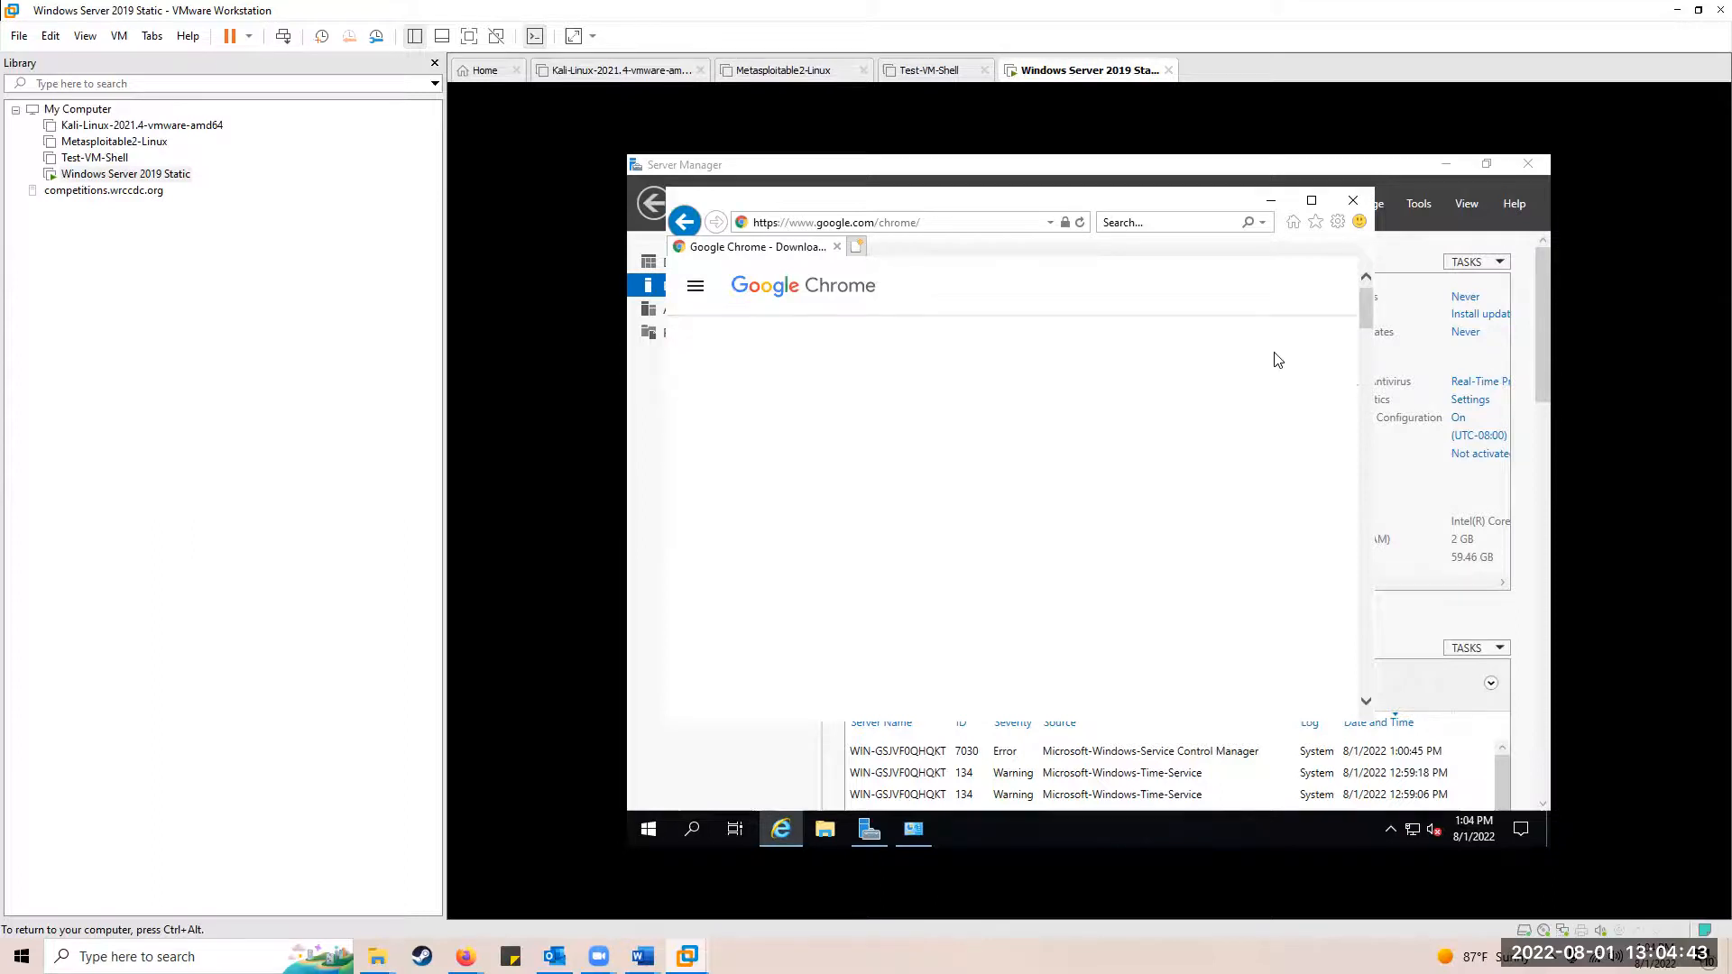
{"action": "scroll", "coordinate": [1101, 505], "scroll_direction": "down", "scroll_amount": 1}
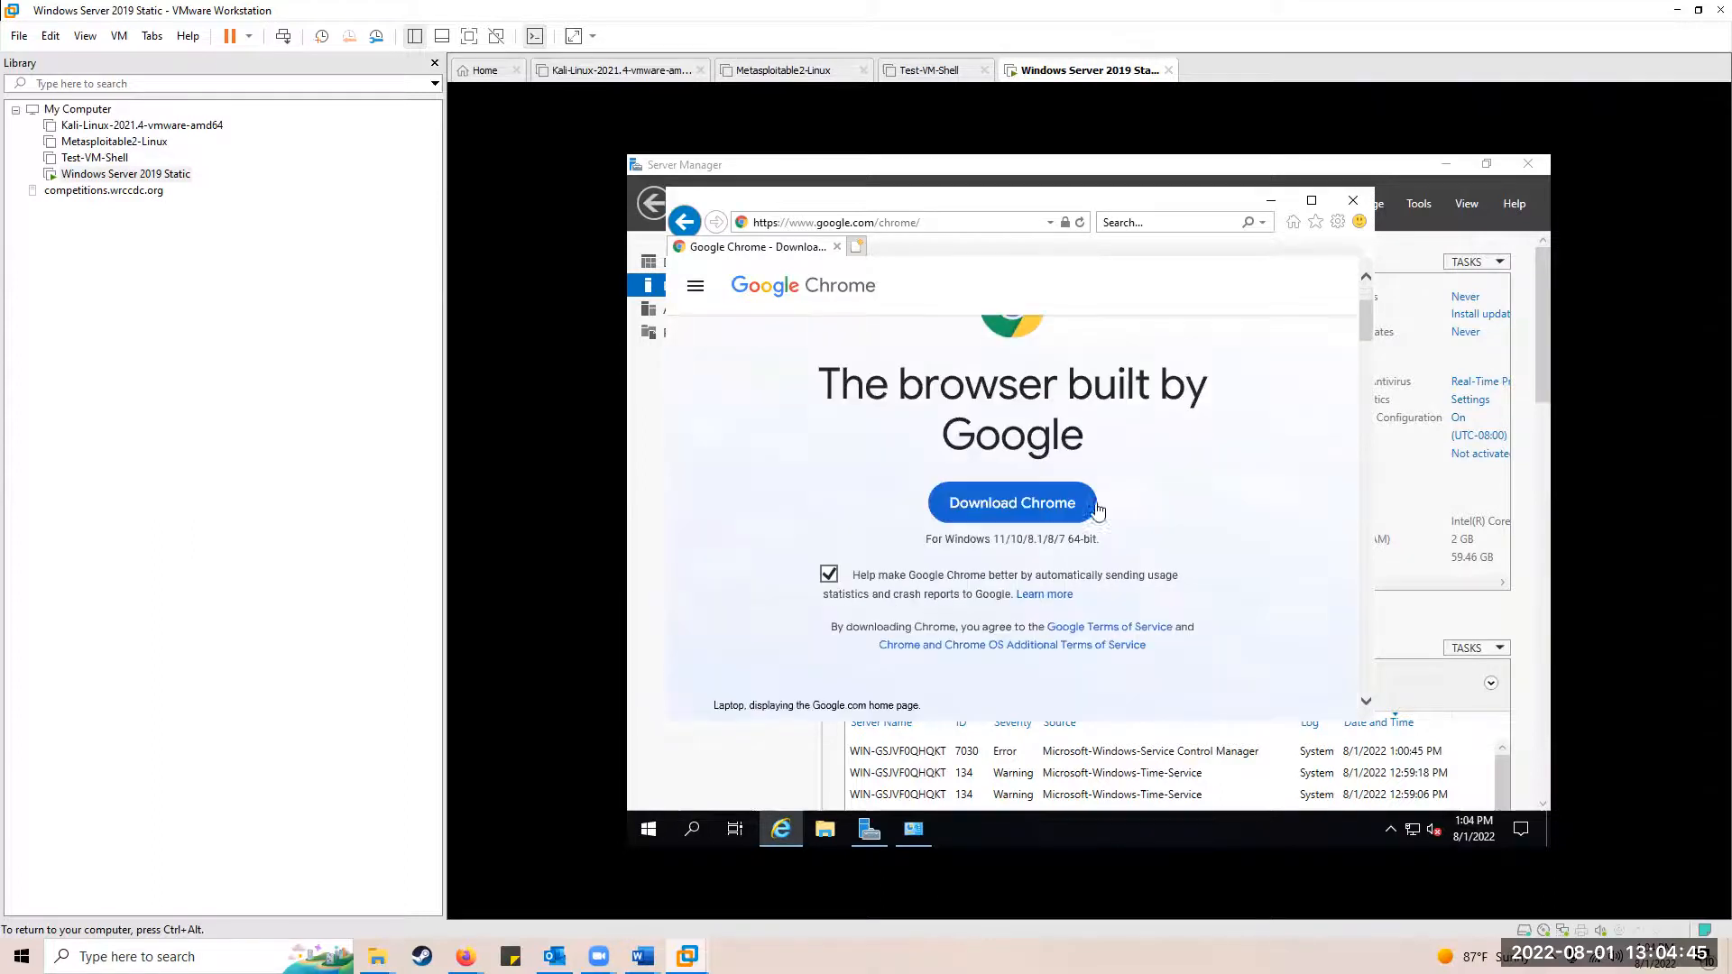
{"action": "left_click", "coordinate": [829, 575]}
{"action": "left_click", "coordinate": [1017, 503]}
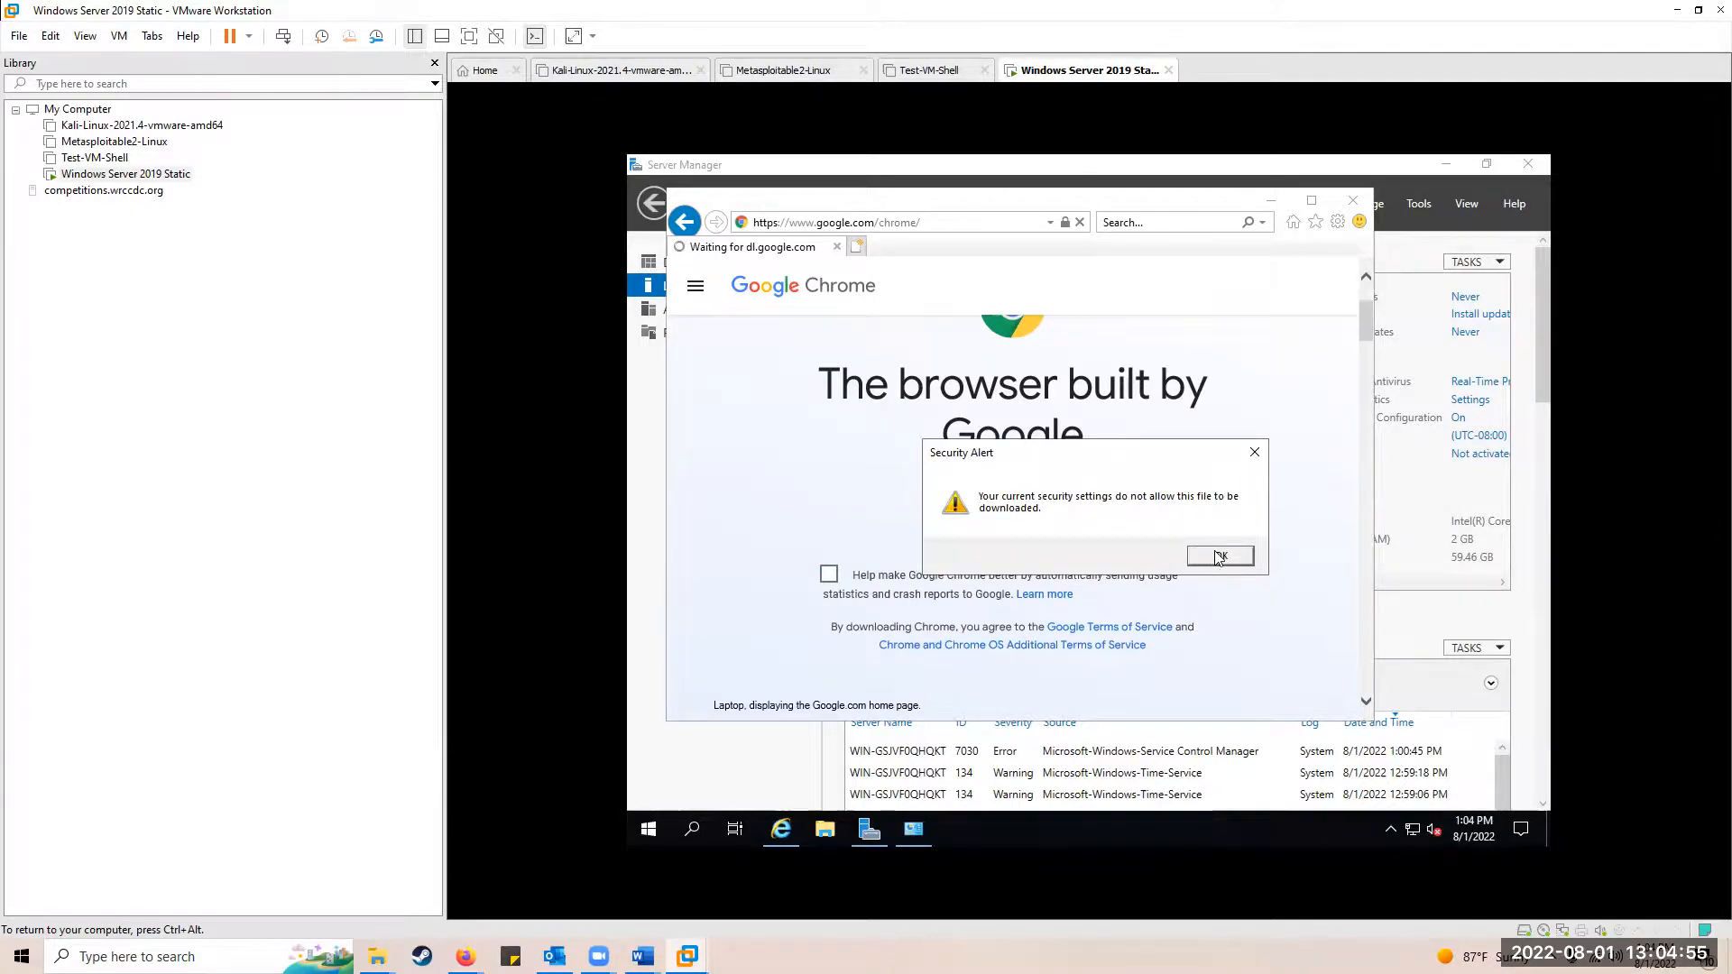
{"action": "left_click", "coordinate": [1219, 556]}
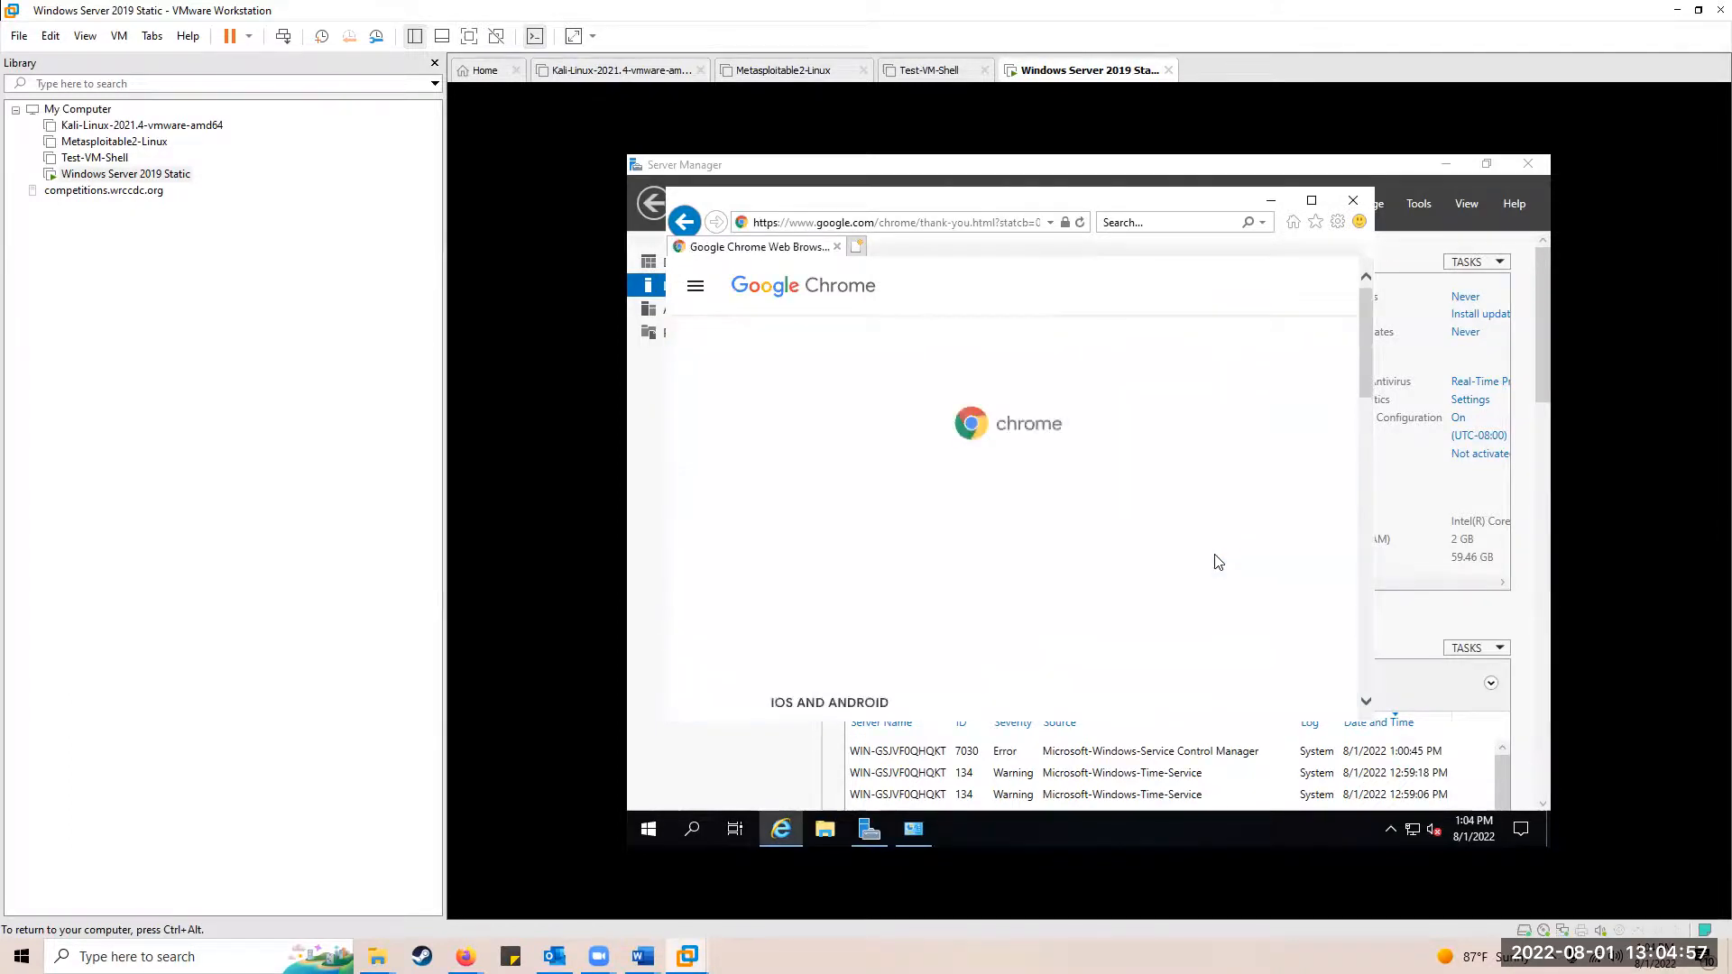
{"action": "scroll", "coordinate": [1105, 561], "scroll_direction": "down", "scroll_amount": 4}
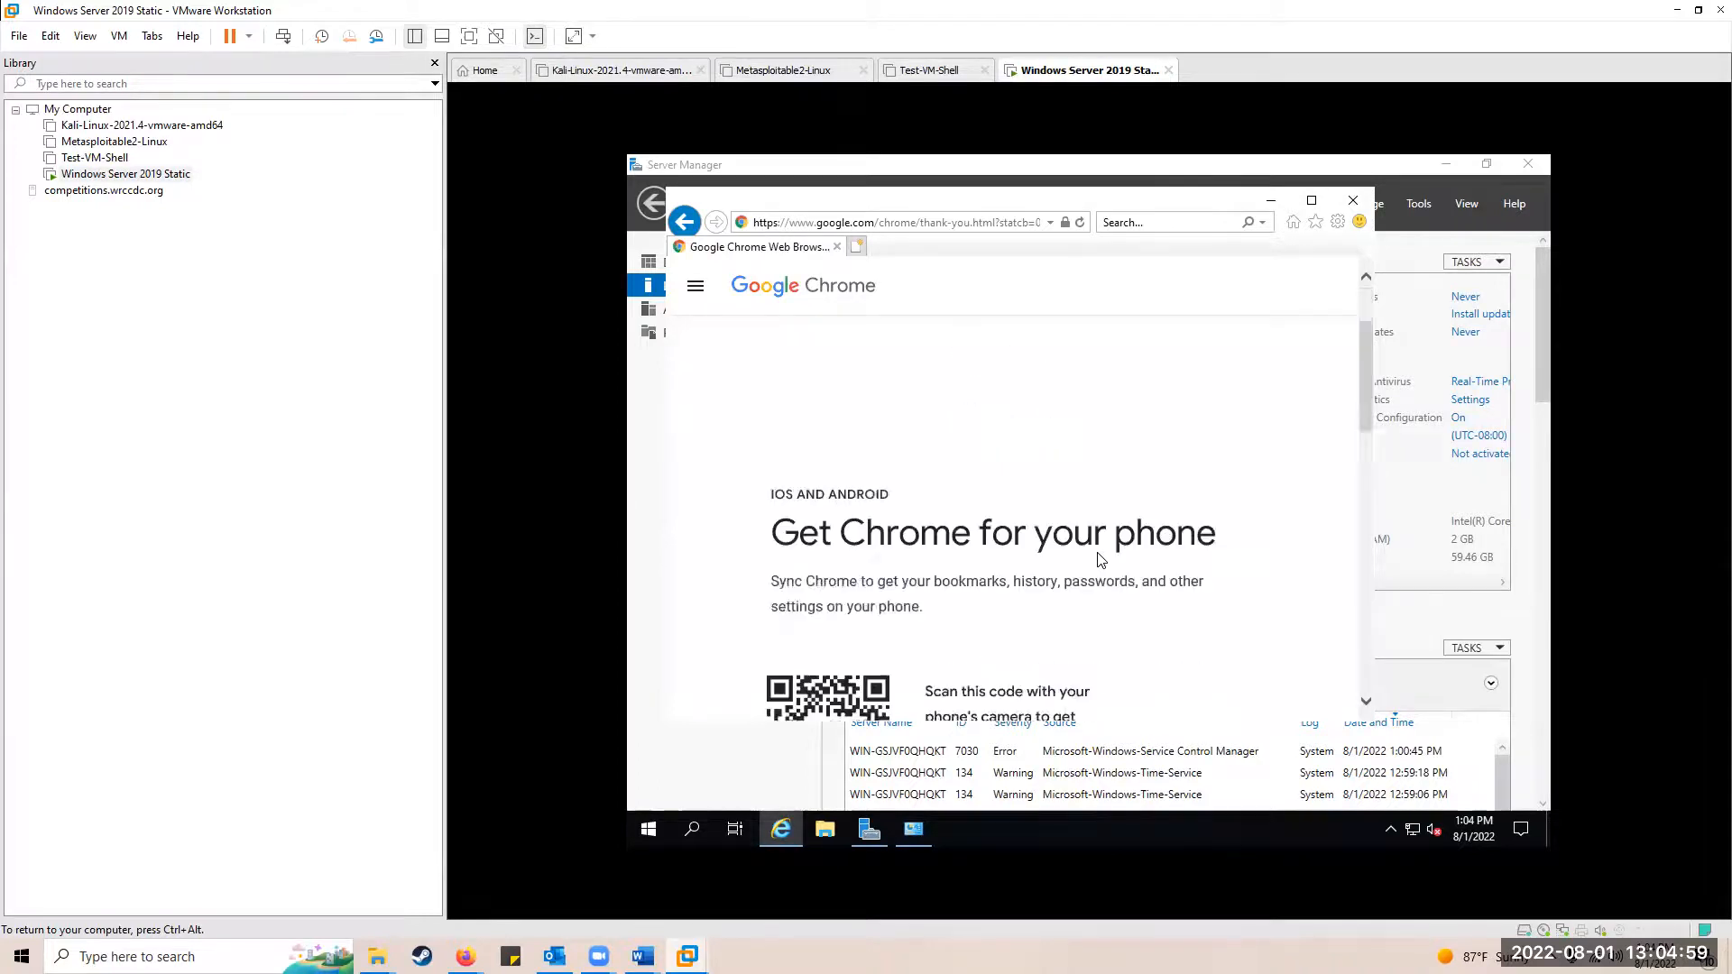
{"action": "scroll", "coordinate": [1096, 562], "scroll_direction": "down", "scroll_amount": 3}
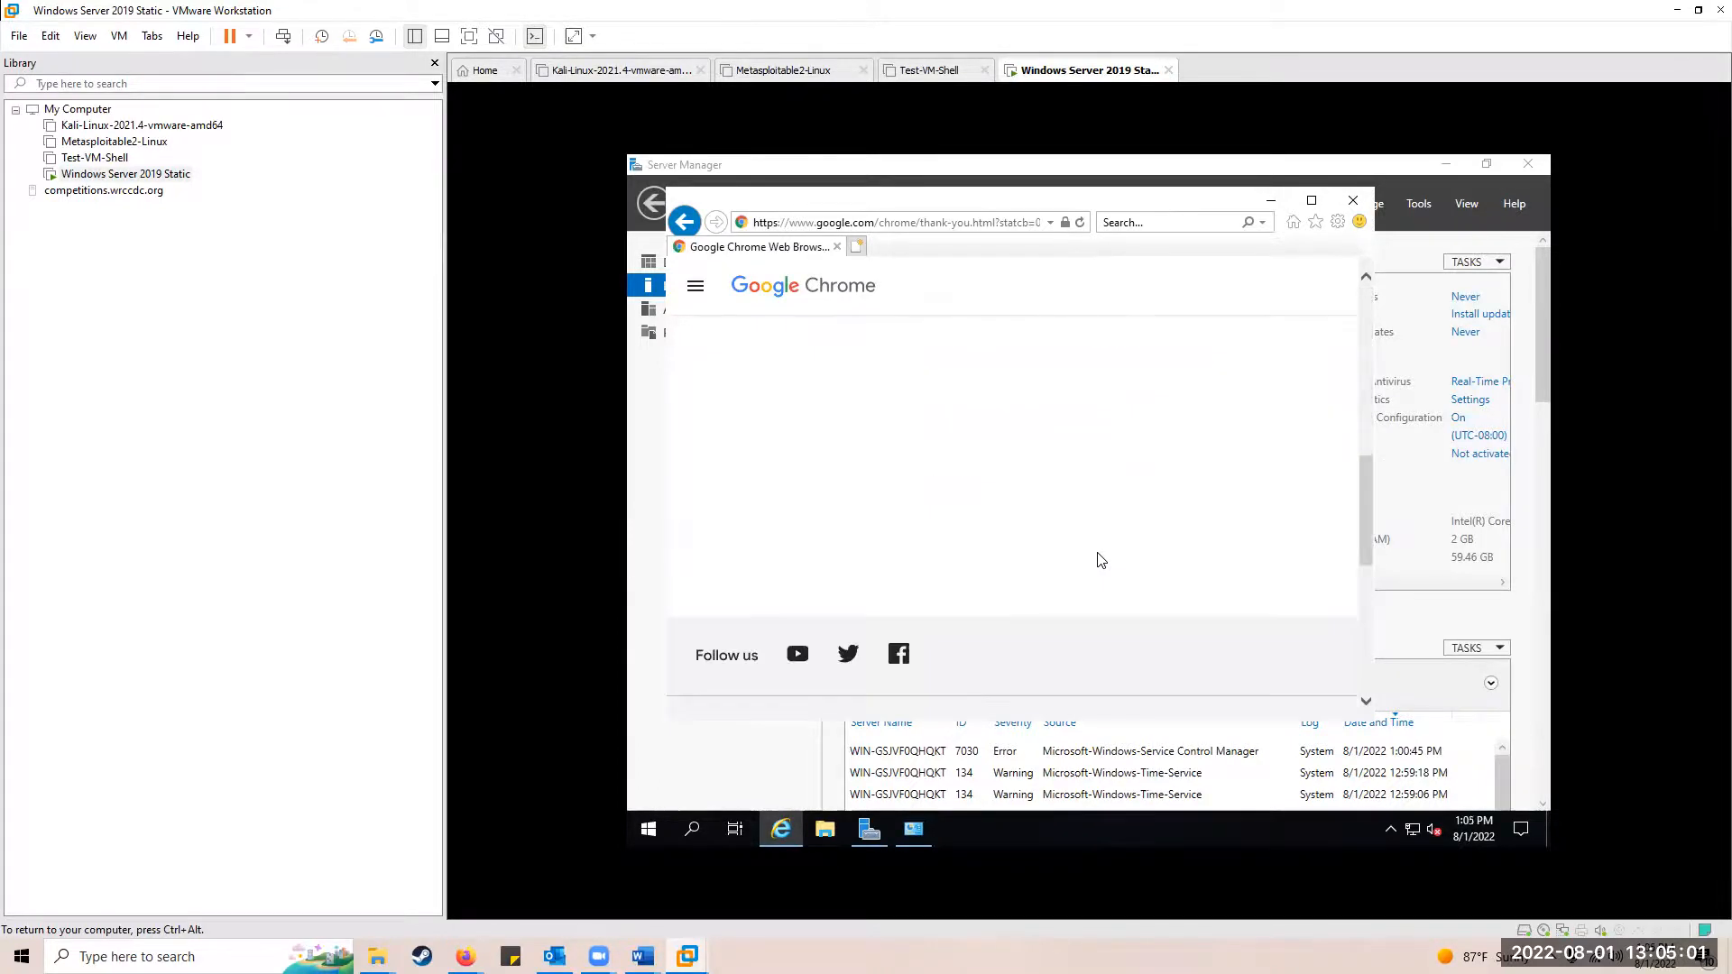
{"action": "scroll", "coordinate": [1094, 562], "scroll_direction": "up", "scroll_amount": 7}
Step: Go to google.com, suppress the security warning permanently, and search 'download firefox'
{"action": "left_click", "coordinate": [960, 221]}
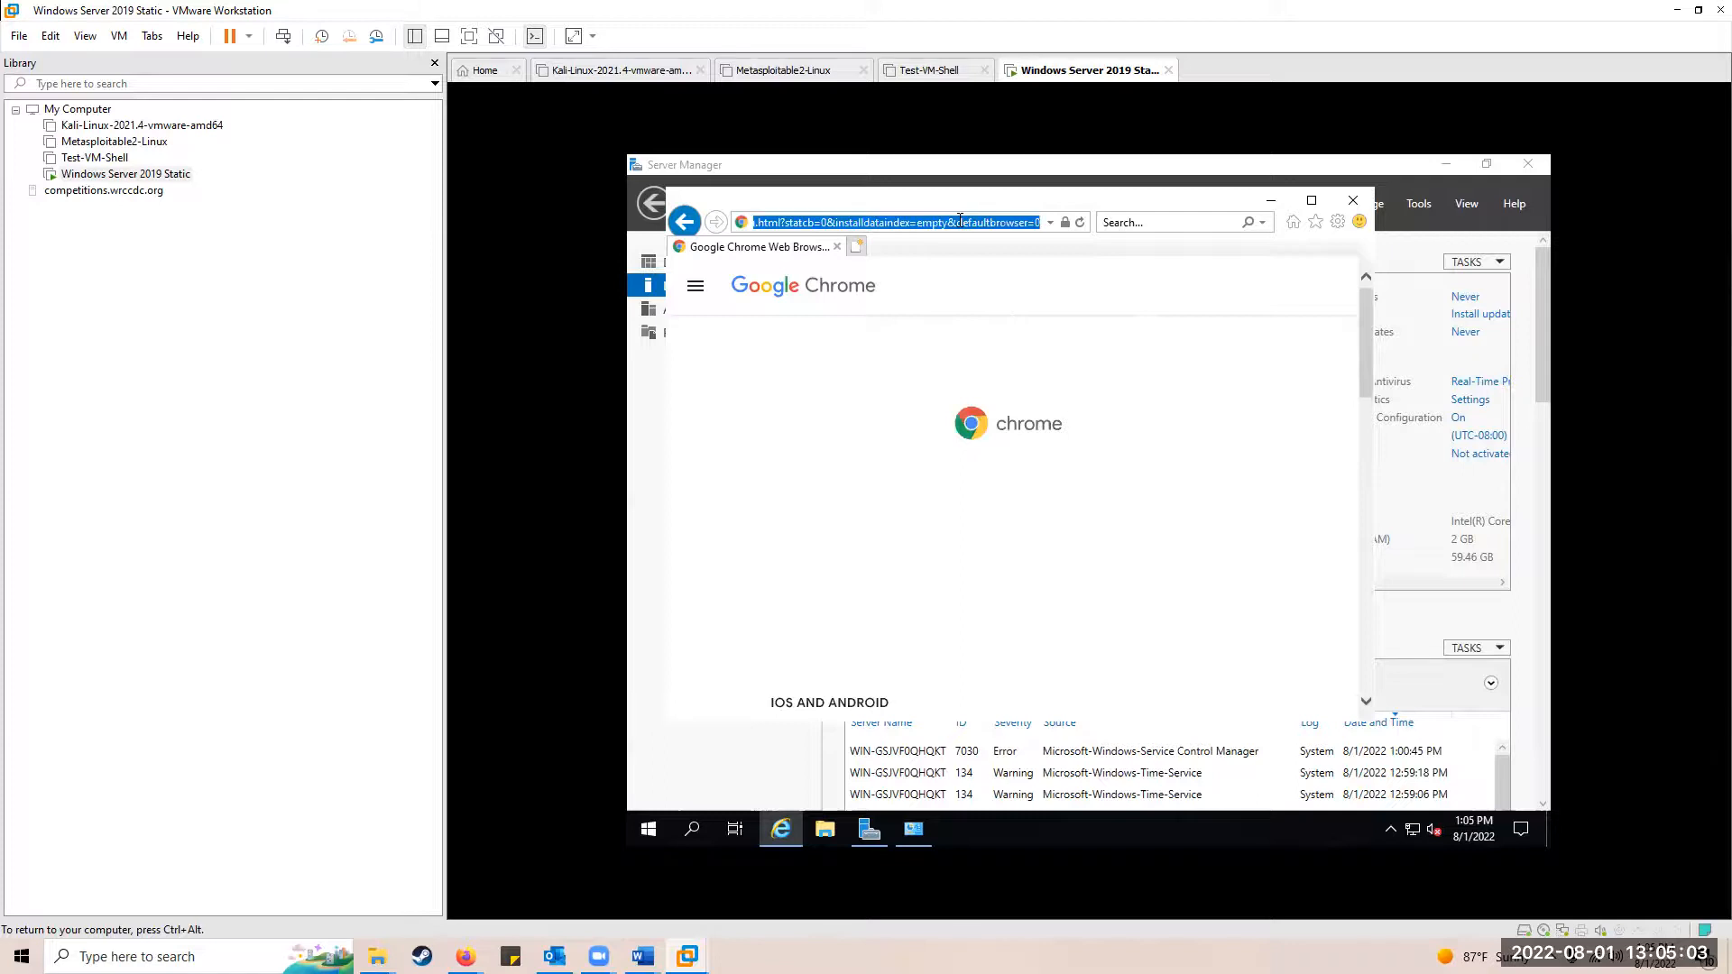
{"action": "type", "text": "google.com/"}
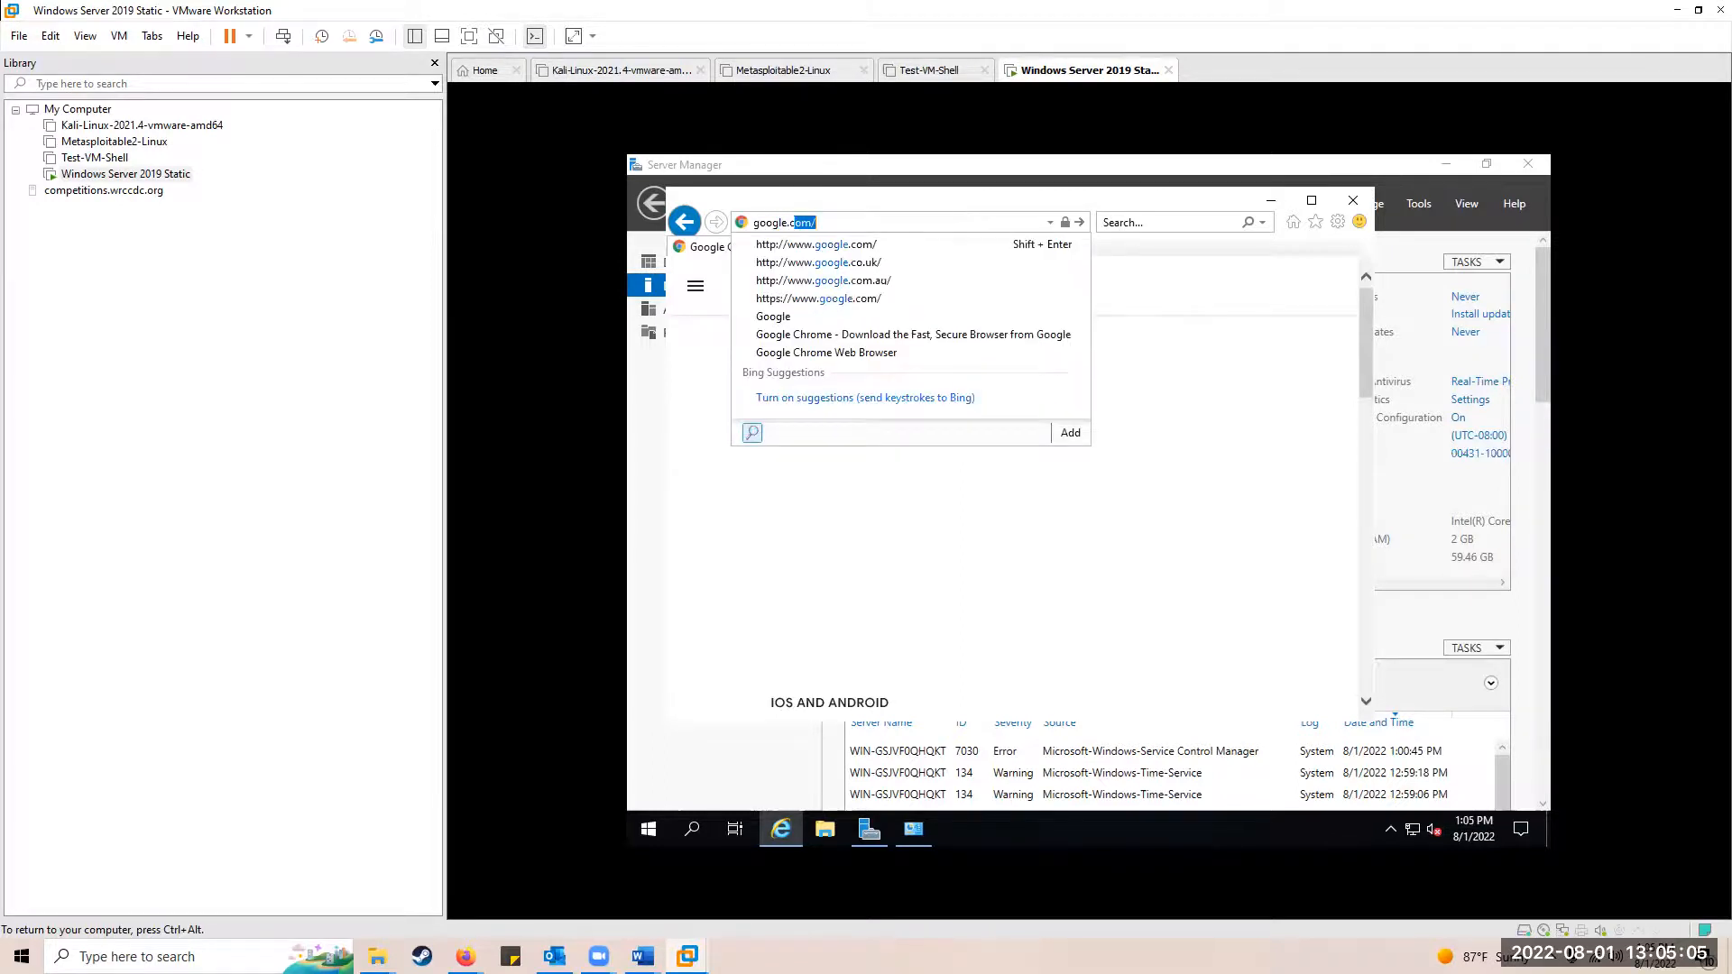
{"action": "key", "text": "Return"}
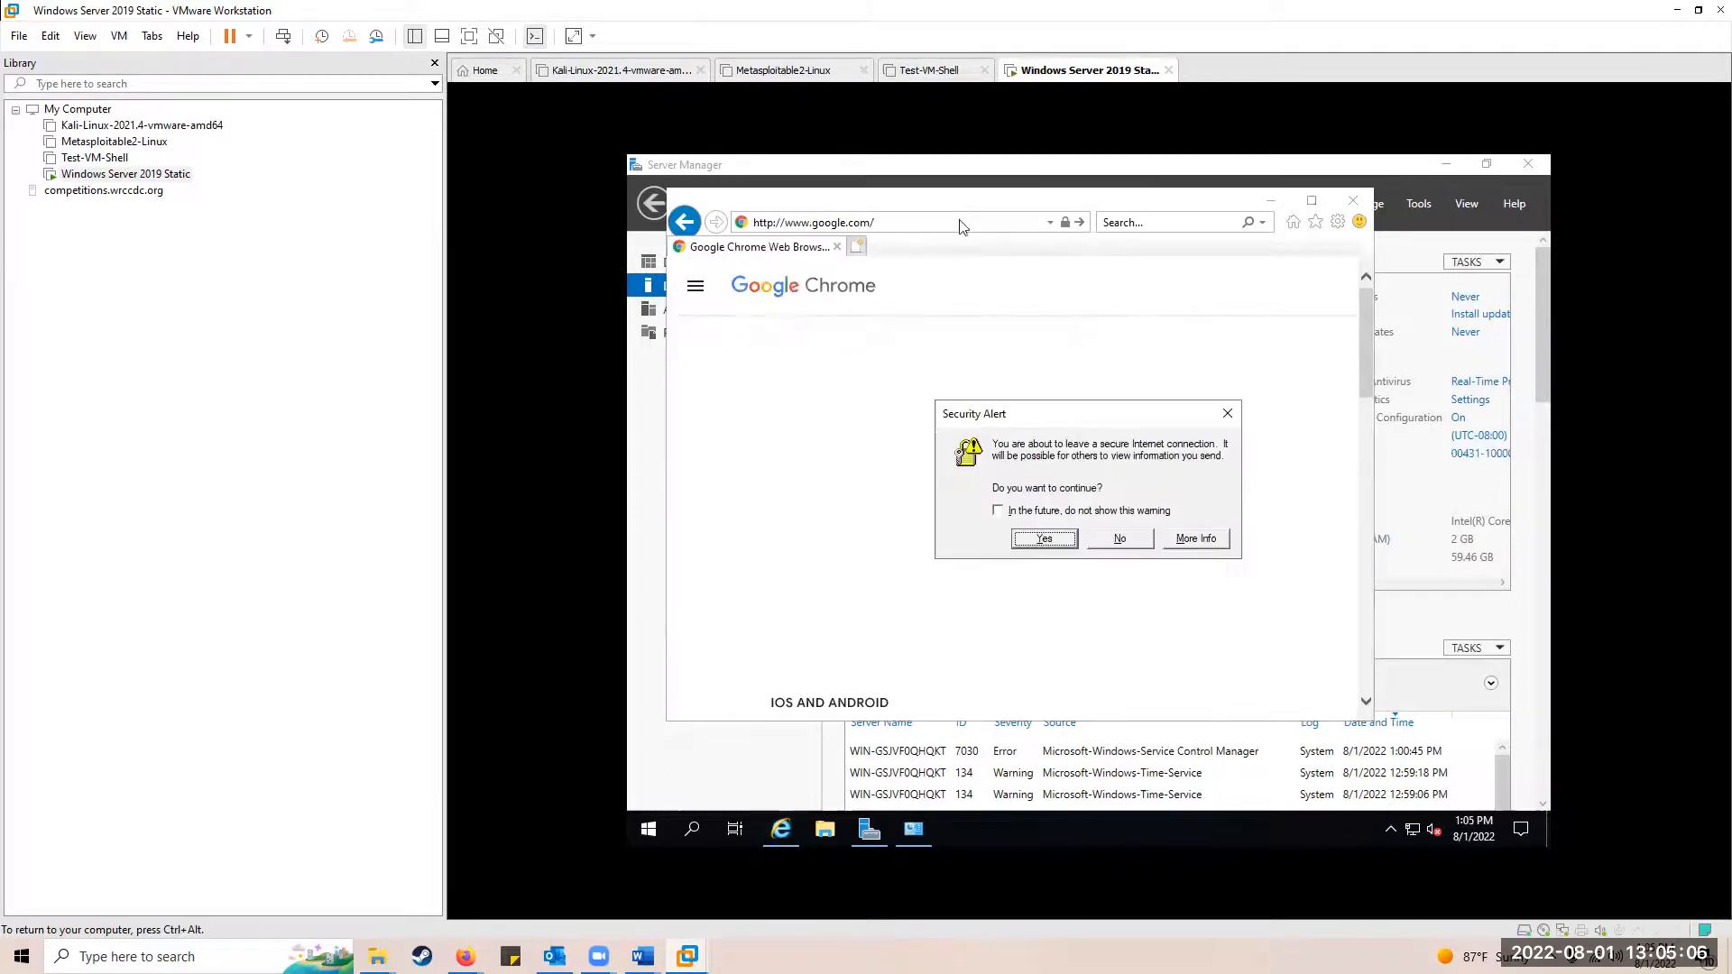
{"action": "left_click", "coordinate": [1009, 511]}
{"action": "left_click", "coordinate": [1044, 539]}
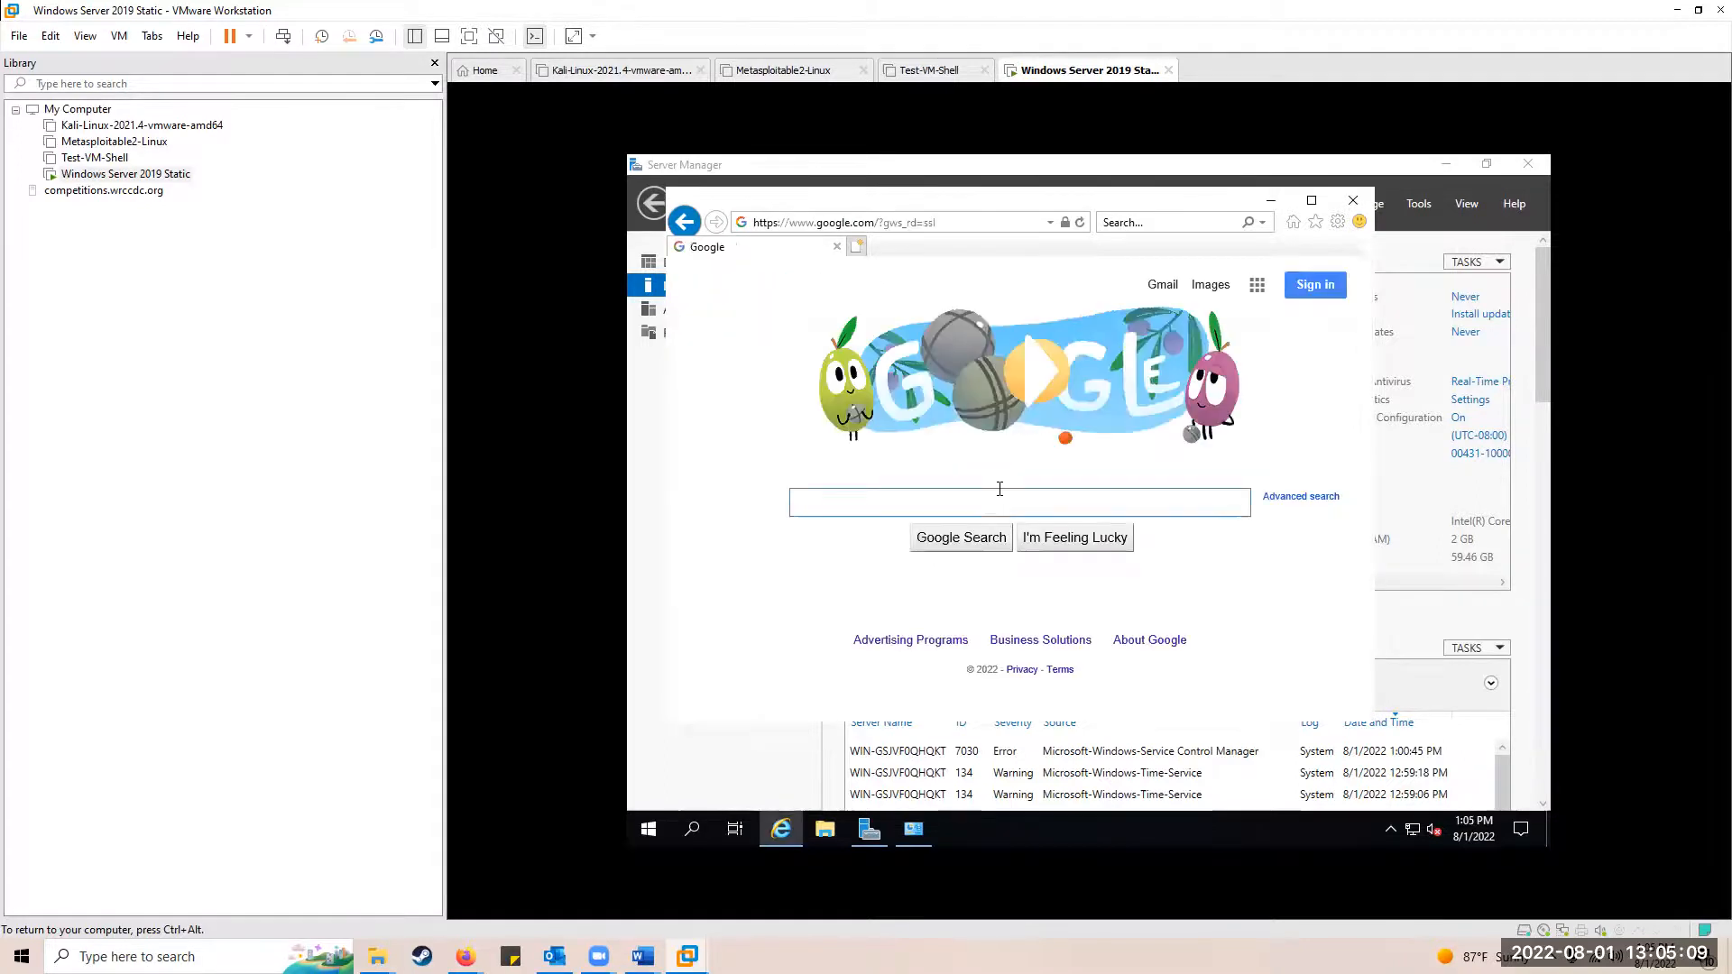
{"action": "type", "text": "download firef"}
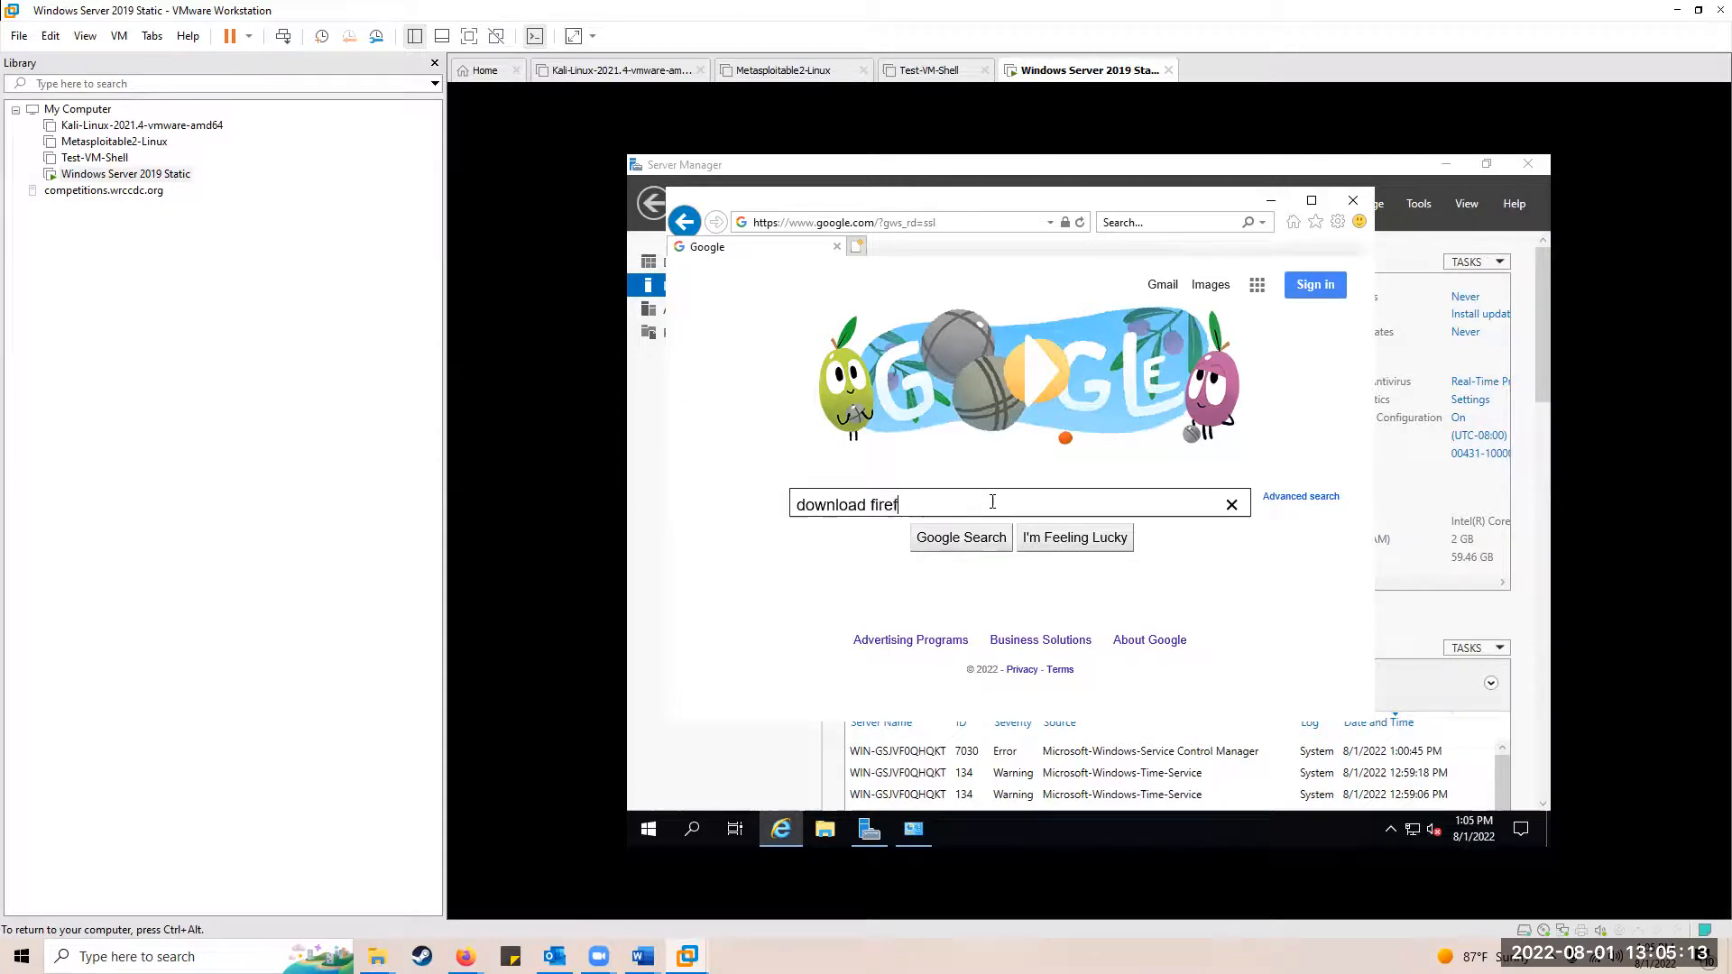
{"action": "key", "text": "Return"}
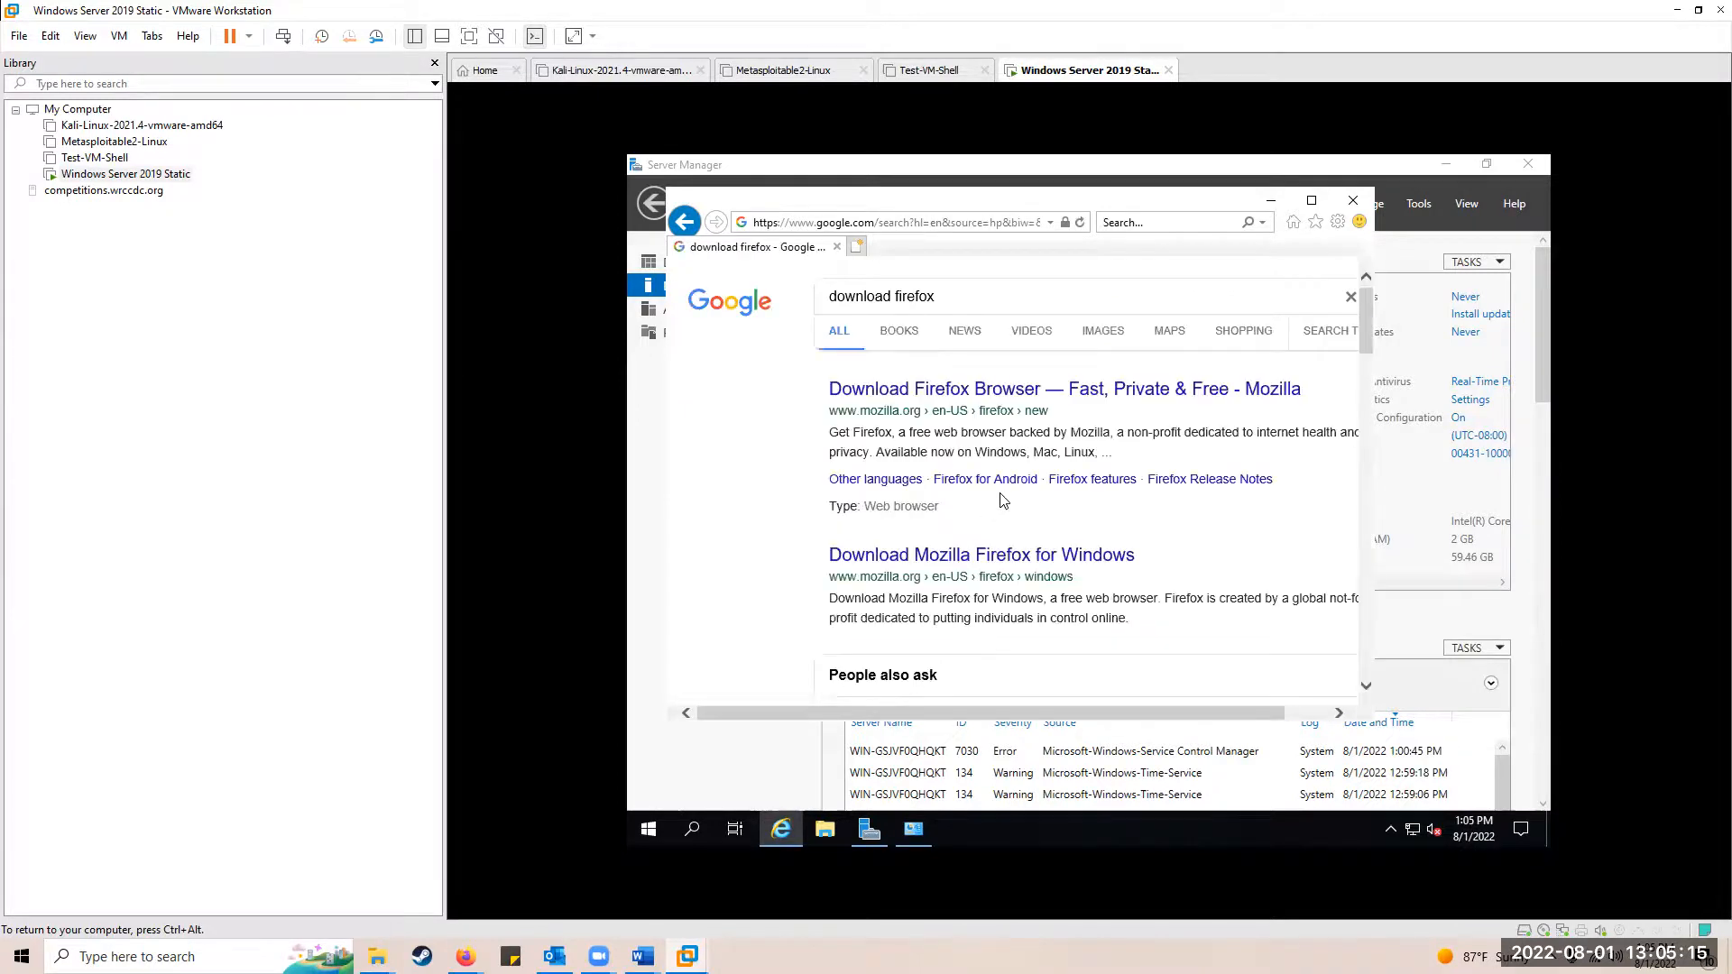
Step: Open Mozilla's Firefox download page and choose Download Firefox
{"action": "left_click", "coordinate": [1034, 402]}
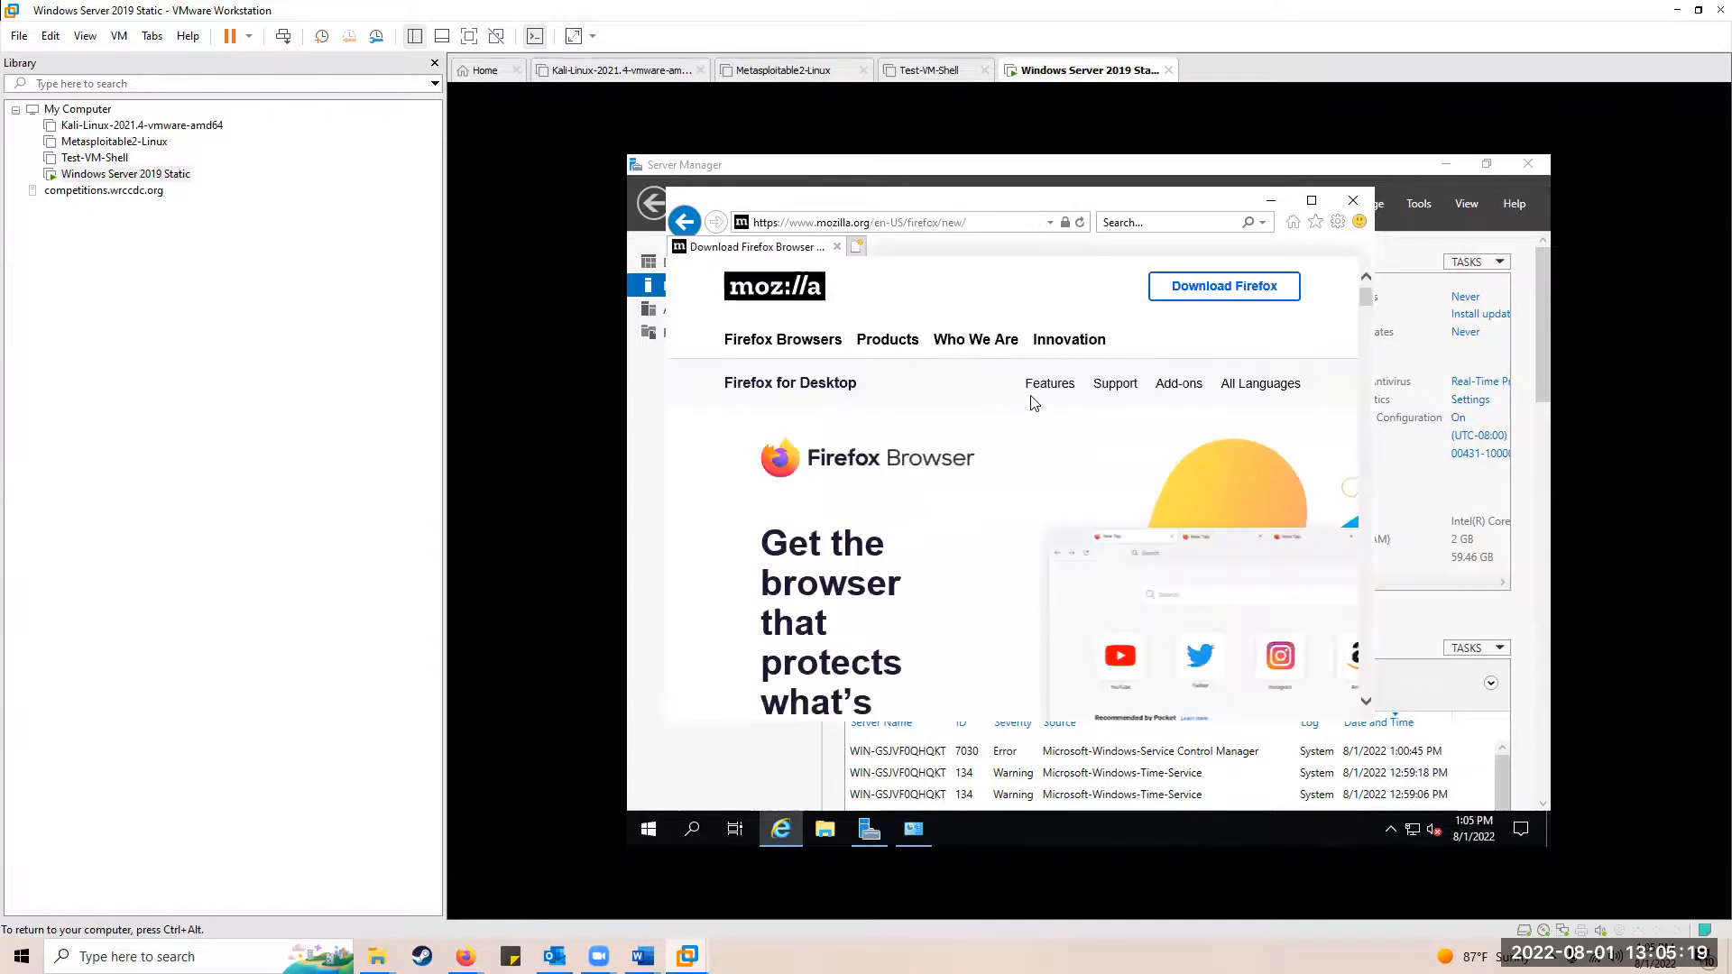
{"action": "left_click", "coordinate": [1200, 293]}
{"action": "mouse_move", "coordinate": [1185, 284]}
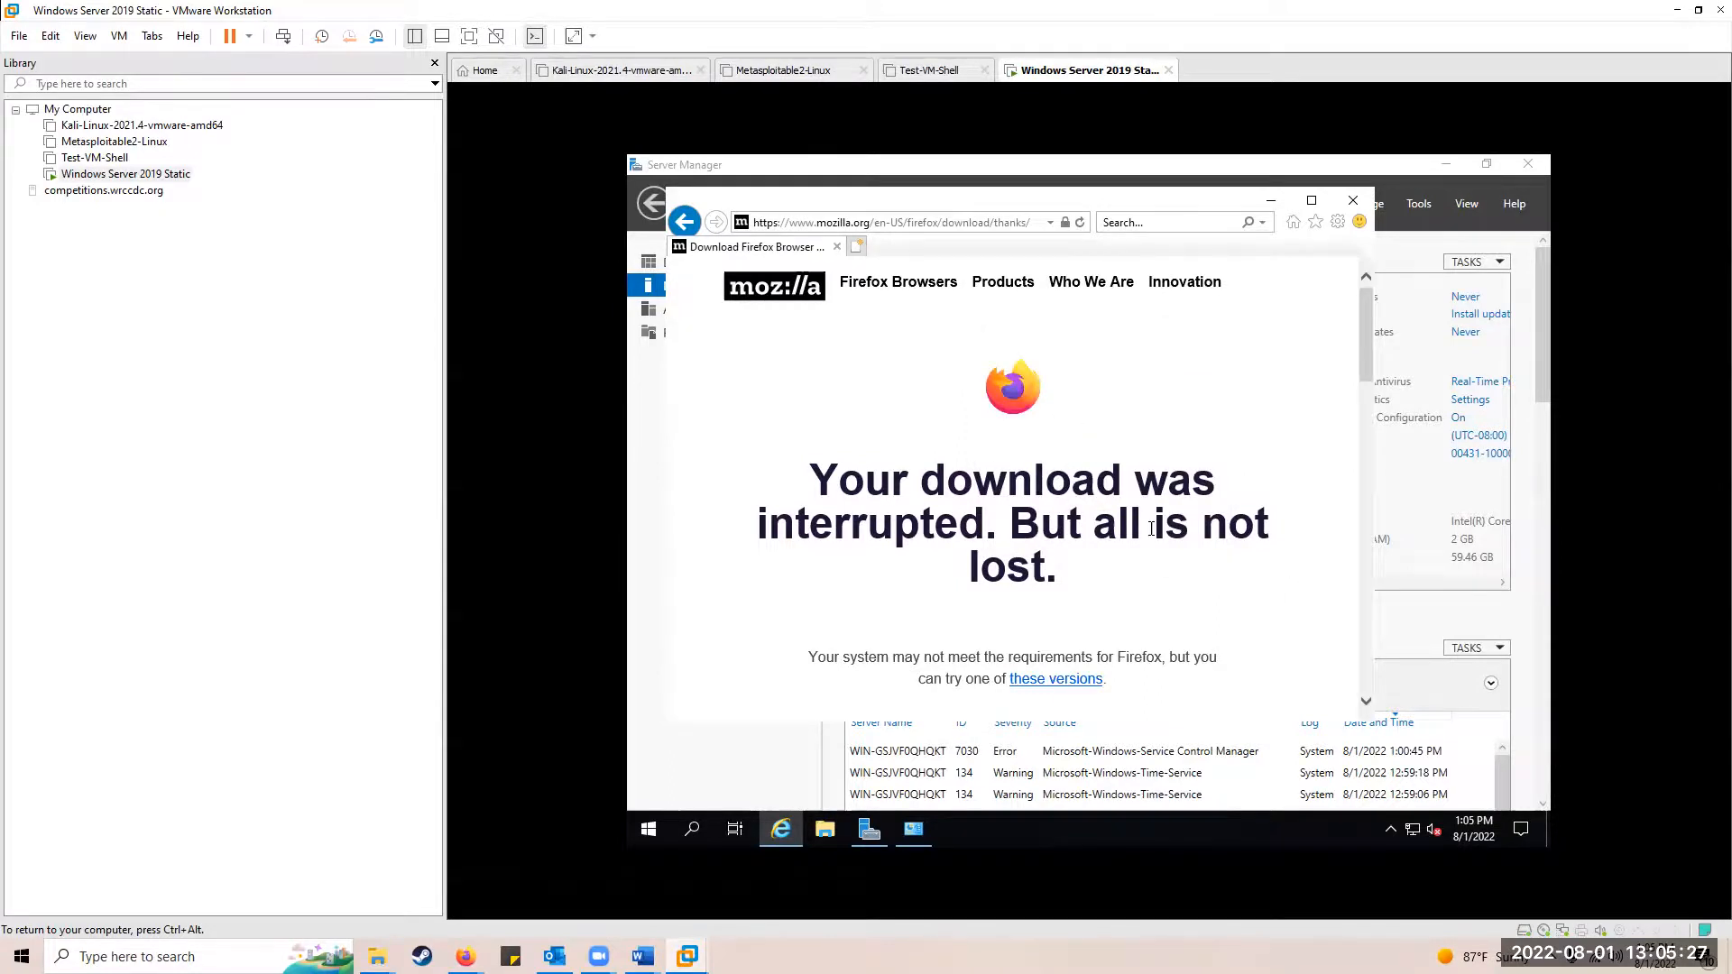
{"action": "scroll", "coordinate": [1155, 530], "scroll_direction": "down", "scroll_amount": 2}
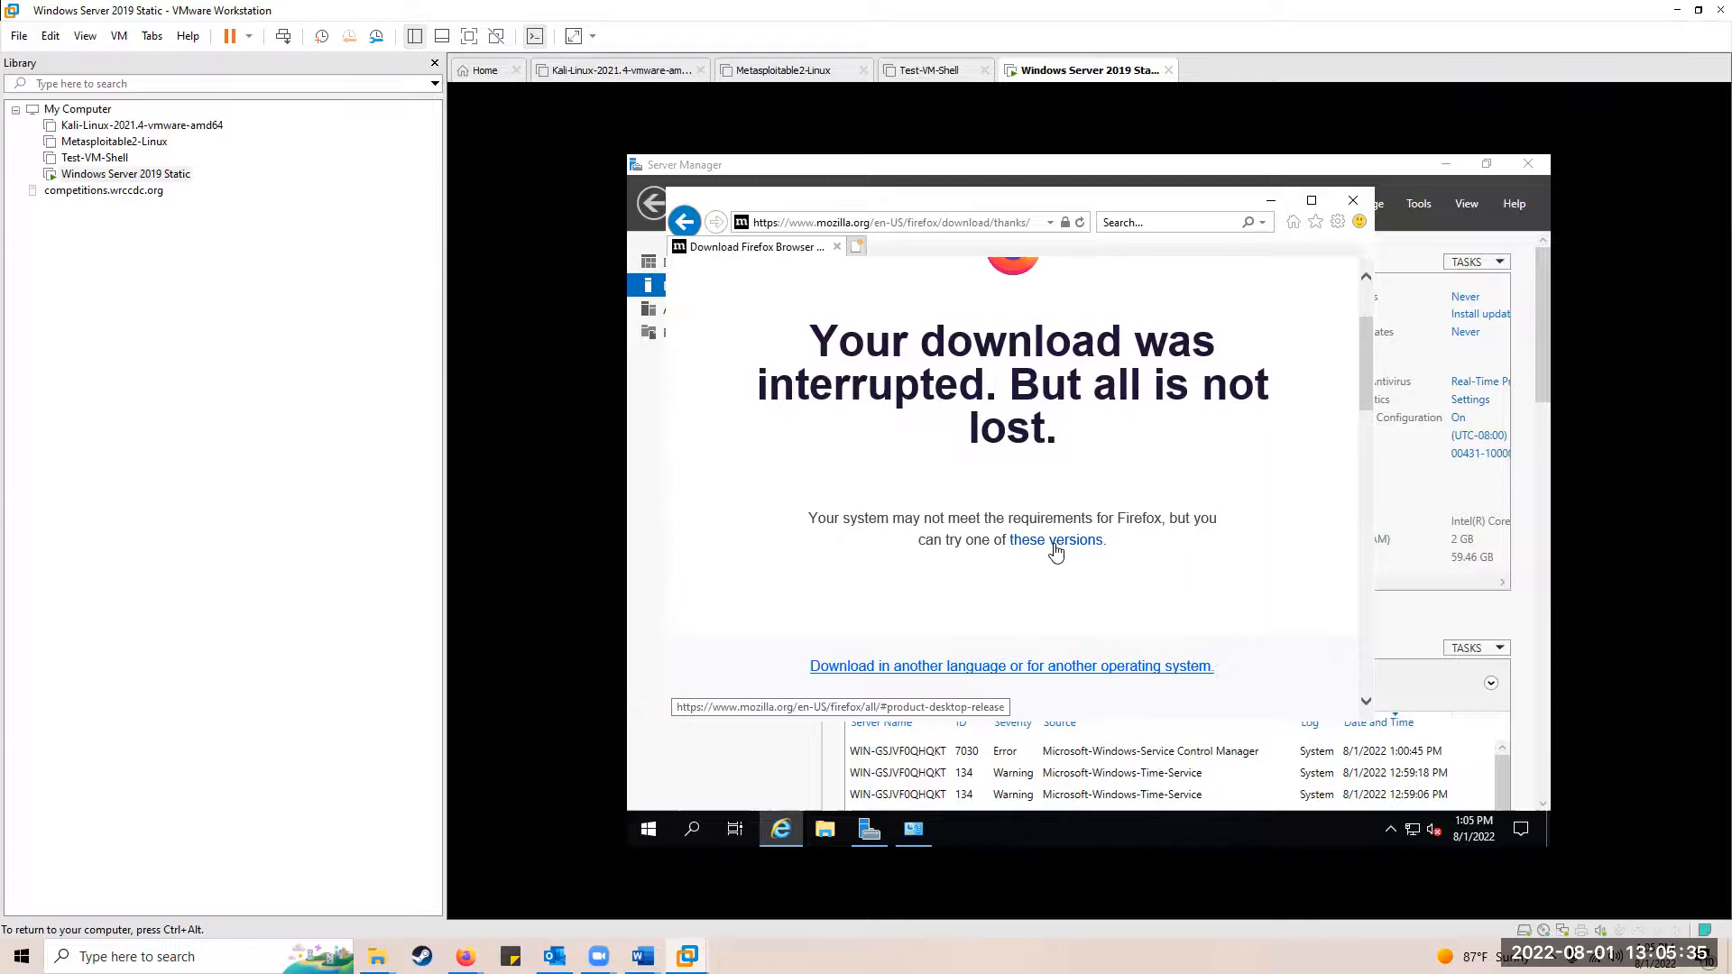
Step: Follow 'these versions' to the full Firefox download list by language
{"action": "left_click", "coordinate": [1063, 548]}
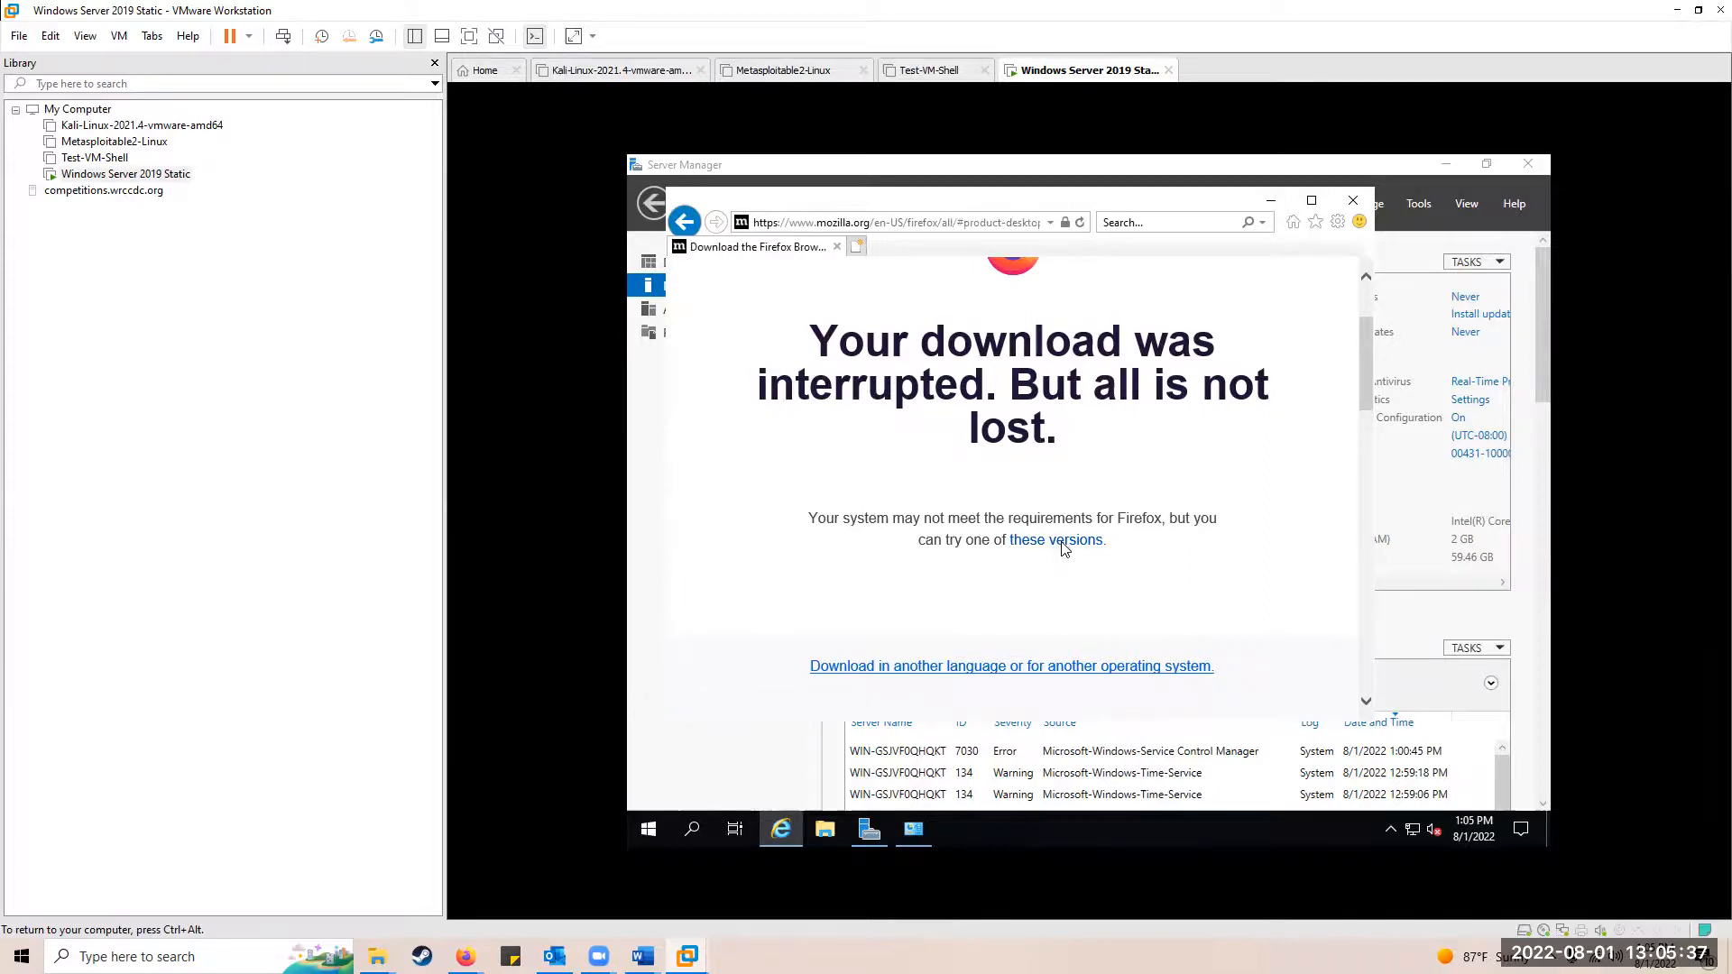
{"action": "scroll", "coordinate": [1022, 546], "scroll_direction": "down", "scroll_amount": 5}
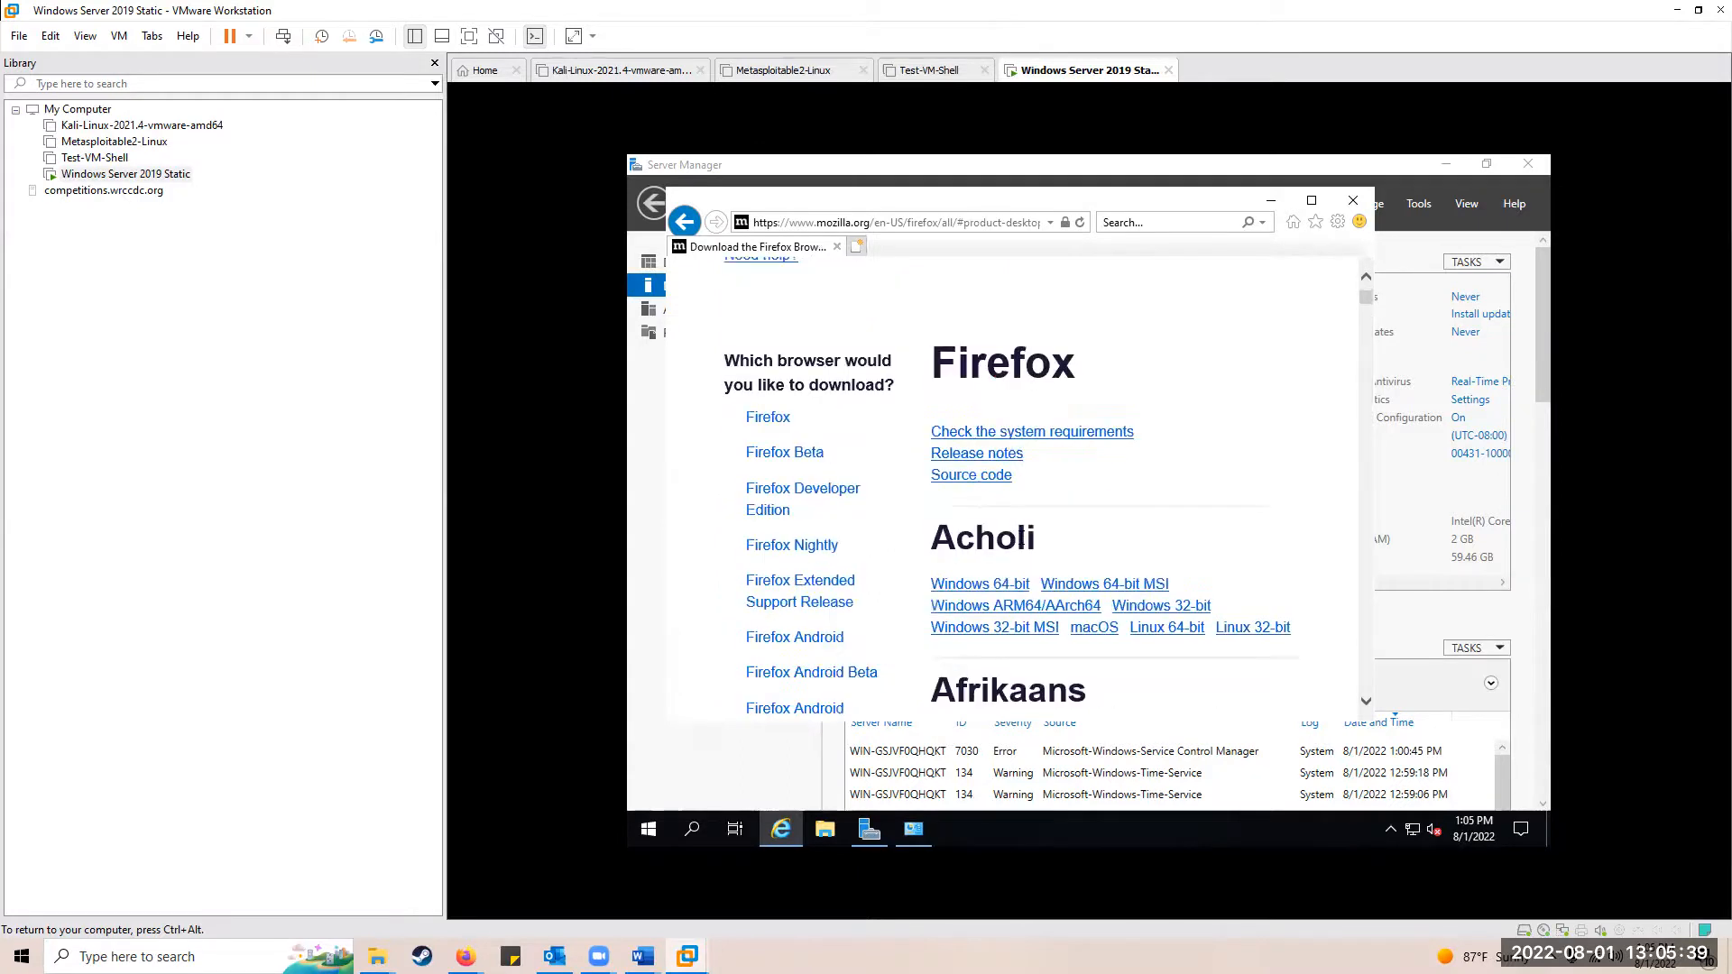
{"action": "left_click", "coordinate": [753, 420]}
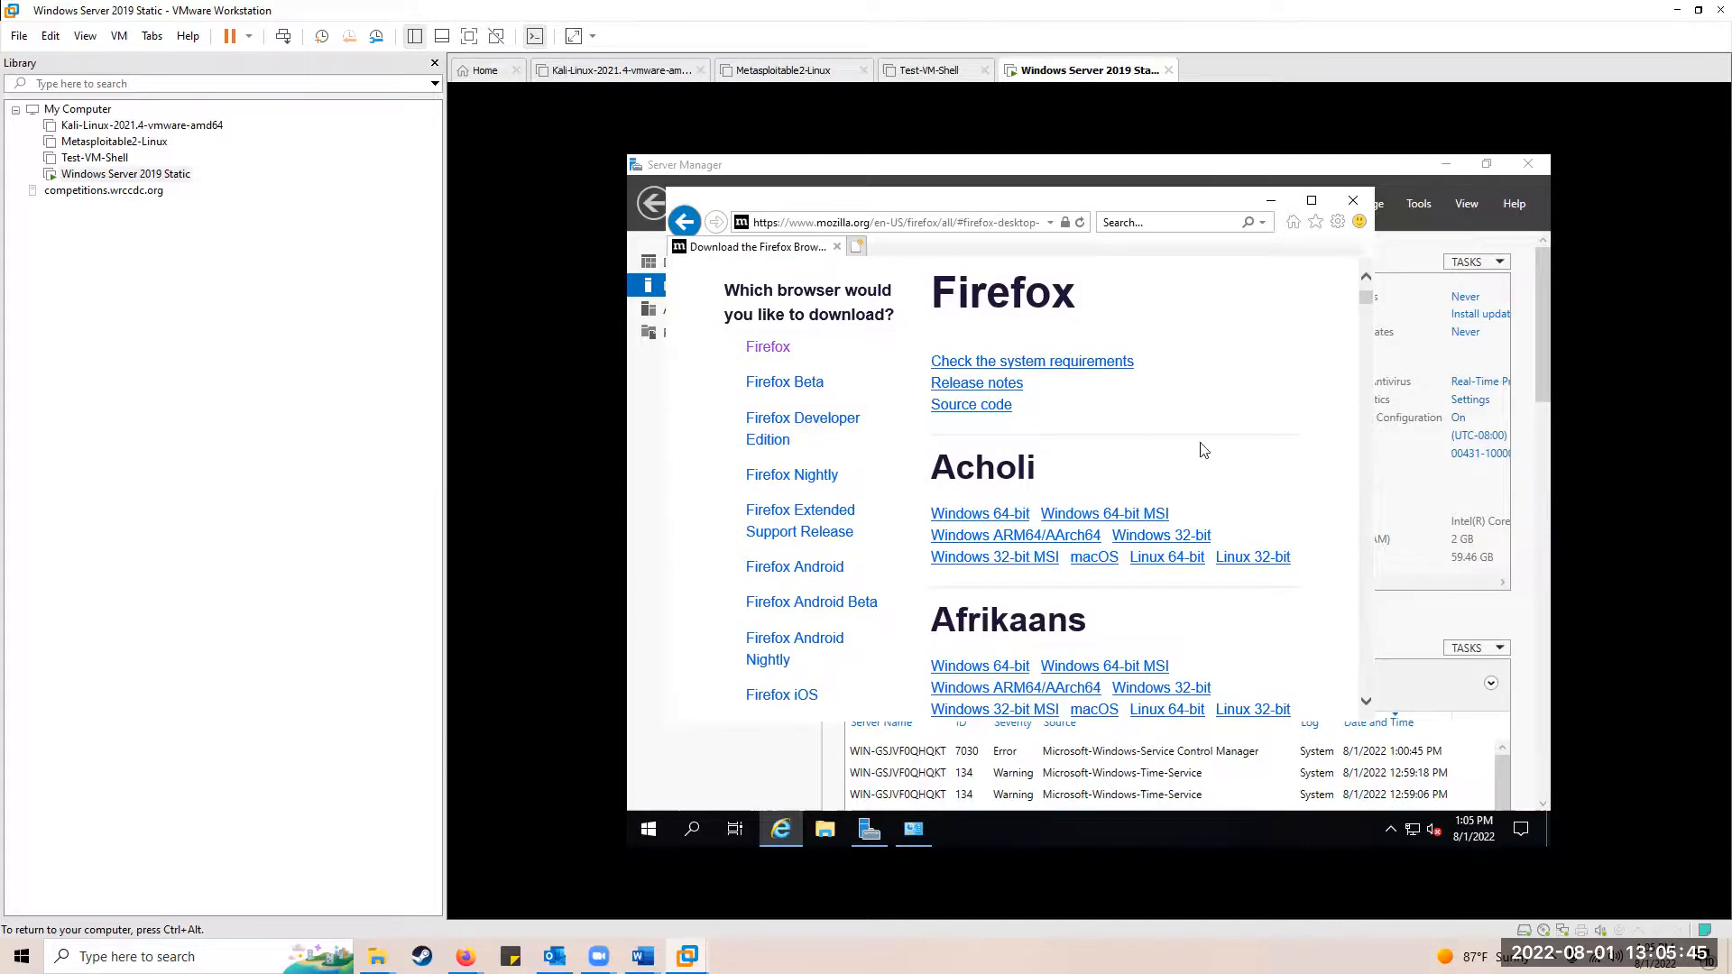
{"action": "left_click", "coordinate": [648, 828]}
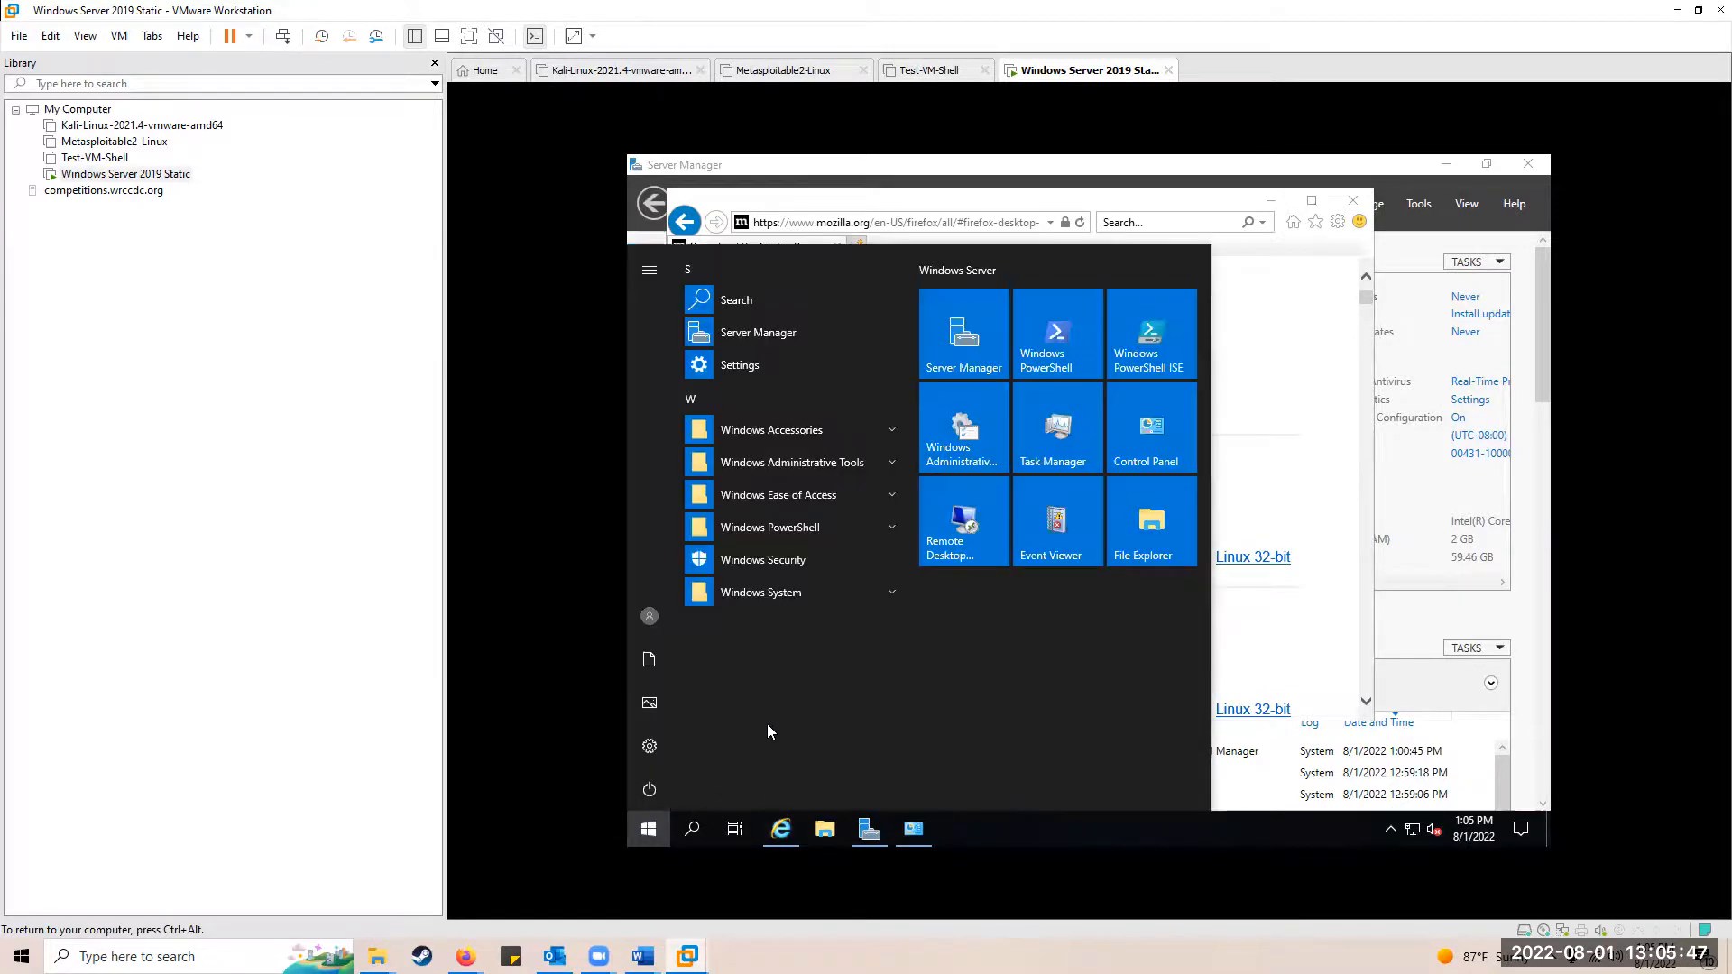
{"action": "left_click", "coordinate": [780, 830]}
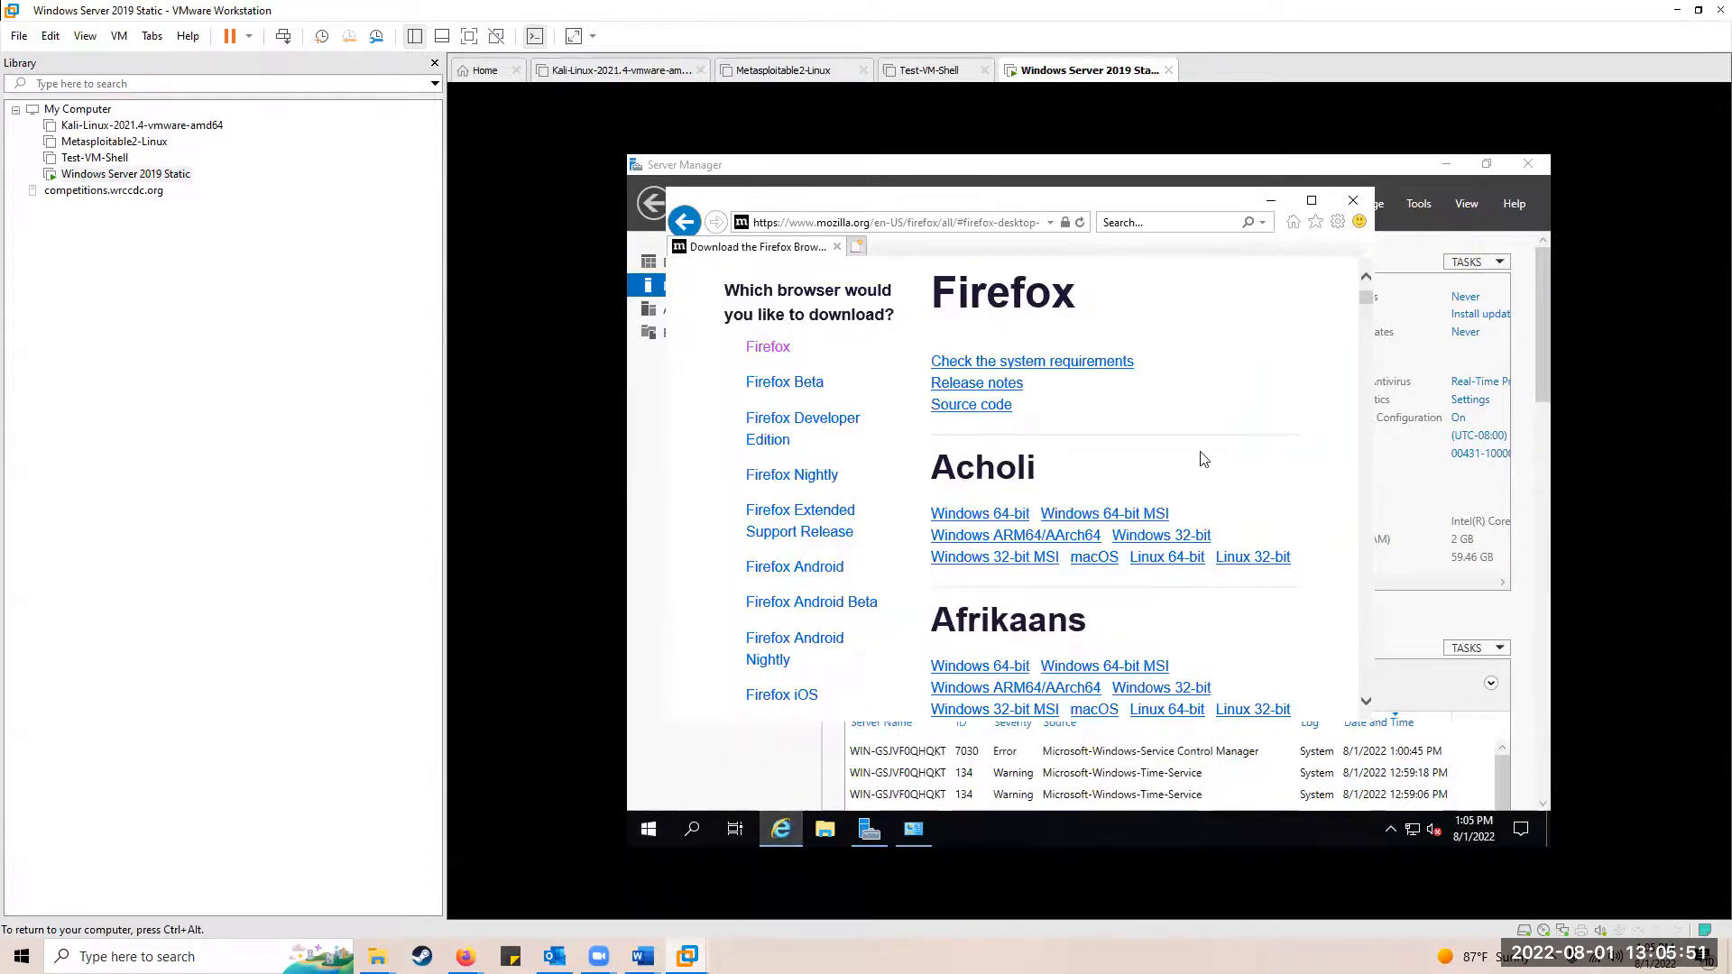
Step: Minimize Internet Explorer to reveal Server Manager's Local Server page, then release input with Ctrl+Alt
{"action": "left_click", "coordinate": [1271, 200]}
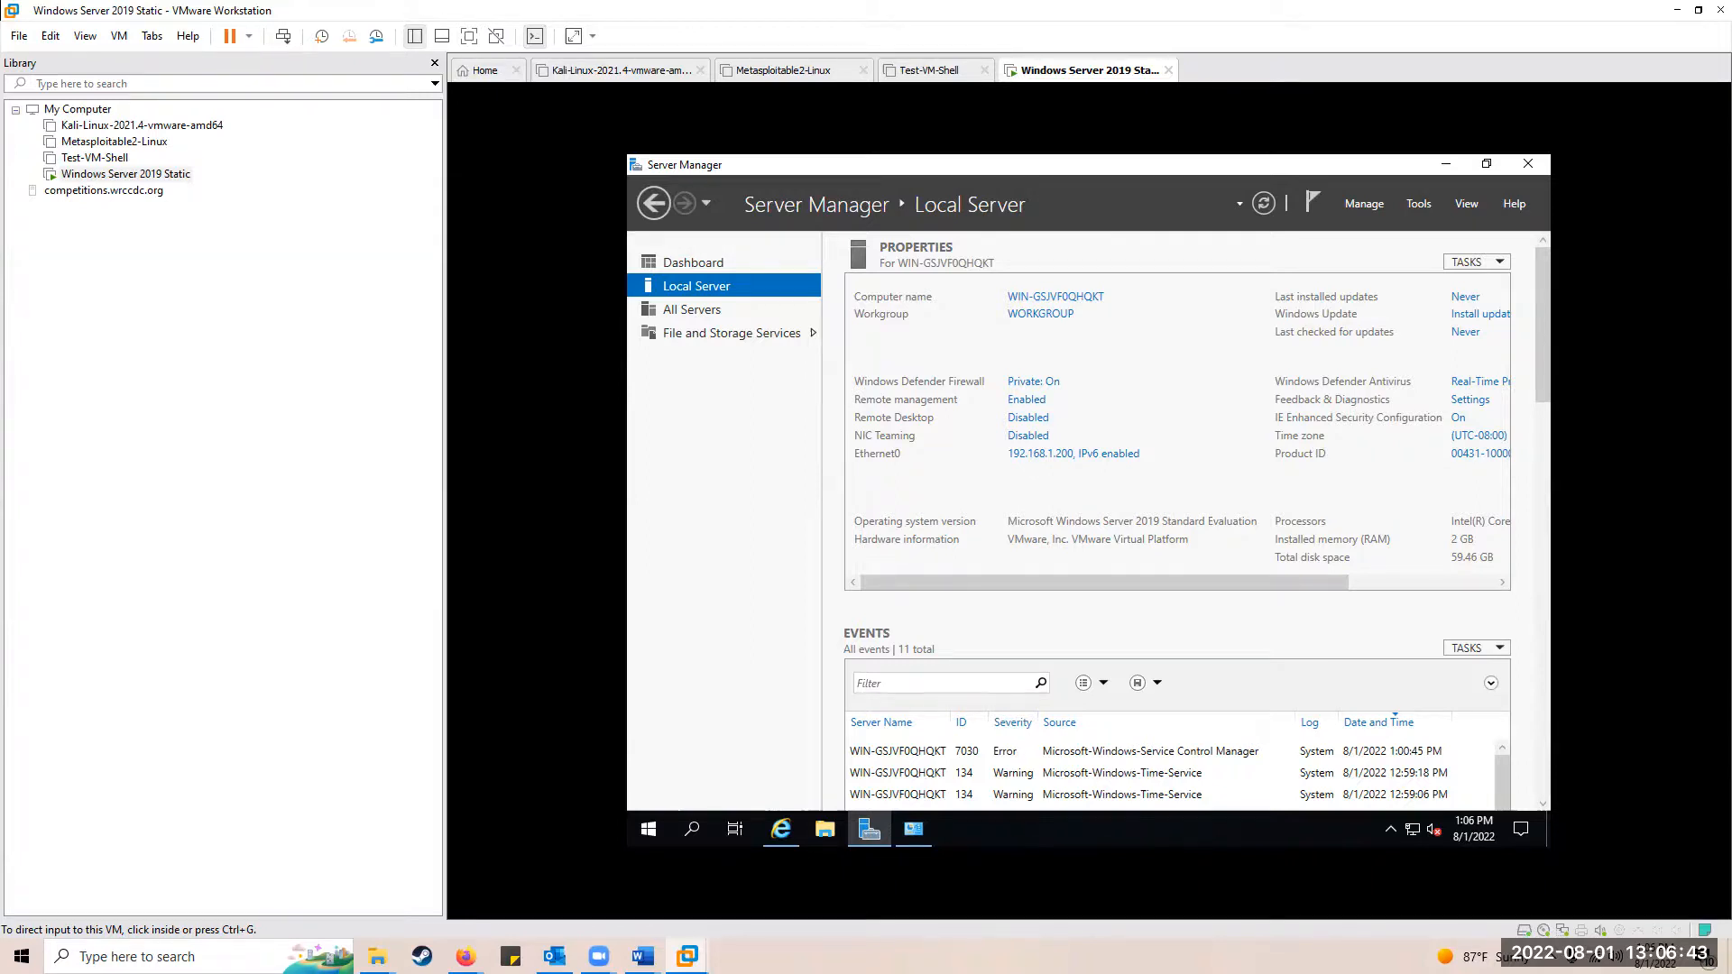
{"action": "left_click", "coordinate": [1195, 365]}
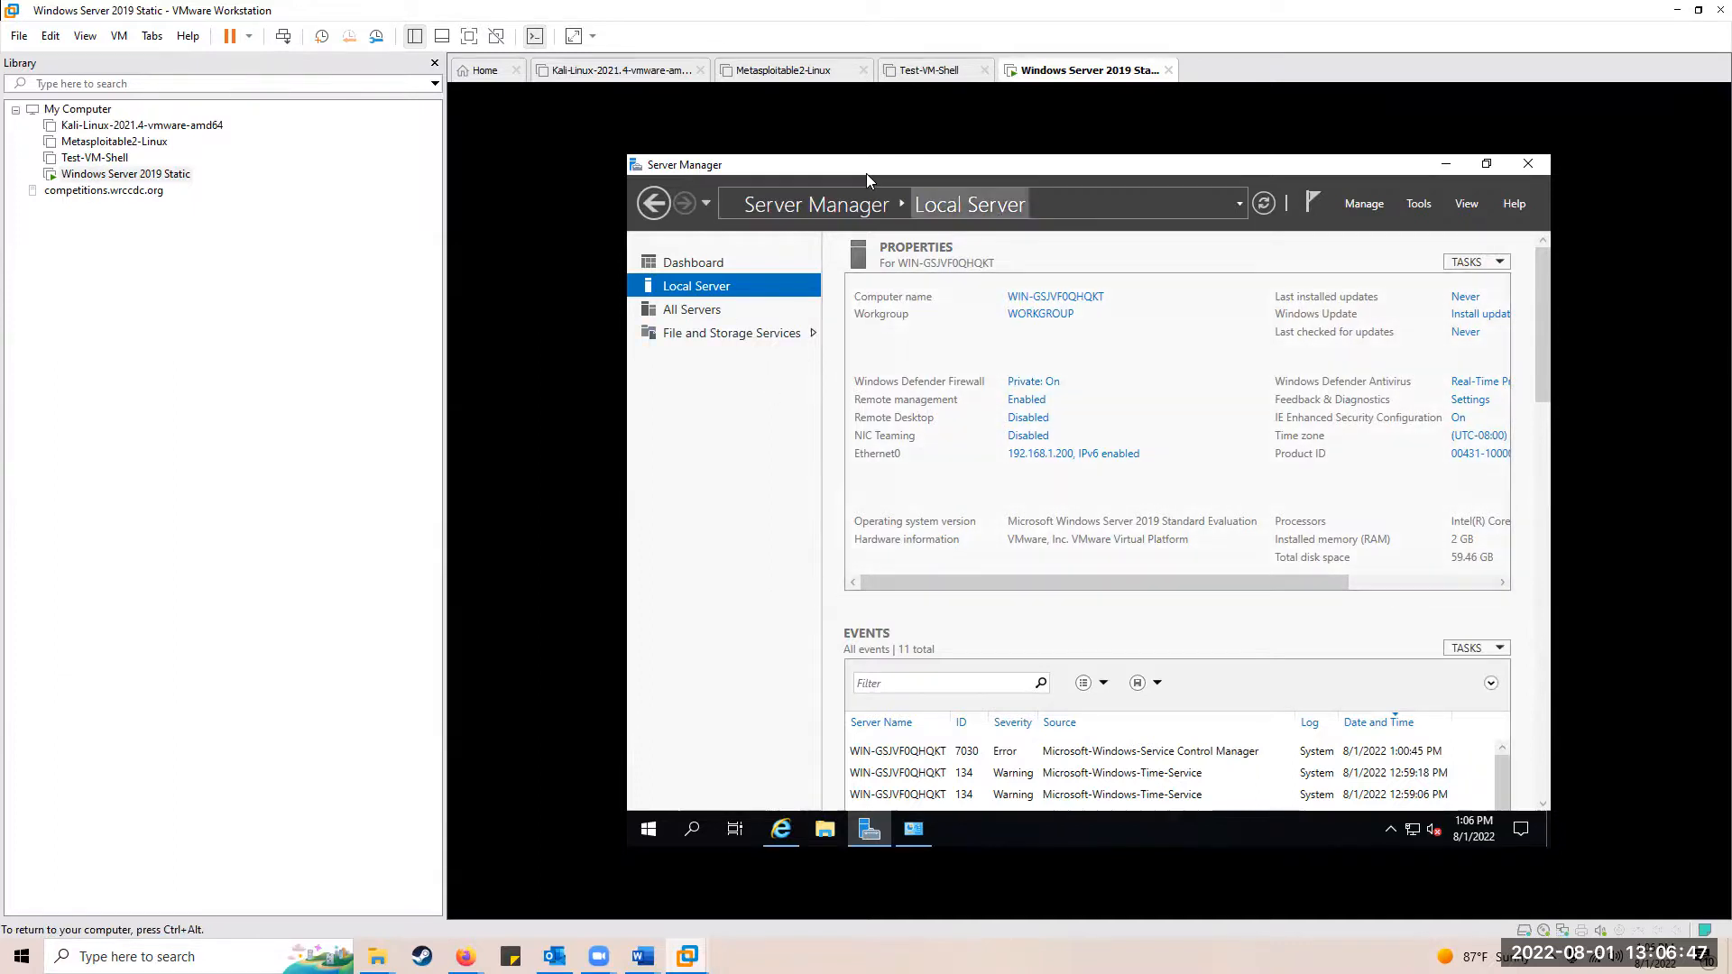
{"action": "key", "text": "ctrl+alt"}
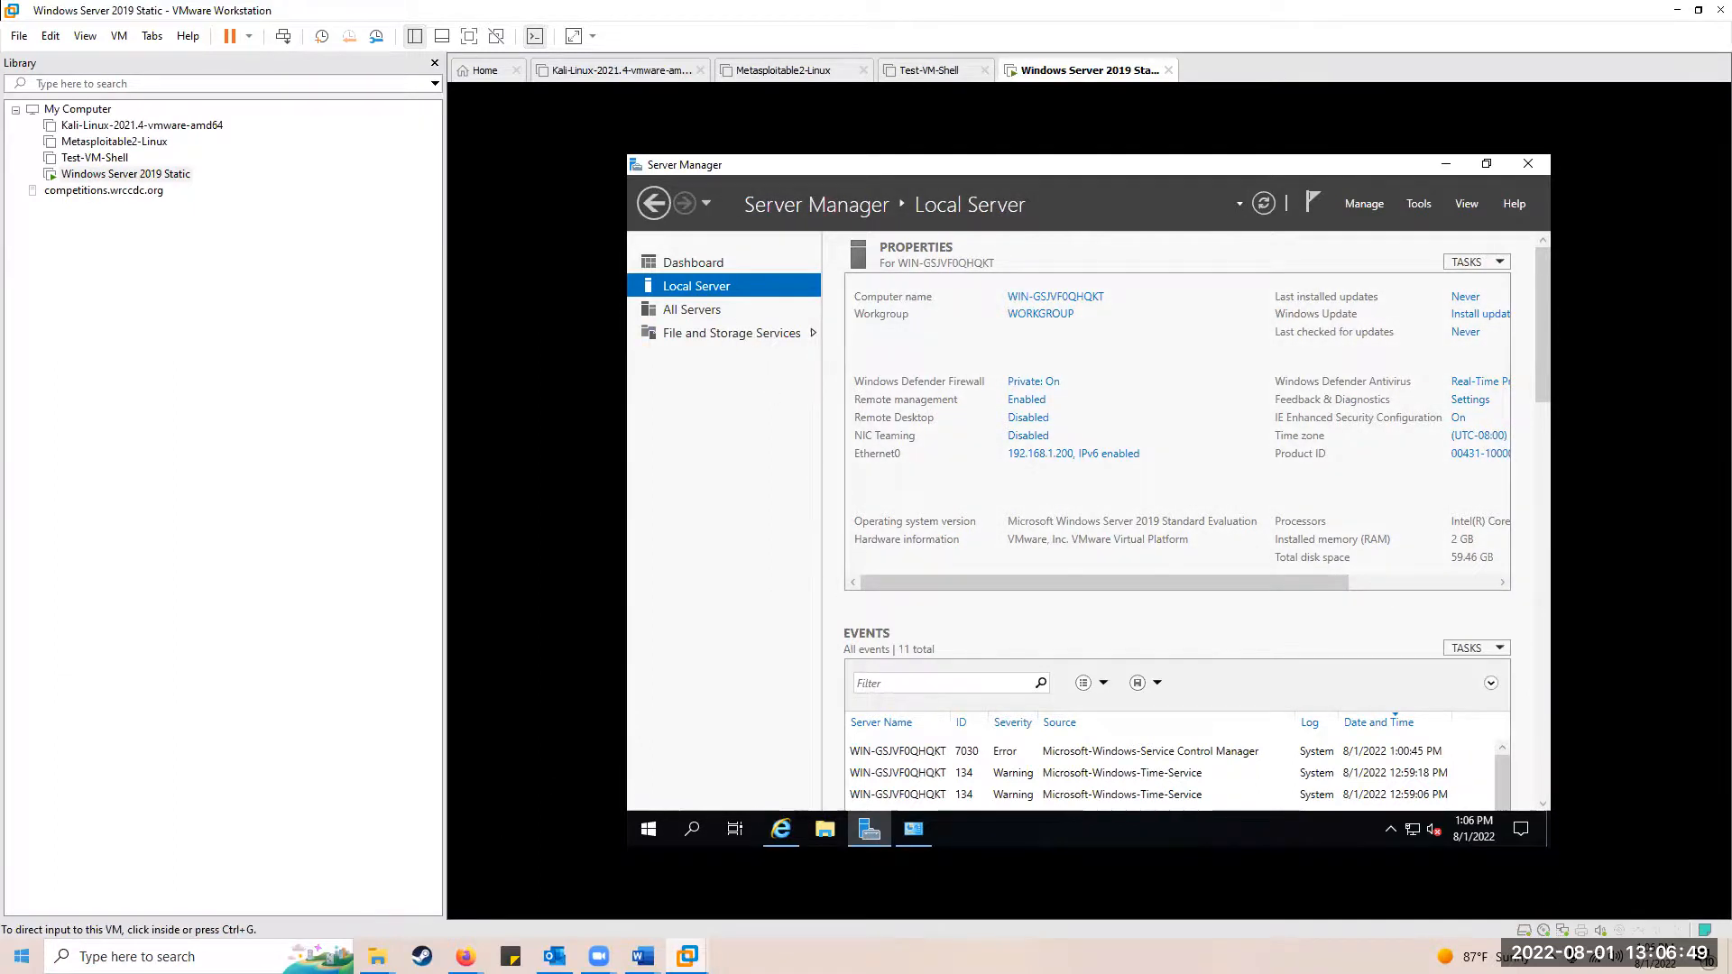
Step: Launch Snipping Tool and snip the VM's Server Manager Local Server screen showing 192.168.1.200
{"action": "key", "text": "super"}
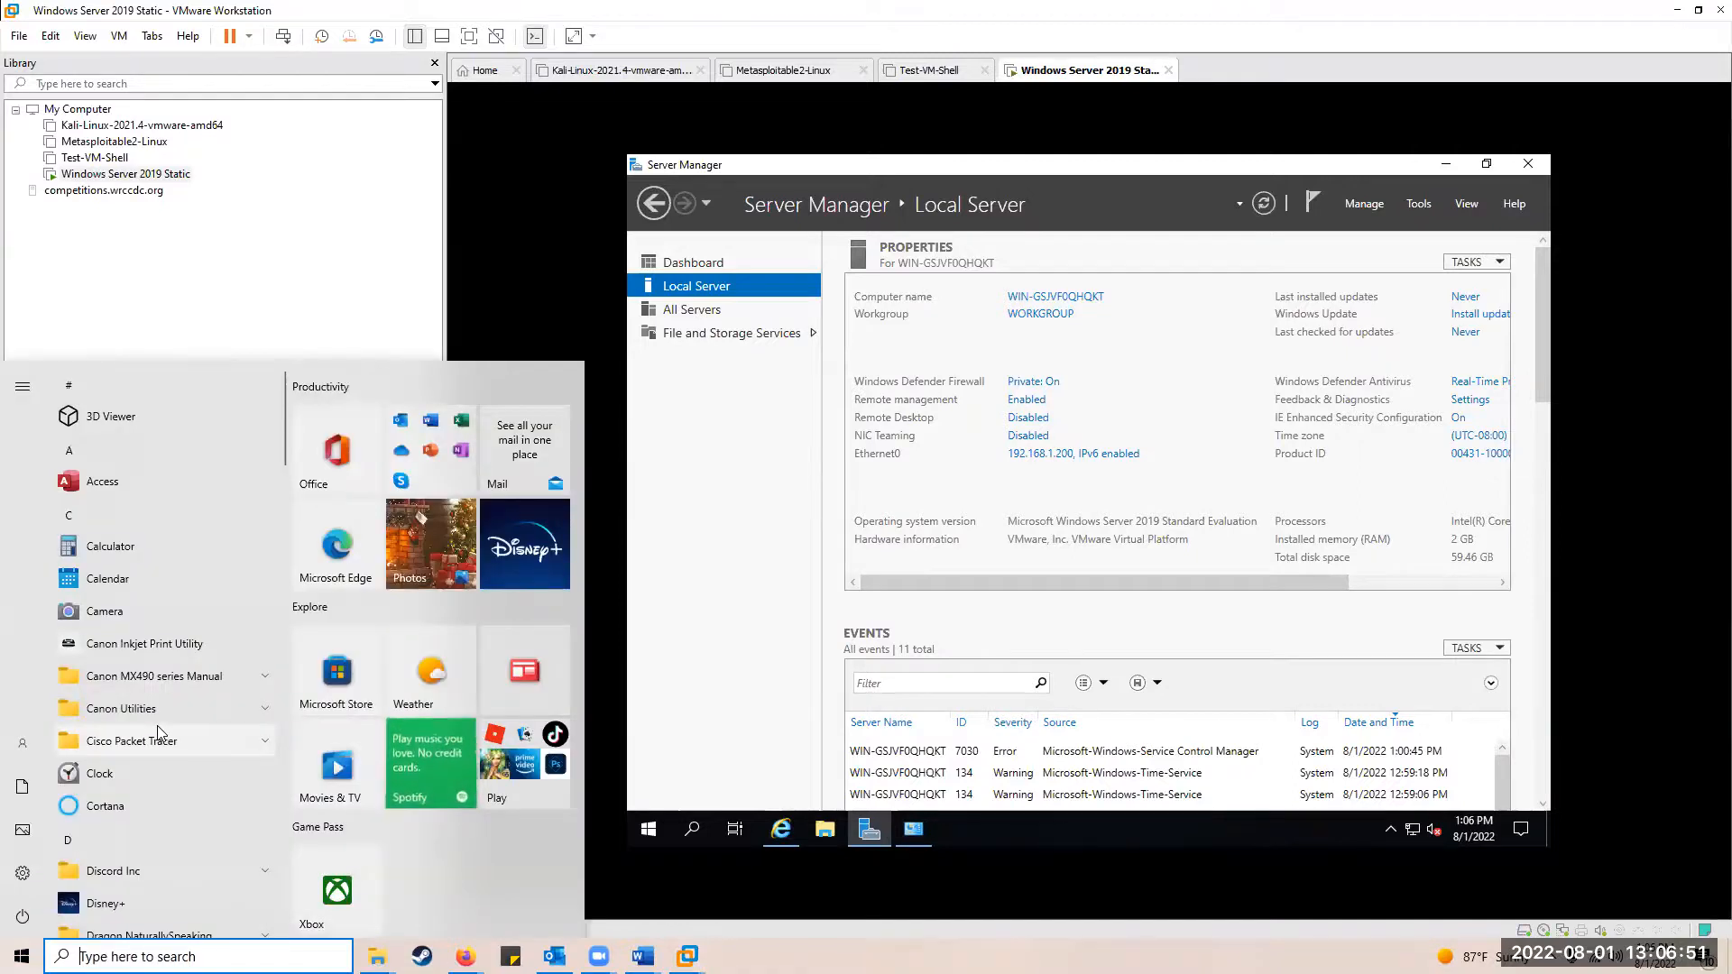
{"action": "type", "text": "s"}
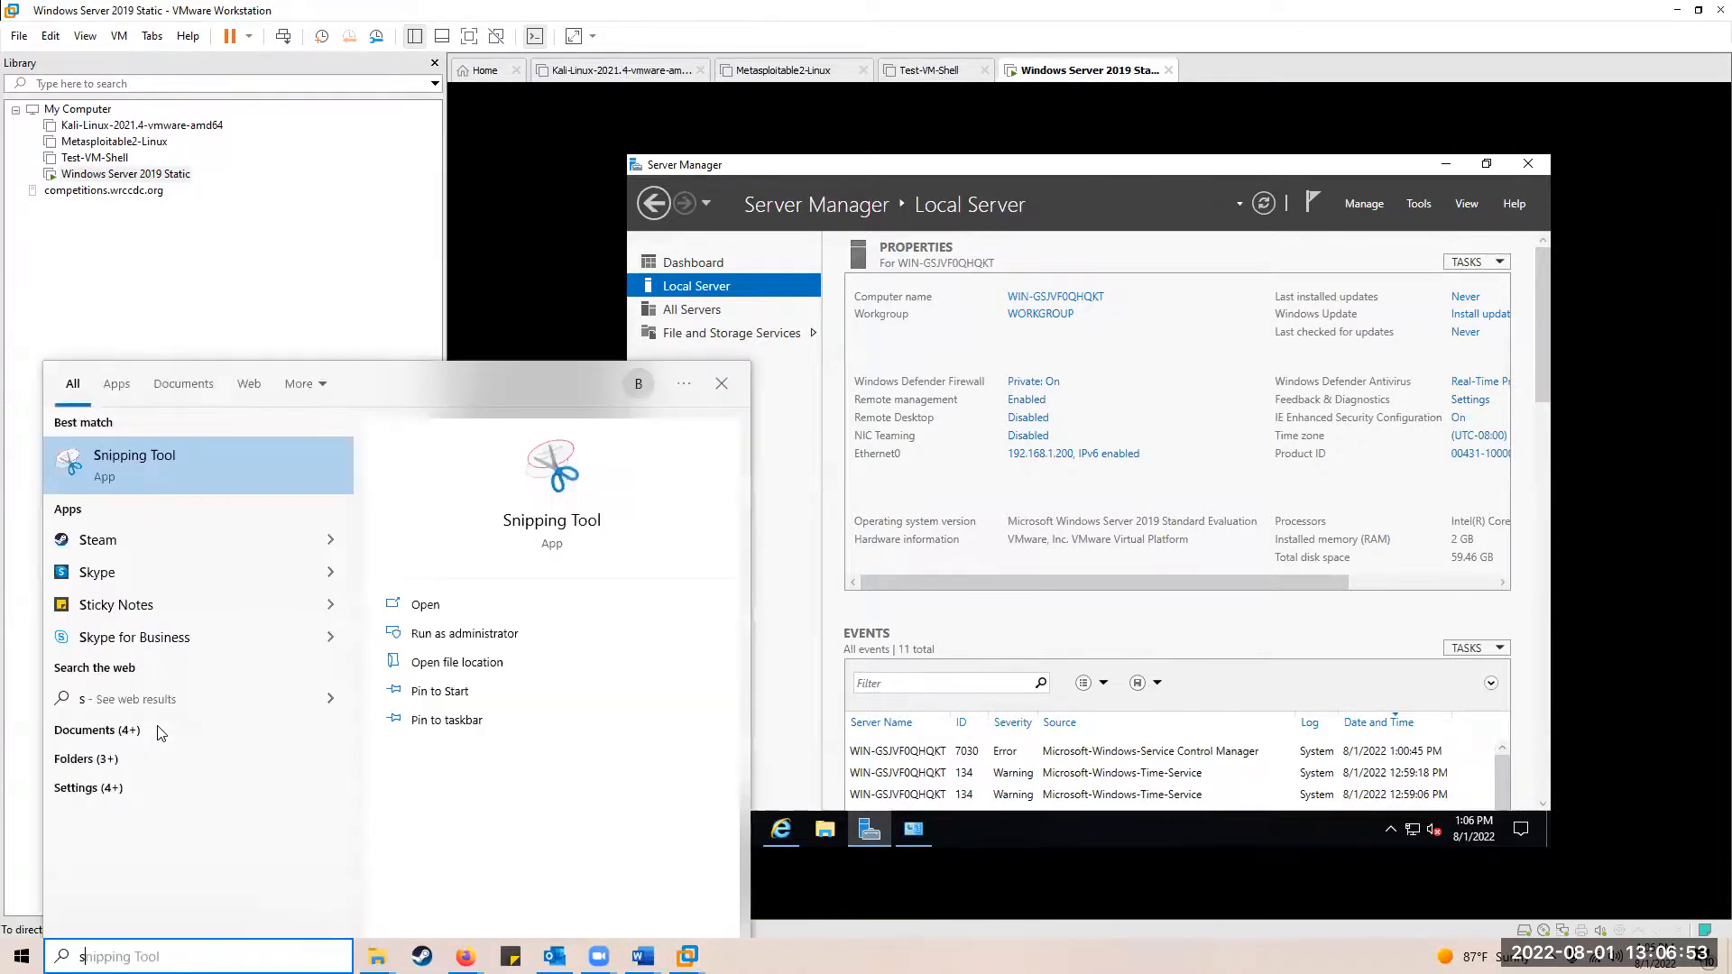
{"action": "type", "text": "nipp"}
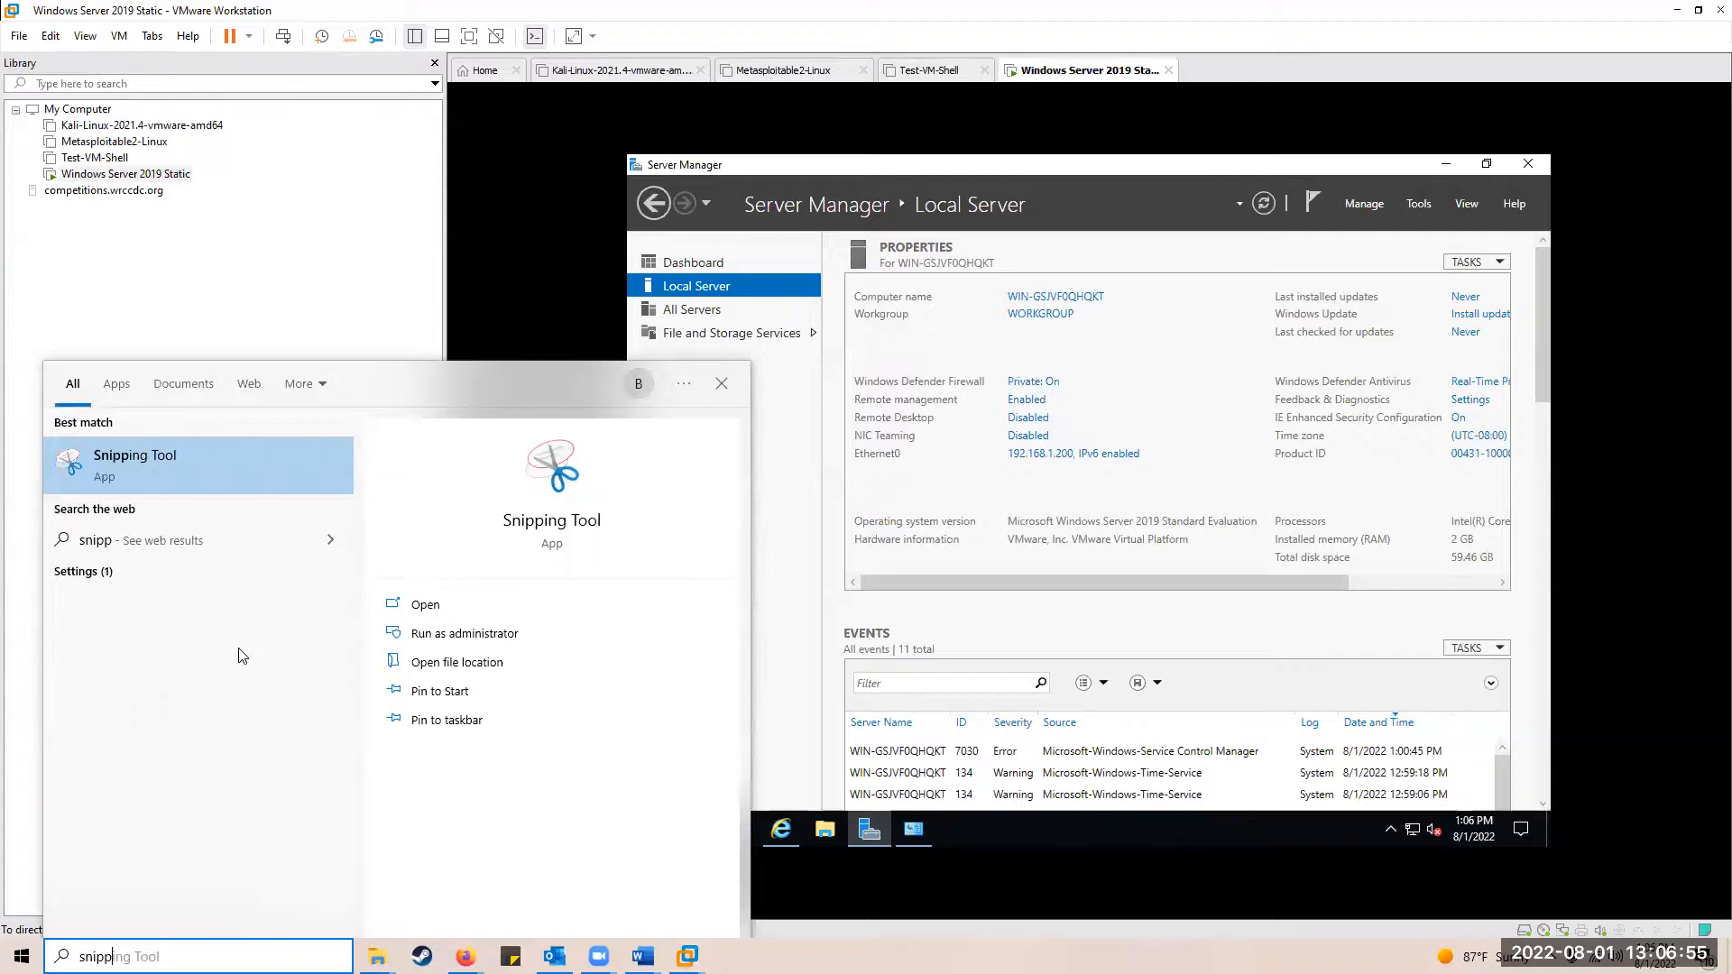
{"action": "left_click", "coordinate": [123, 465]}
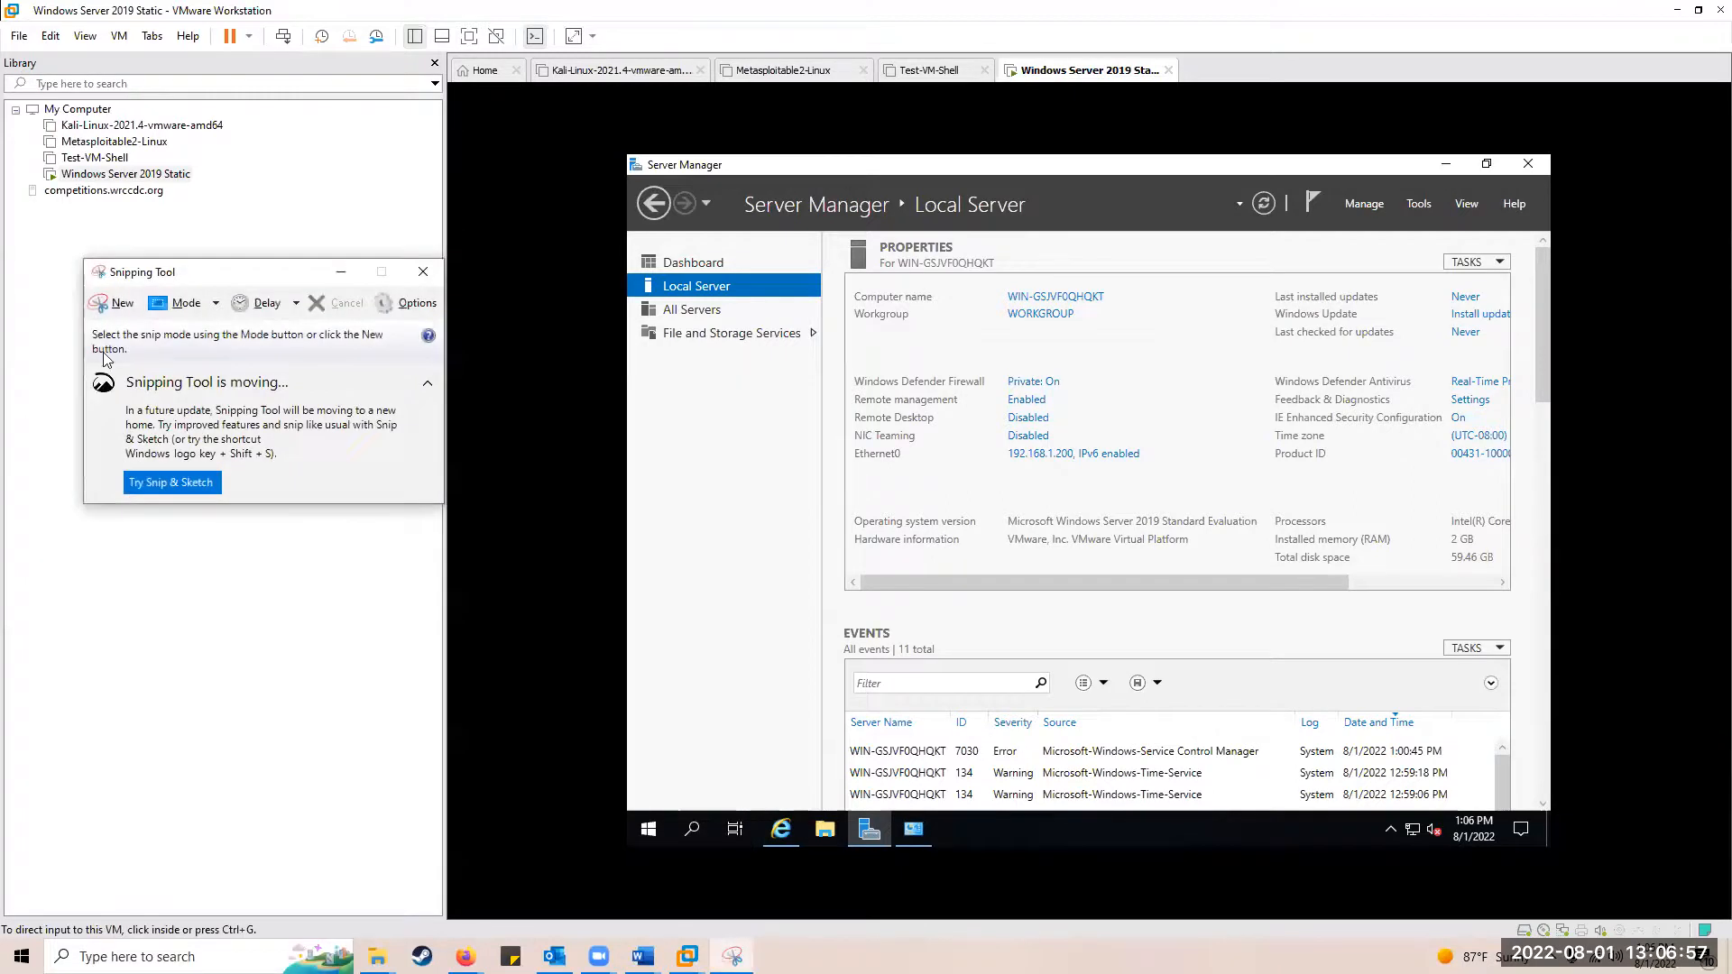
{"action": "left_click", "coordinate": [116, 303]}
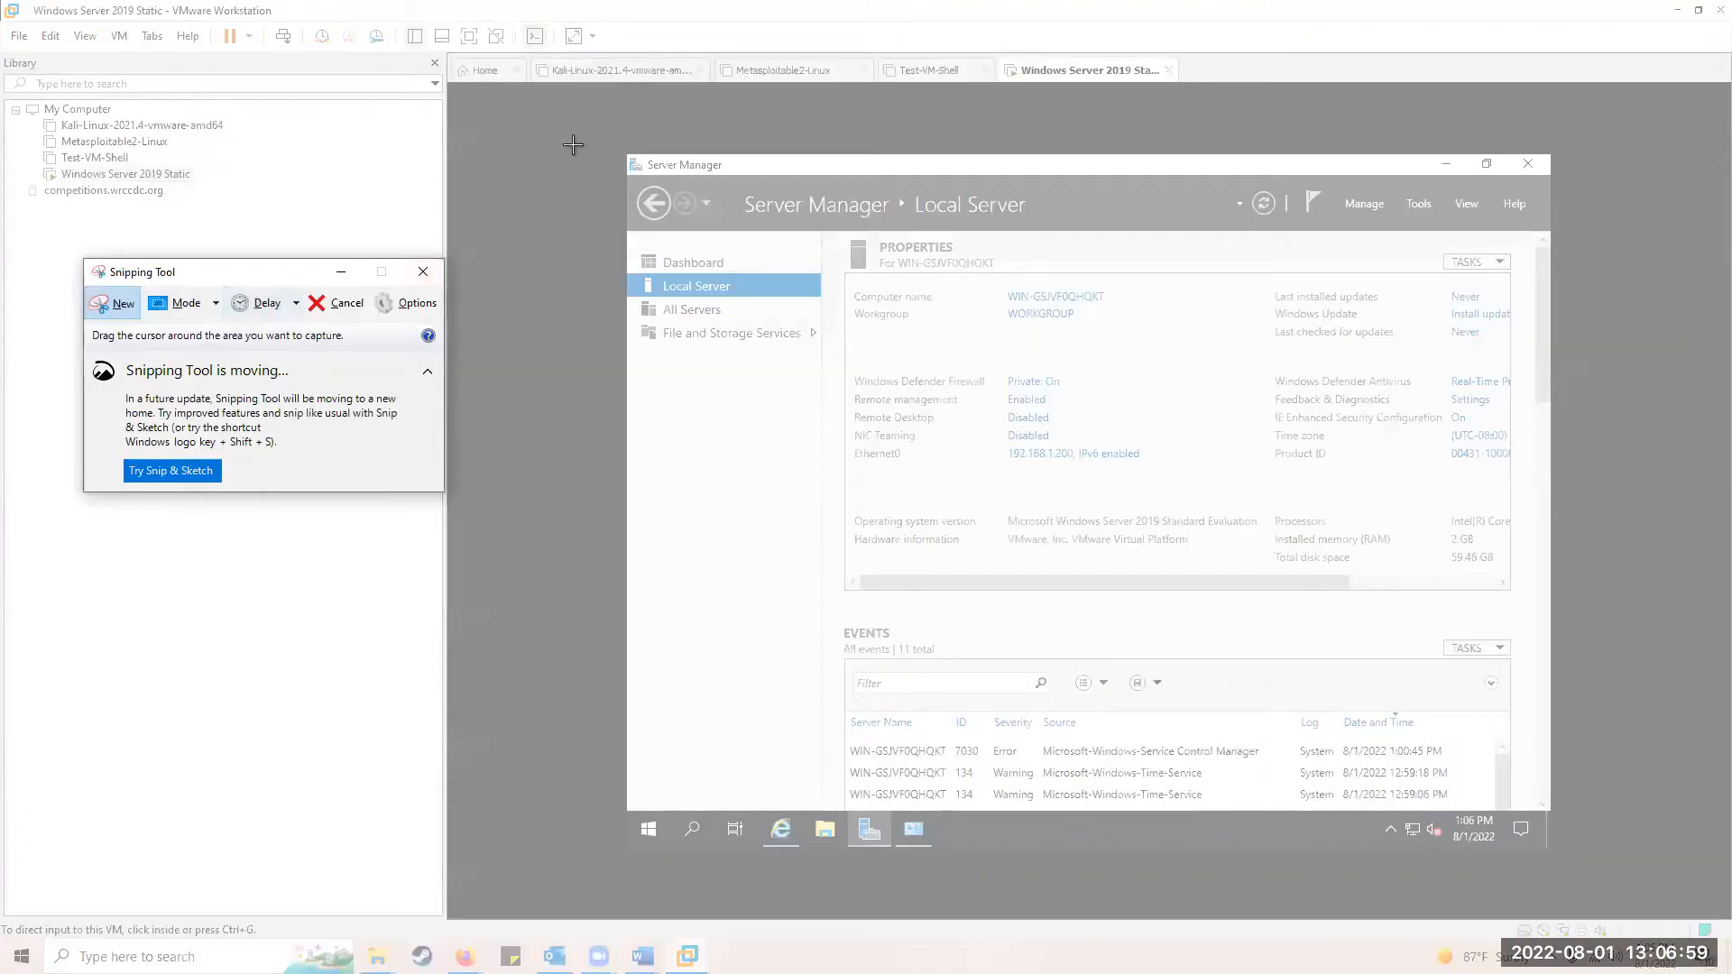
{"action": "left_click_drag", "start_coordinate": [584, 135], "coordinate": [1565, 869]}
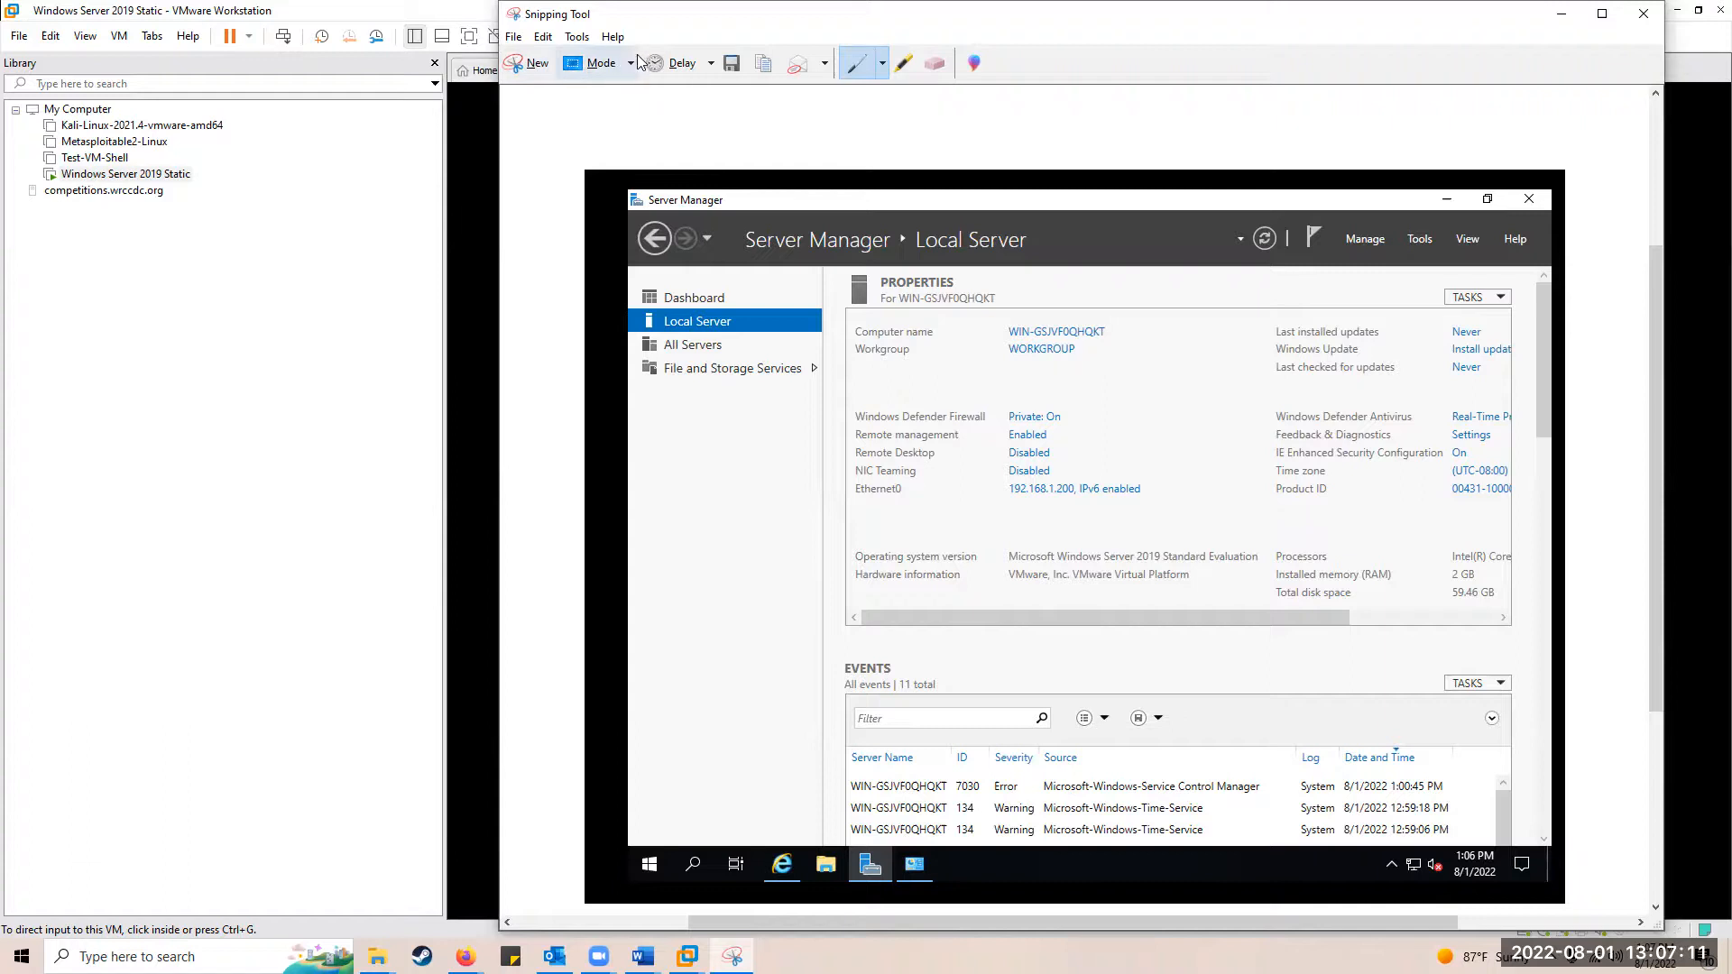
Step: Copy the snip to the clipboard and return to the Word lab document
{"action": "left_click", "coordinate": [543, 36]}
{"action": "left_click", "coordinate": [572, 61]}
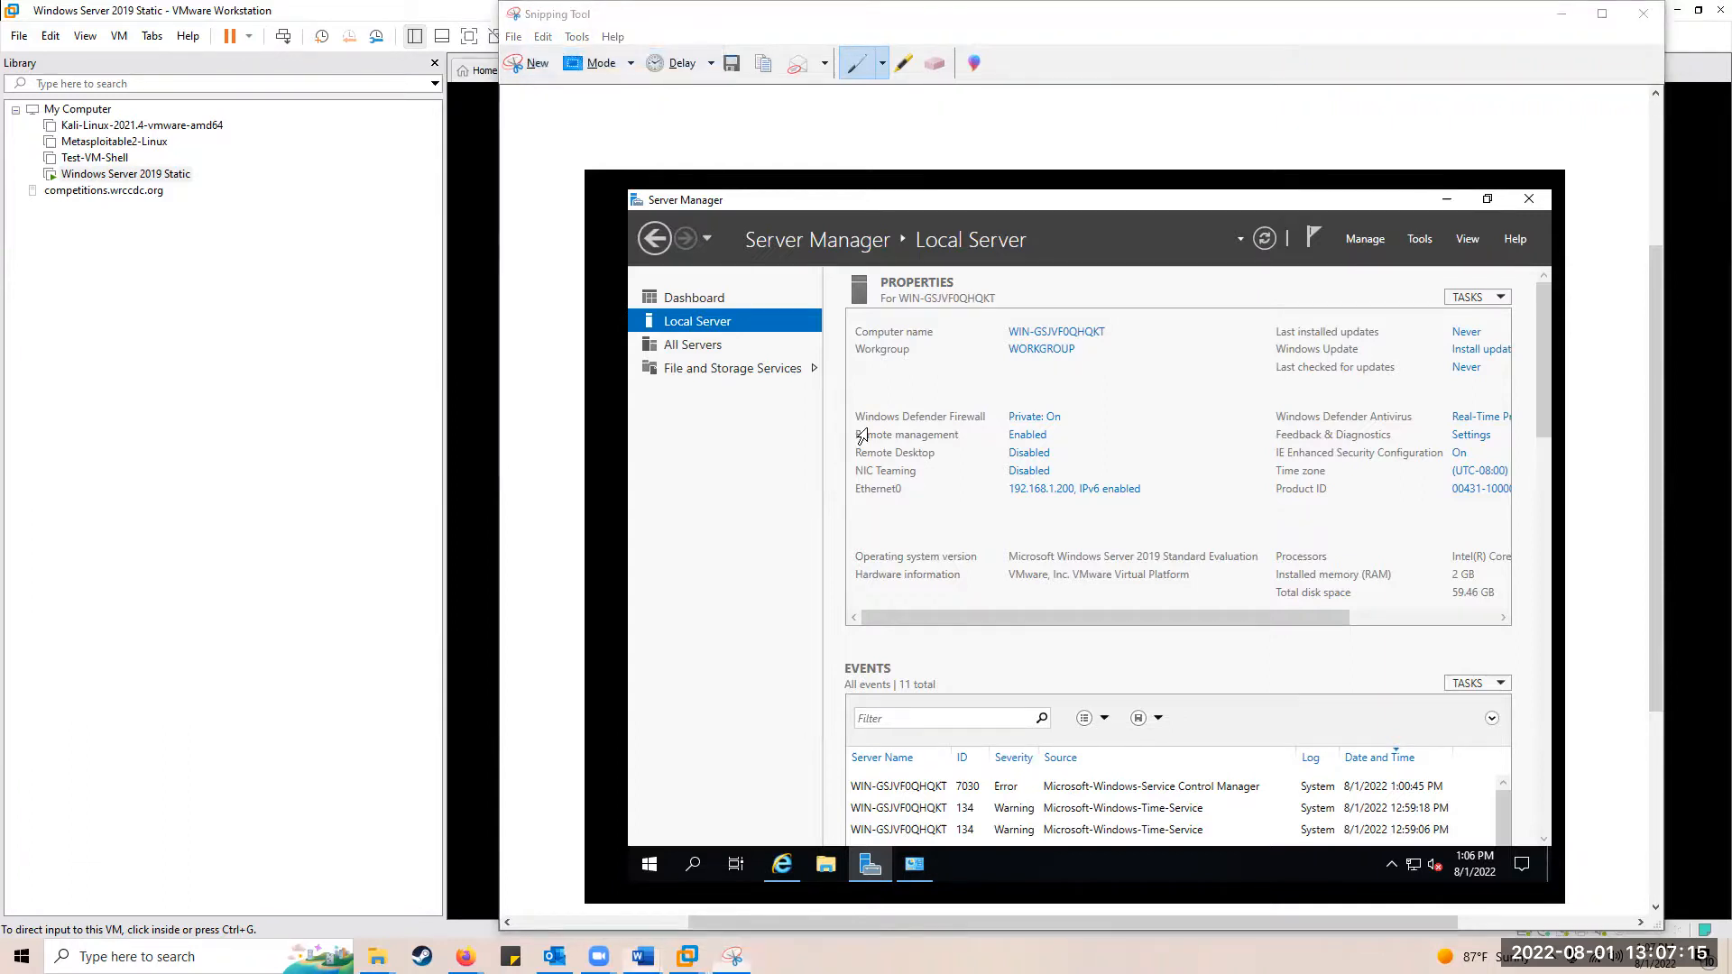
{"action": "key", "text": "alt+Tab"}
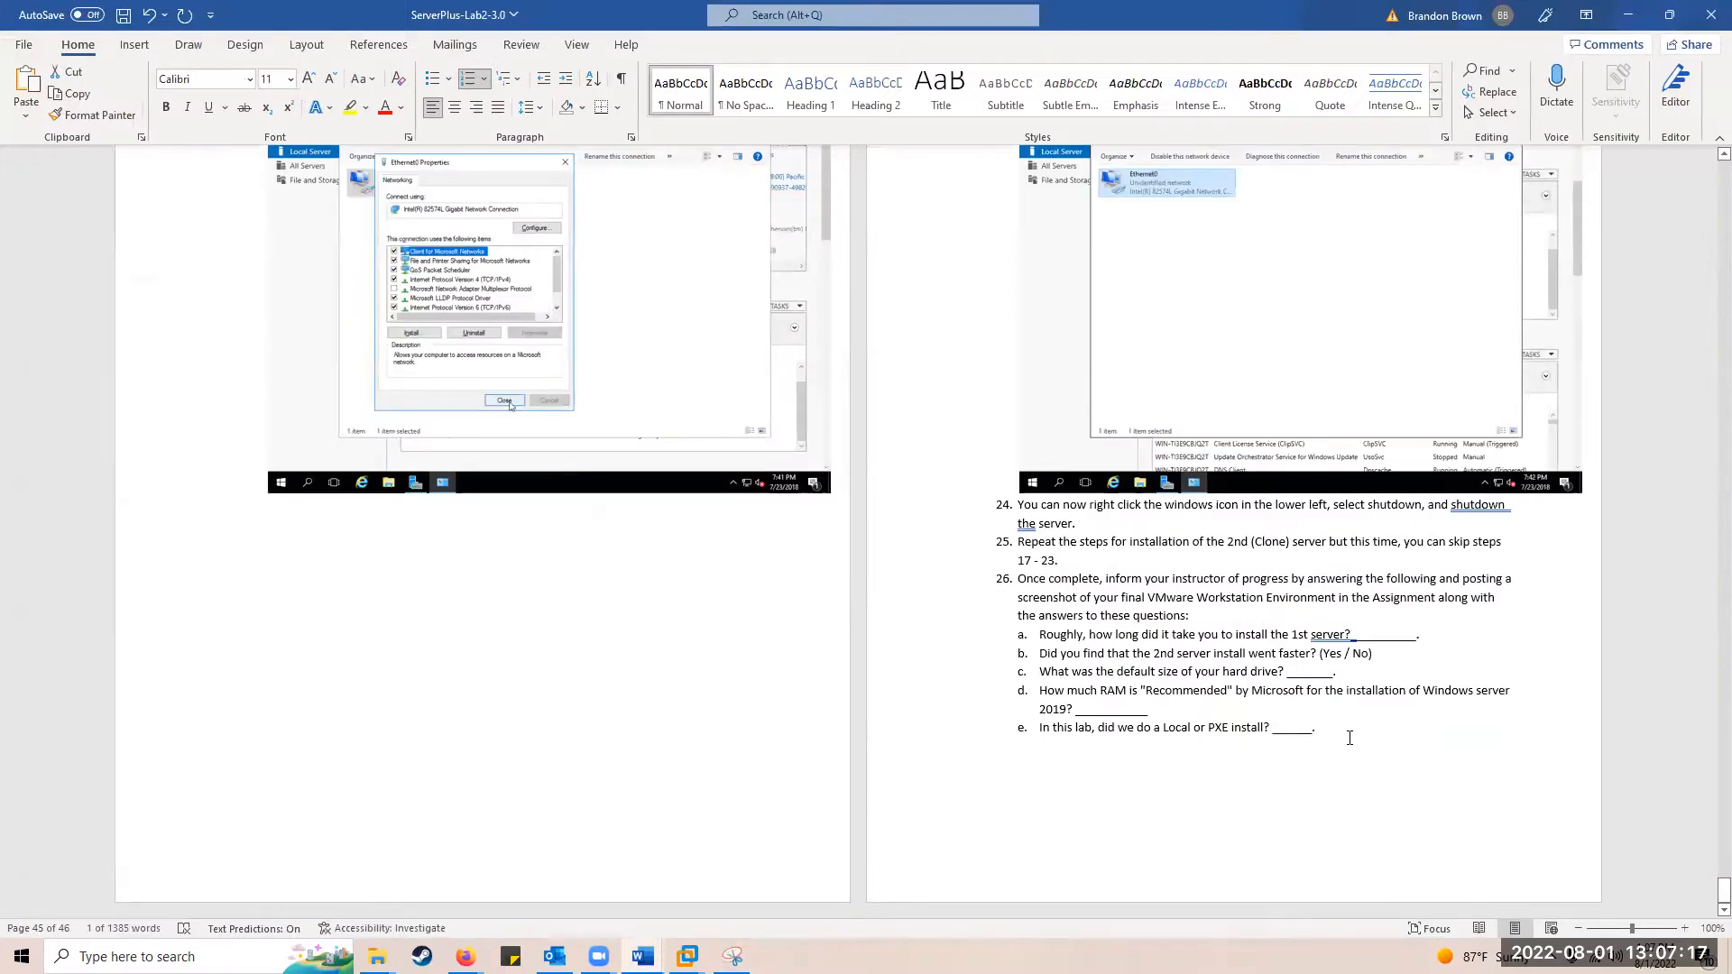
Step: Paste the Server Manager screenshot on a new line after question e of the lab
{"action": "left_click", "coordinate": [1344, 737]}
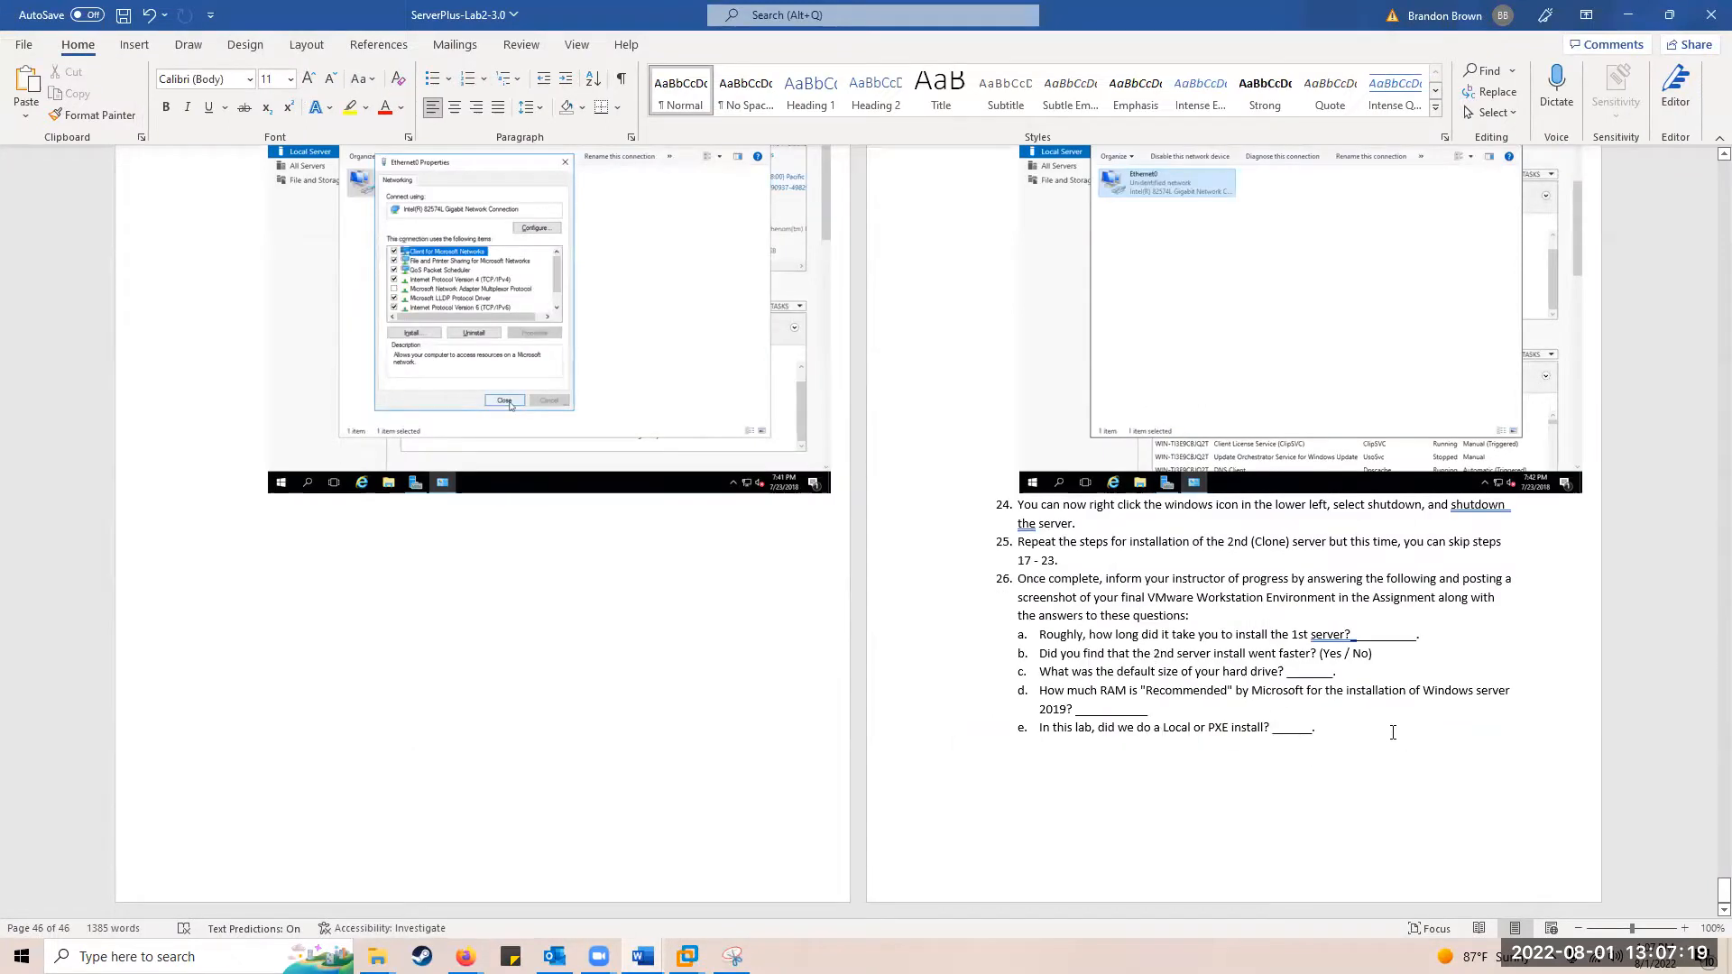
{"action": "left_click", "coordinate": [1337, 725]}
{"action": "key", "text": "Return"}
{"action": "key", "text": "Return"}
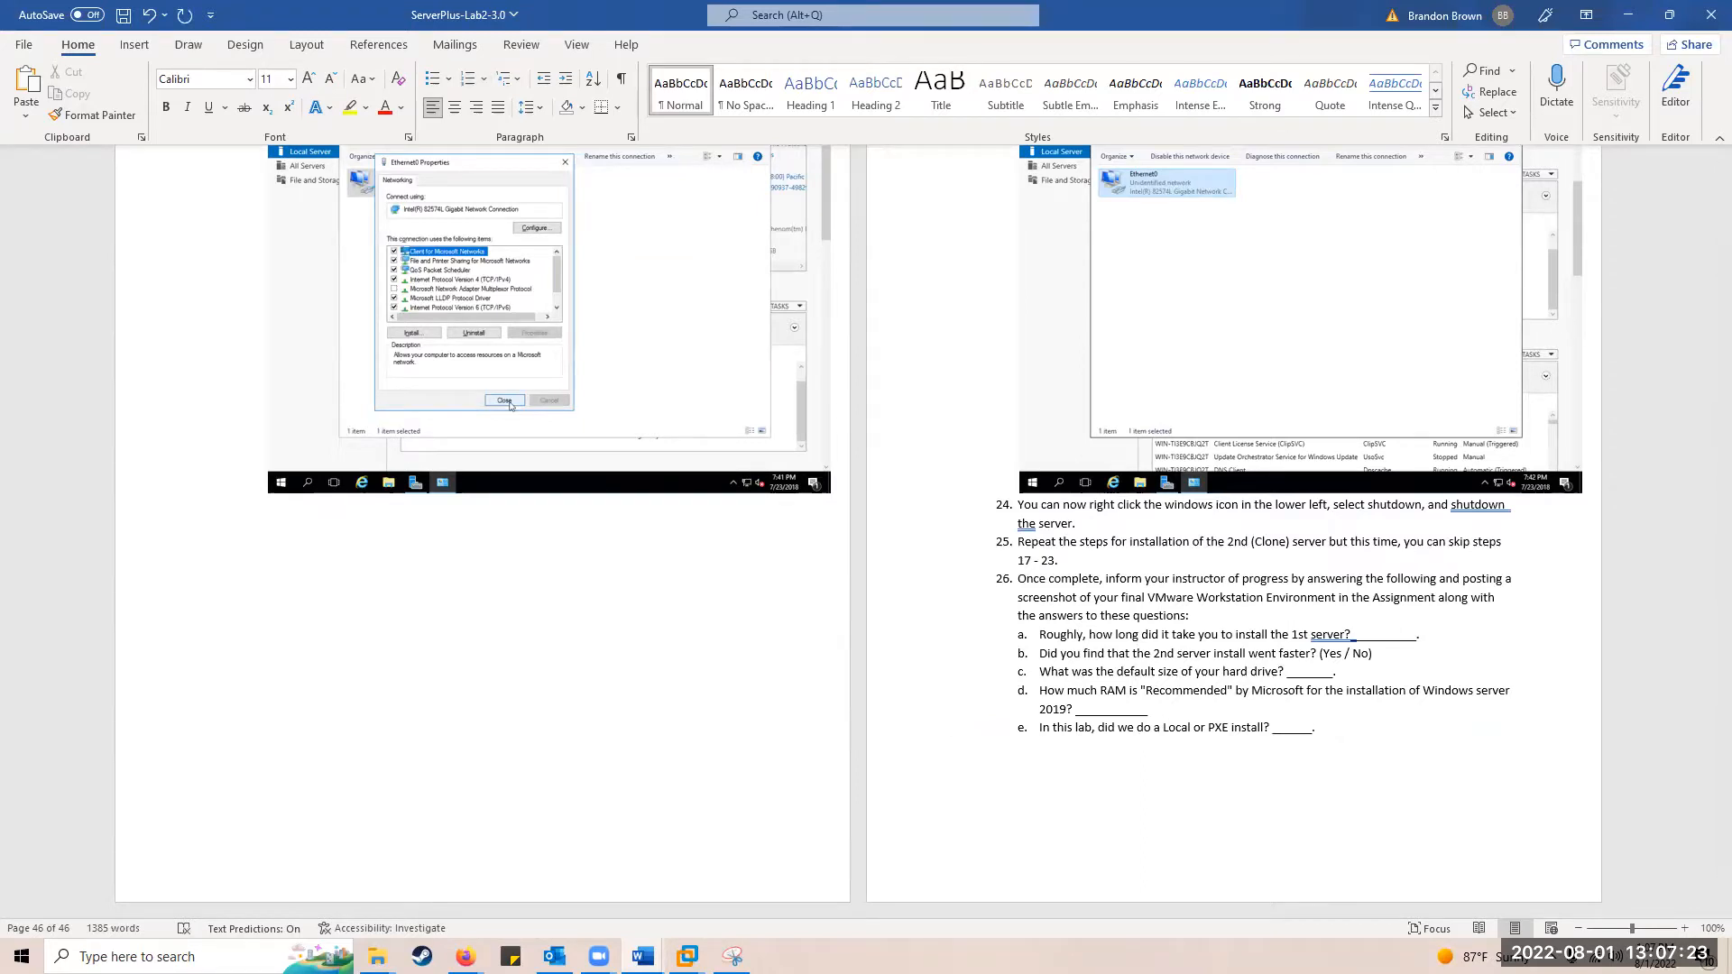
{"action": "key", "text": "ctrl+v"}
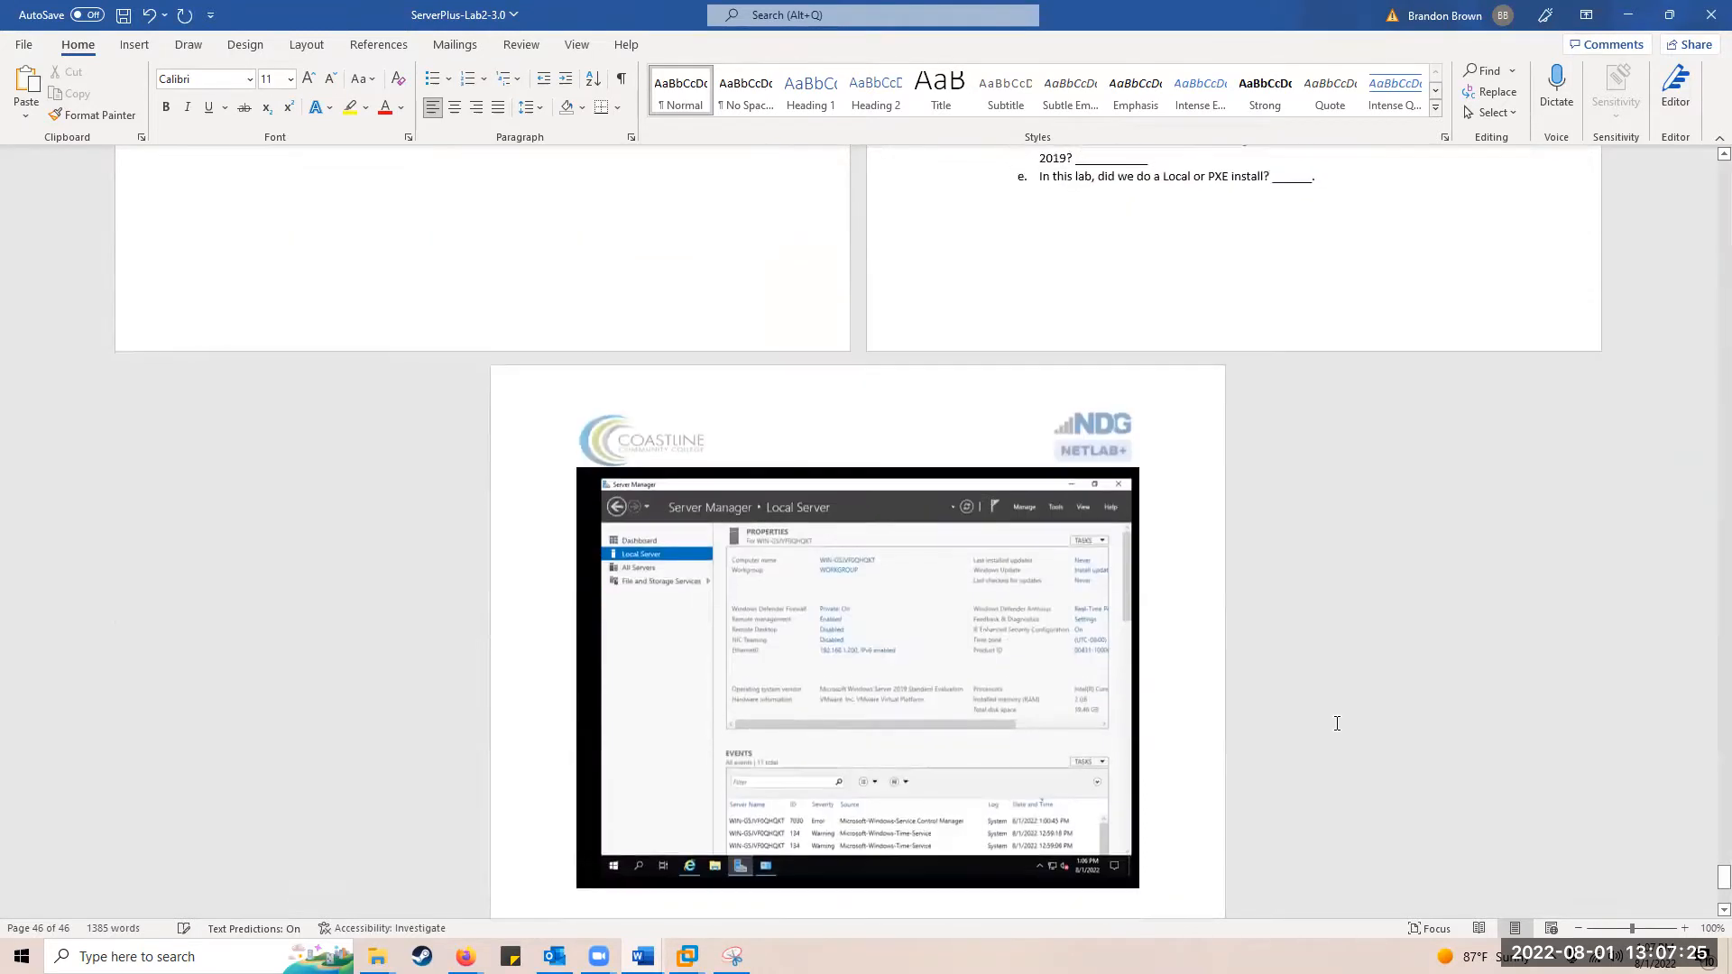
{"action": "scroll", "coordinate": [1252, 722], "scroll_direction": "up", "scroll_amount": 1}
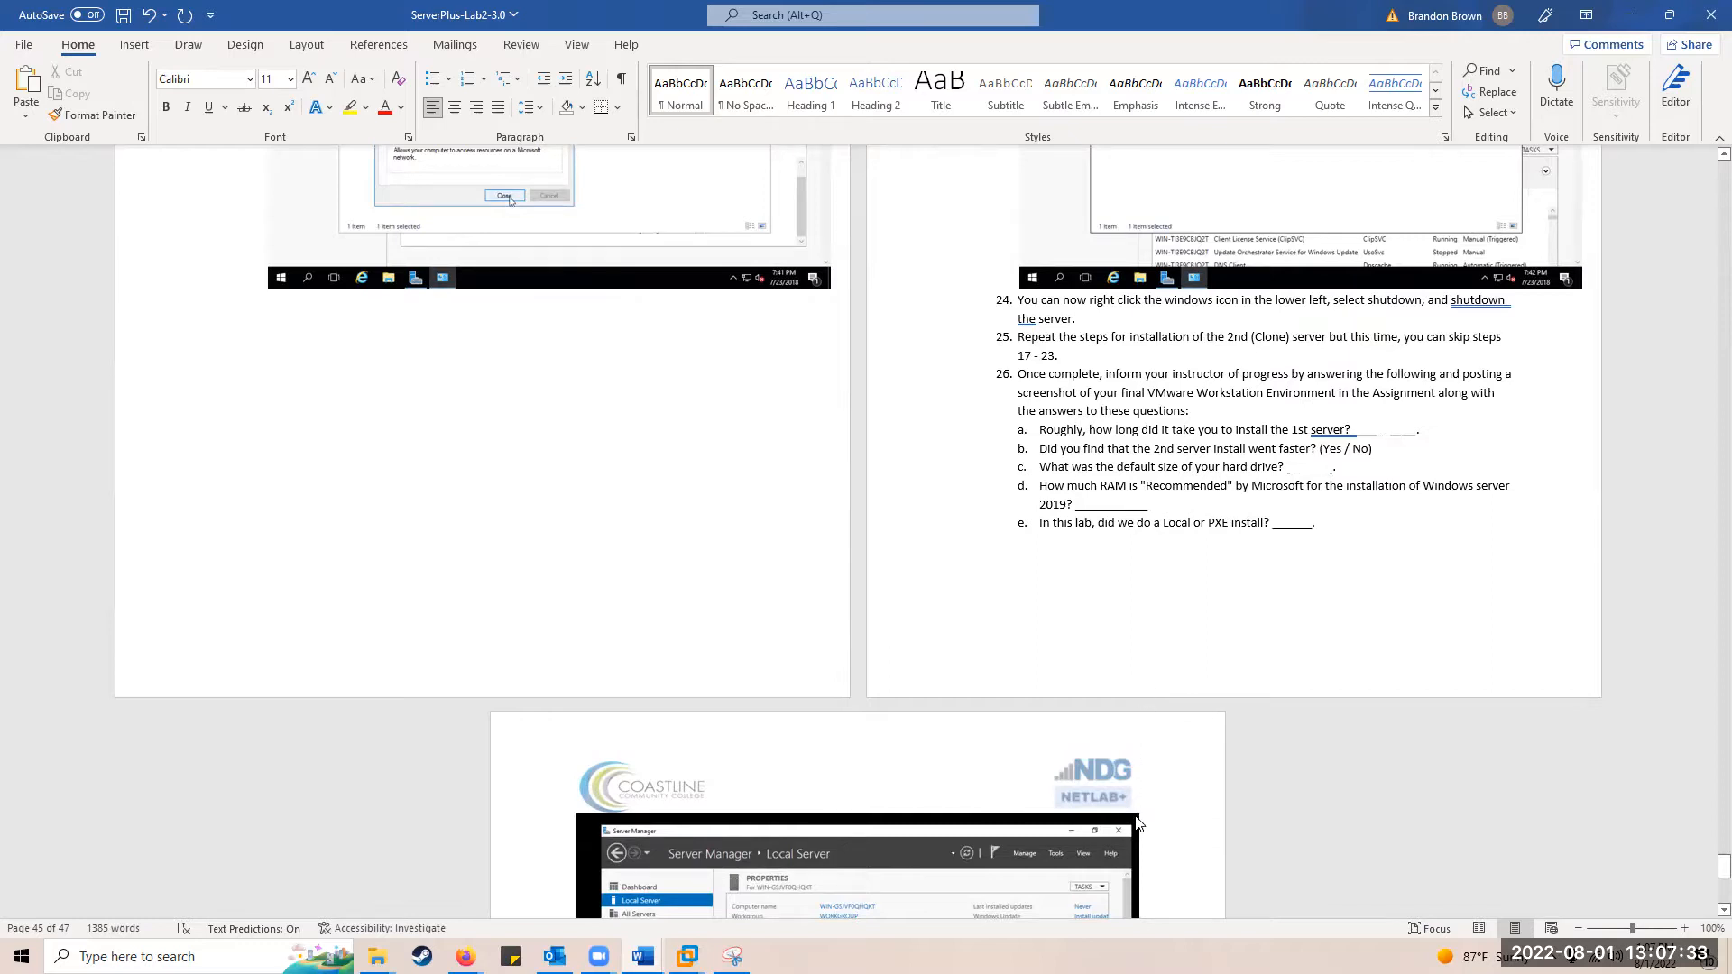
{"action": "scroll", "coordinate": [1139, 798], "scroll_direction": "down", "scroll_amount": 5}
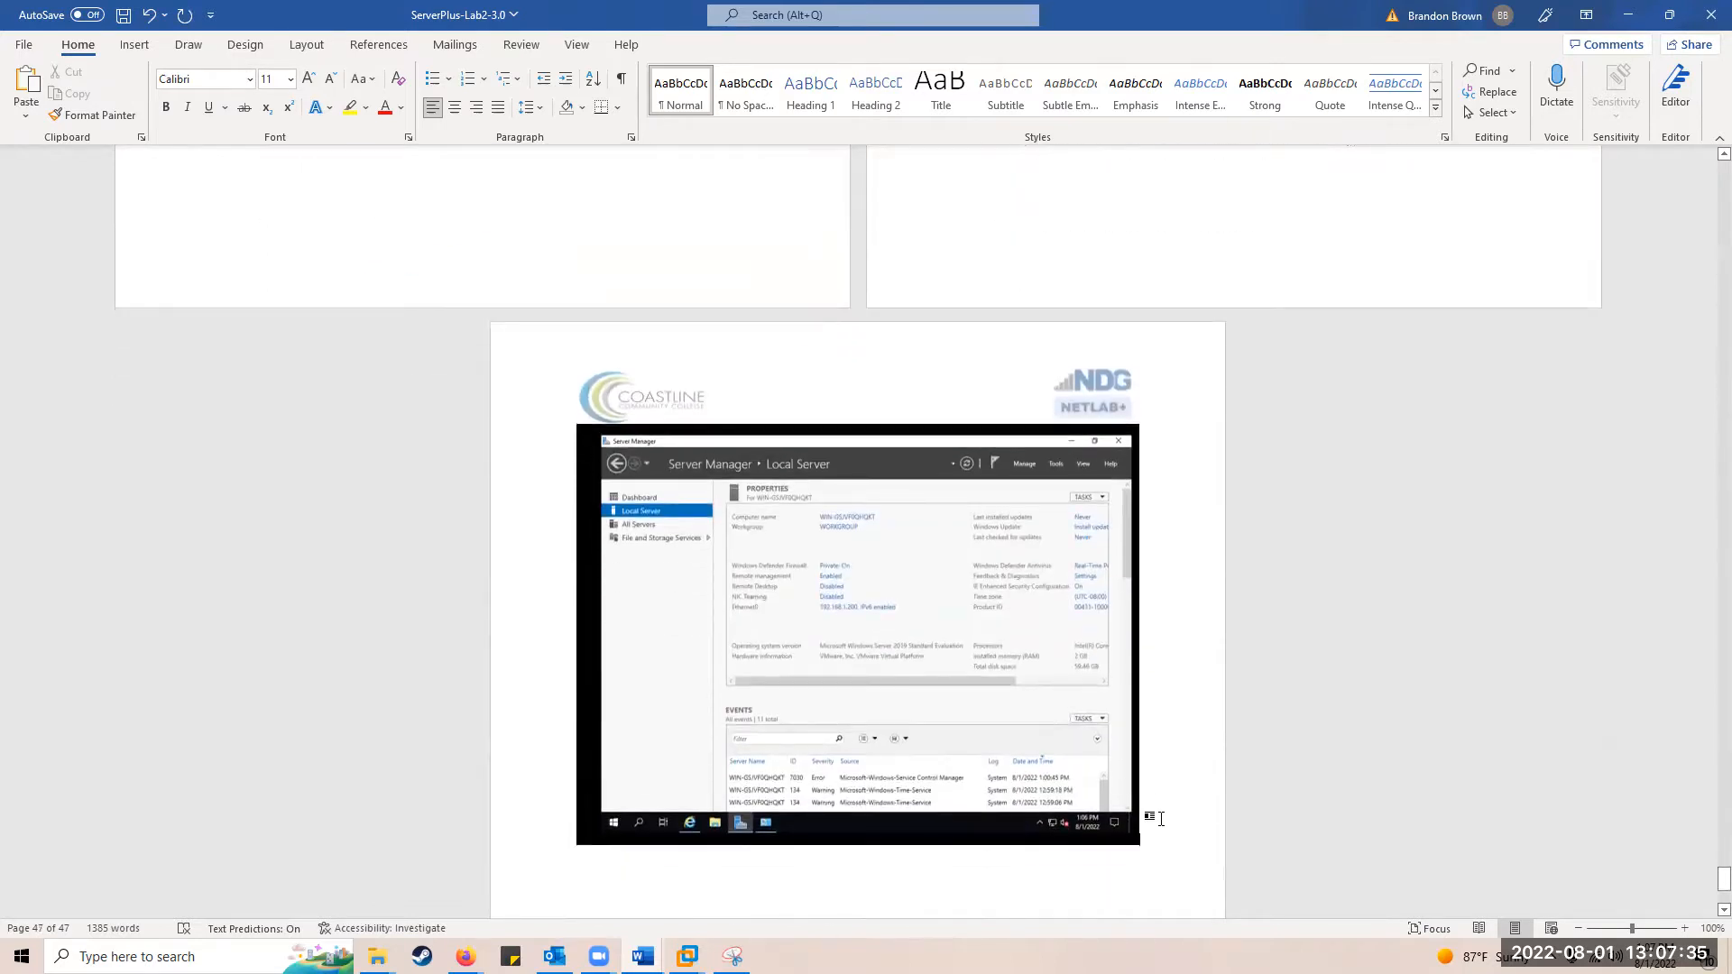
{"action": "key", "text": "ctrl+End"}
Step: Add an empty line below the pasted screenshot and scroll back up to review earlier steps
{"action": "key", "text": "Return"}
{"action": "scroll", "coordinate": [965, 727], "scroll_direction": "up", "scroll_amount": 5}
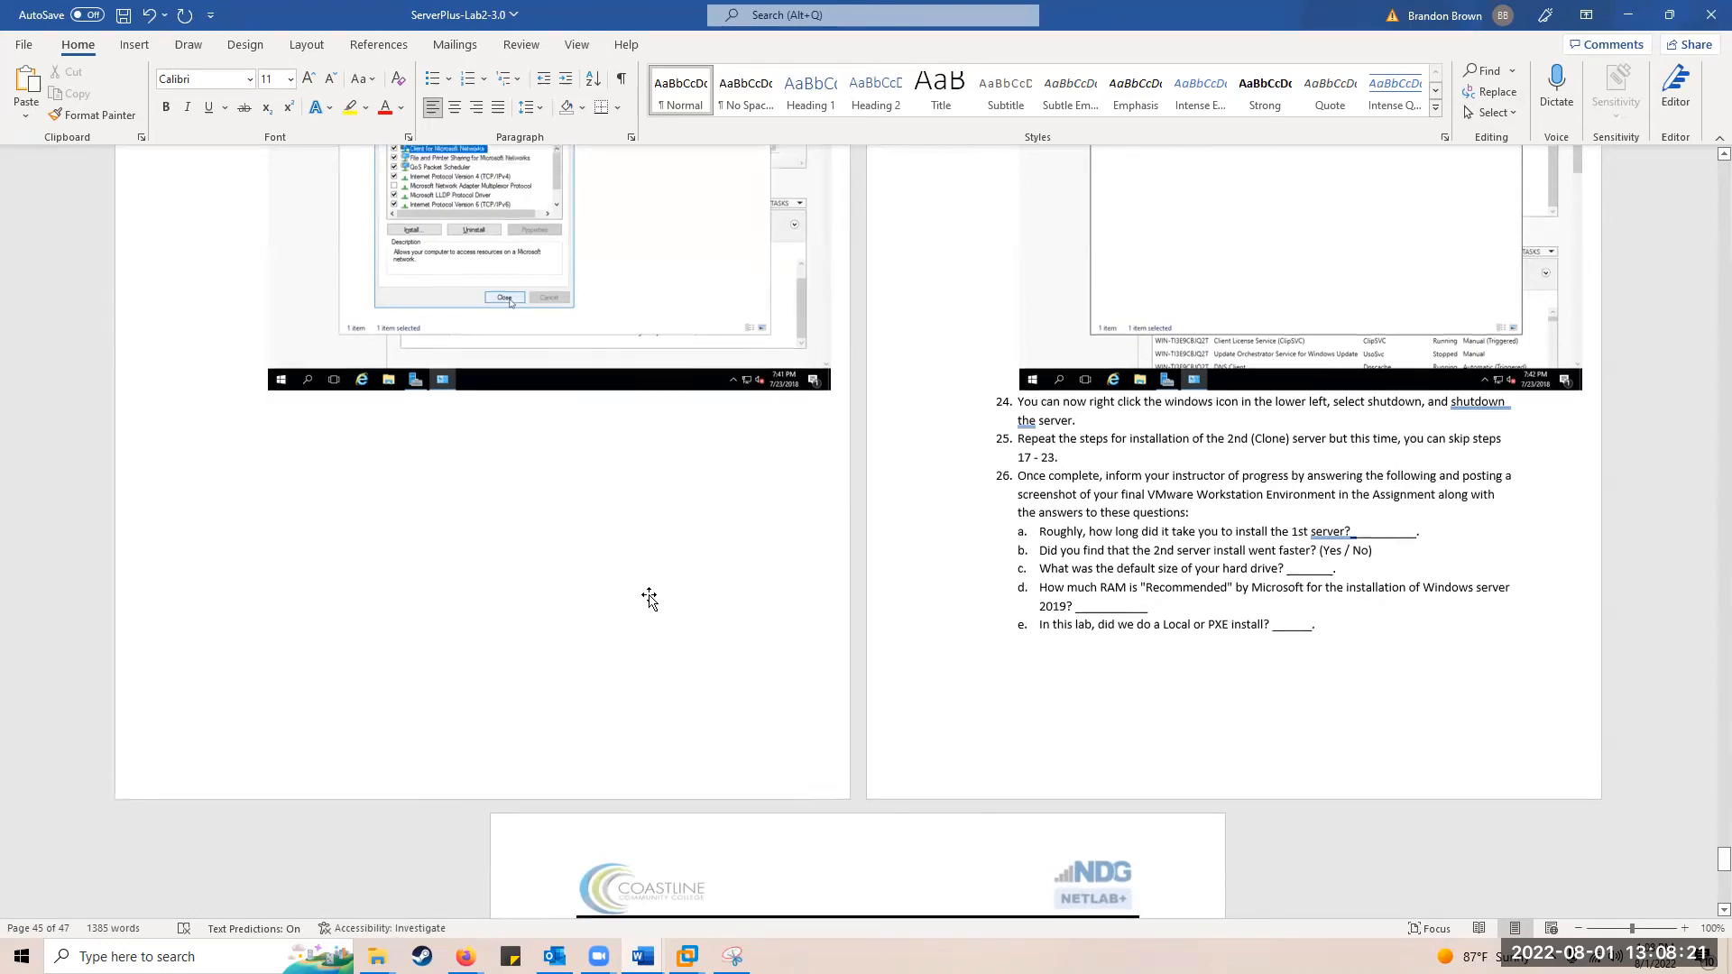
{"action": "scroll", "coordinate": [649, 596], "scroll_direction": "up", "scroll_amount": 10}
{"action": "scroll", "coordinate": [648, 596], "scroll_direction": "up", "scroll_amount": 20}
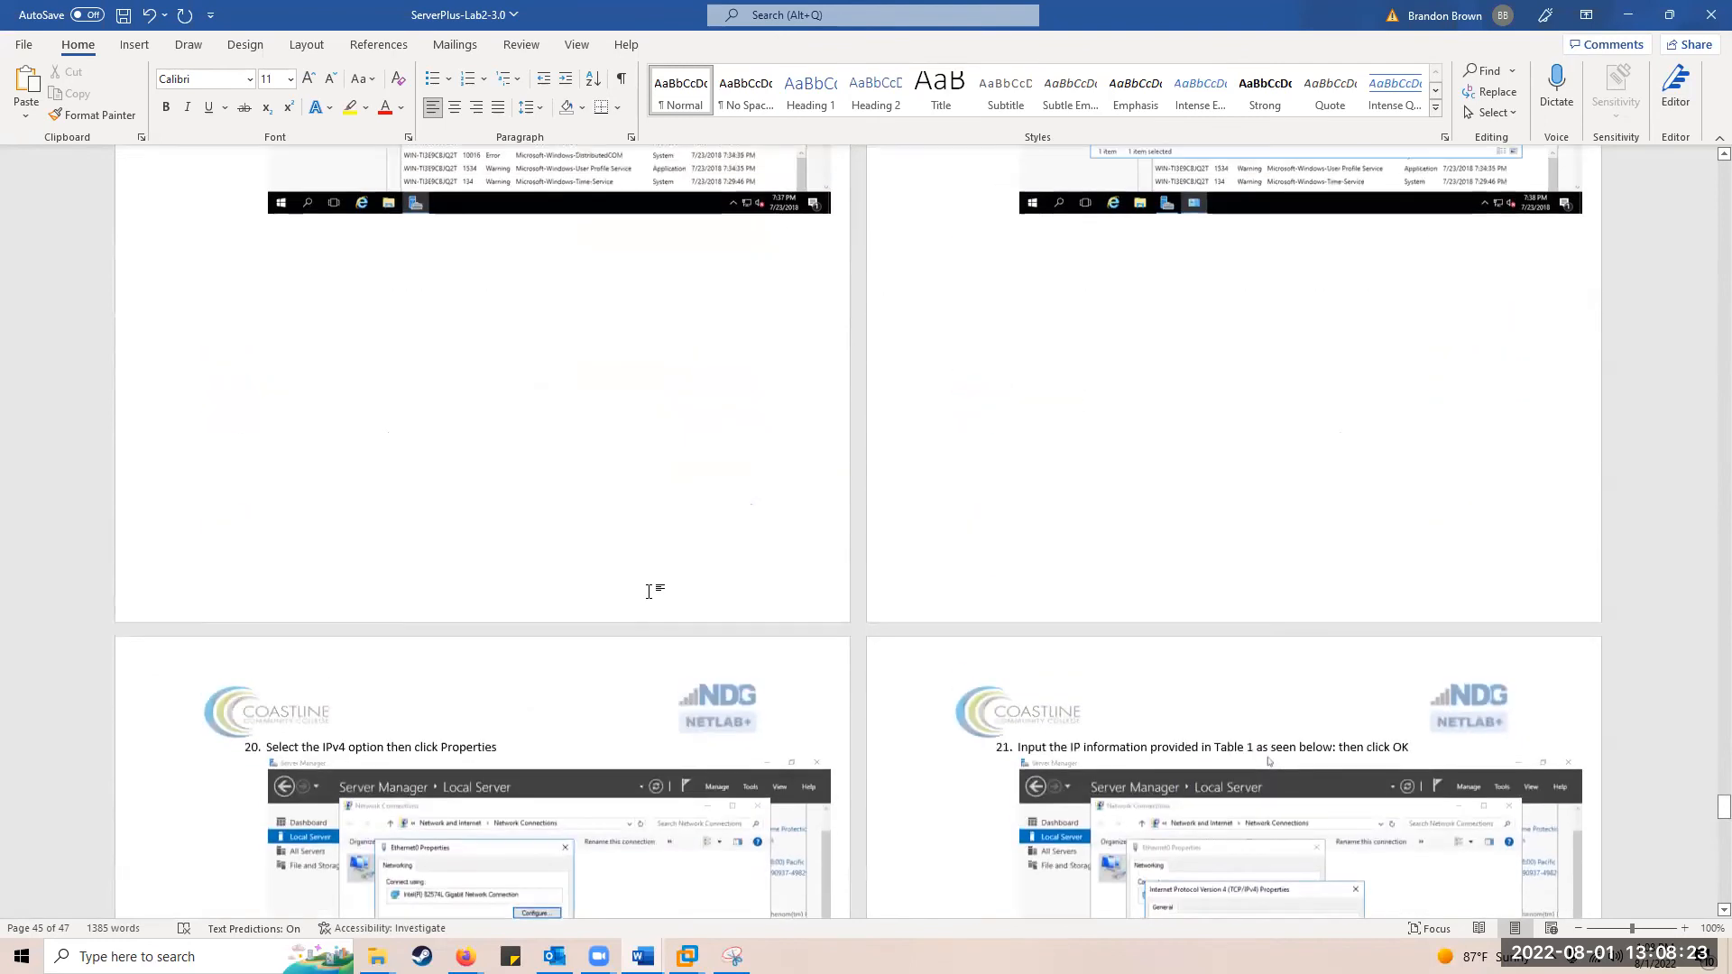
{"action": "scroll", "coordinate": [657, 574], "scroll_direction": "up", "scroll_amount": 20}
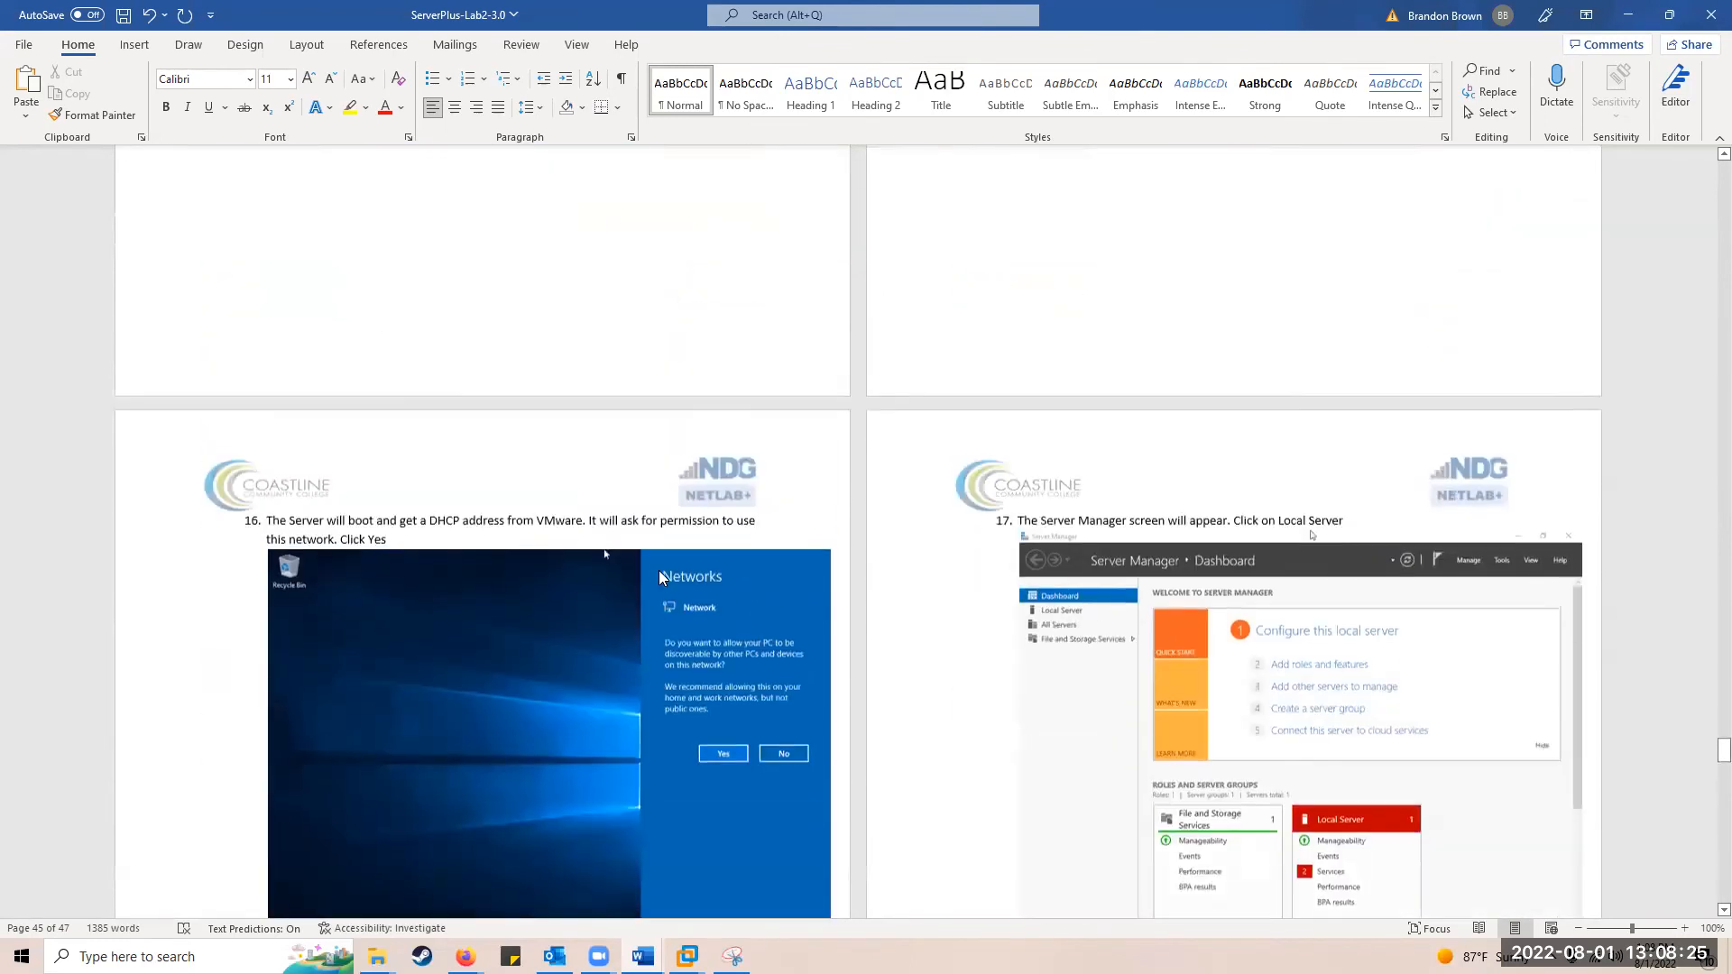